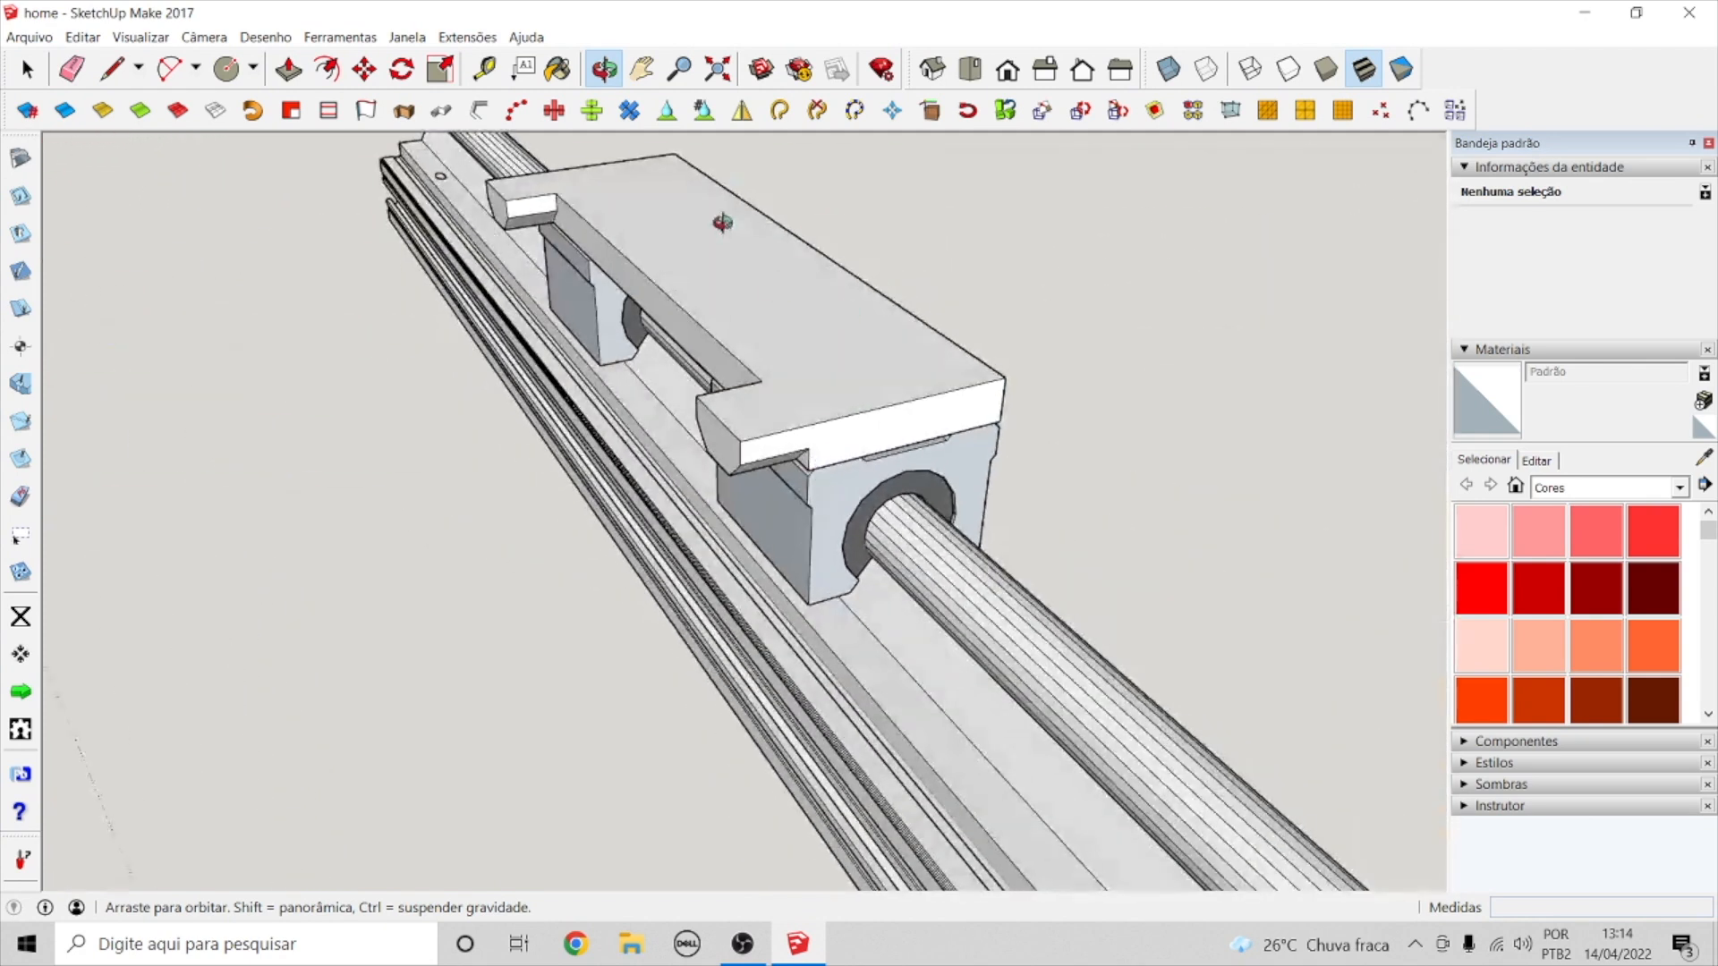
- Slide the bearing carriage about 93 mm along the rail toward its far end
scroll(605, 376, down, 5)
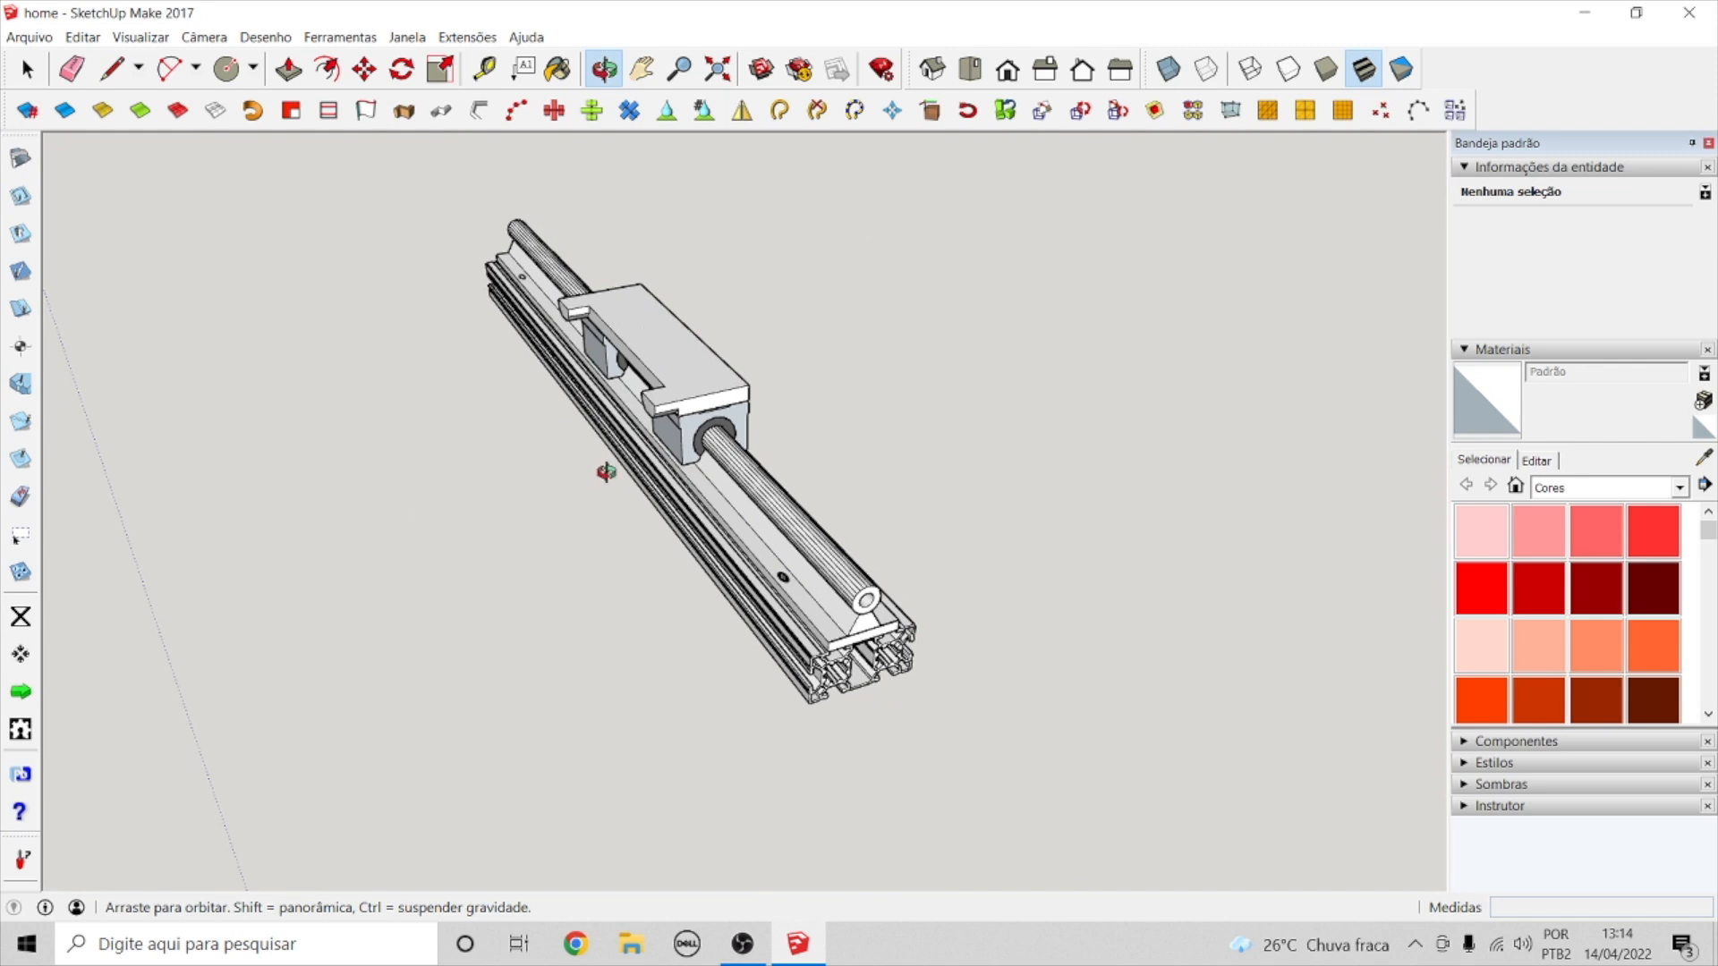
mouse_move(648, 491)
middle_down()
mouse_move(921, 491)
mouse_move(840, 414)
mouse_move(814, 468)
mouse_move(626, 488)
middle_up()
click(364, 69)
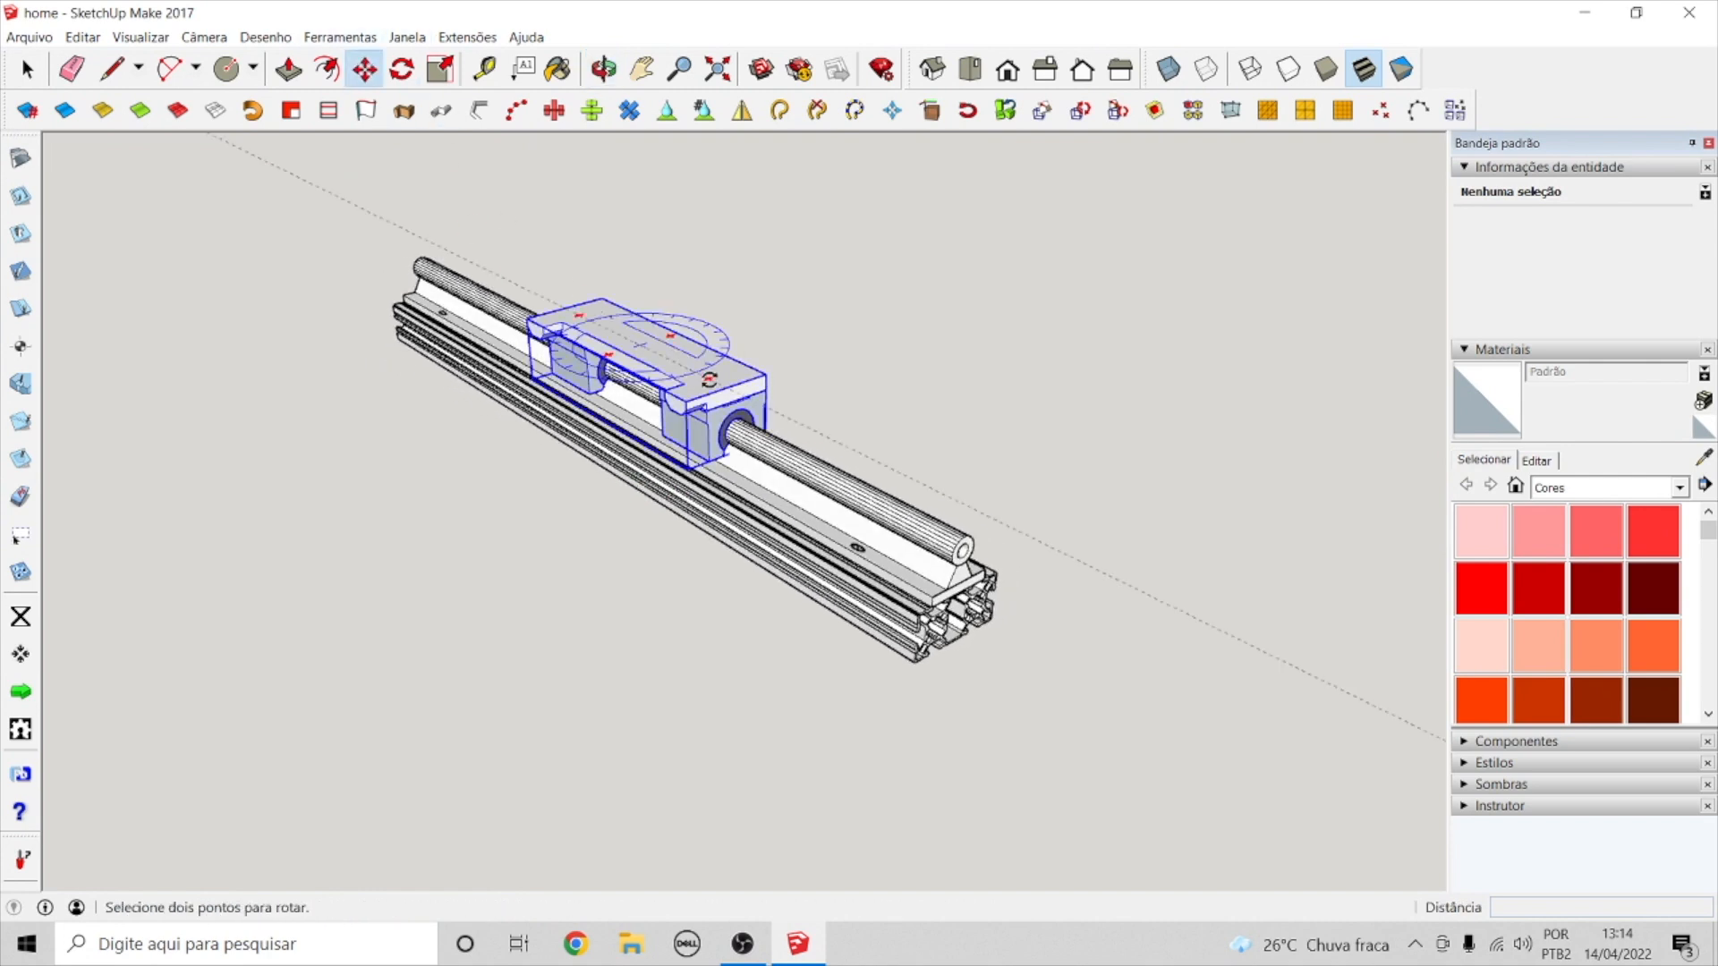
click(673, 365)
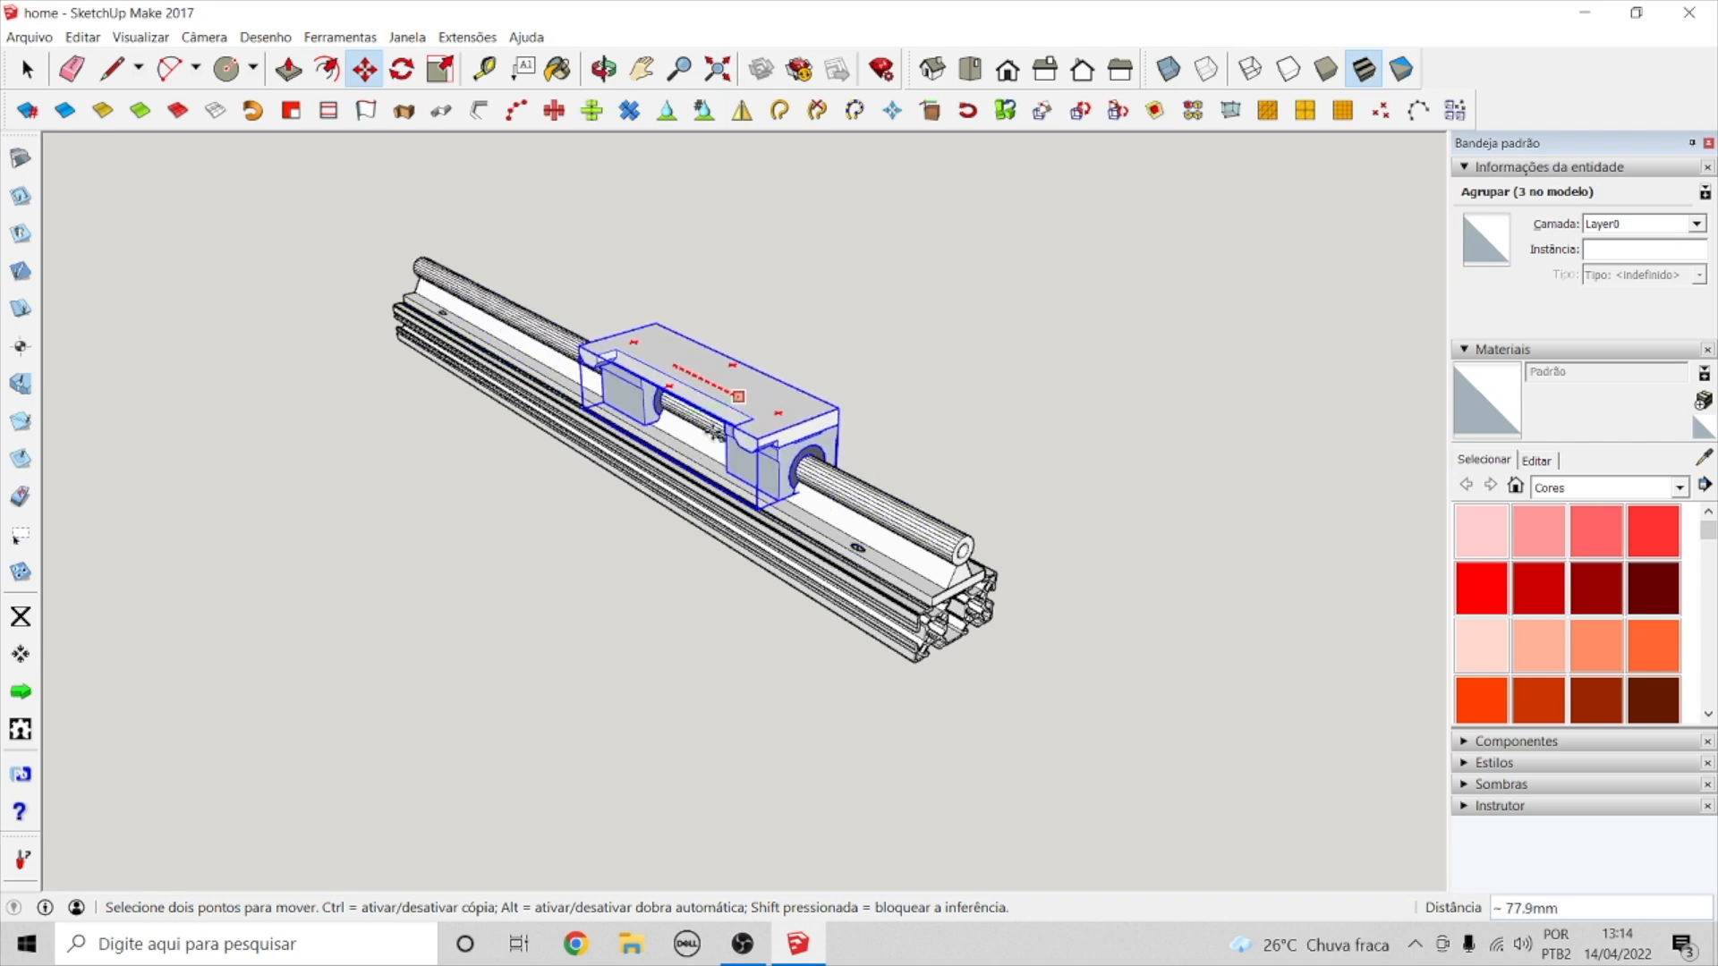
click(591, 376)
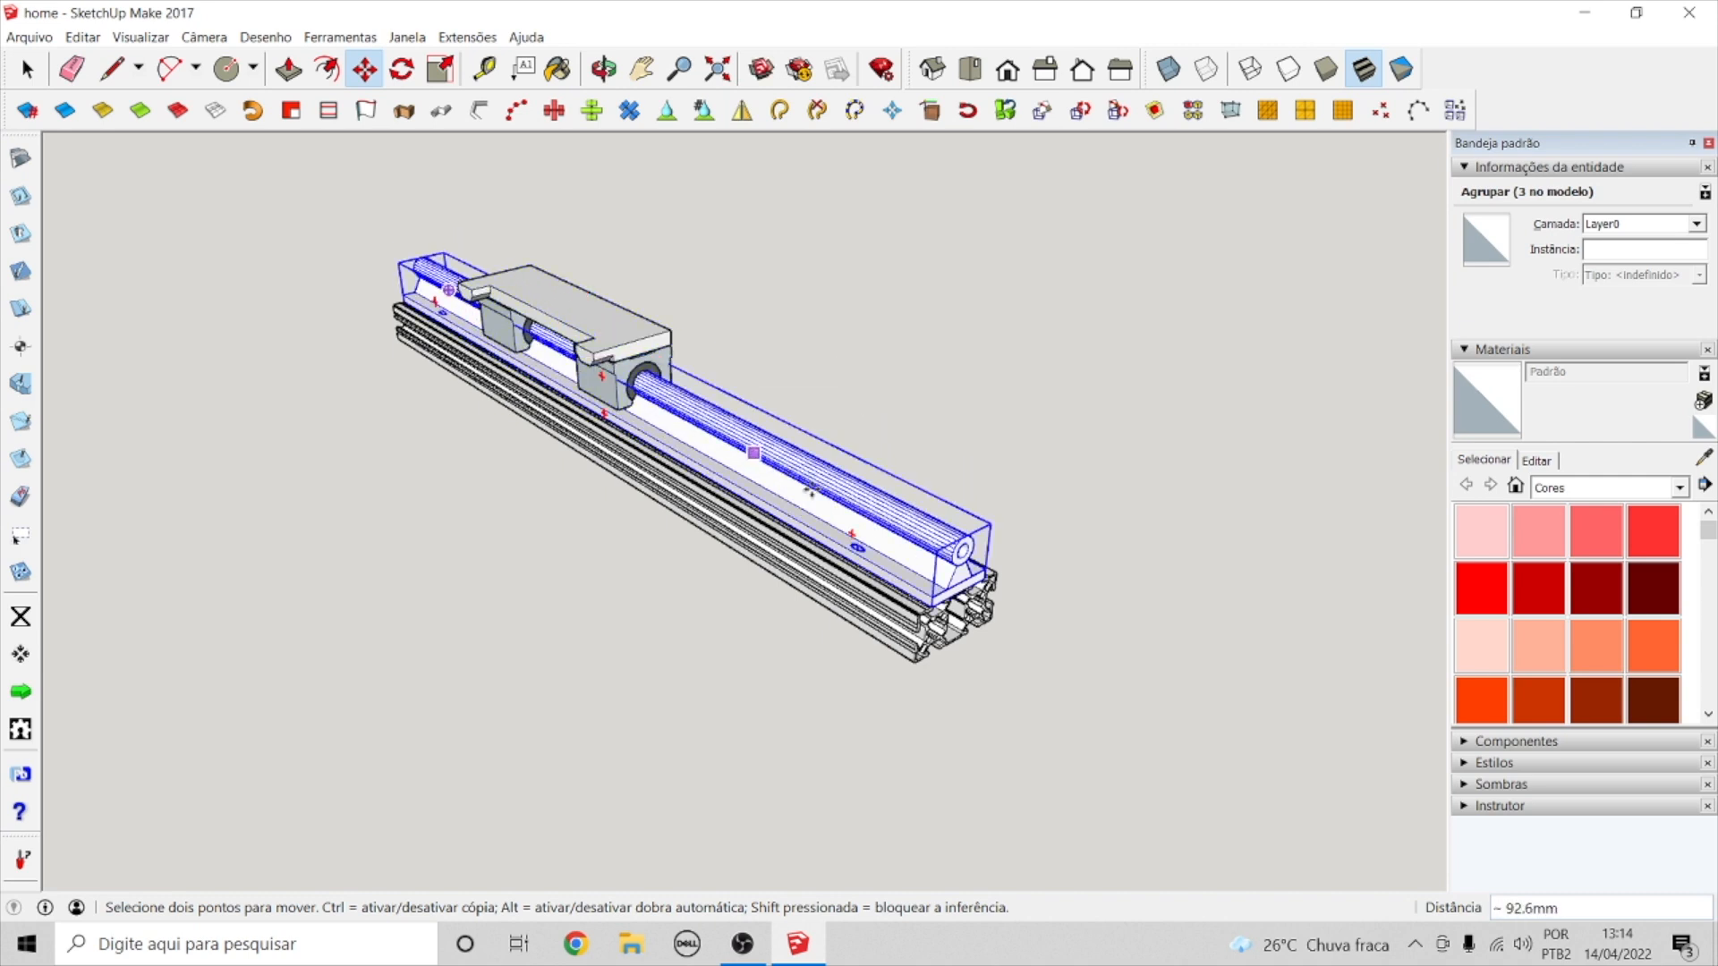
key(ctrl+t)
key(space)
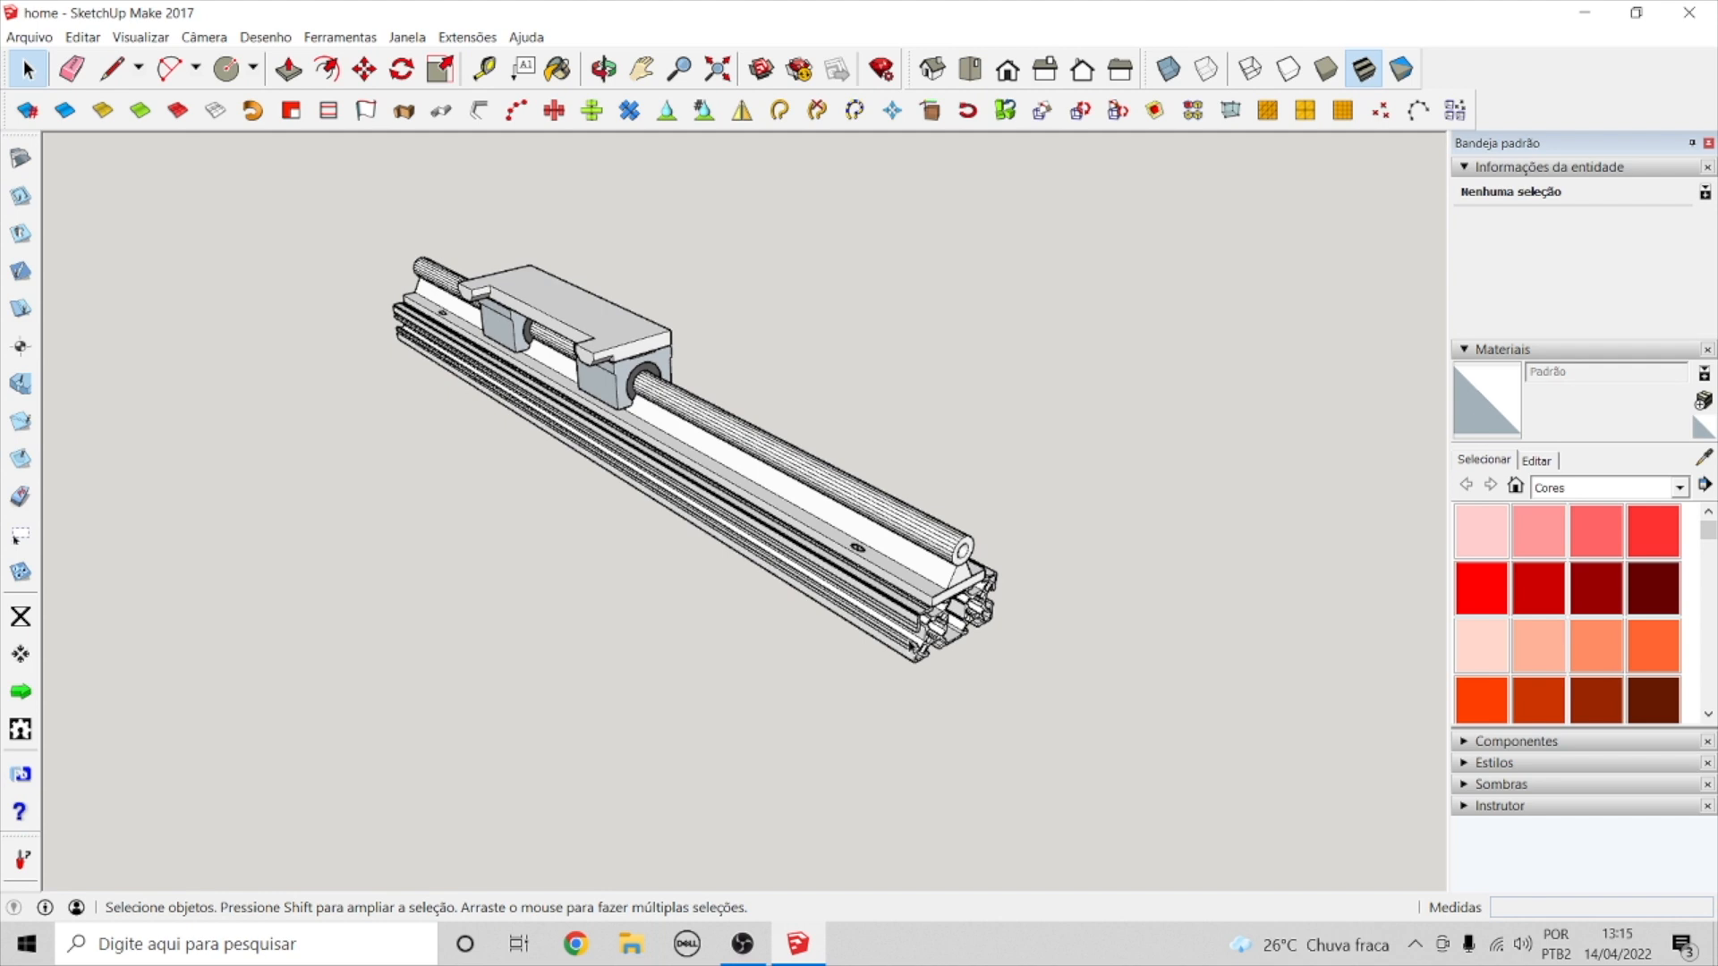
- Move the carriage about 255 mm along the rail toward its near end, then clear the selection
click(601, 328)
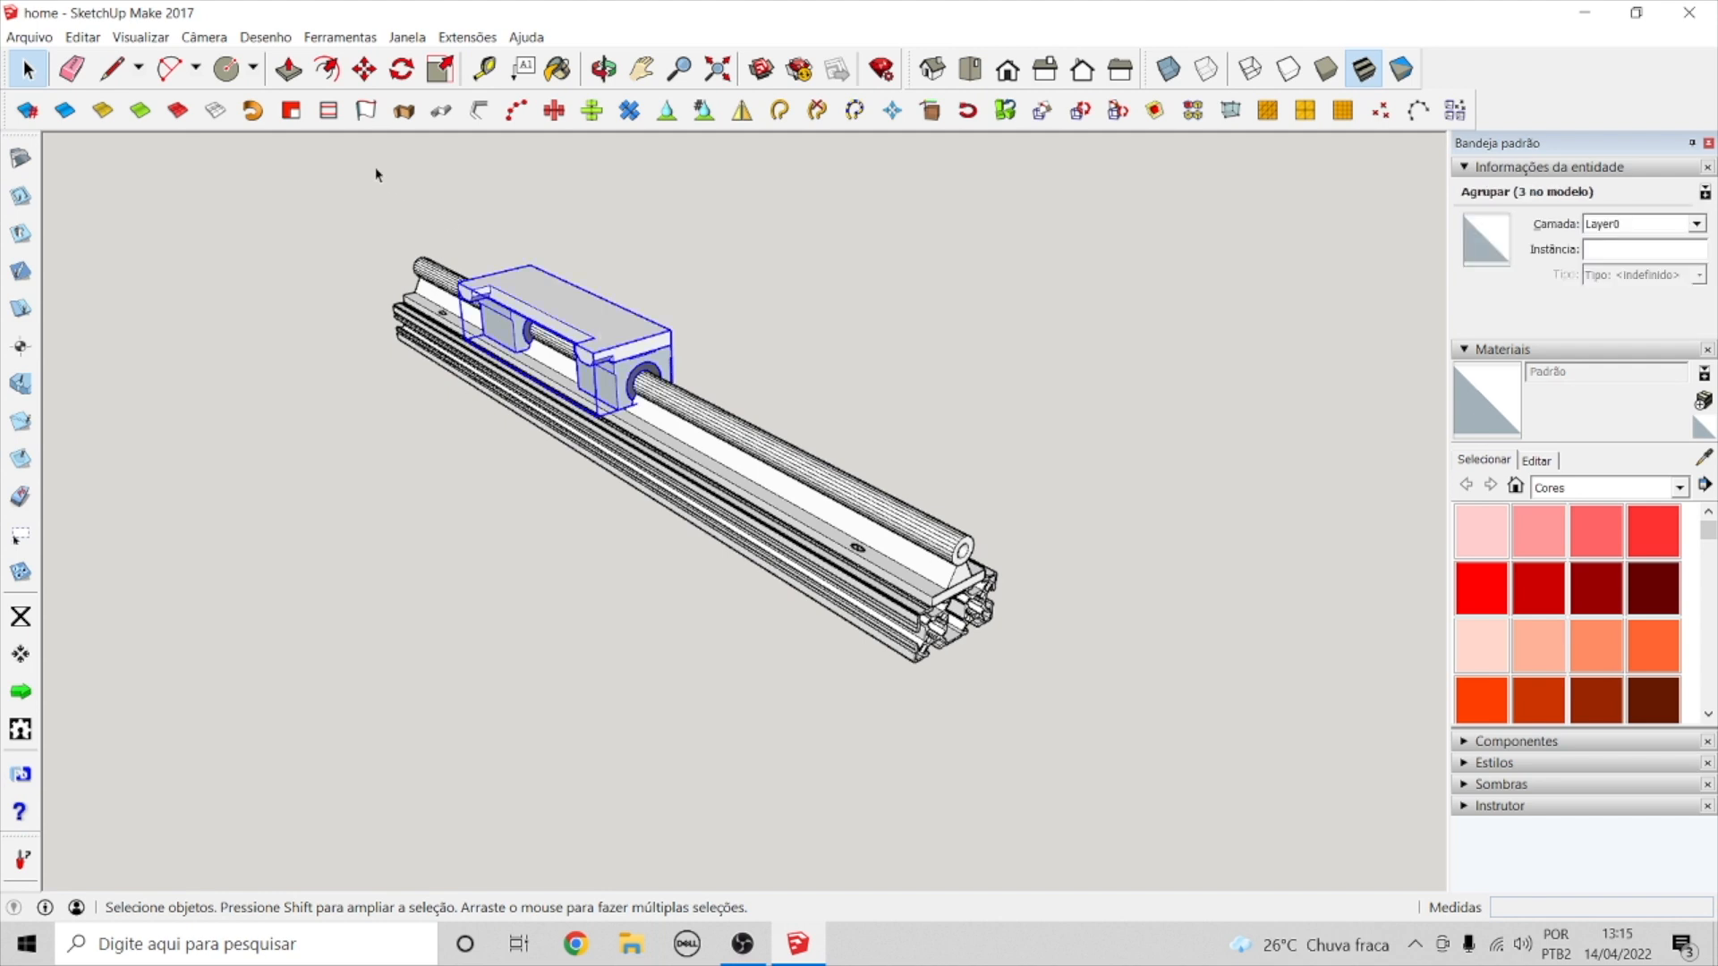
click(364, 69)
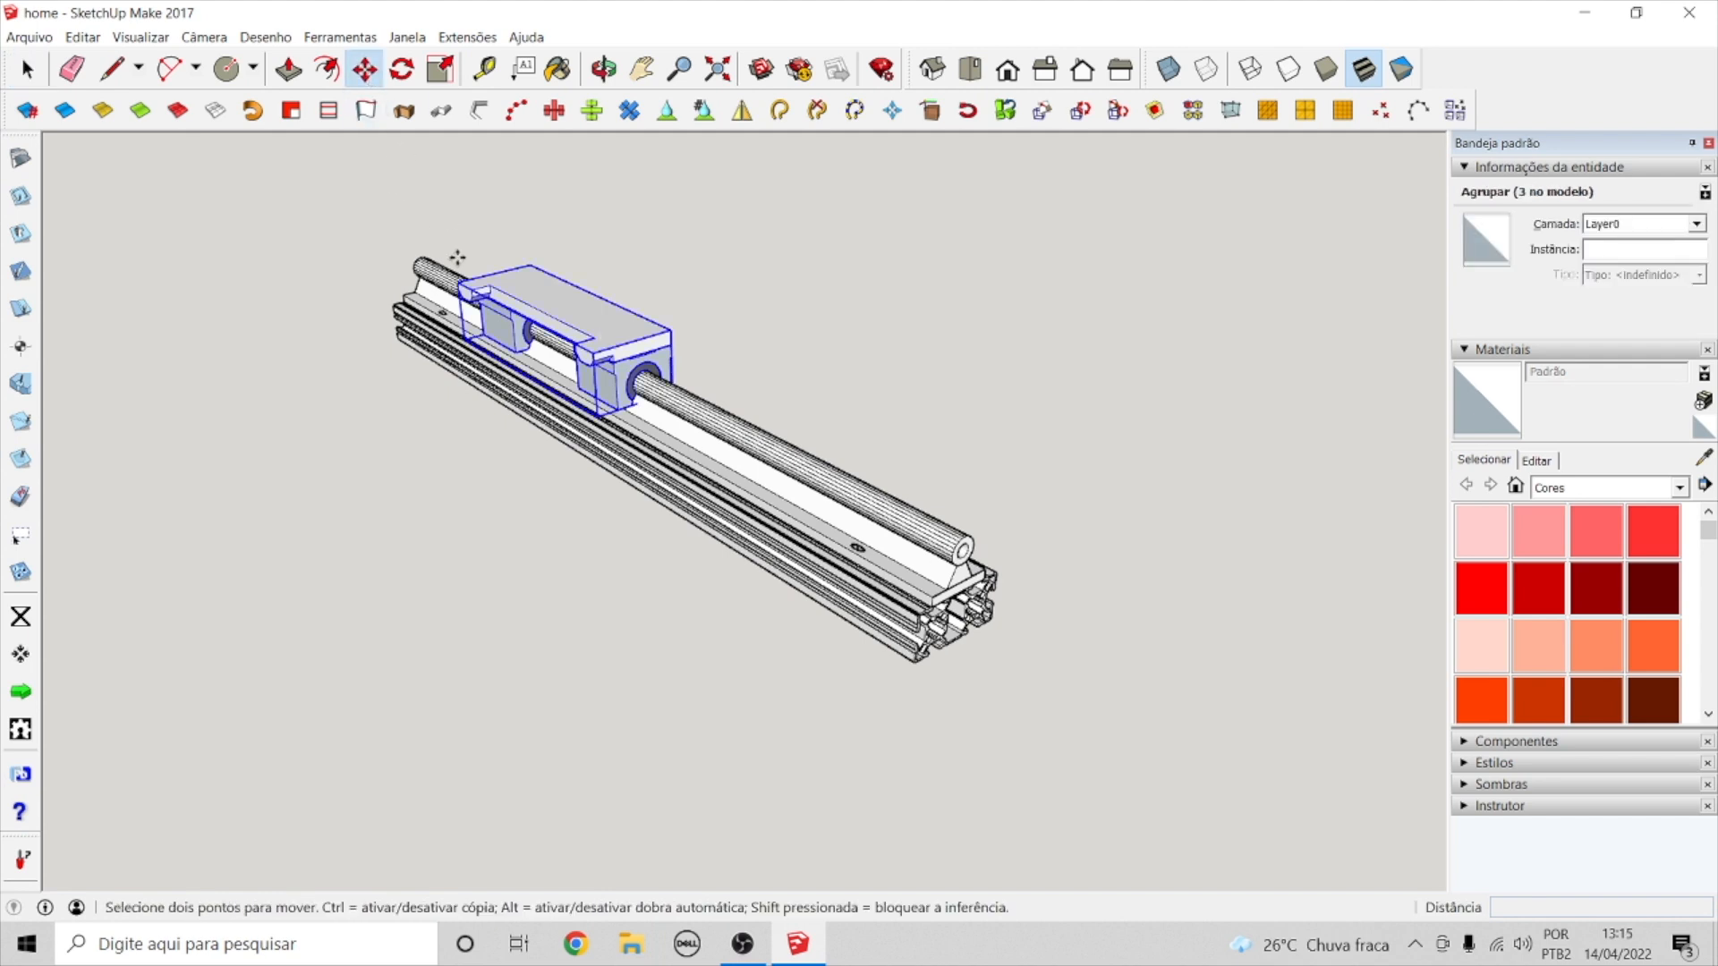
click(552, 307)
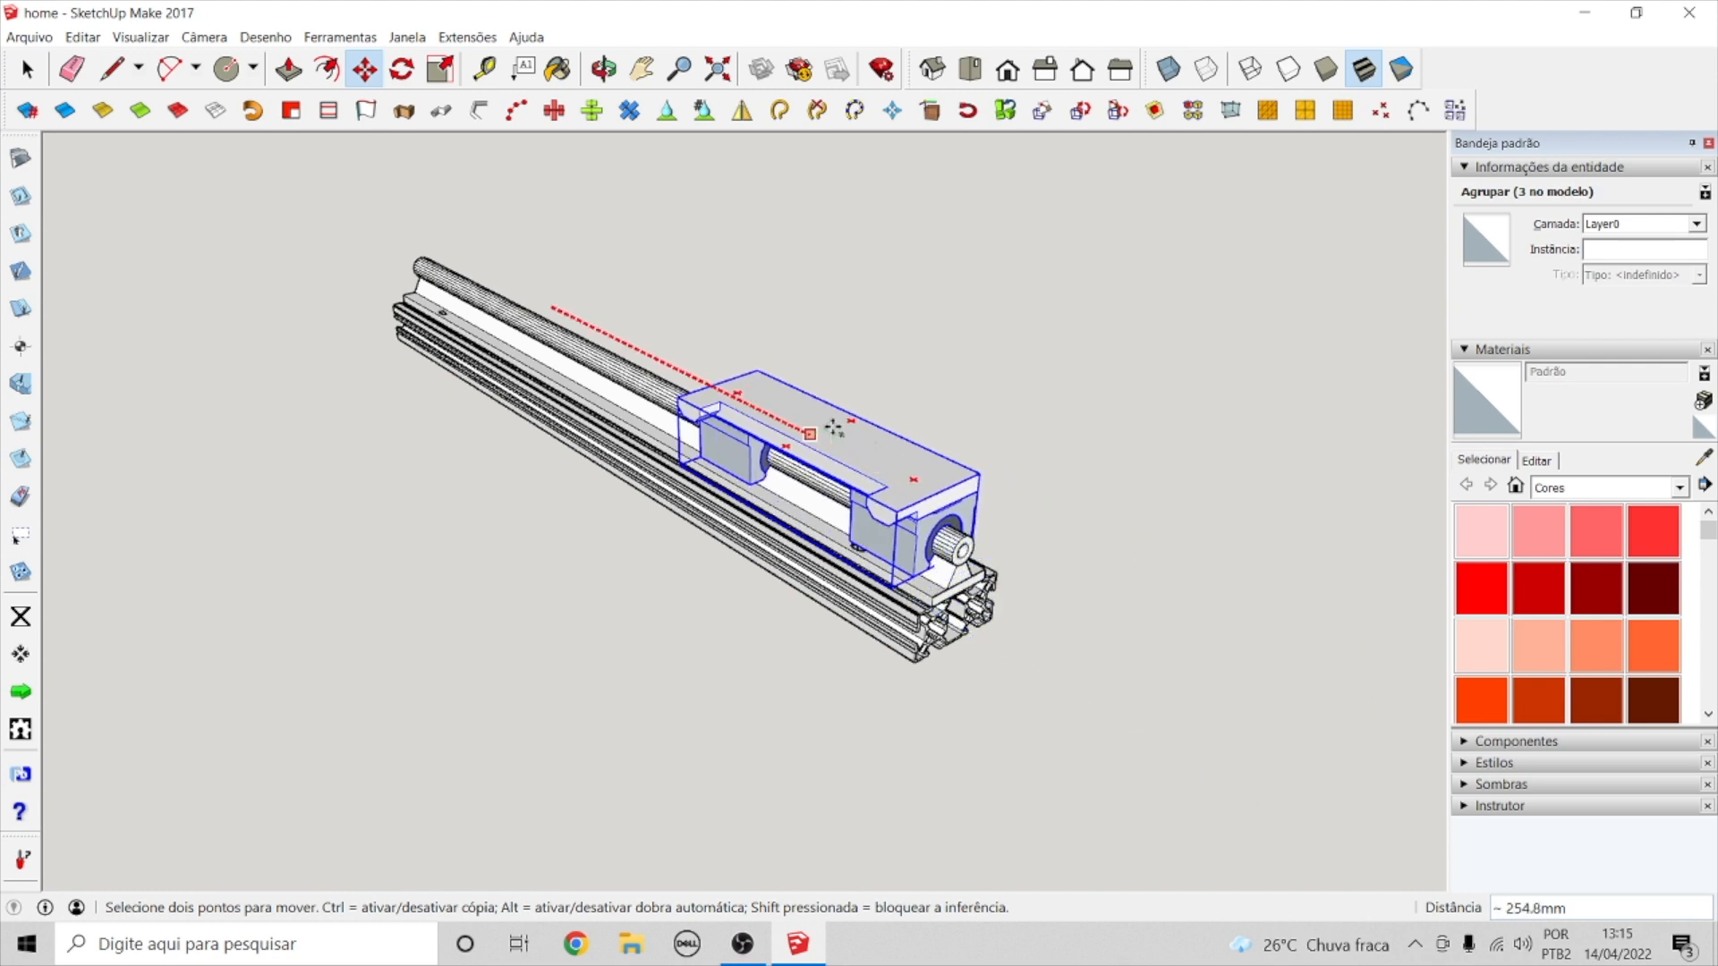
click(950, 481)
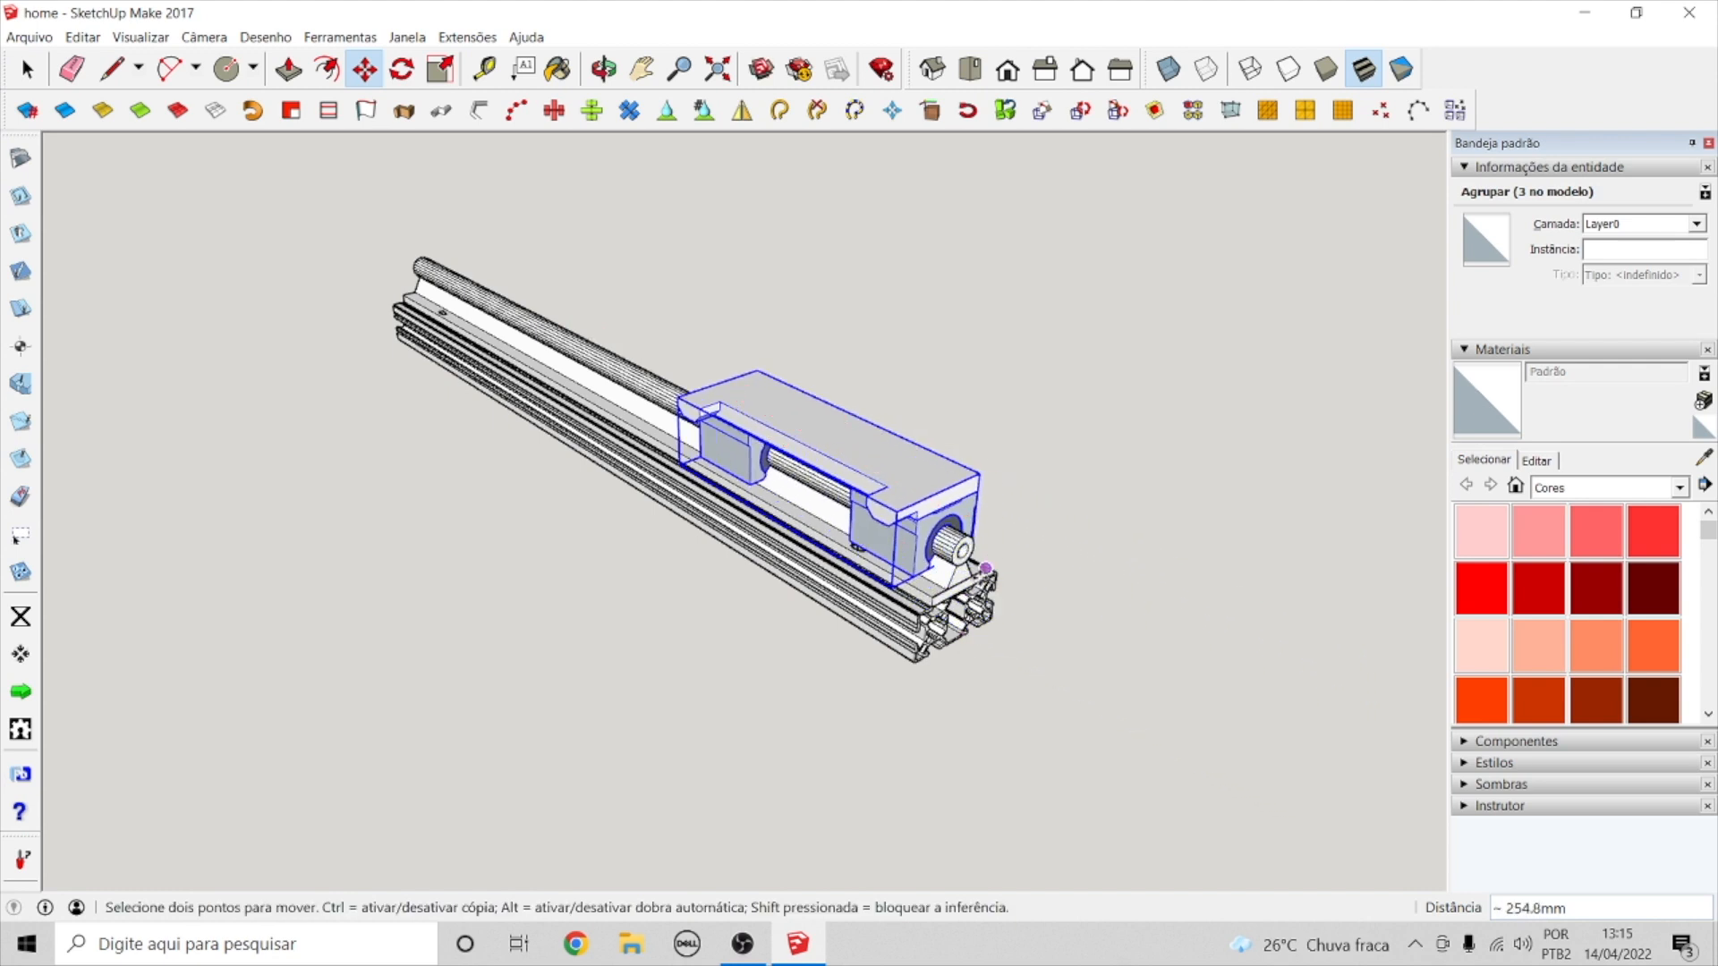
click(27, 68)
click(1052, 521)
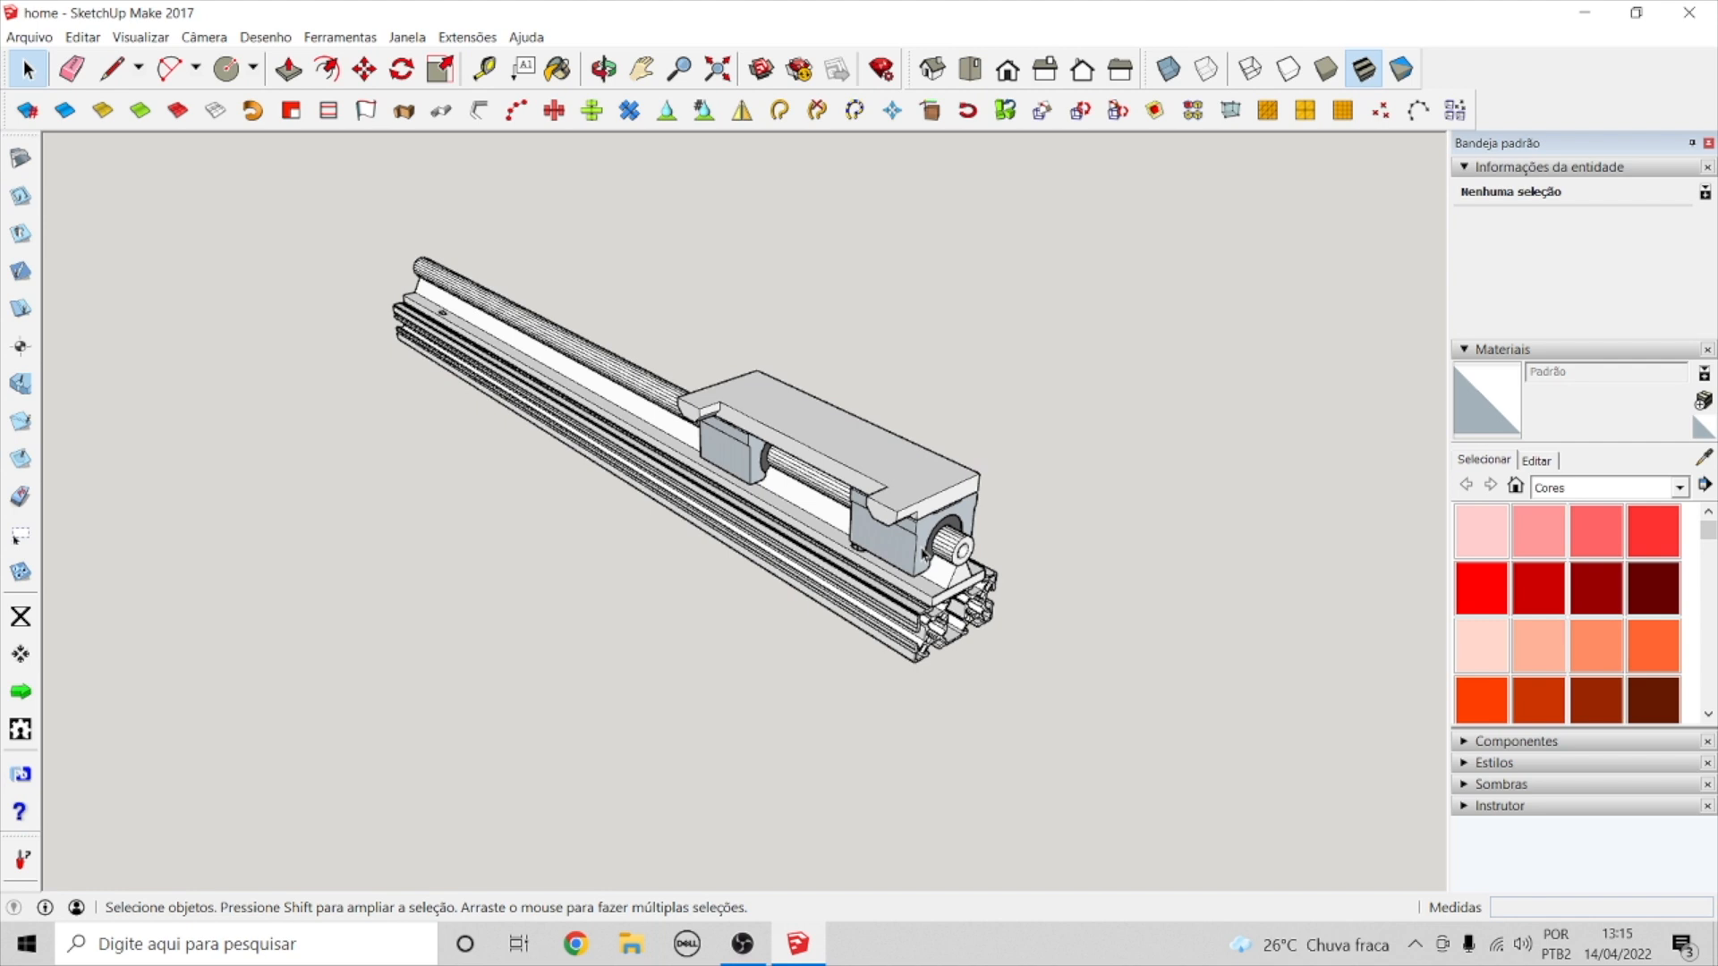
- Slide the carriage back along the rod to around the middle of the rail
click(888, 471)
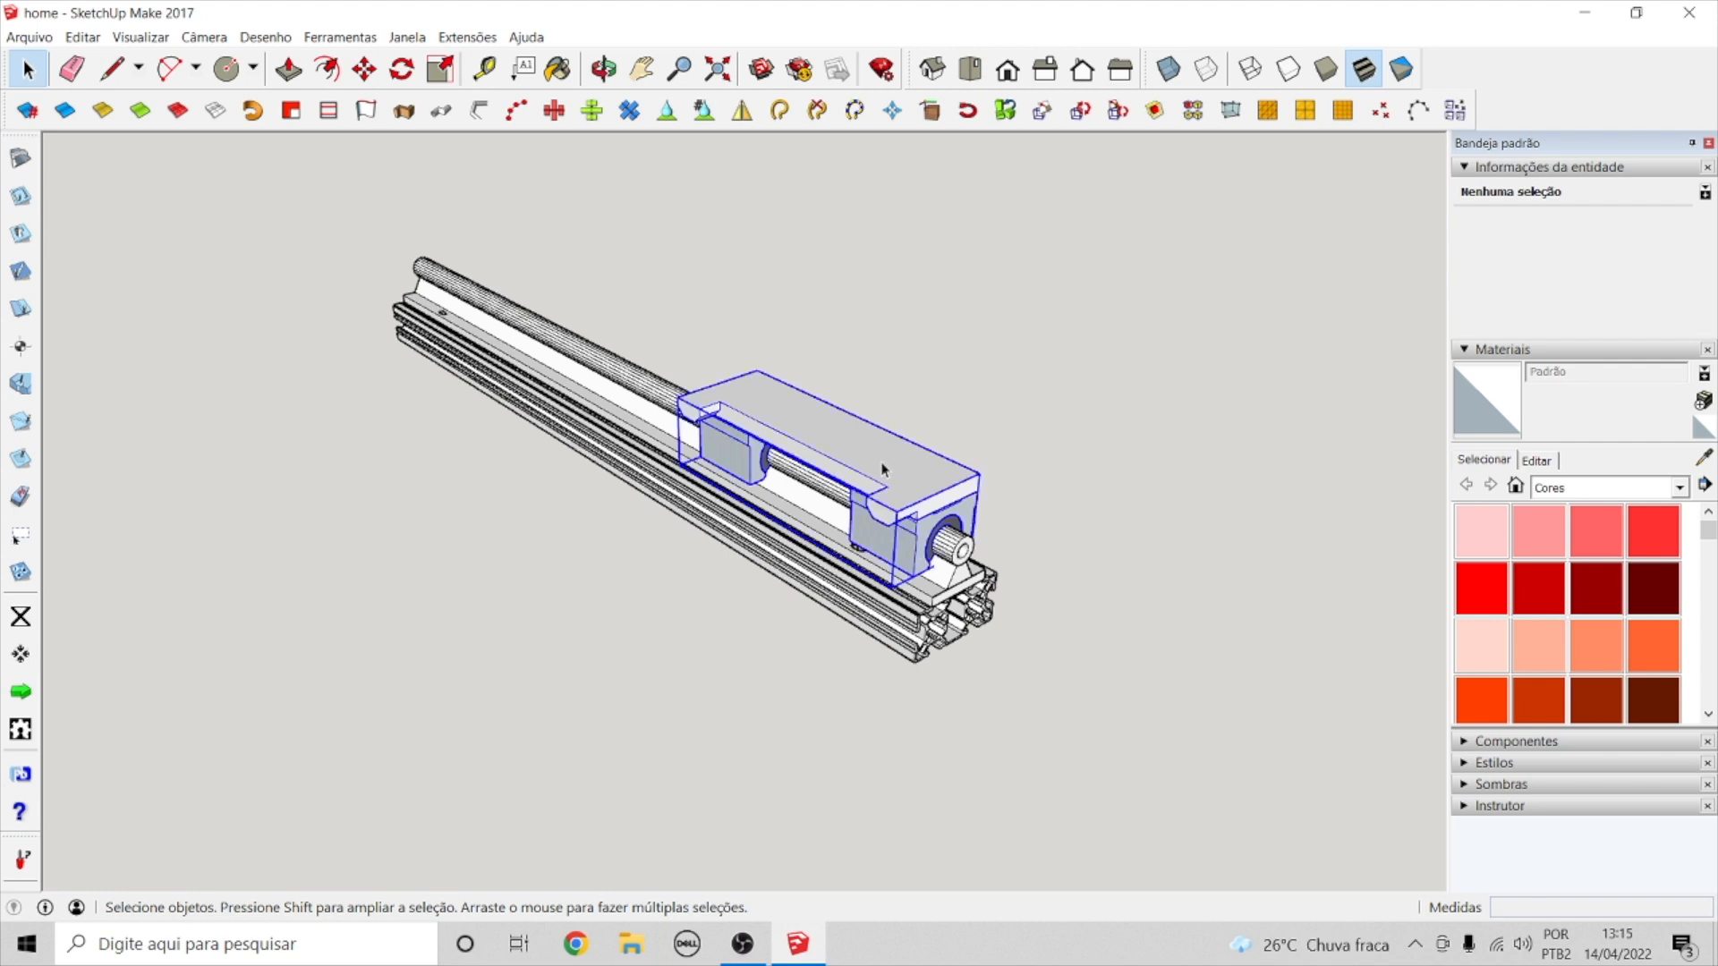
click(364, 69)
click(816, 433)
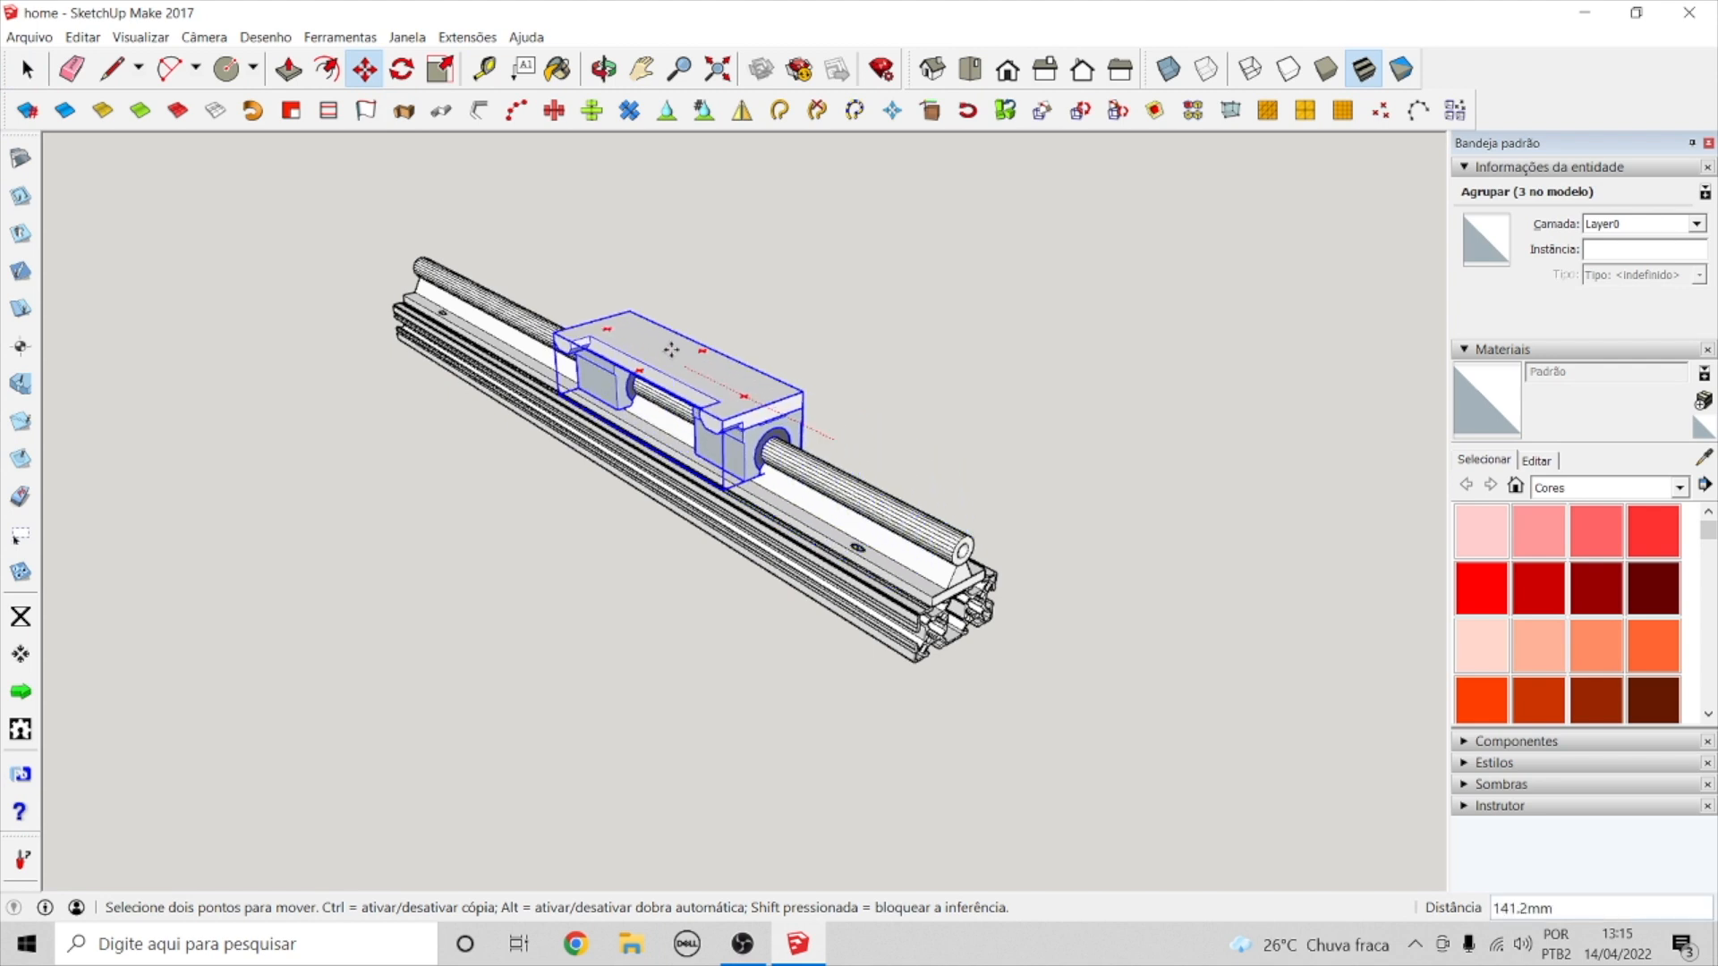
click(649, 340)
key(space)
click(804, 349)
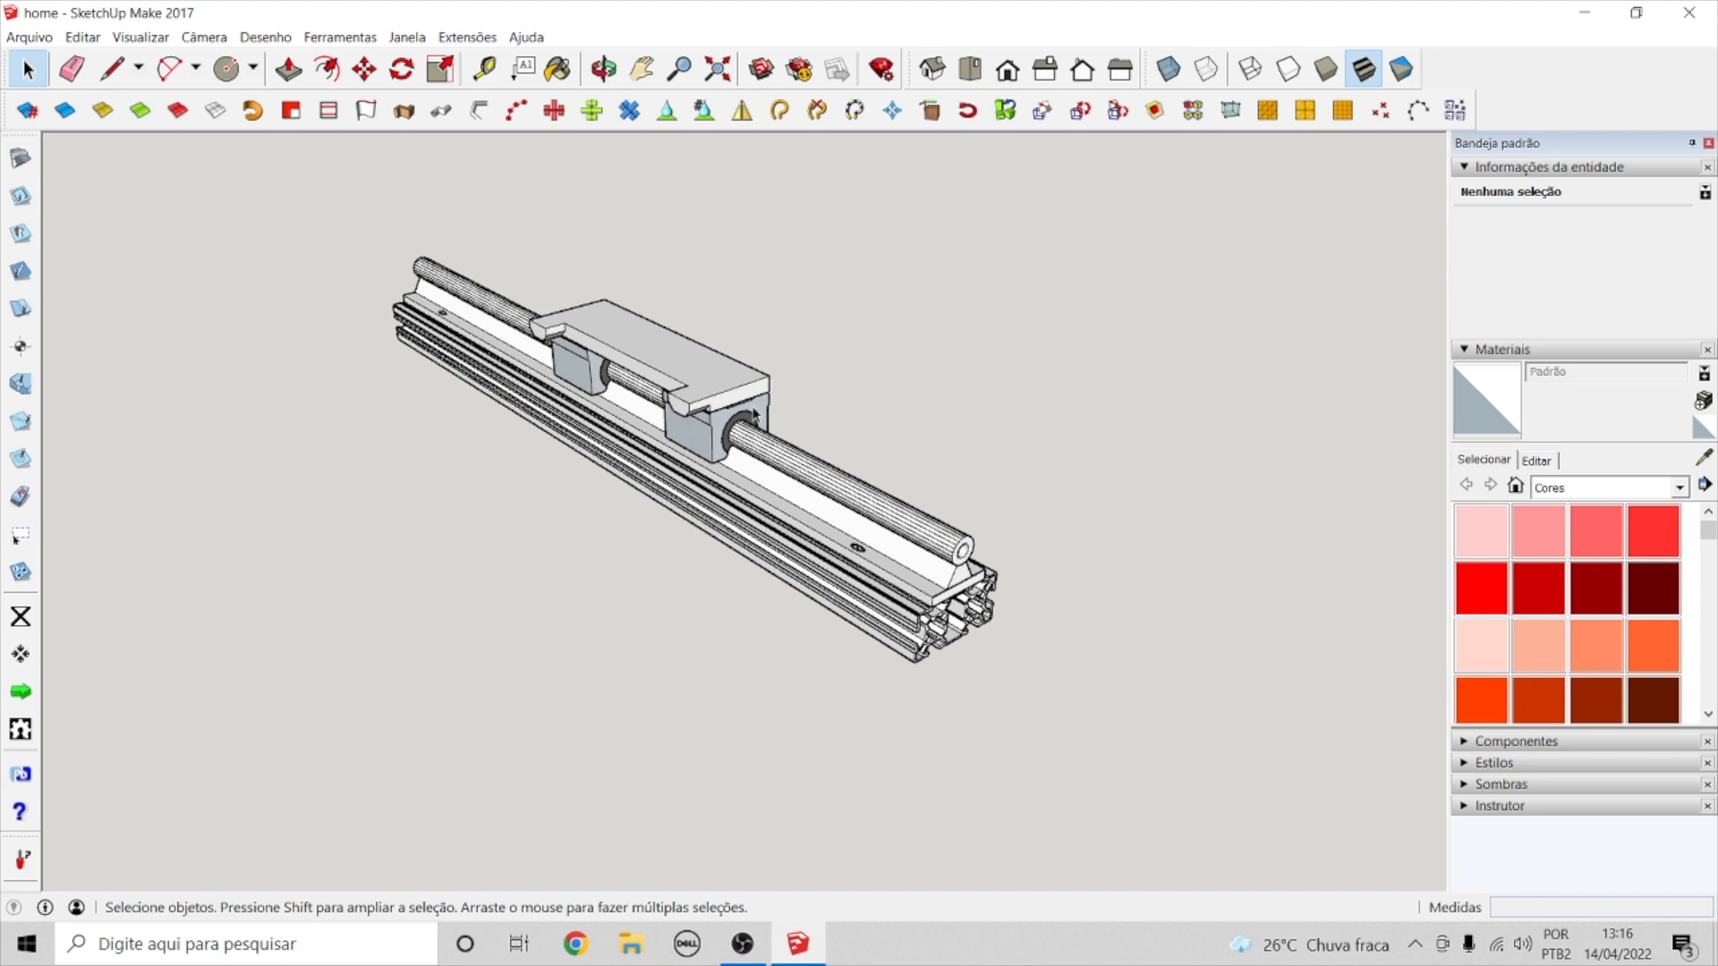
- Move the carriage about 170 mm along the rail up to the hollow end of the rod
click(688, 383)
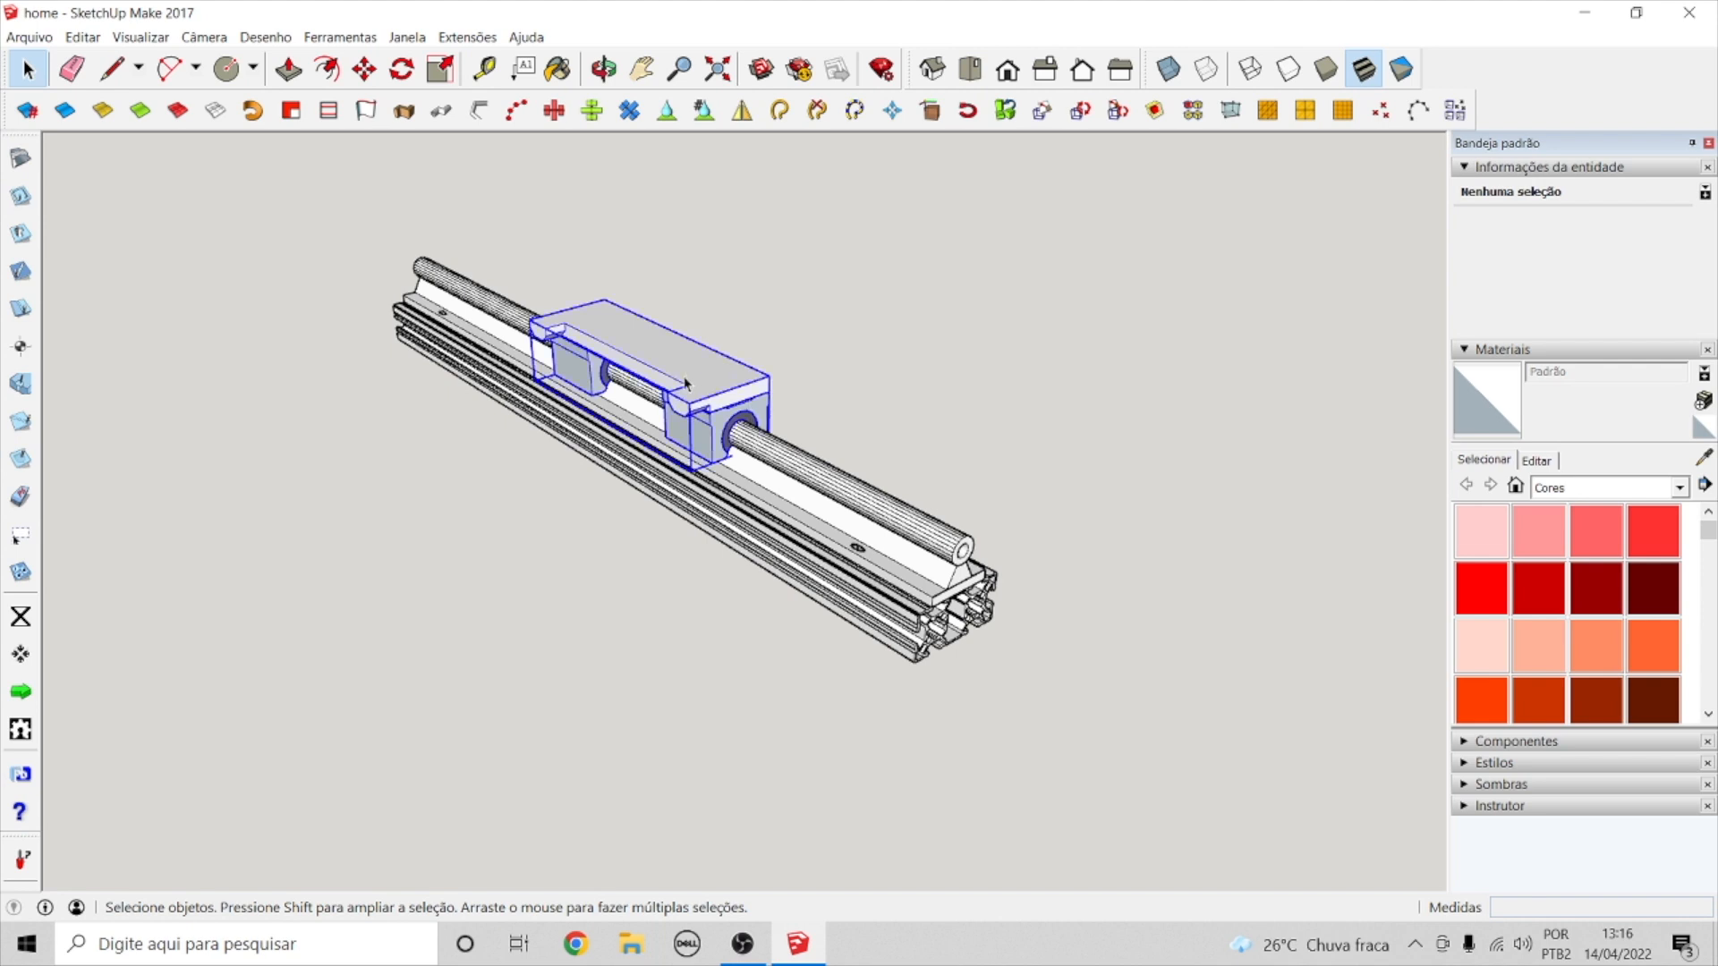
click(364, 73)
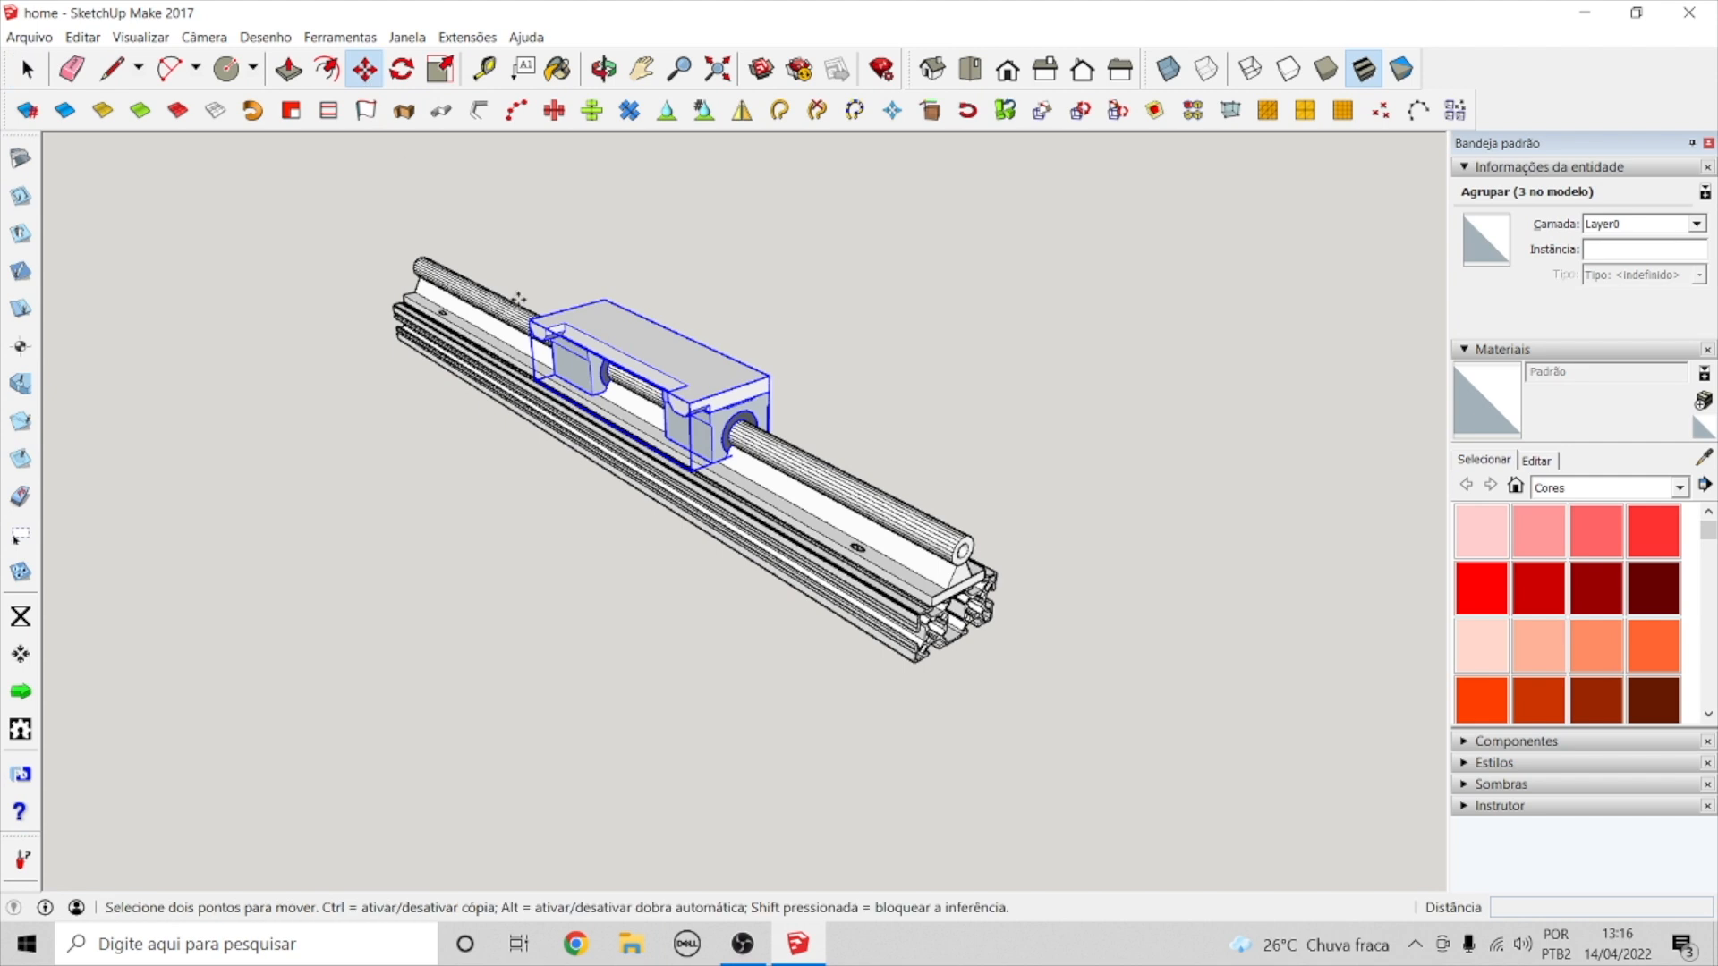
click(672, 357)
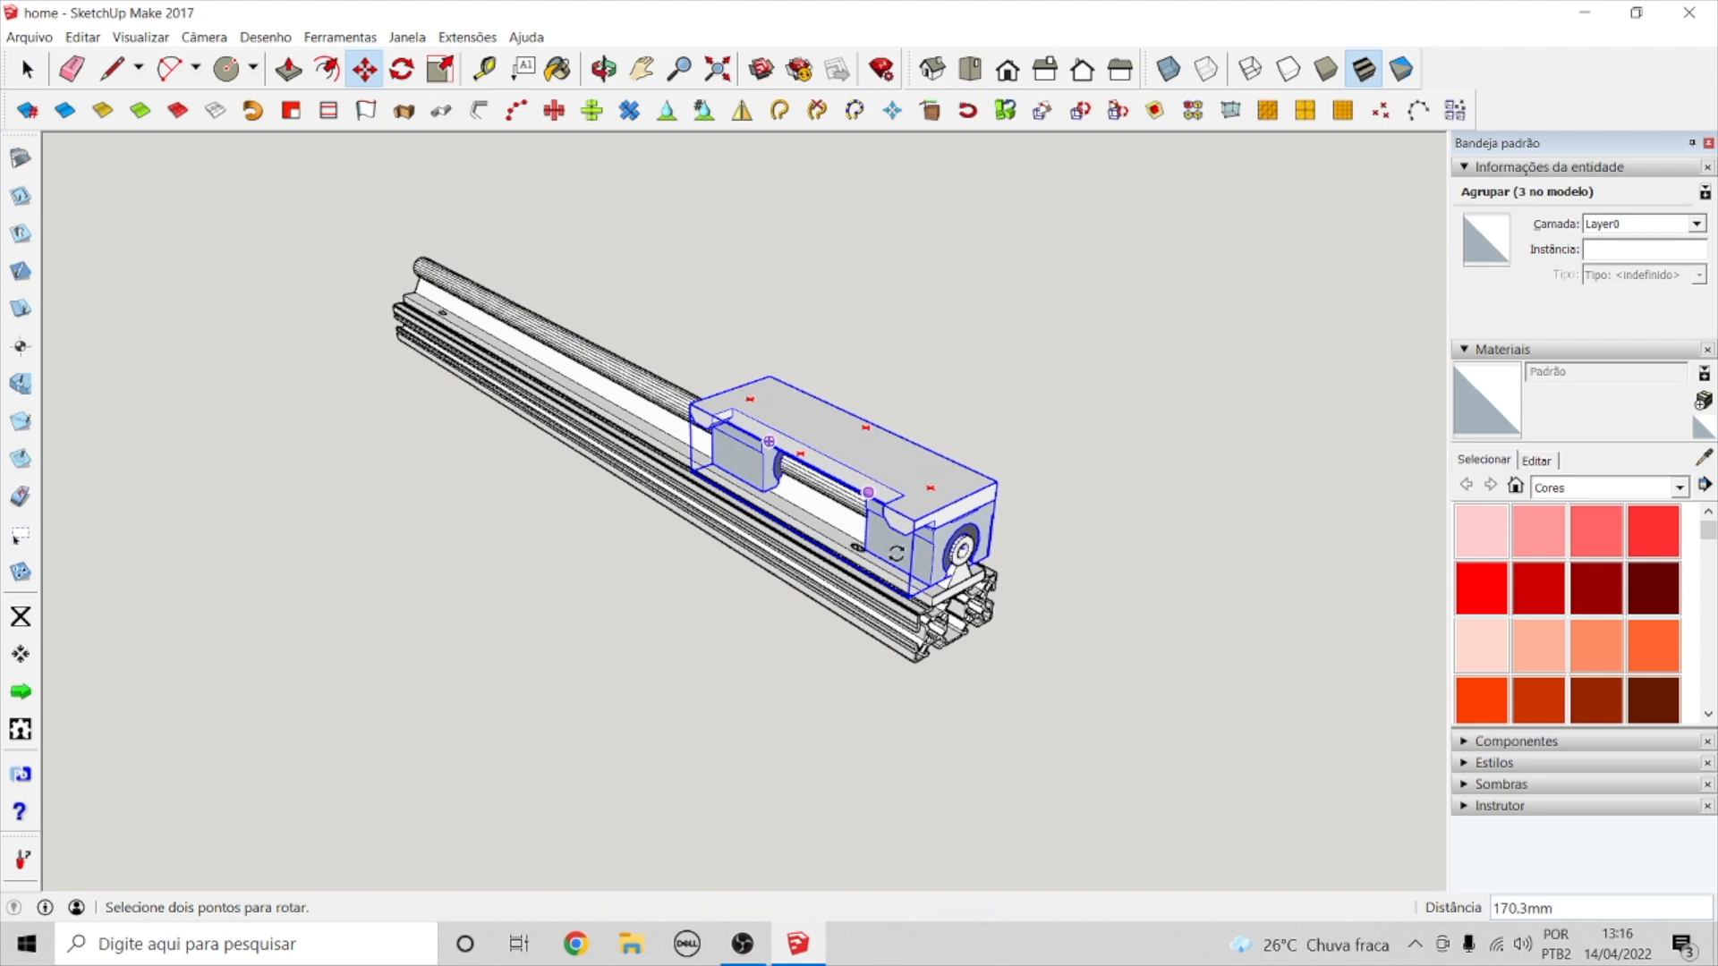
click(973, 519)
scroll(974, 519, up, 6)
scroll(974, 519, down, 6)
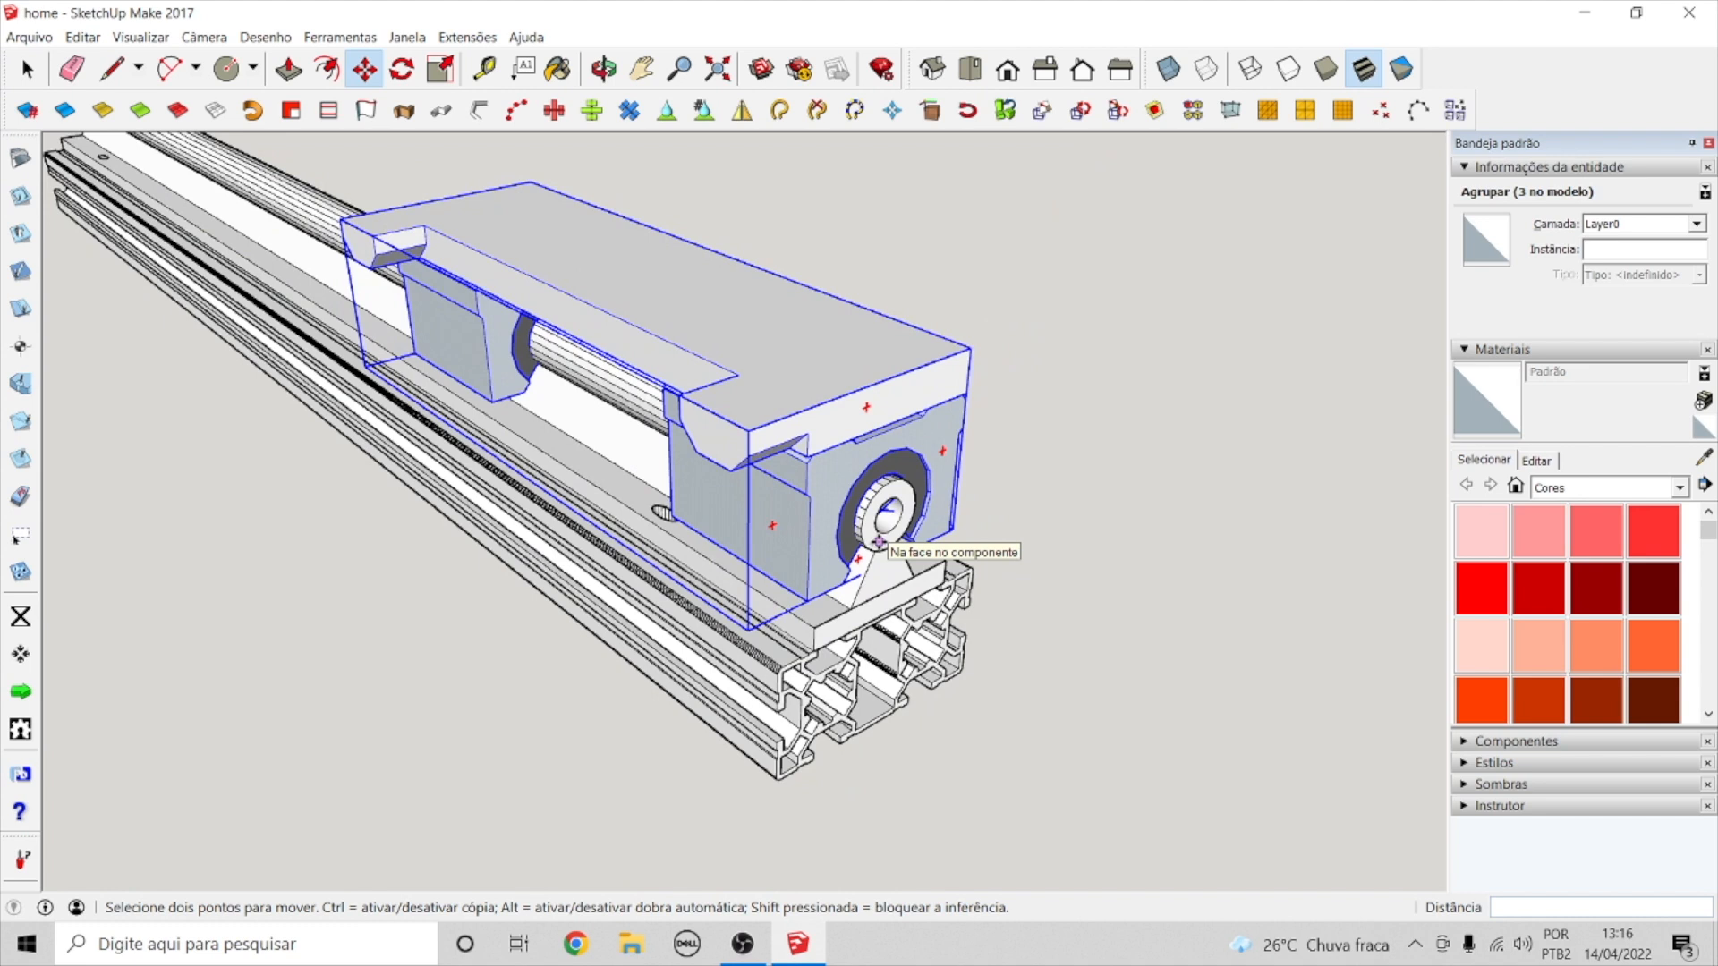
key(space)
click(1166, 468)
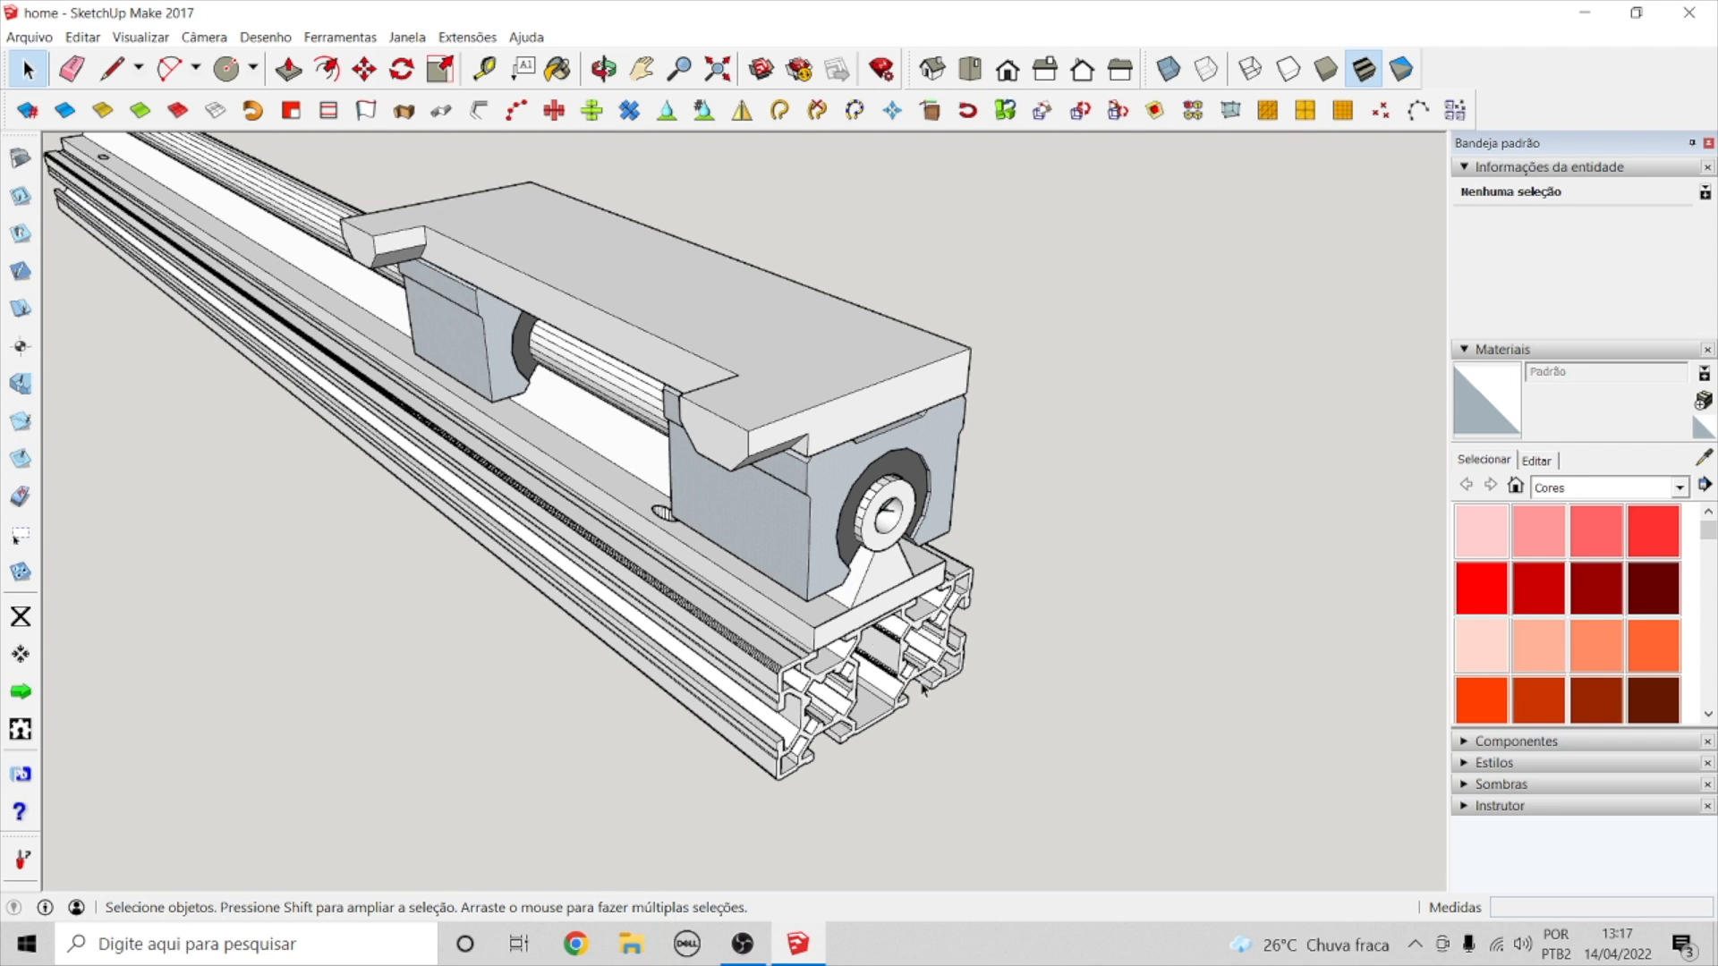
- Slide the carriage to the opposite end of the rail, finishing with a move of about 36 mm
scroll(921, 689, down, 3)
scroll(922, 689, down, 1)
click(875, 572)
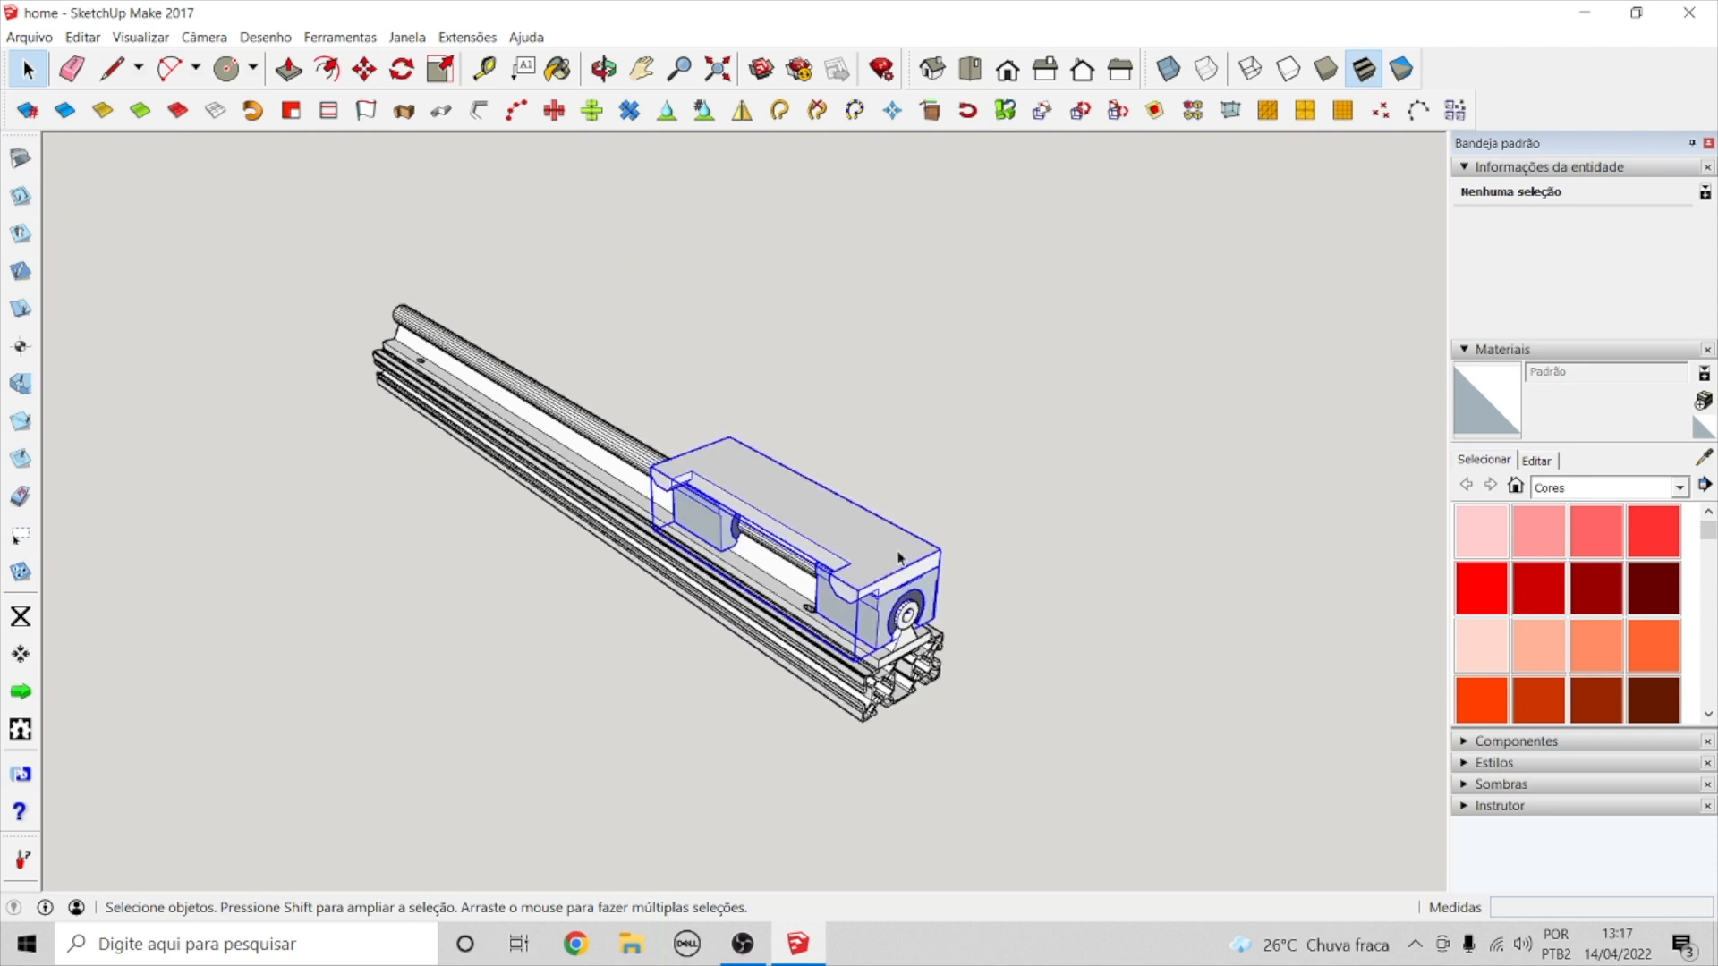
click(365, 69)
middle_drag(788, 527, 298, 498)
scroll(403, 523, up, 4)
drag(421, 517, 580, 652)
click(364, 69)
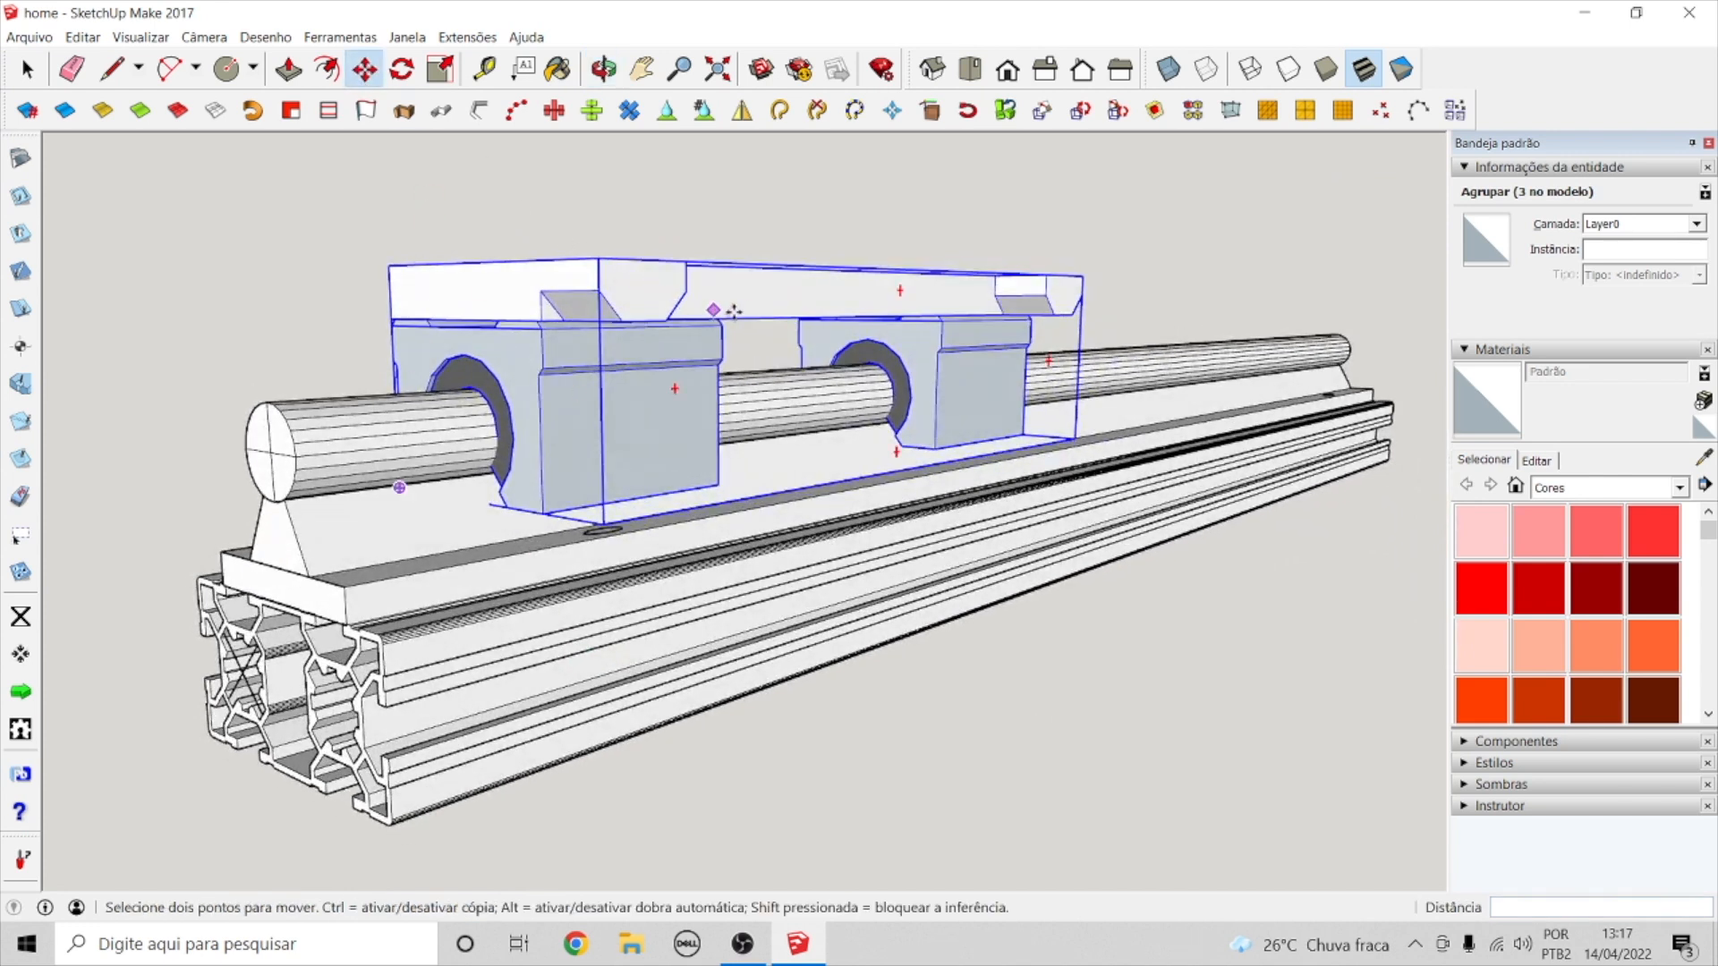
click(760, 301)
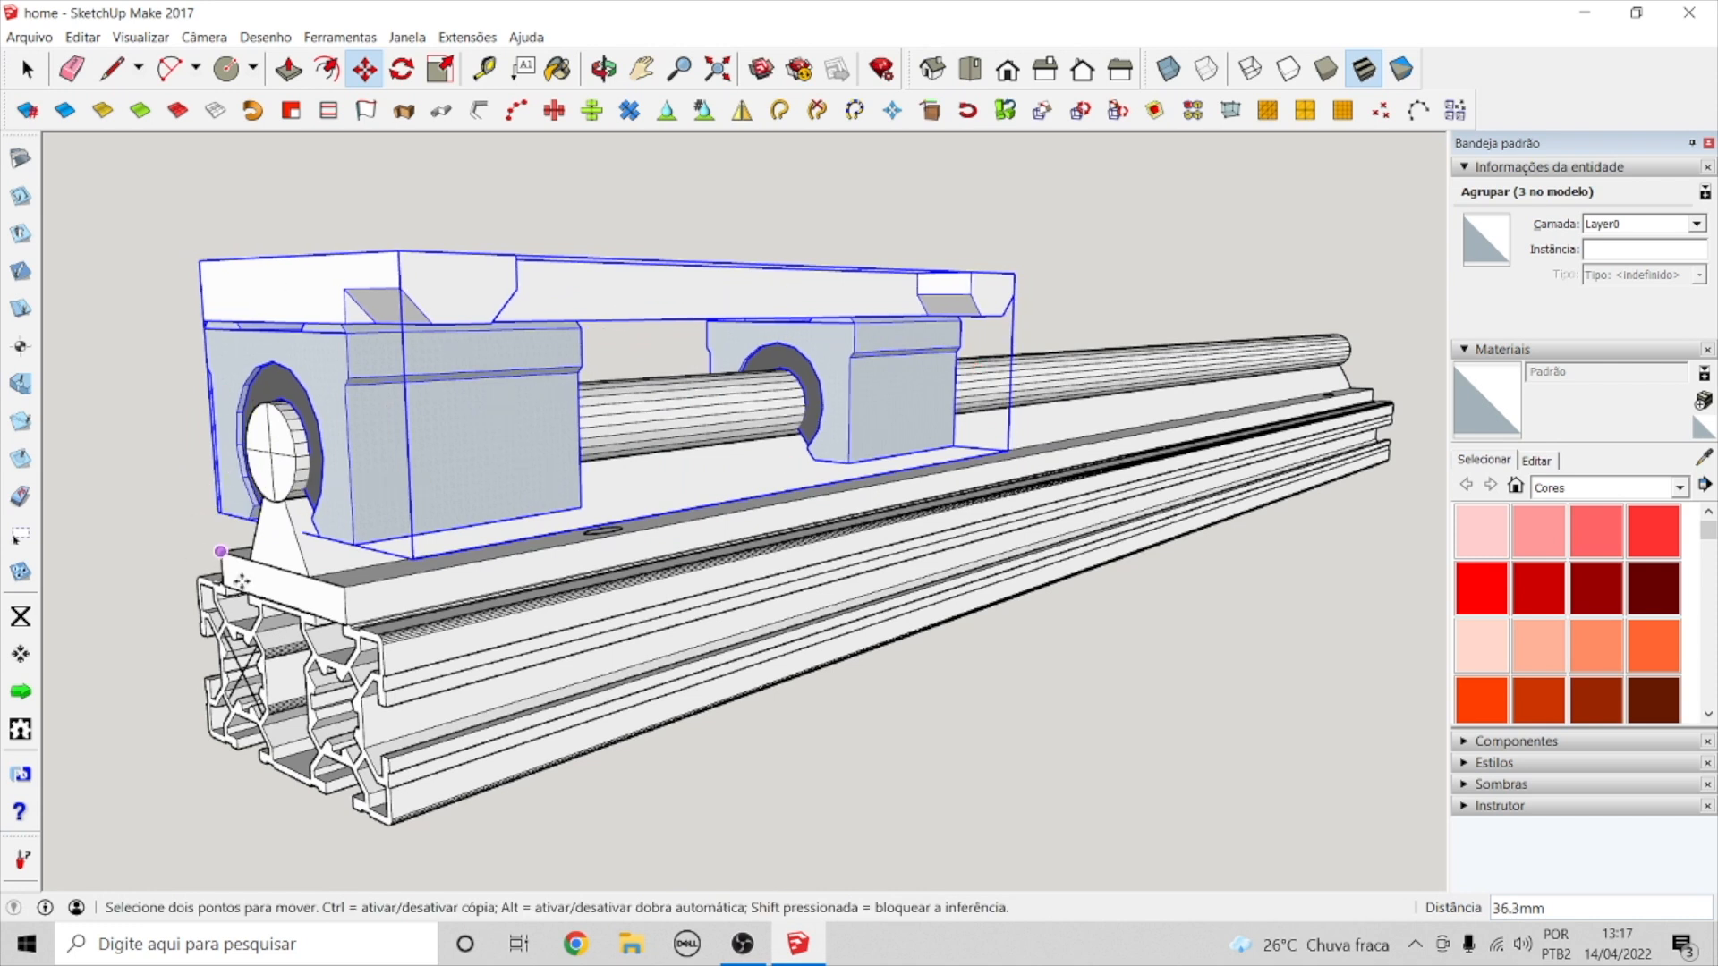
key(space)
click(651, 824)
scroll(556, 715, down, 2)
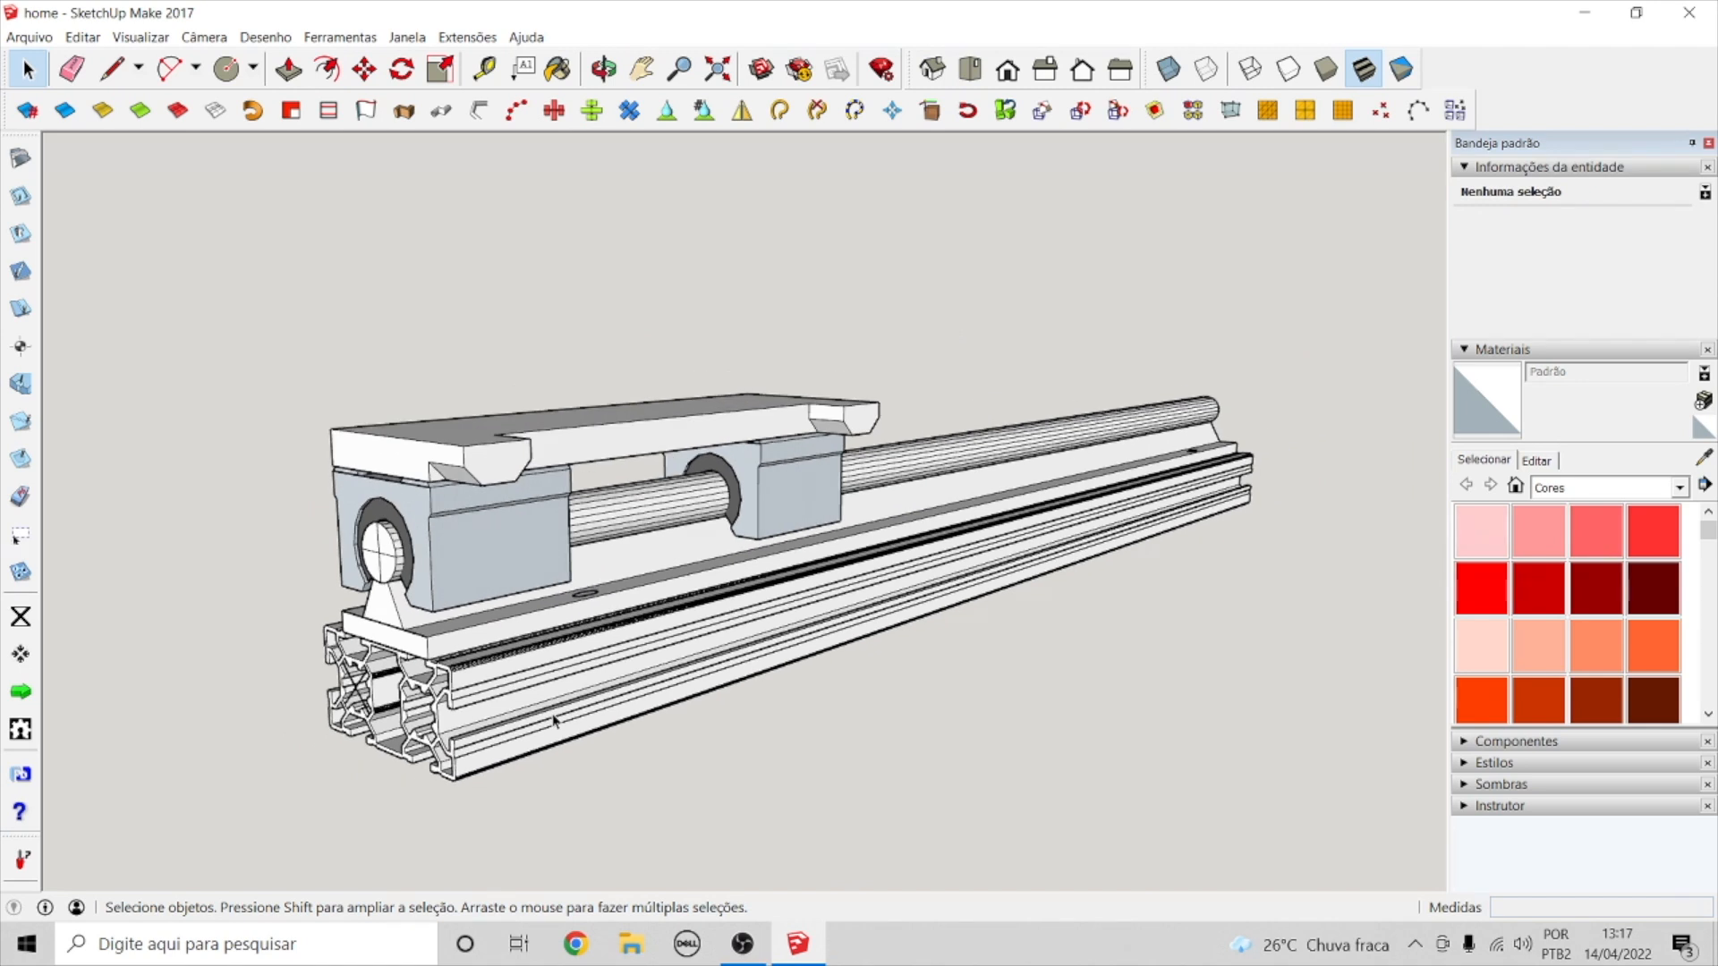
- Show the rail from the side and move the carriage about 179 mm back to the middle
click(604, 69)
drag(537, 295, 428, 374)
scroll(360, 433, down, 3)
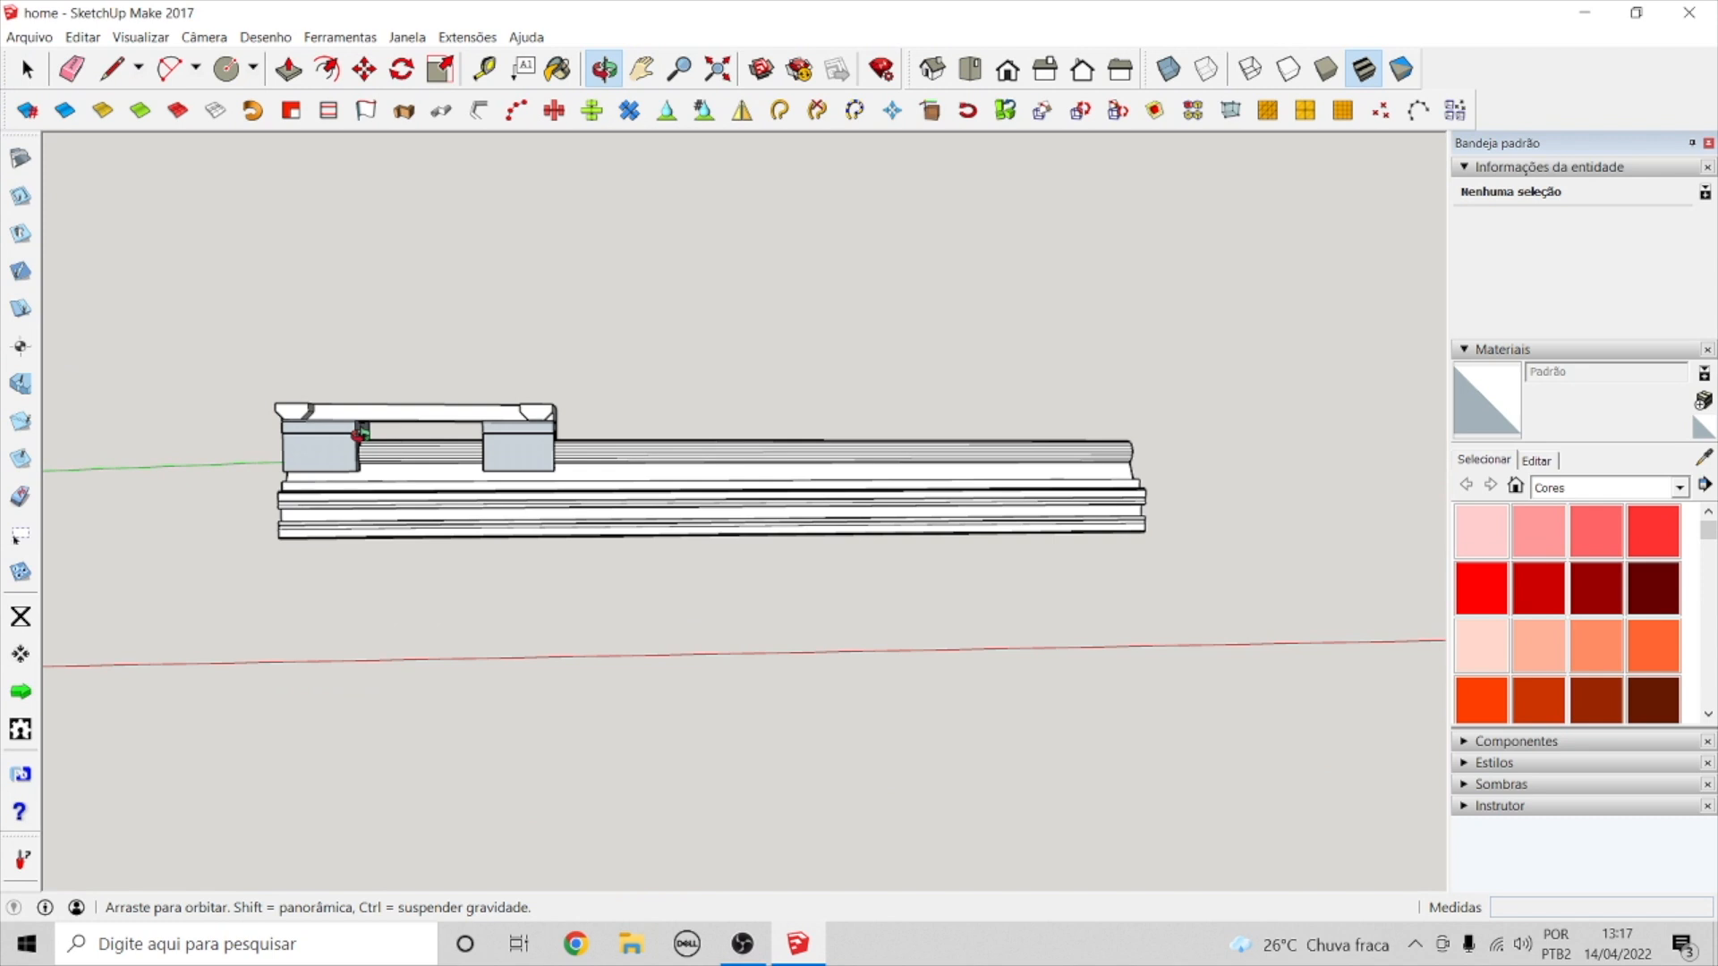
key(space)
click(330, 451)
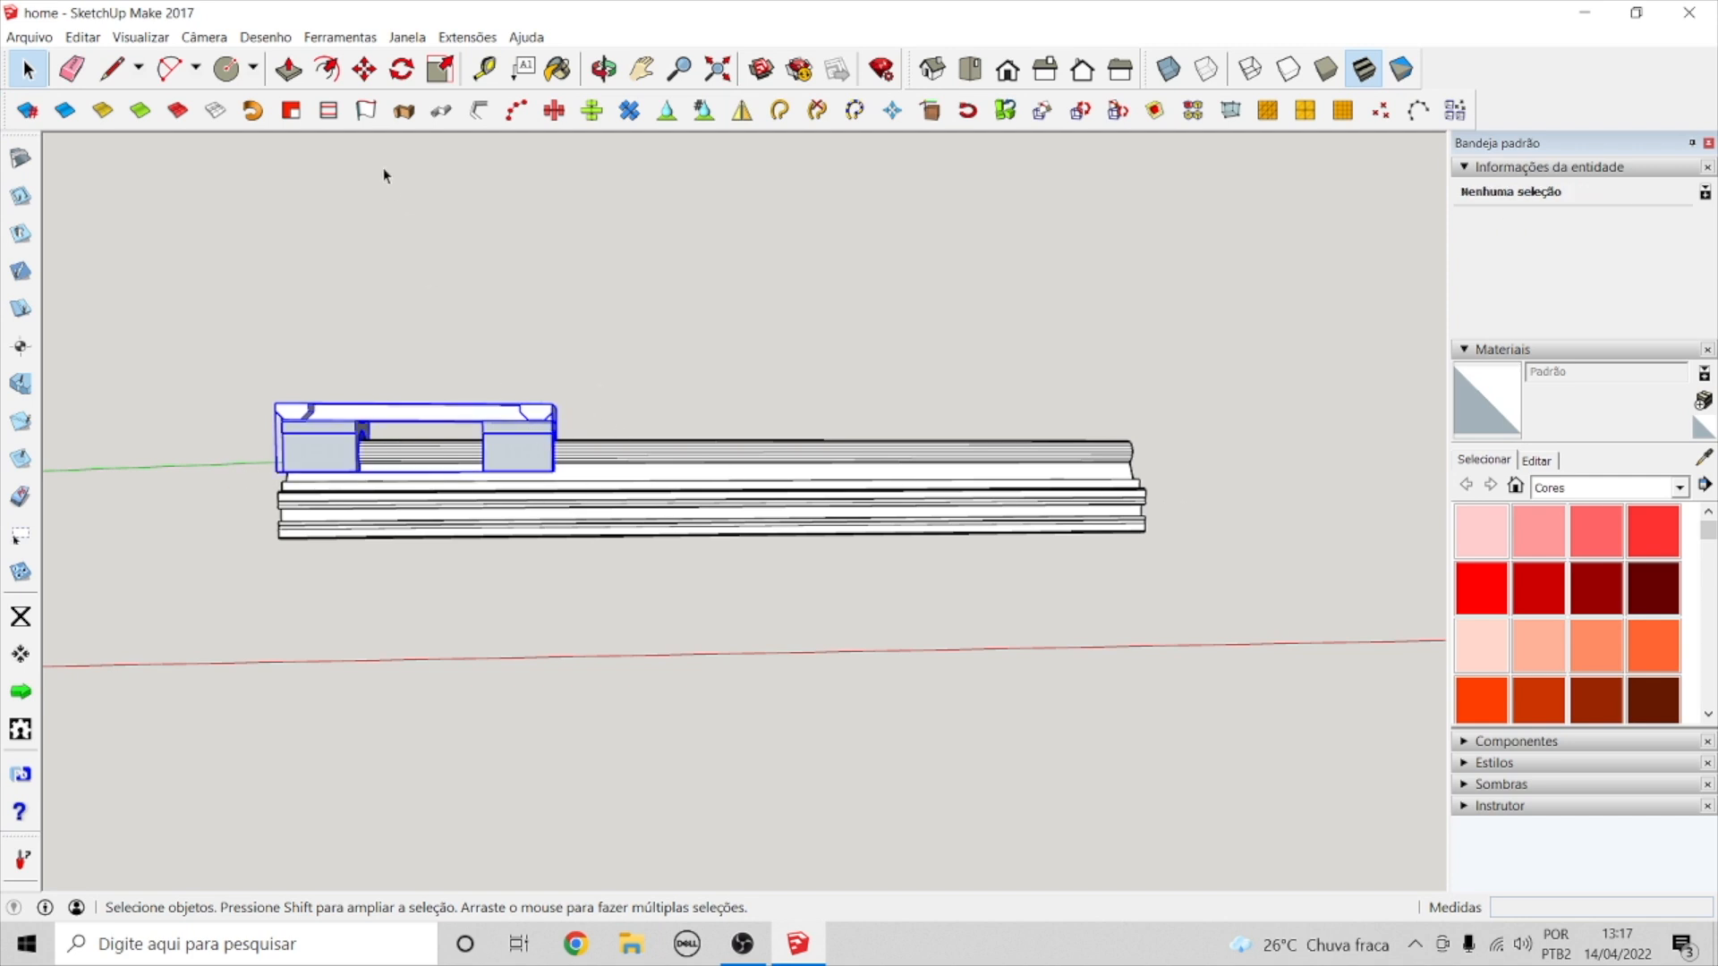
click(364, 69)
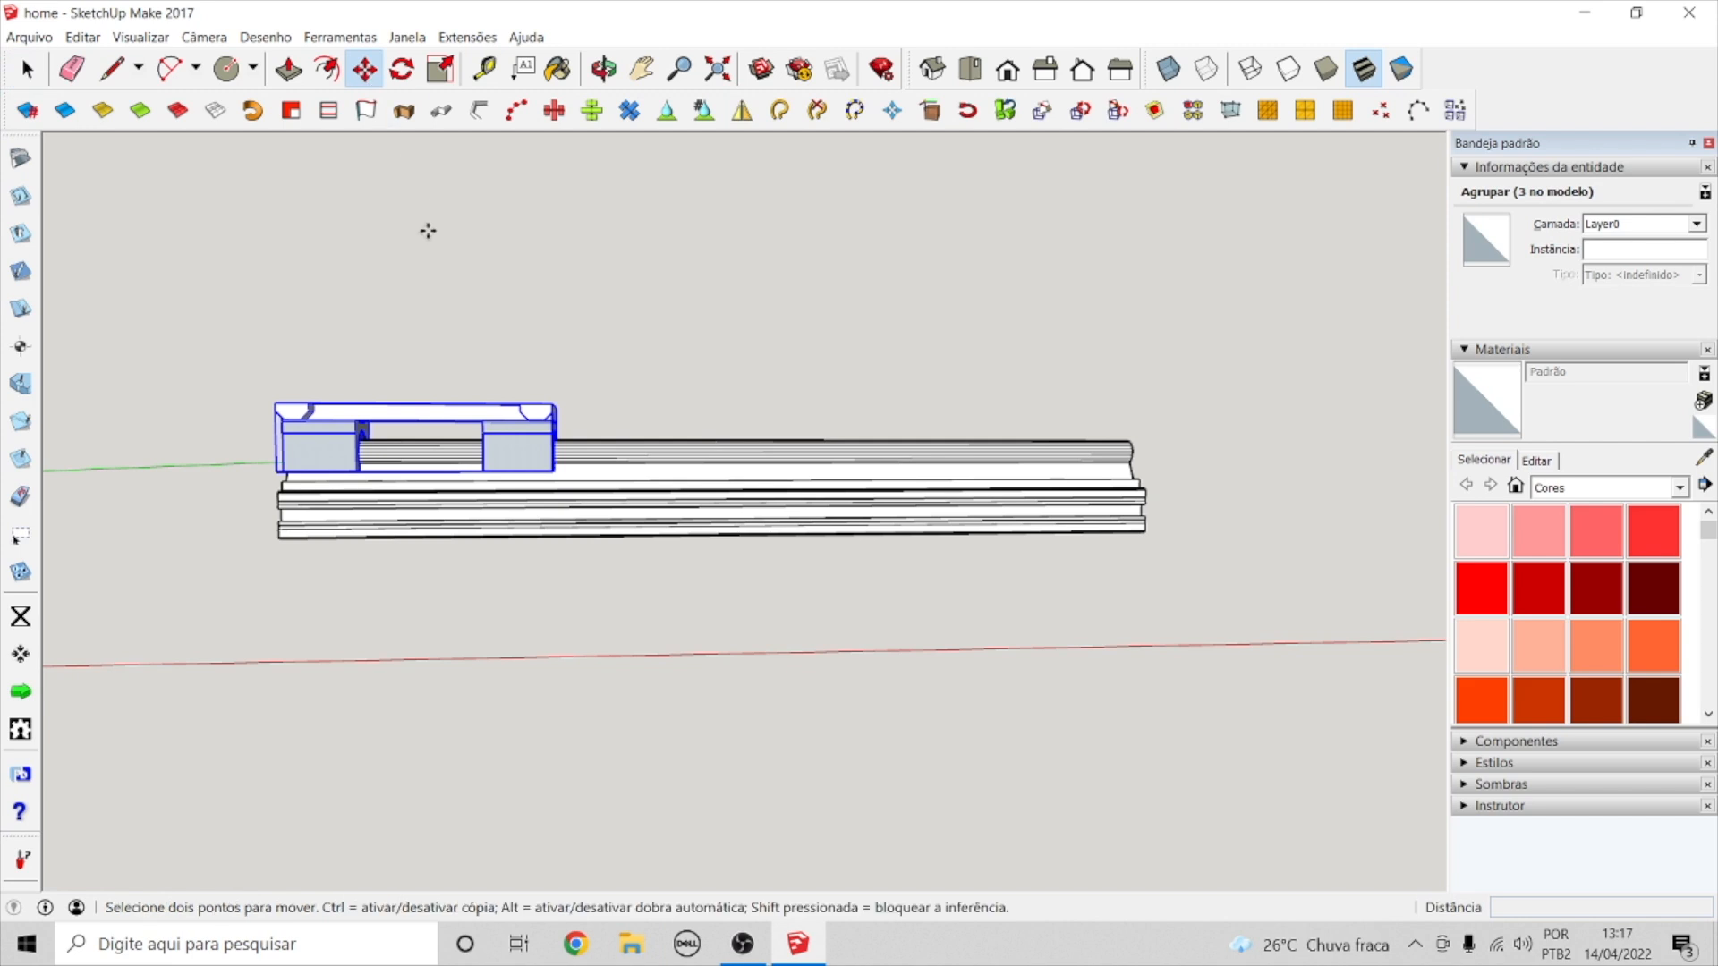
click(512, 454)
click(789, 462)
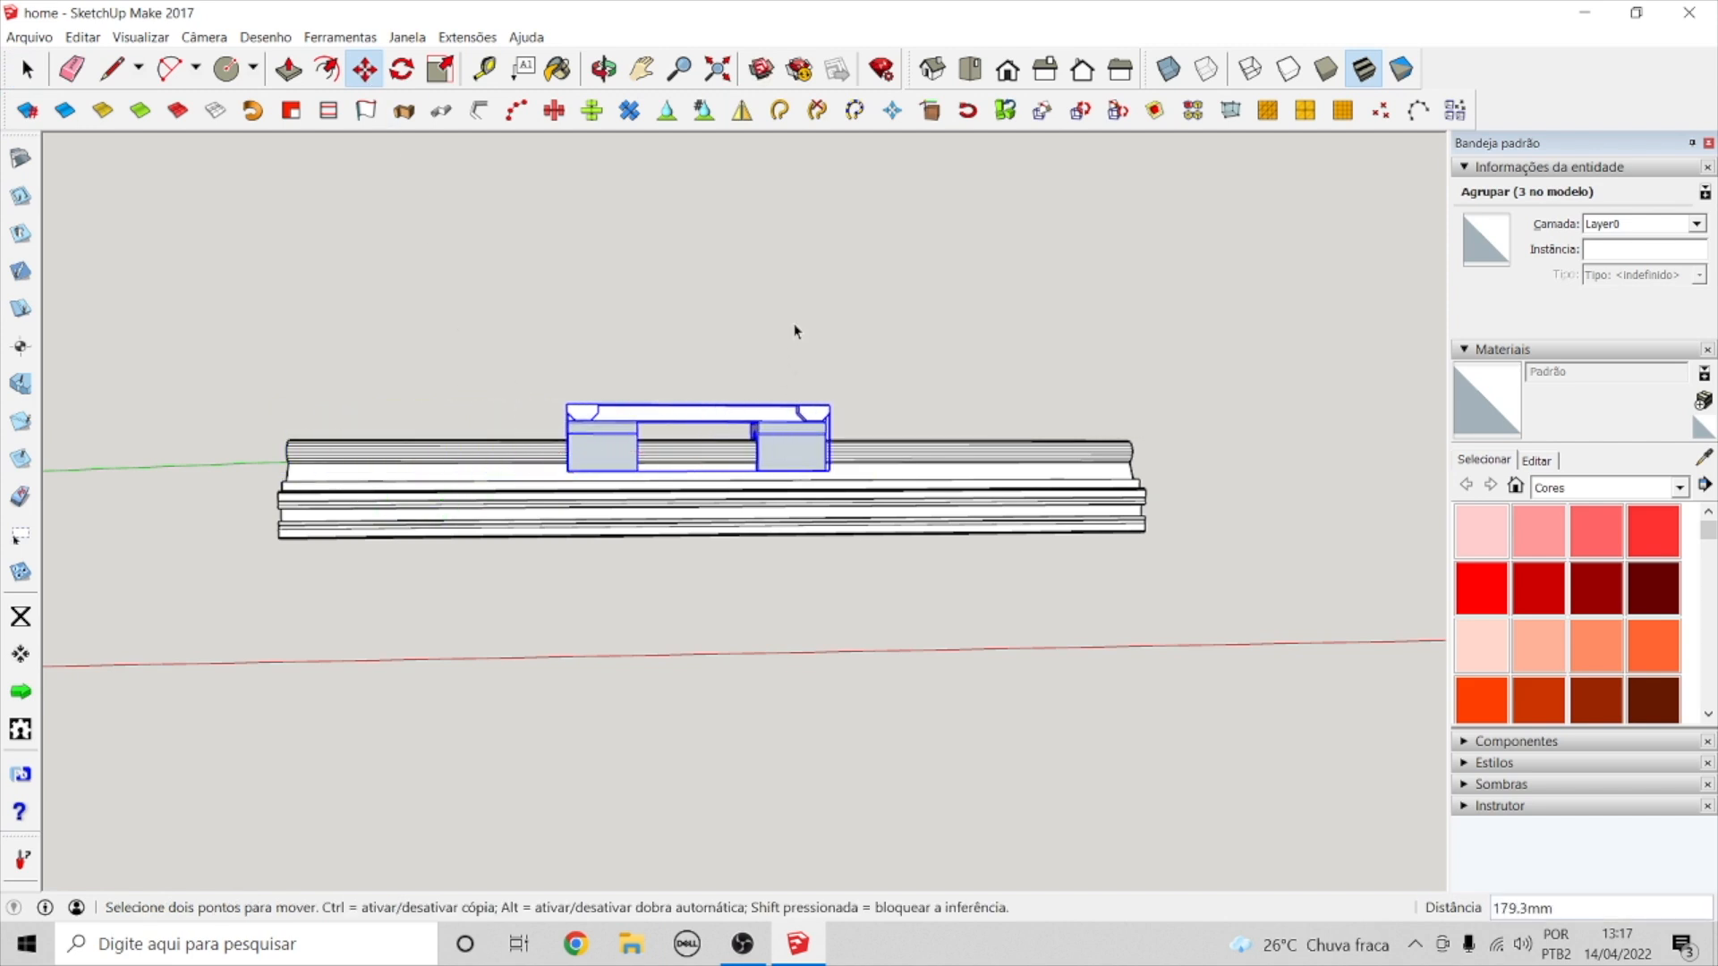
key(space)
click(796, 332)
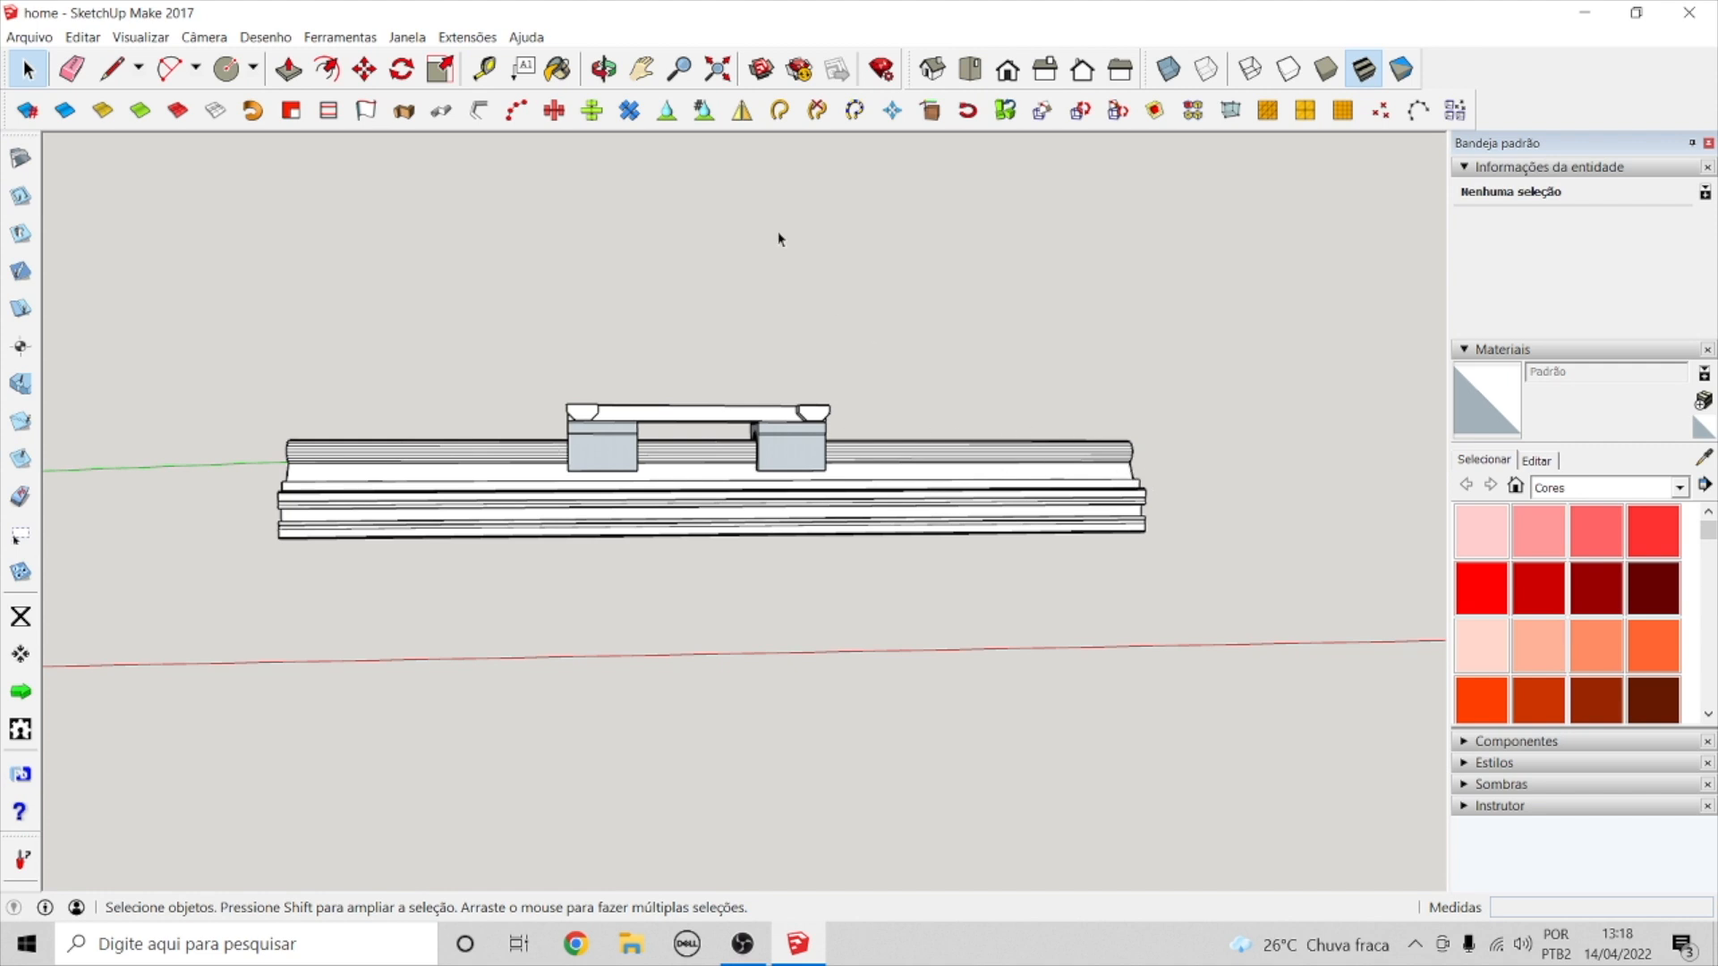
- Delete the whole rail assembly that has no end brackets, keeping the one with the limit switches
scroll(510, 626, down, 5)
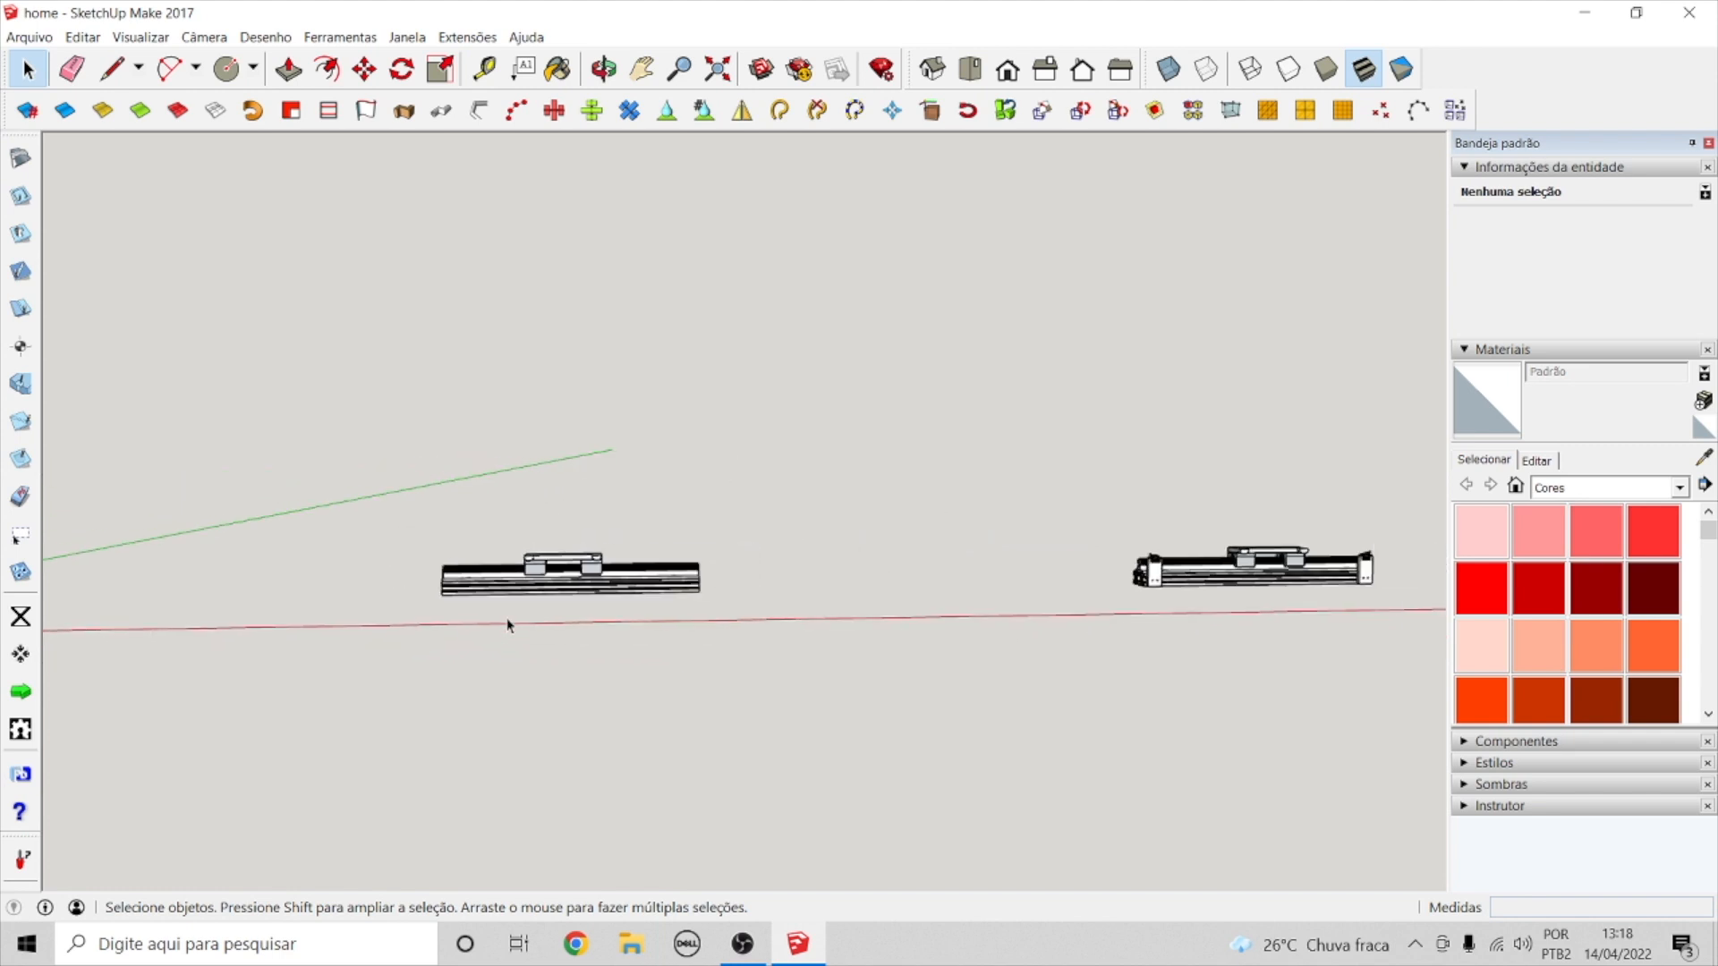
drag(325, 438, 767, 759)
key(Delete)
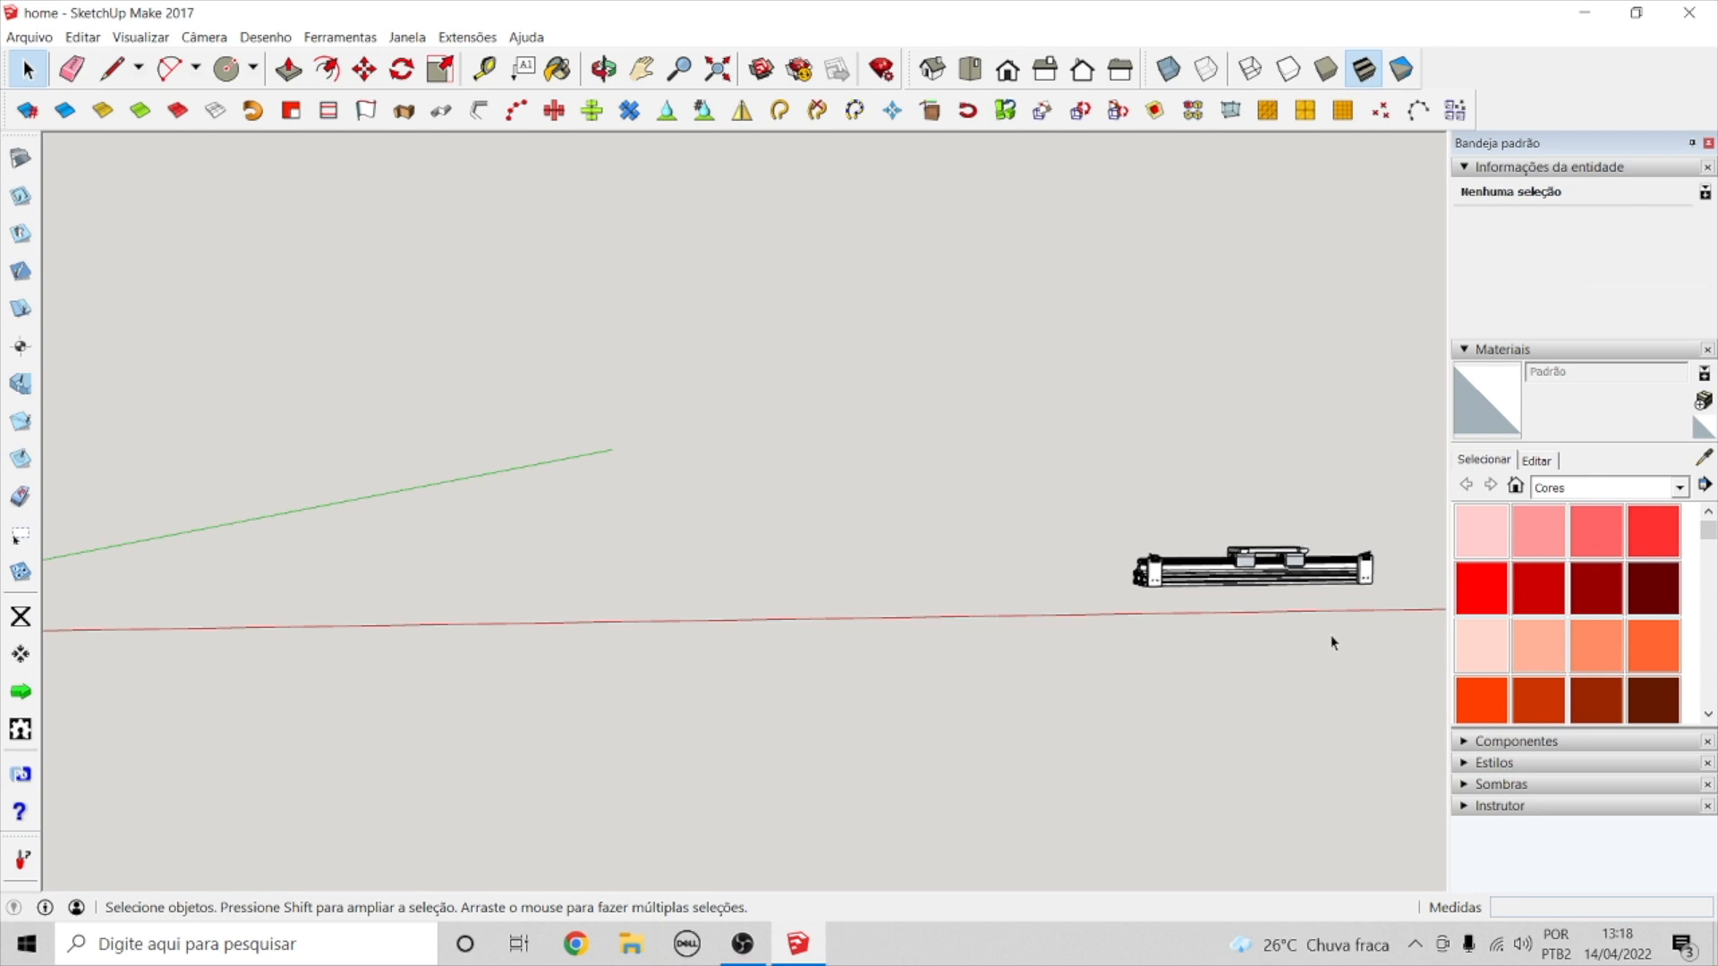
- Examine the remaining rail assembly, especially the limit switches mounted on the brackets at both ends
scroll(1405, 573, up, 3)
scroll(1304, 594, down, 2)
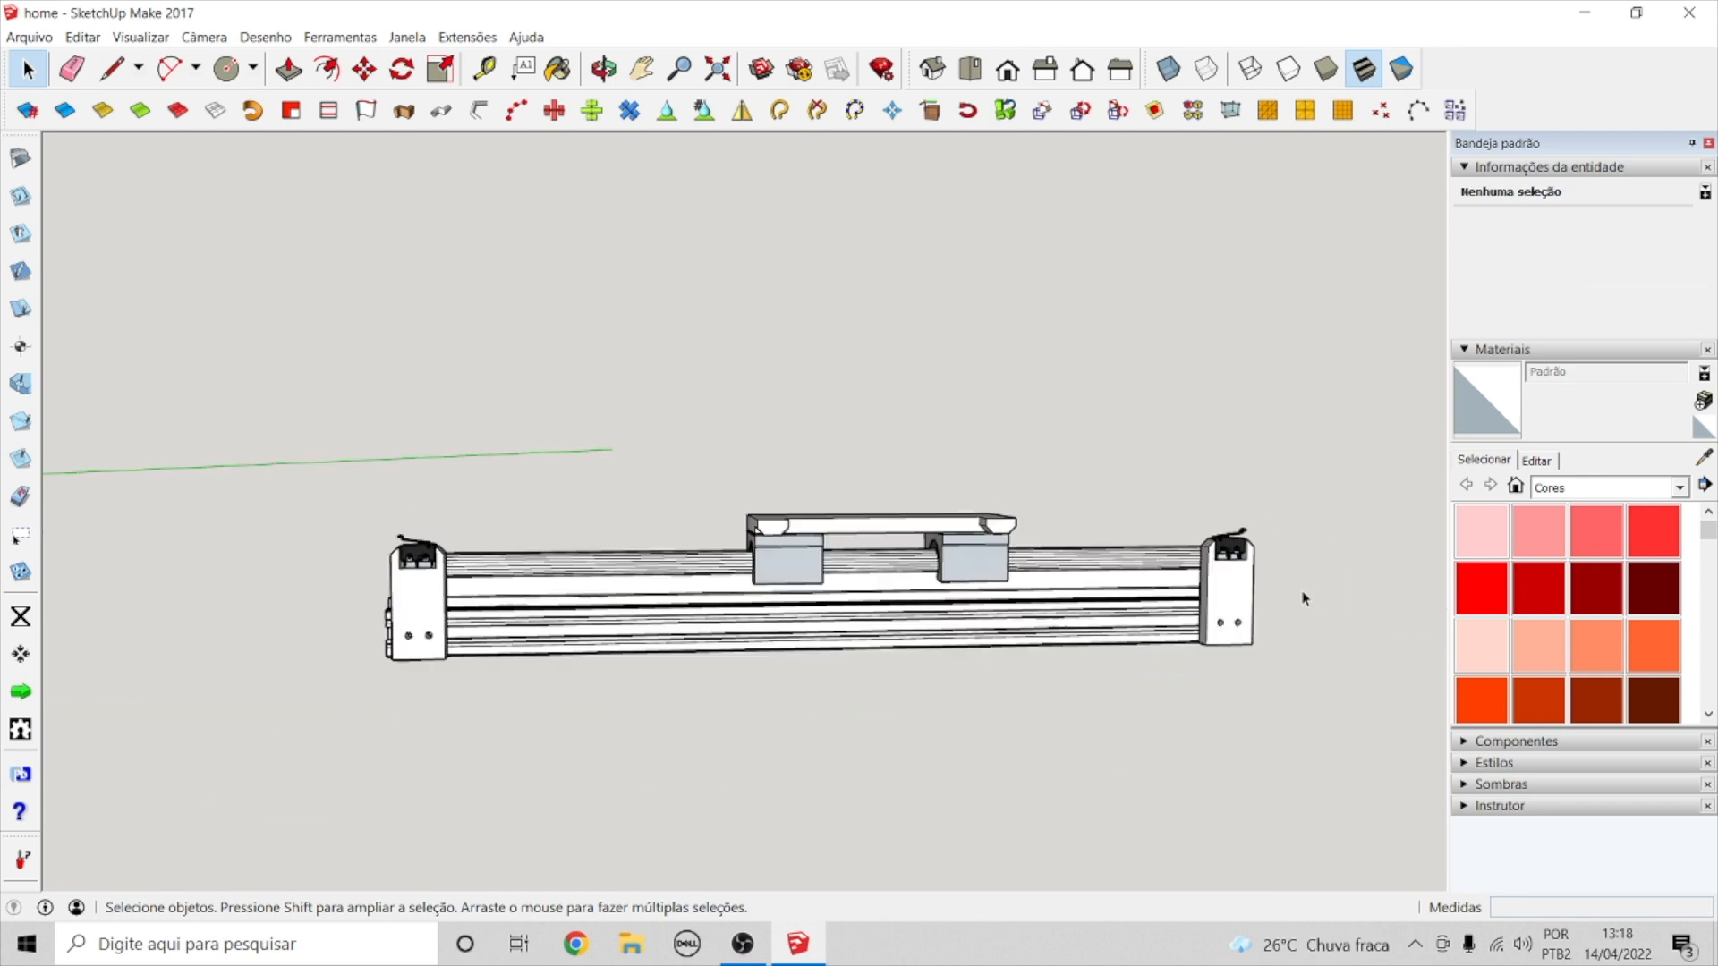
click(604, 69)
drag(767, 364, 1031, 732)
scroll(1031, 732, up, 8)
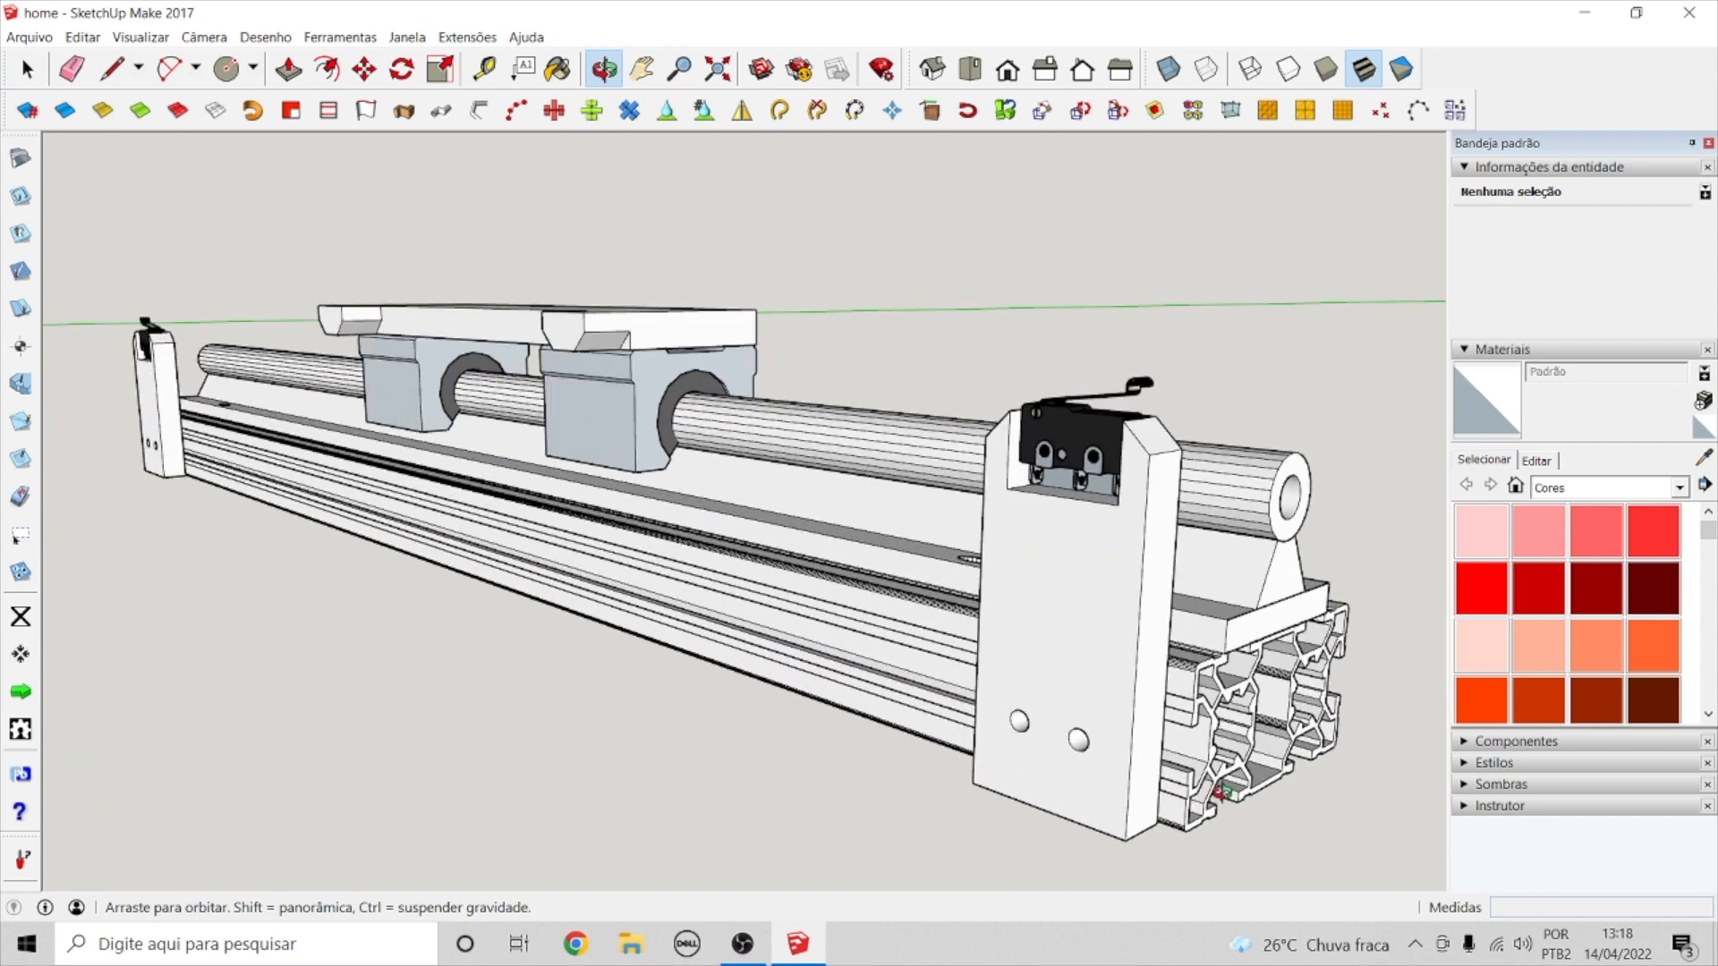
scroll(996, 797, down, 2)
scroll(966, 668, down, 5)
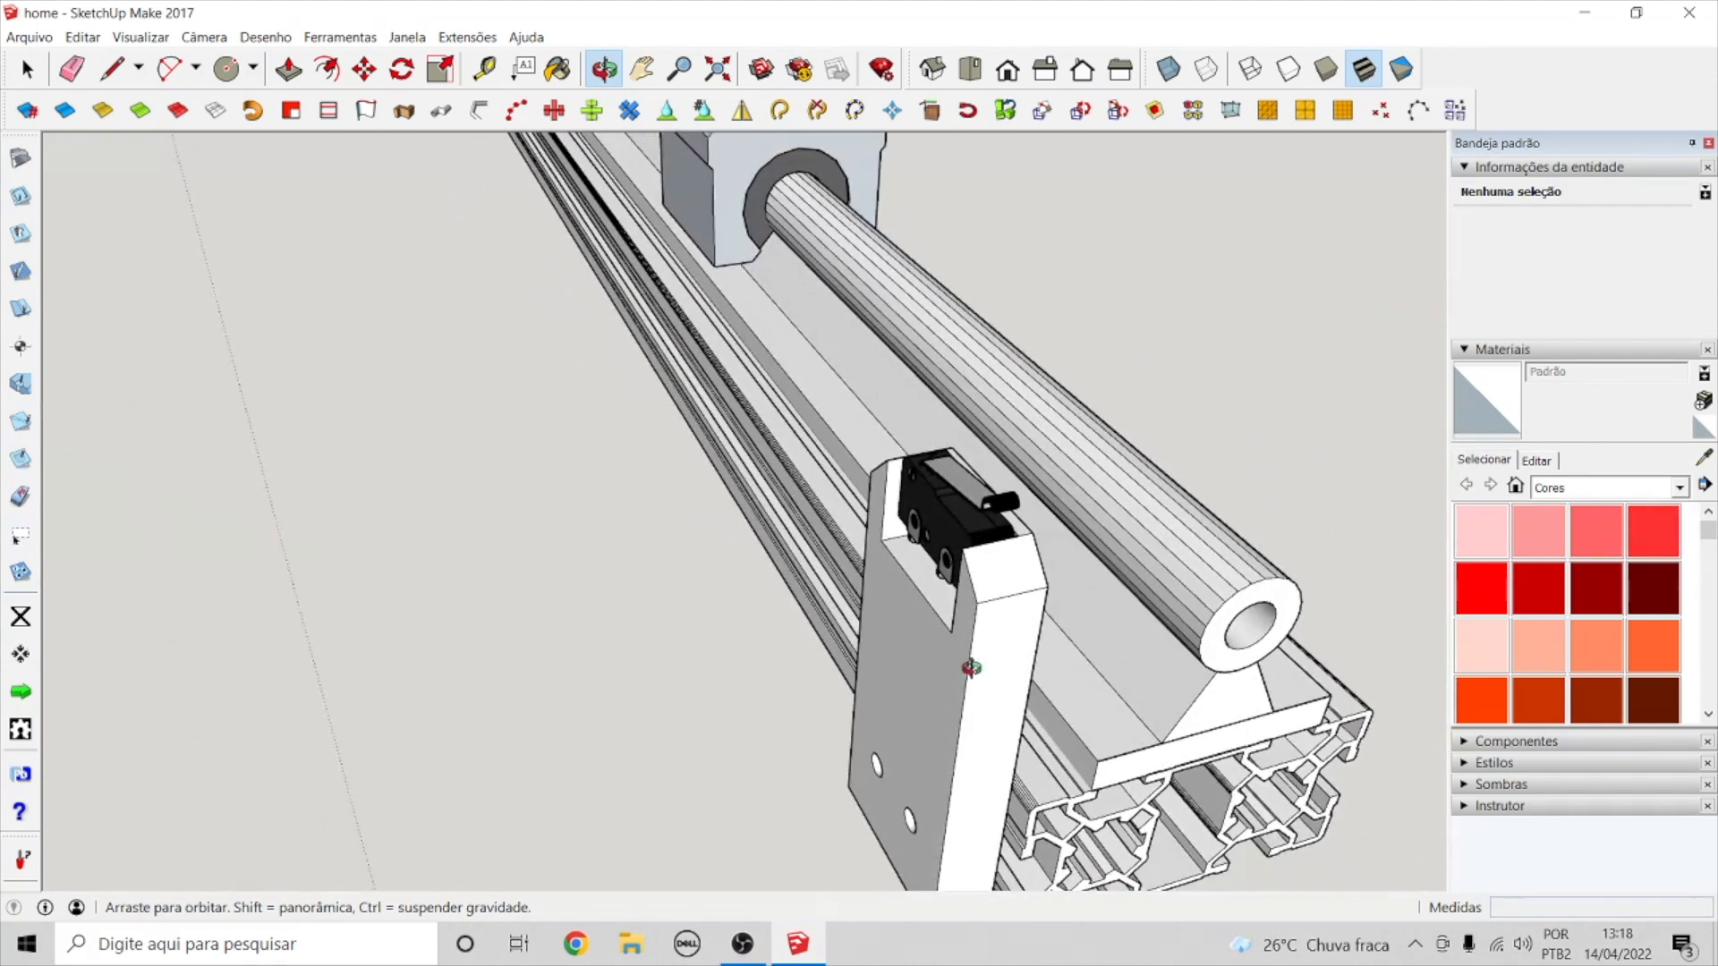
drag(930, 623, 1239, 567)
scroll(337, 492, up, 3)
scroll(453, 445, down, 4)
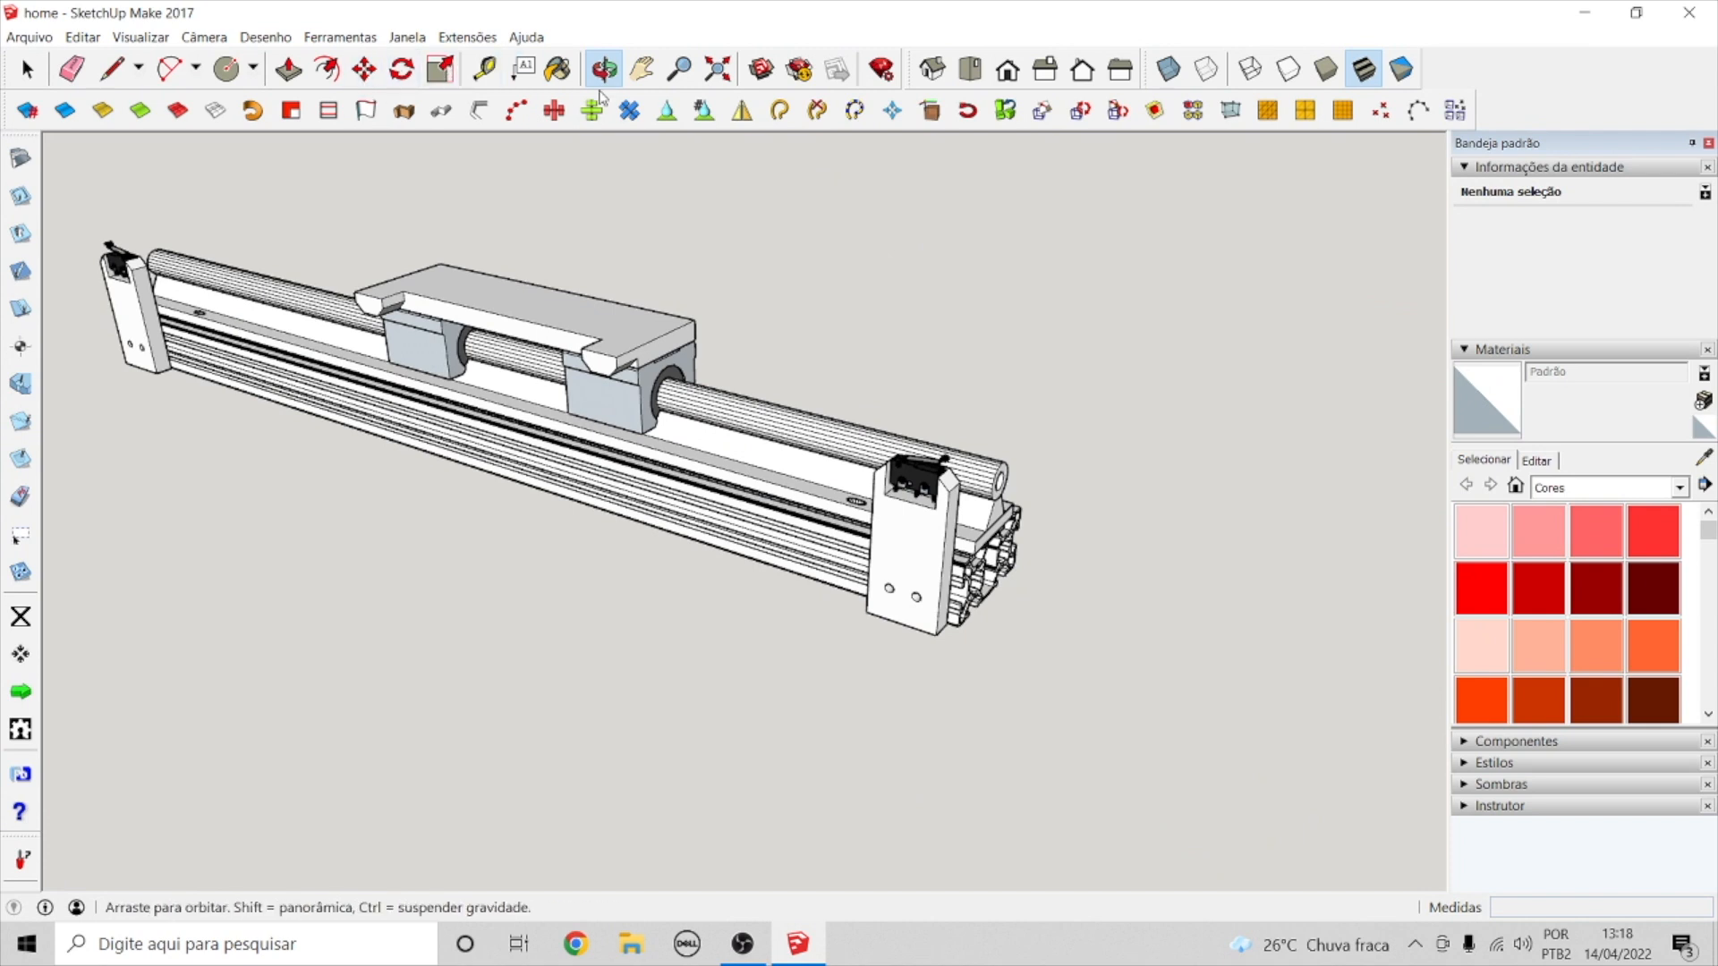
click(642, 69)
drag(589, 261, 723, 327)
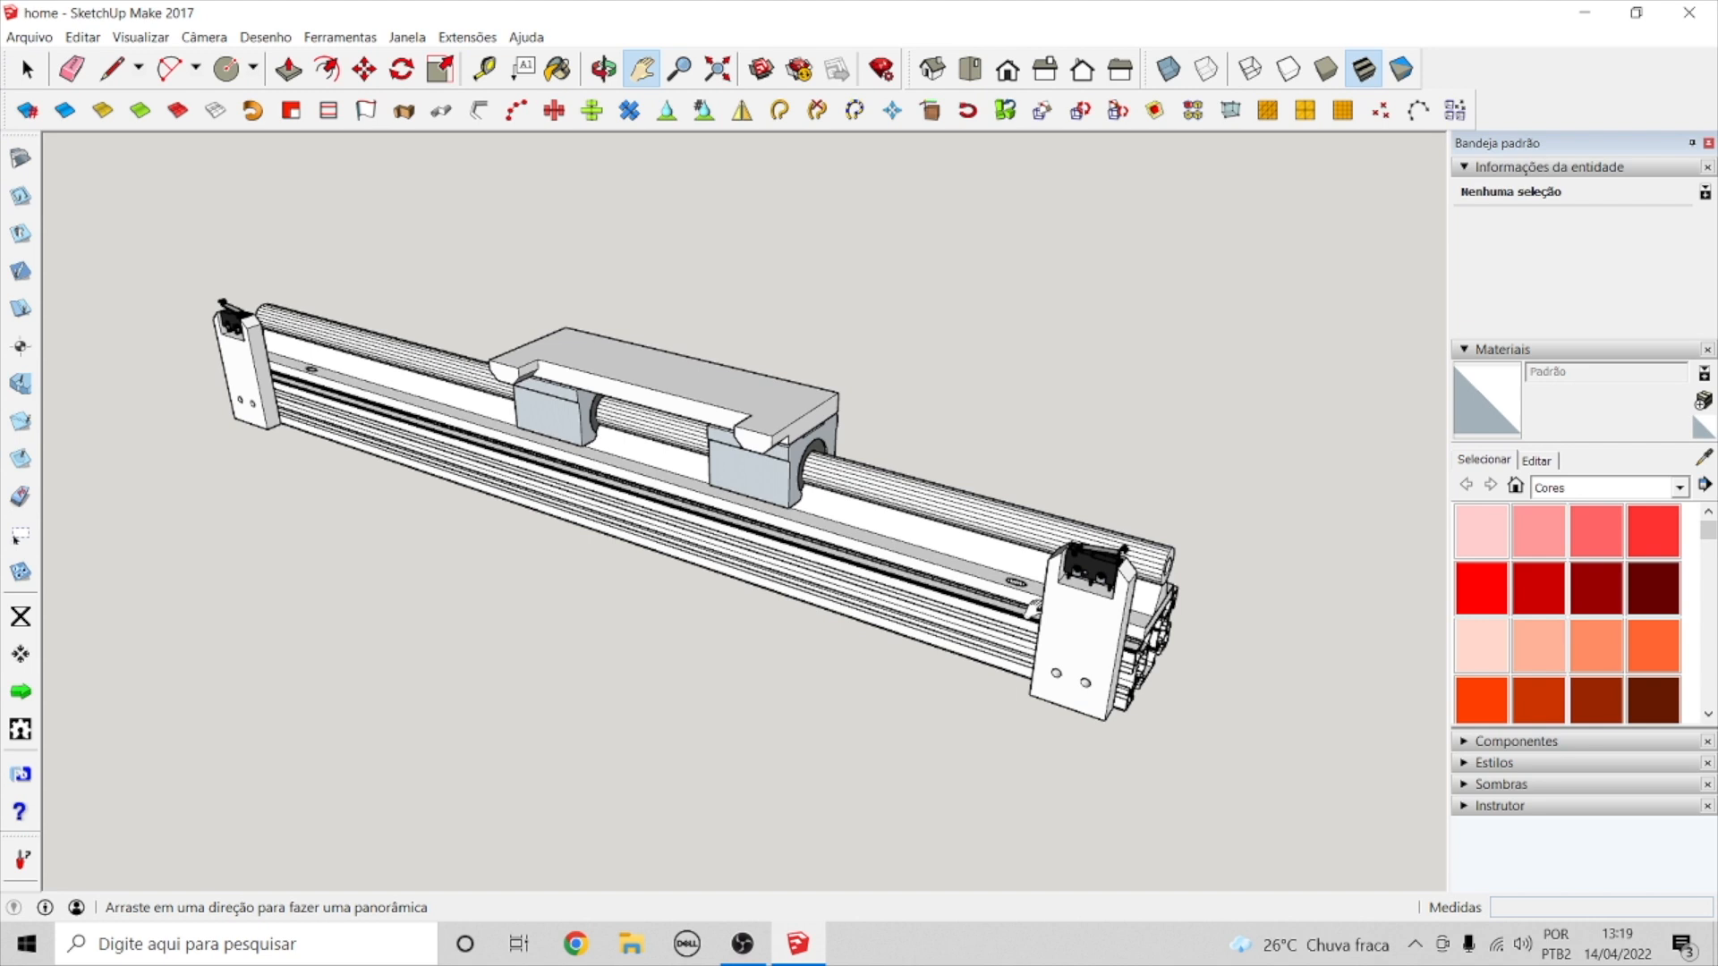
click(603, 69)
drag(1128, 650, 980, 605)
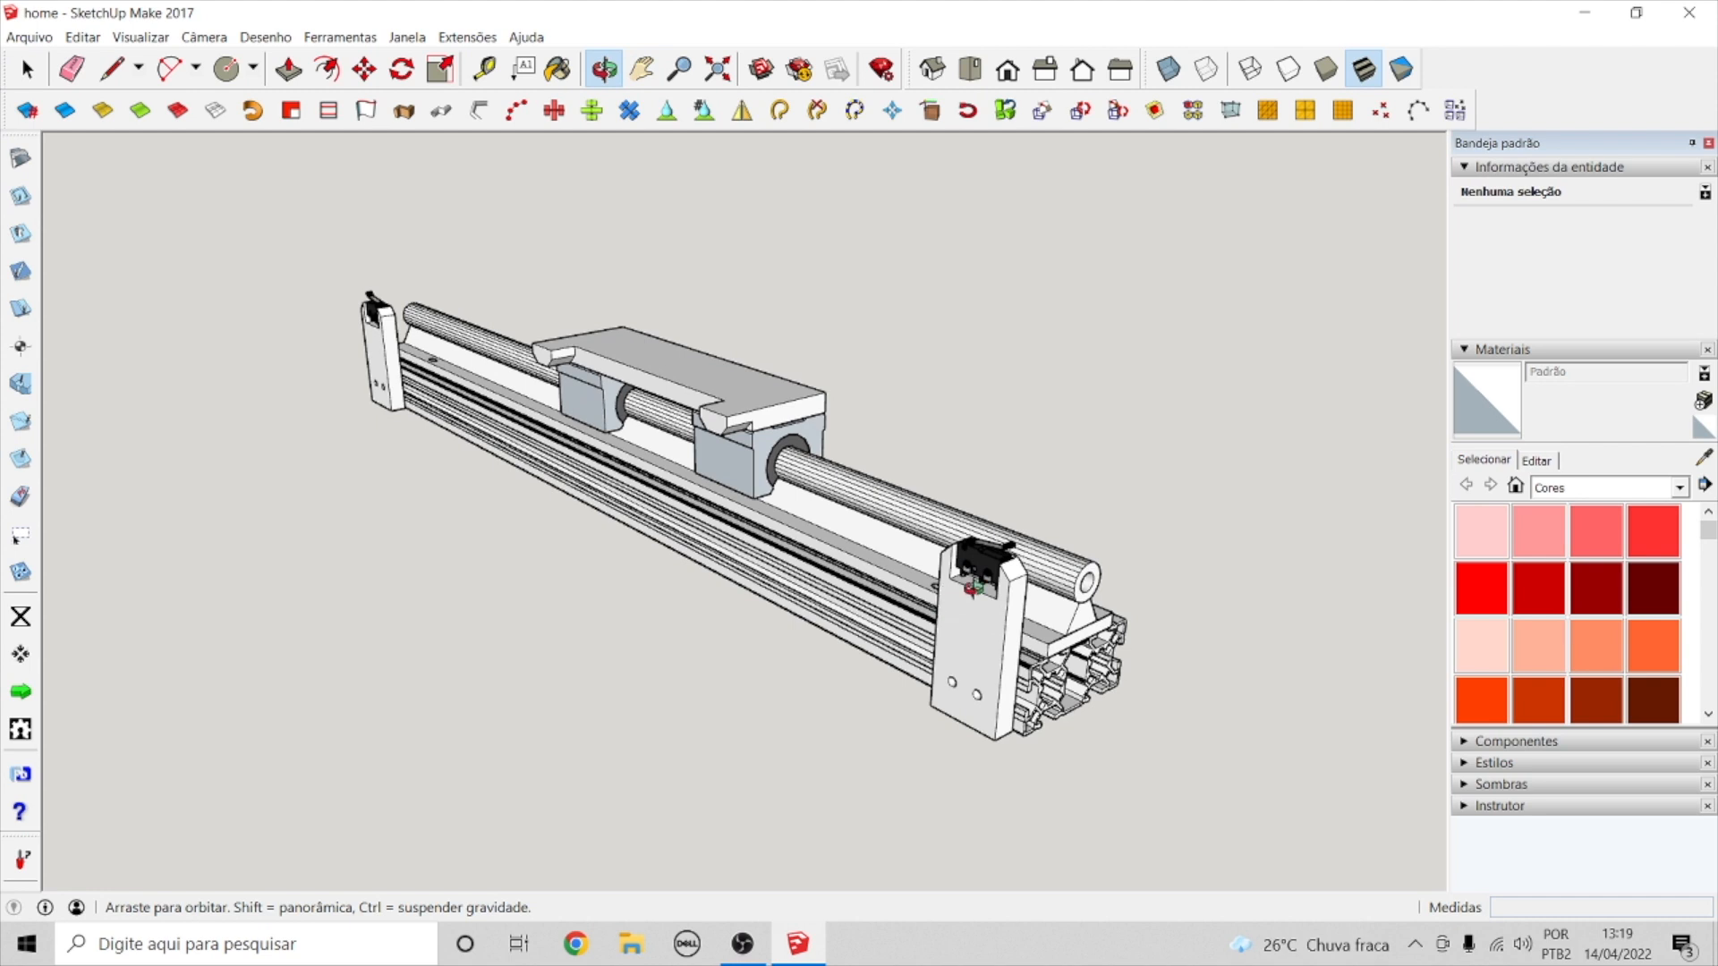
- Slide the carriage about 160 mm along the rail until it presses on the limit switch at the near end
scroll(941, 596, up, 5)
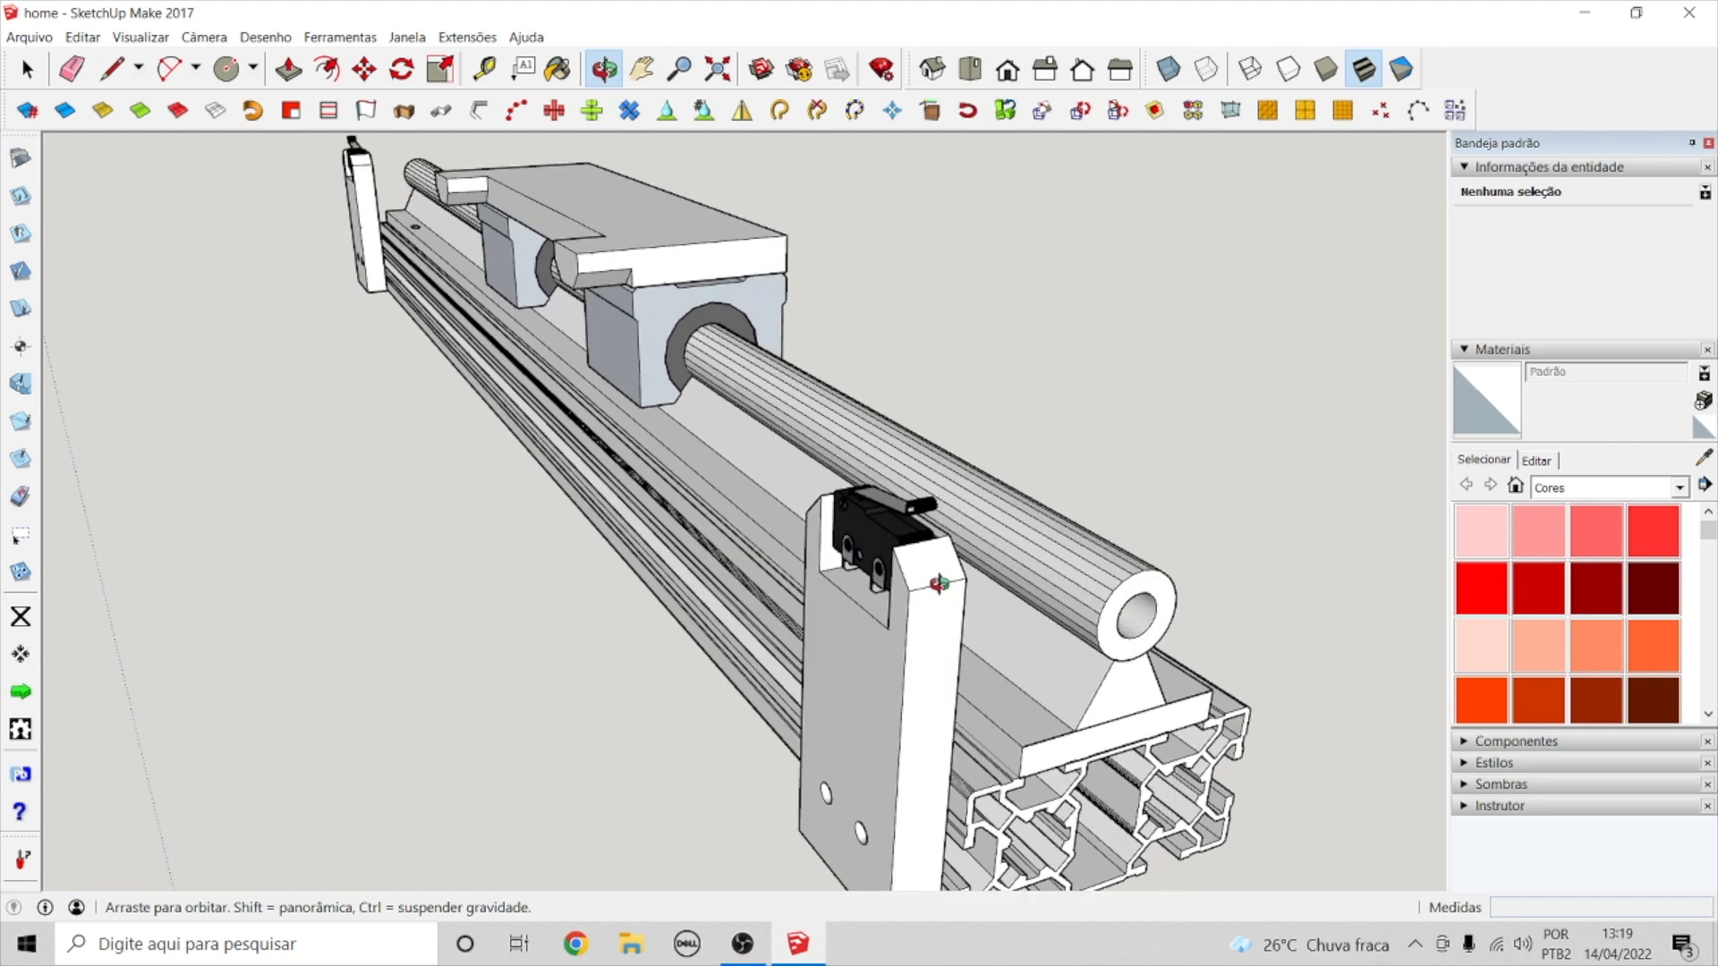
drag(939, 583, 859, 505)
key(space)
click(571, 307)
click(364, 69)
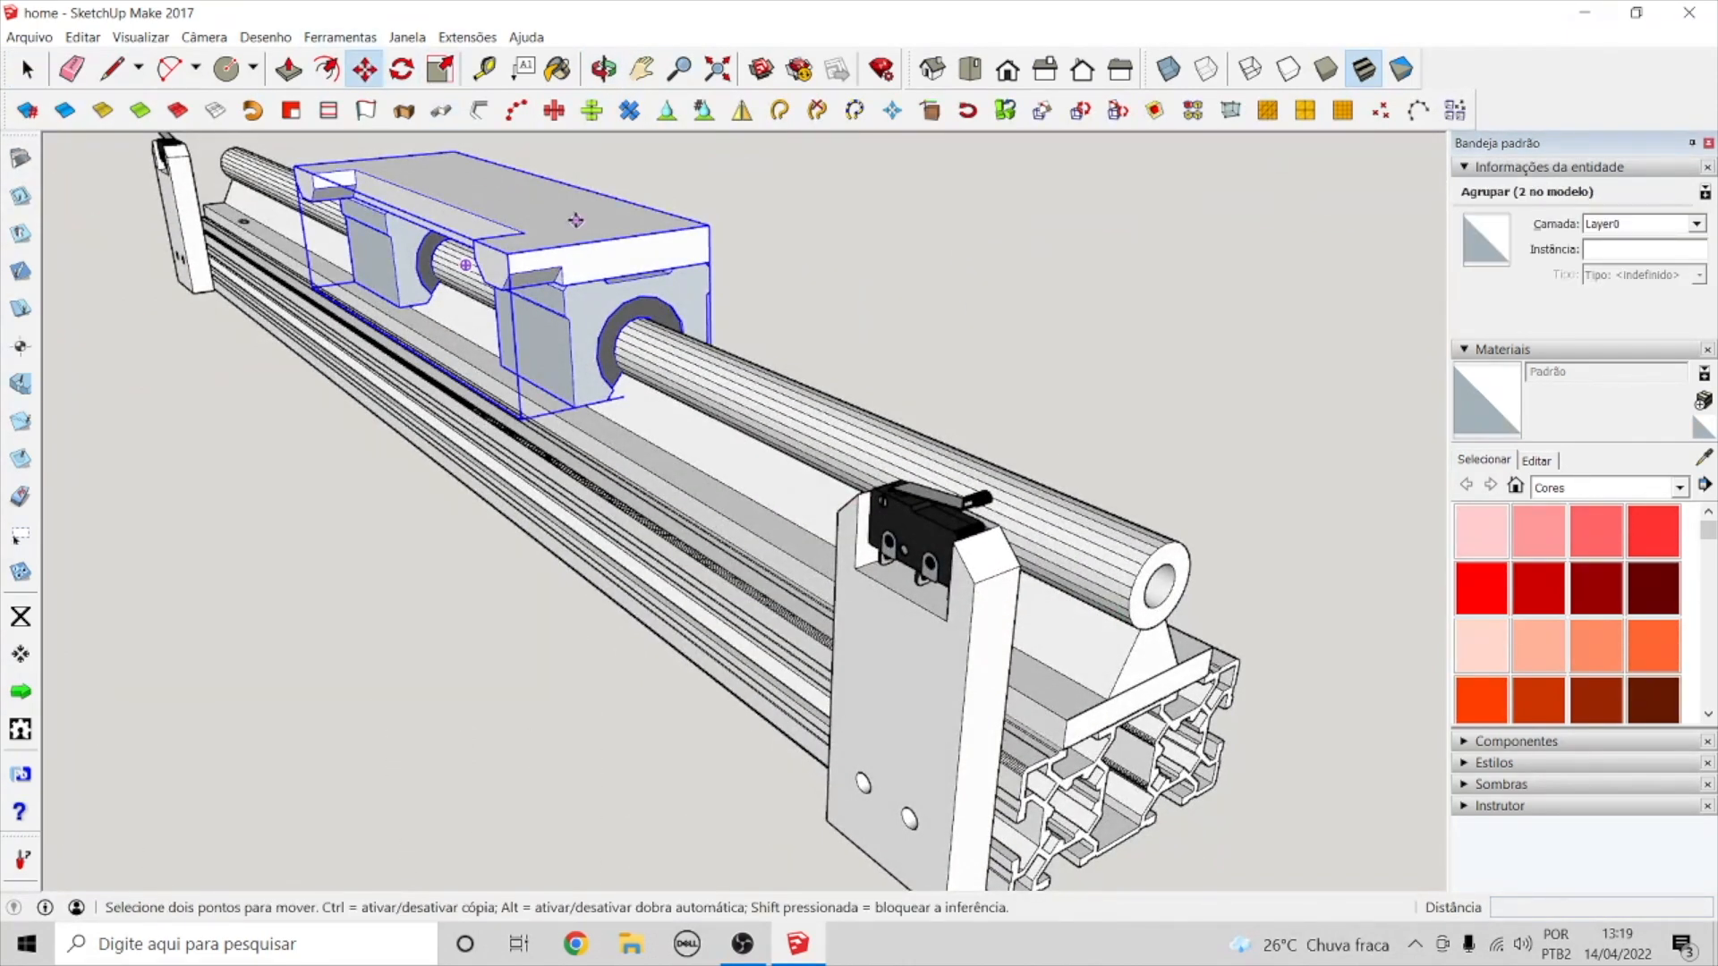
click(570, 218)
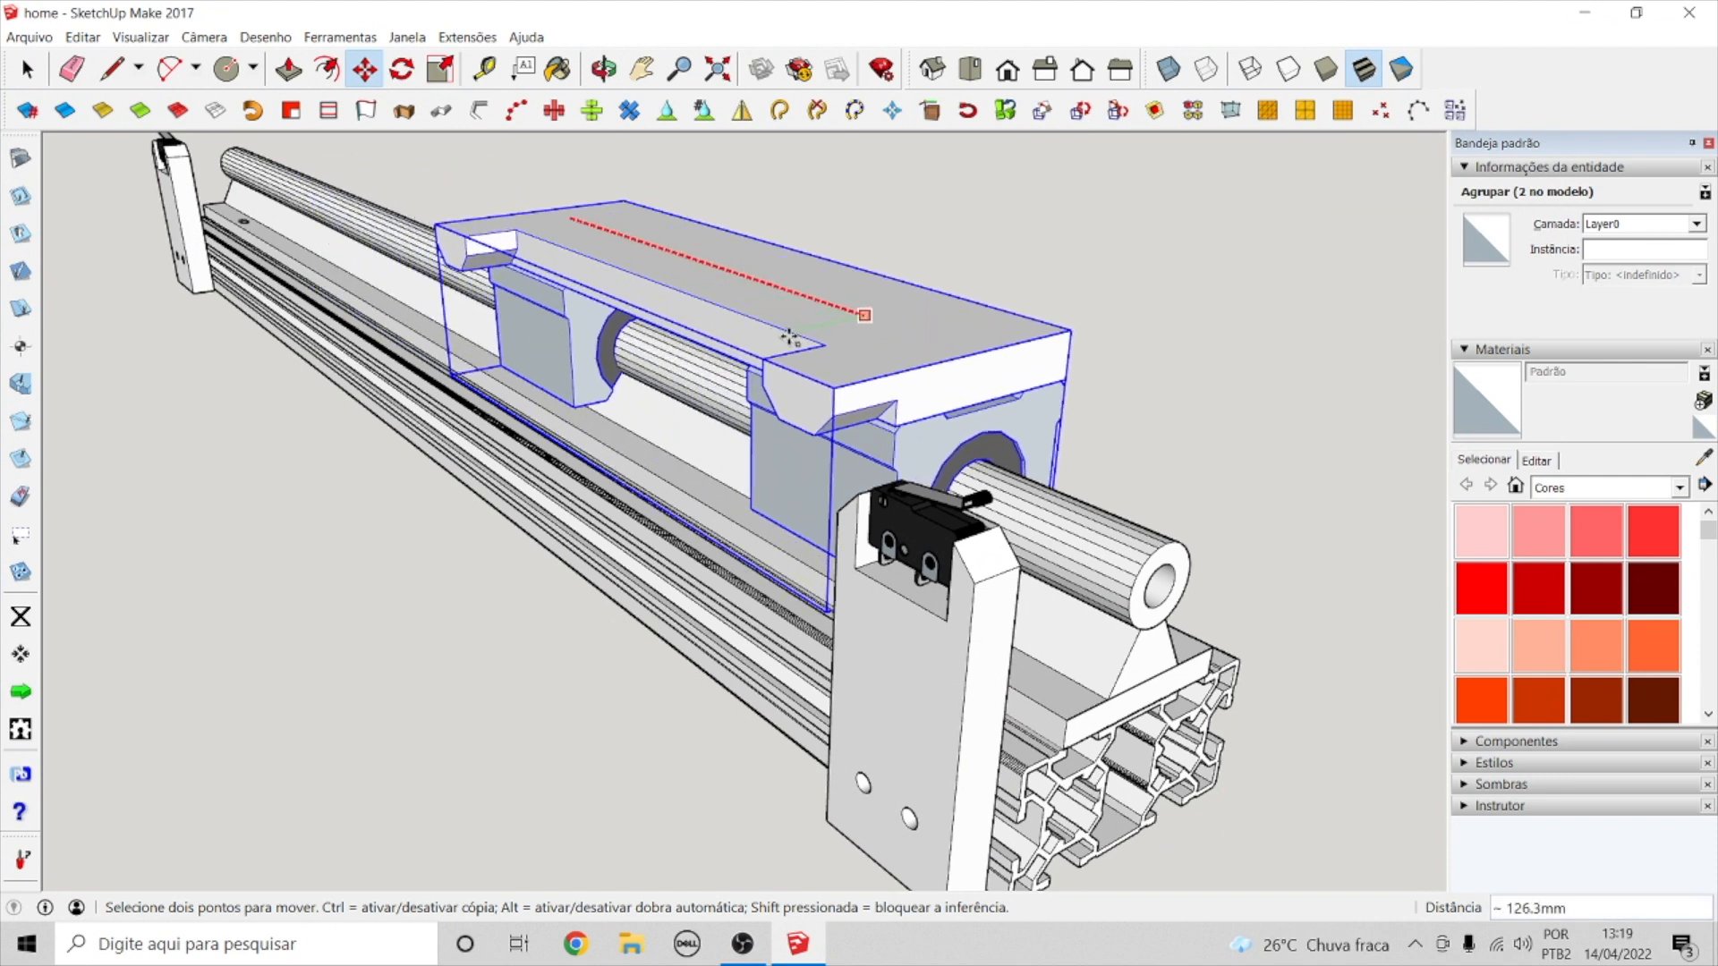
click(889, 387)
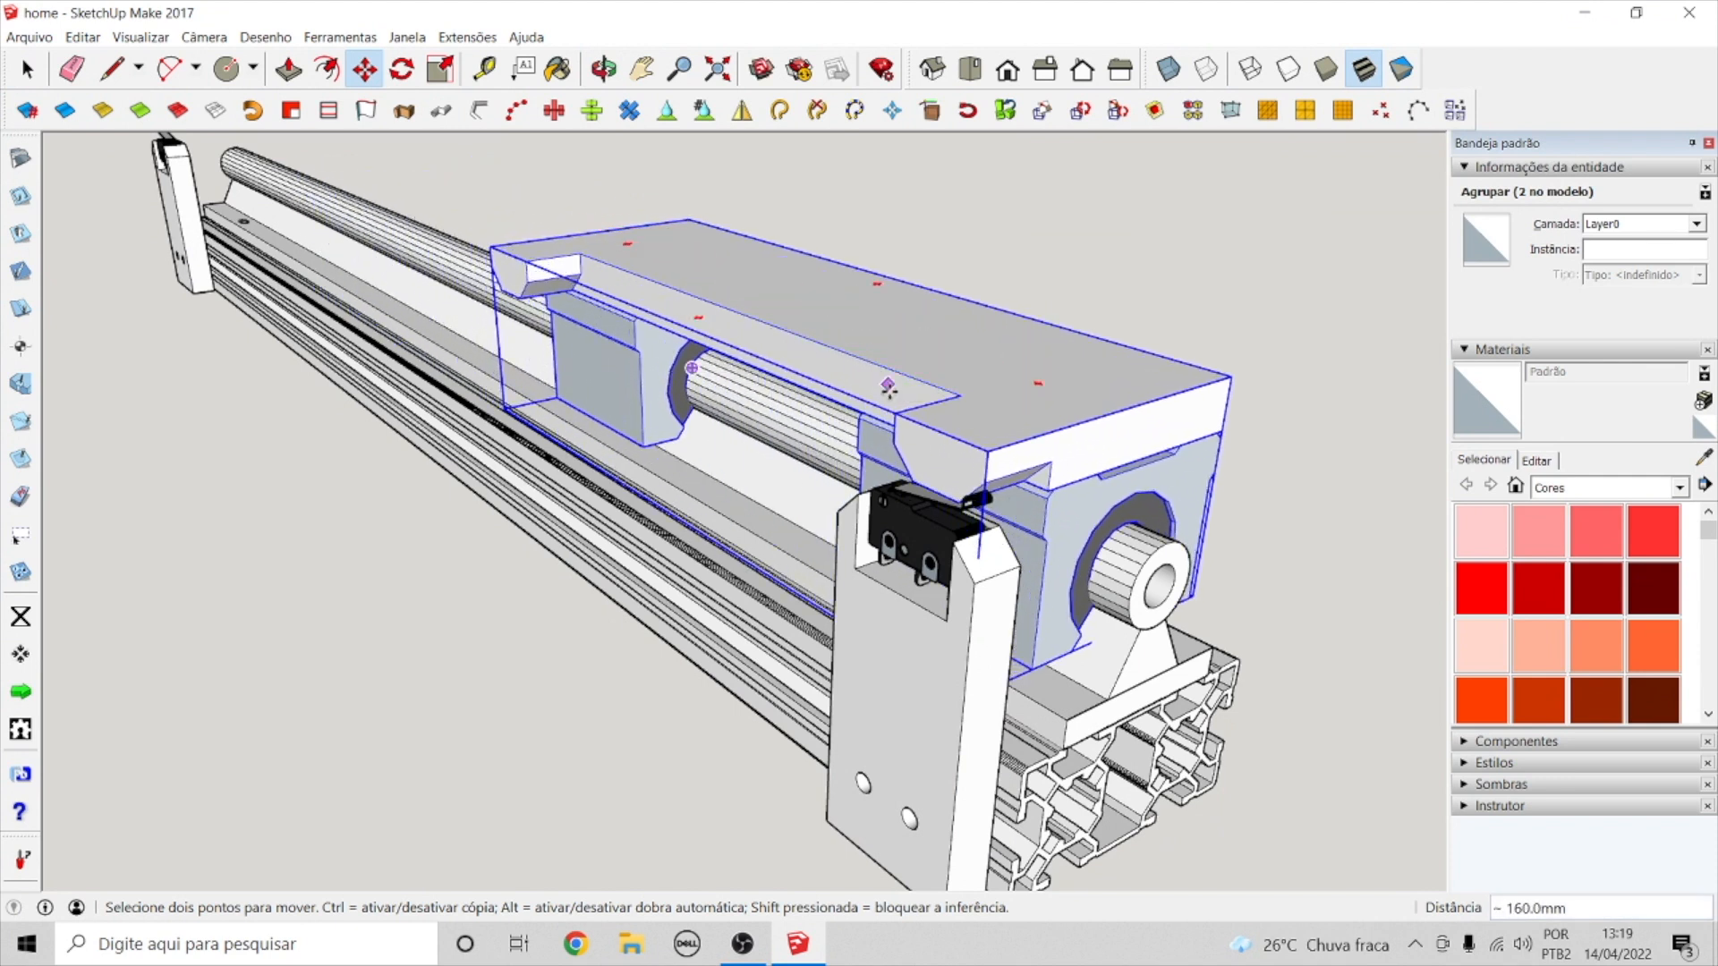
key(space)
click(255, 422)
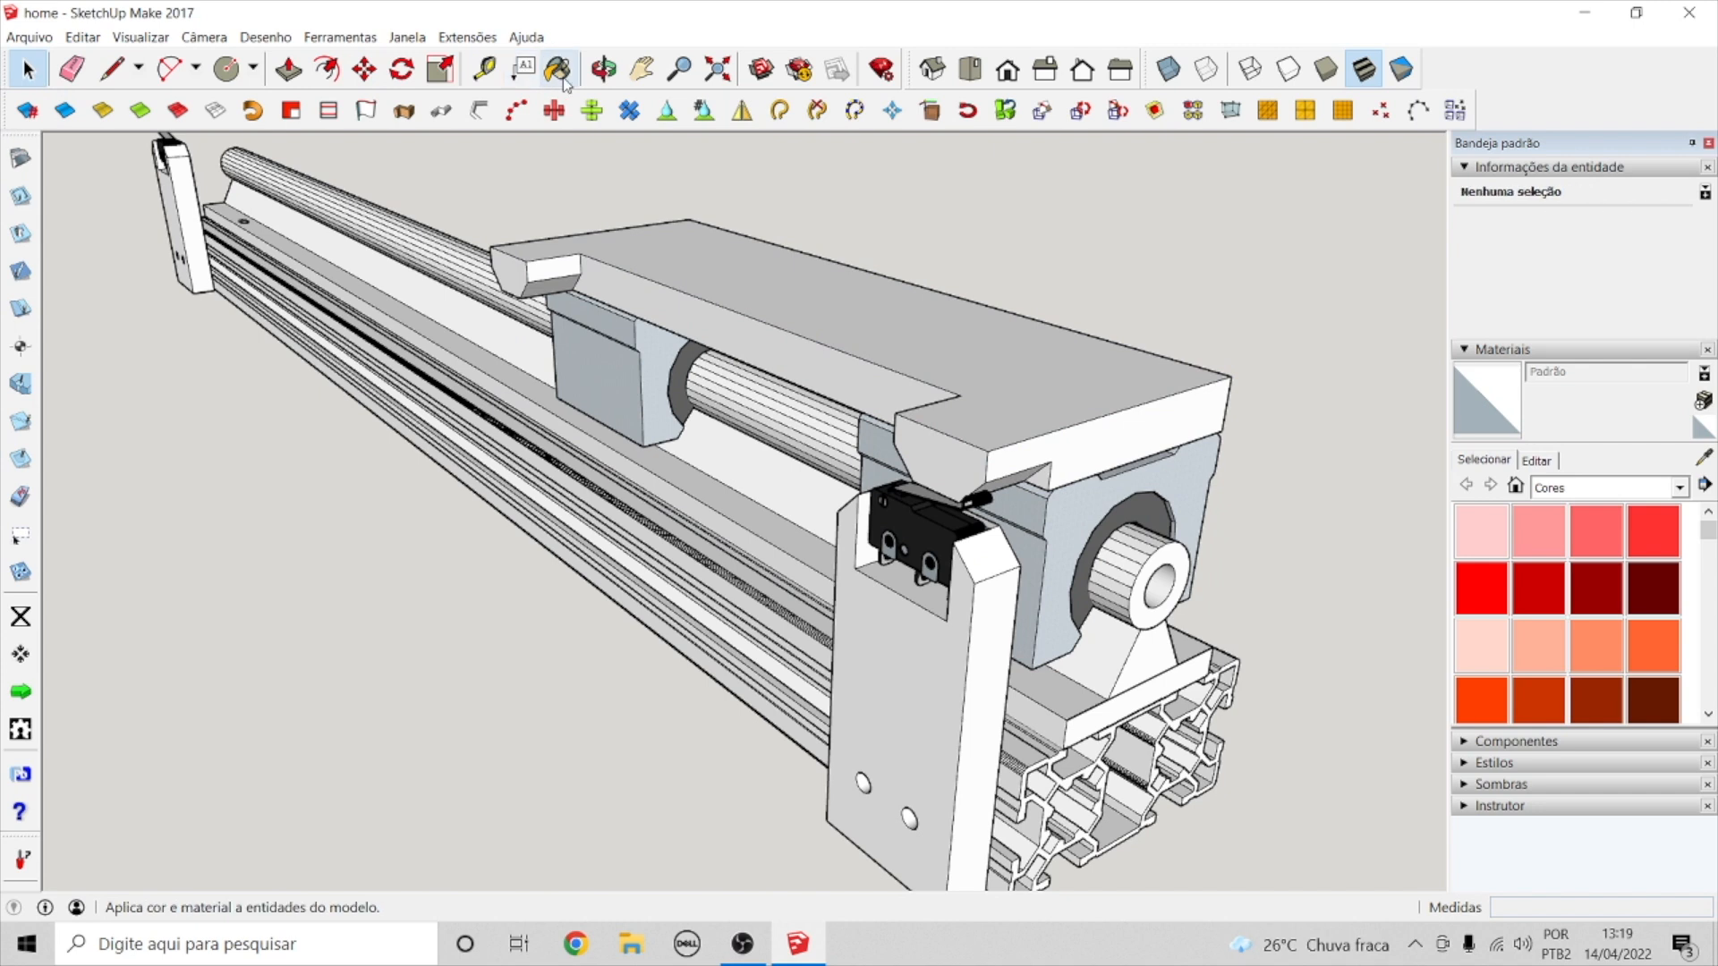
- Examine how the carriage plate's angled block contacts the lever of the limit switch at the near end
click(604, 69)
drag(850, 430, 1076, 280)
scroll(1055, 384, up, 6)
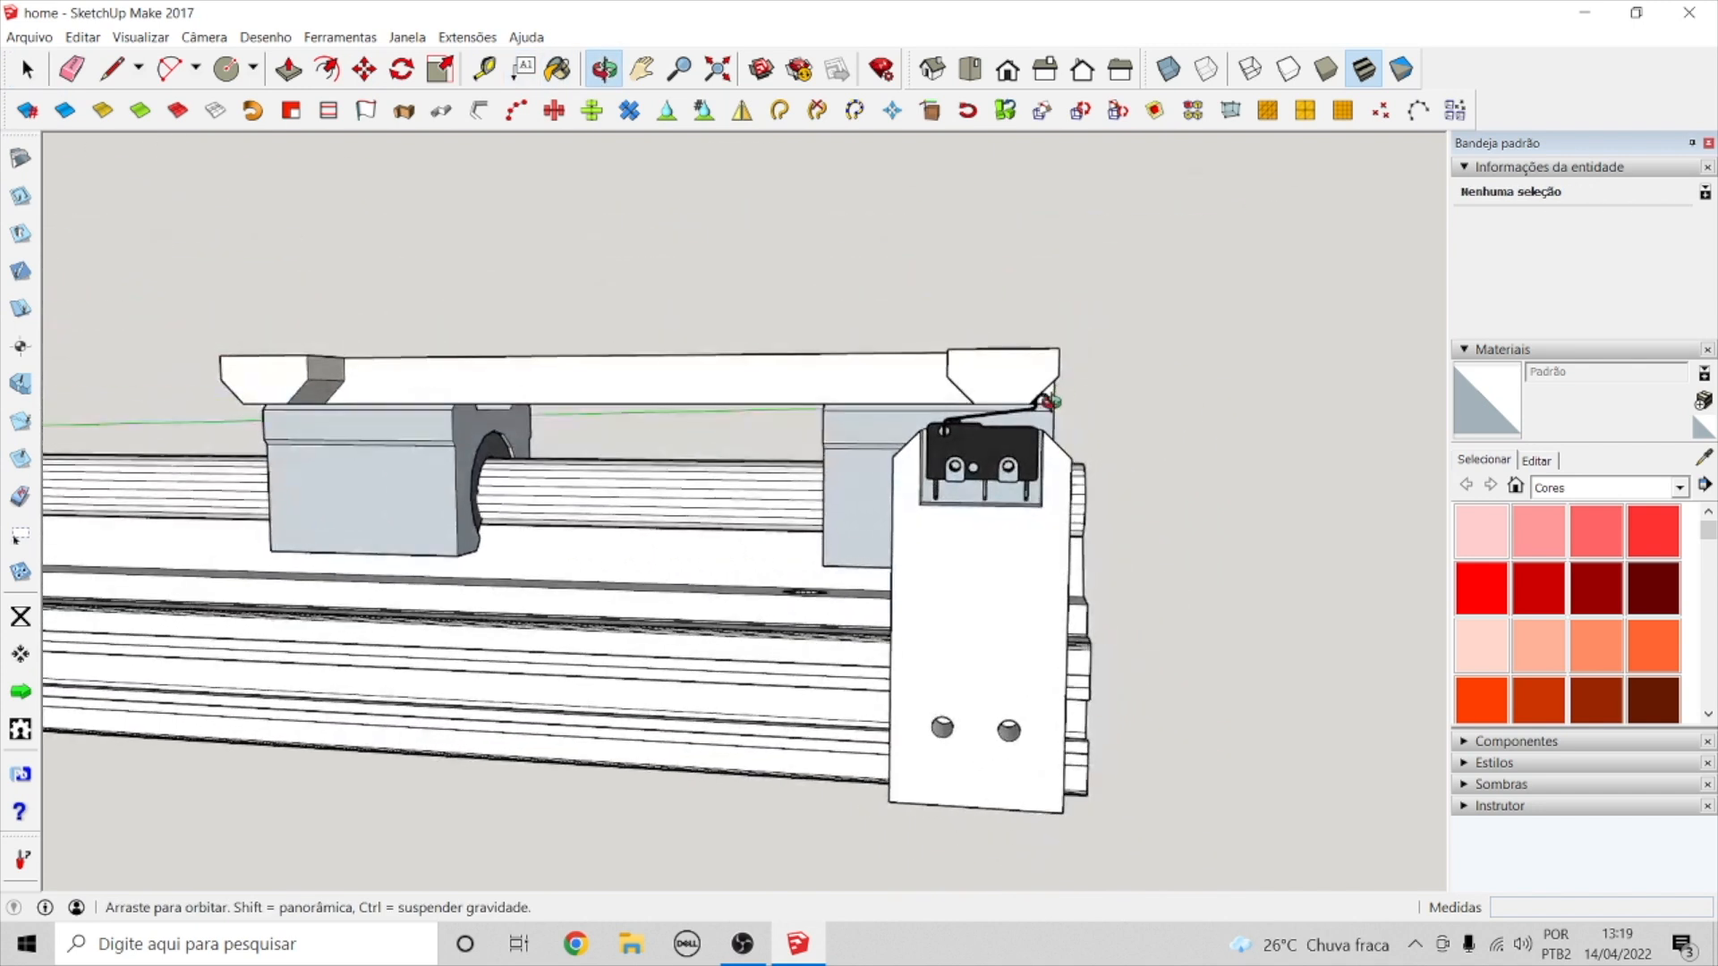
drag(1098, 341, 753, 456)
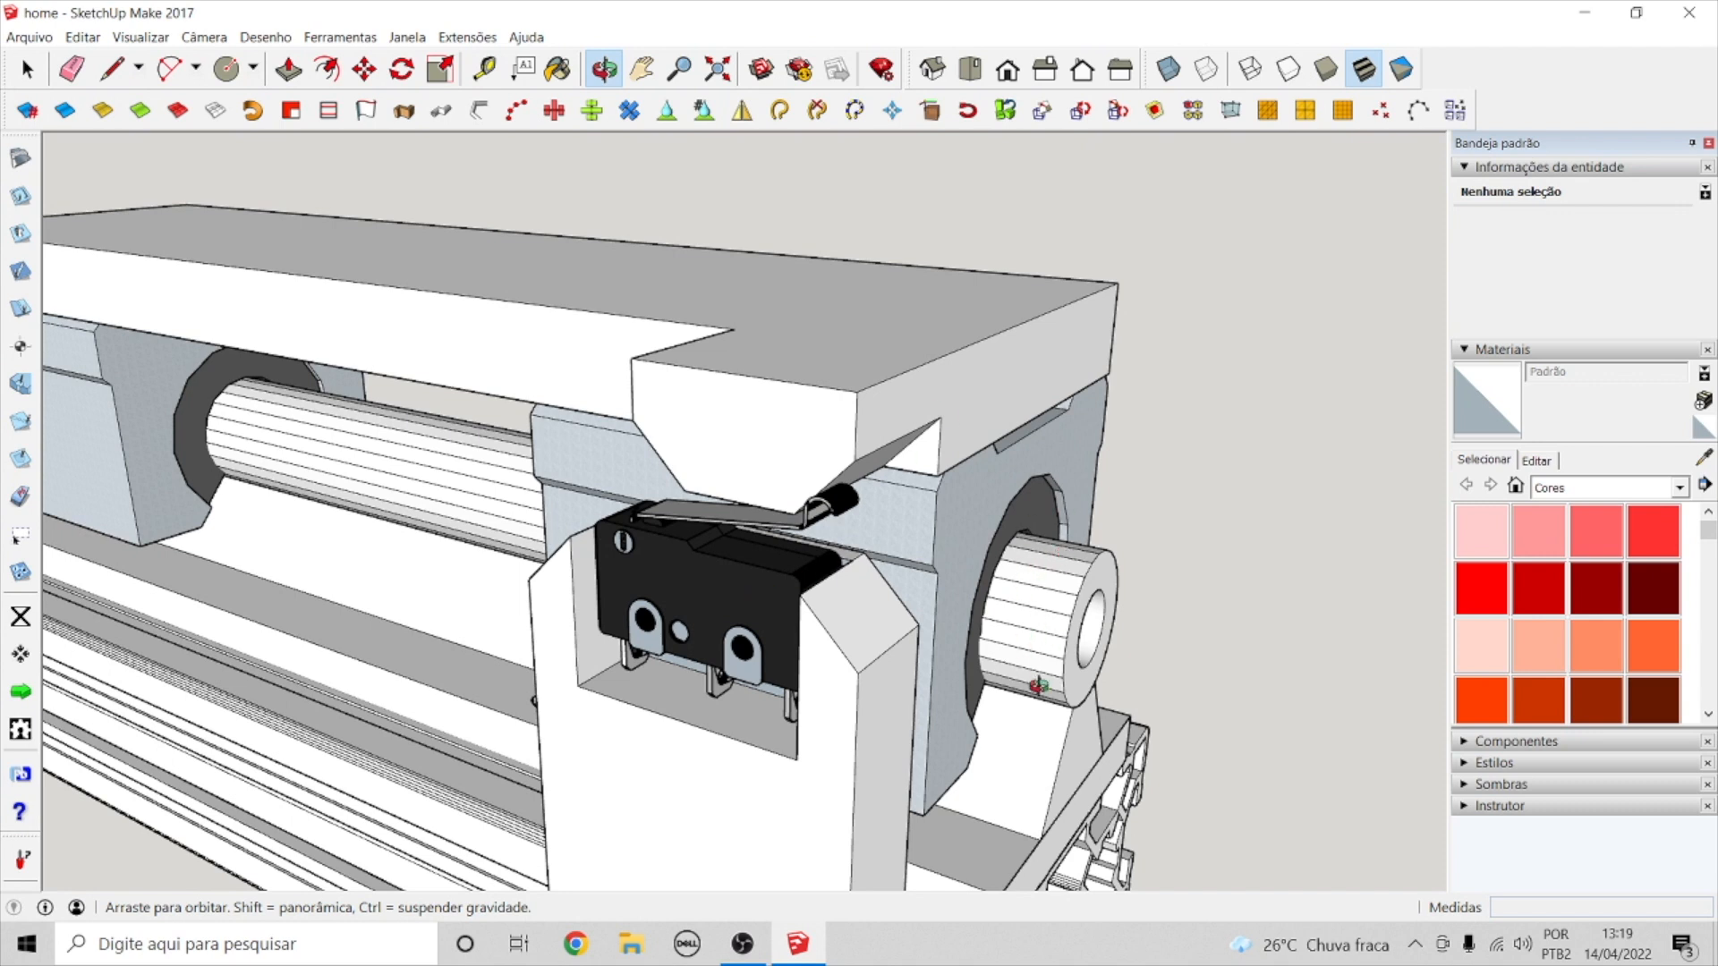
scroll(993, 662, down, 5)
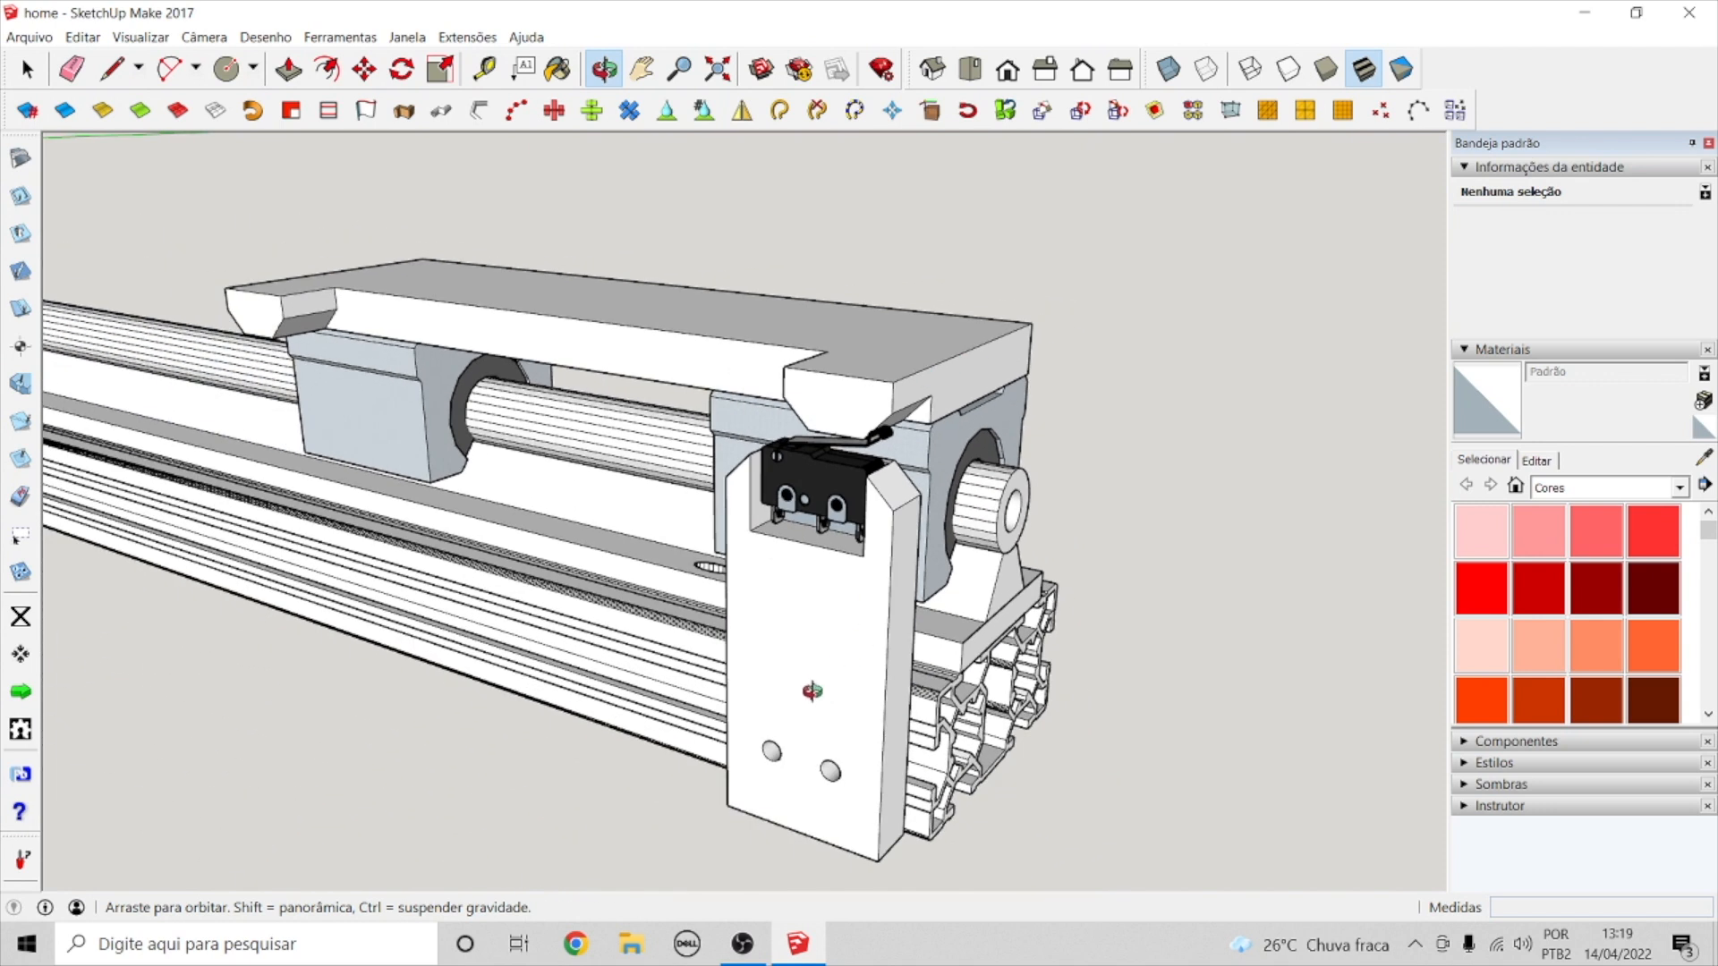
- Try shifting the near bracket with its limit switch along the rail, and undo the carriage's last move
click(42, 75)
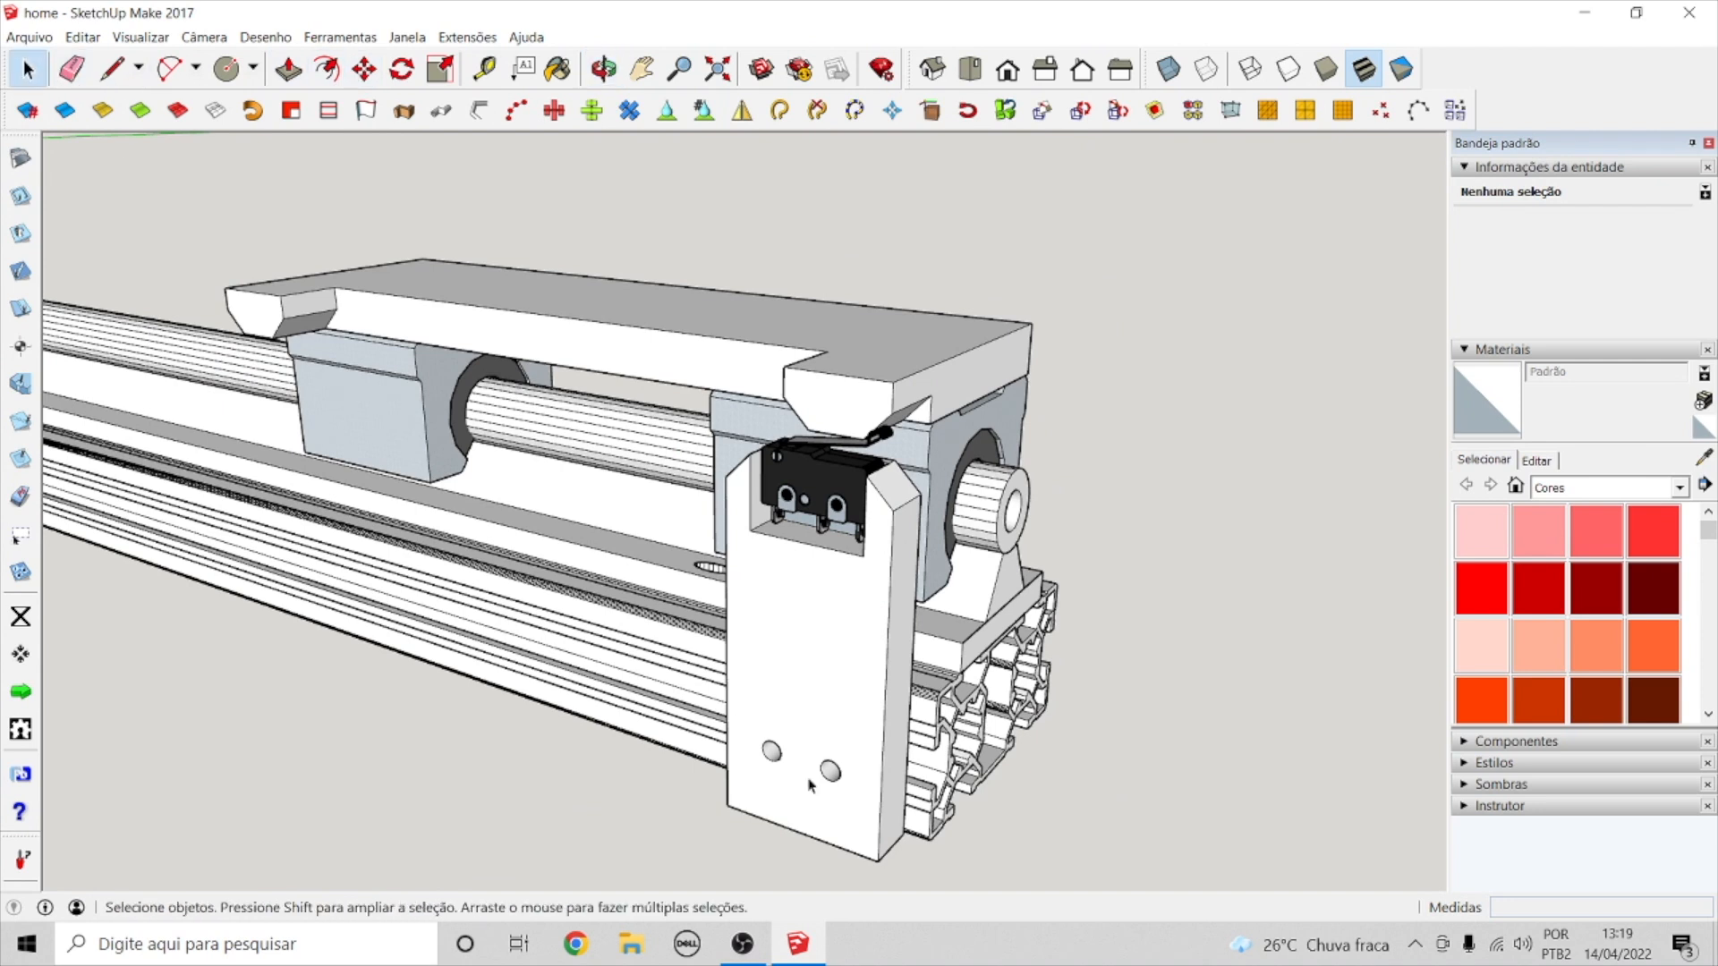
click(850, 666)
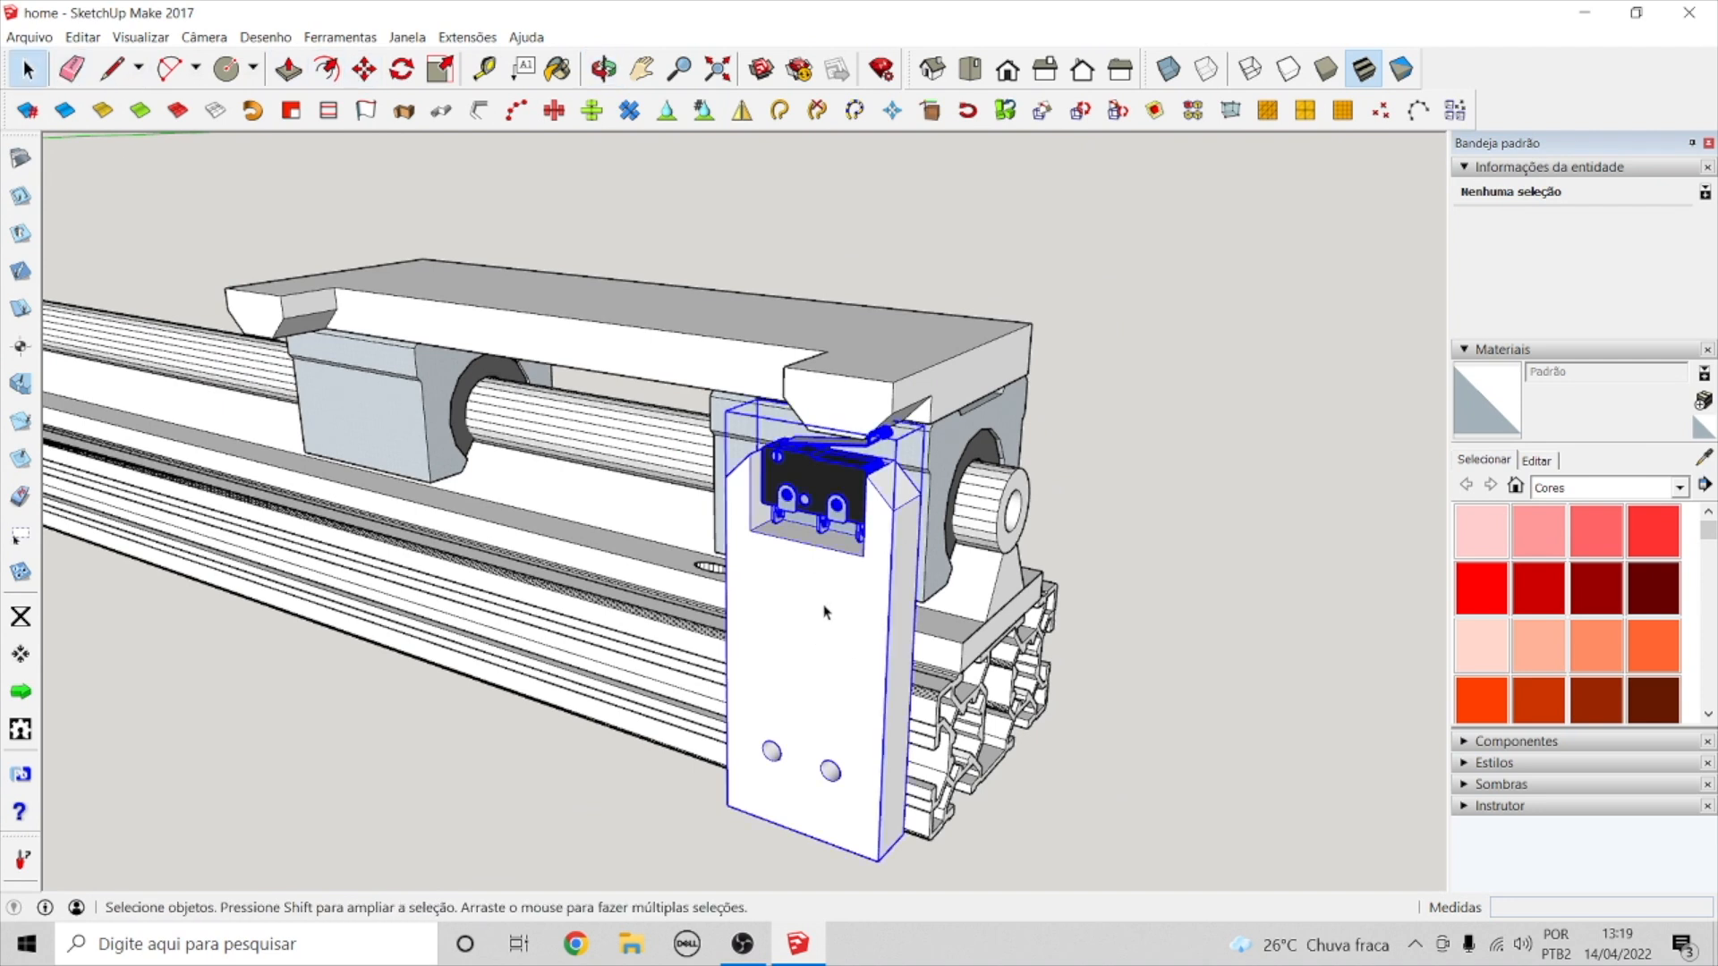
click(363, 69)
click(850, 714)
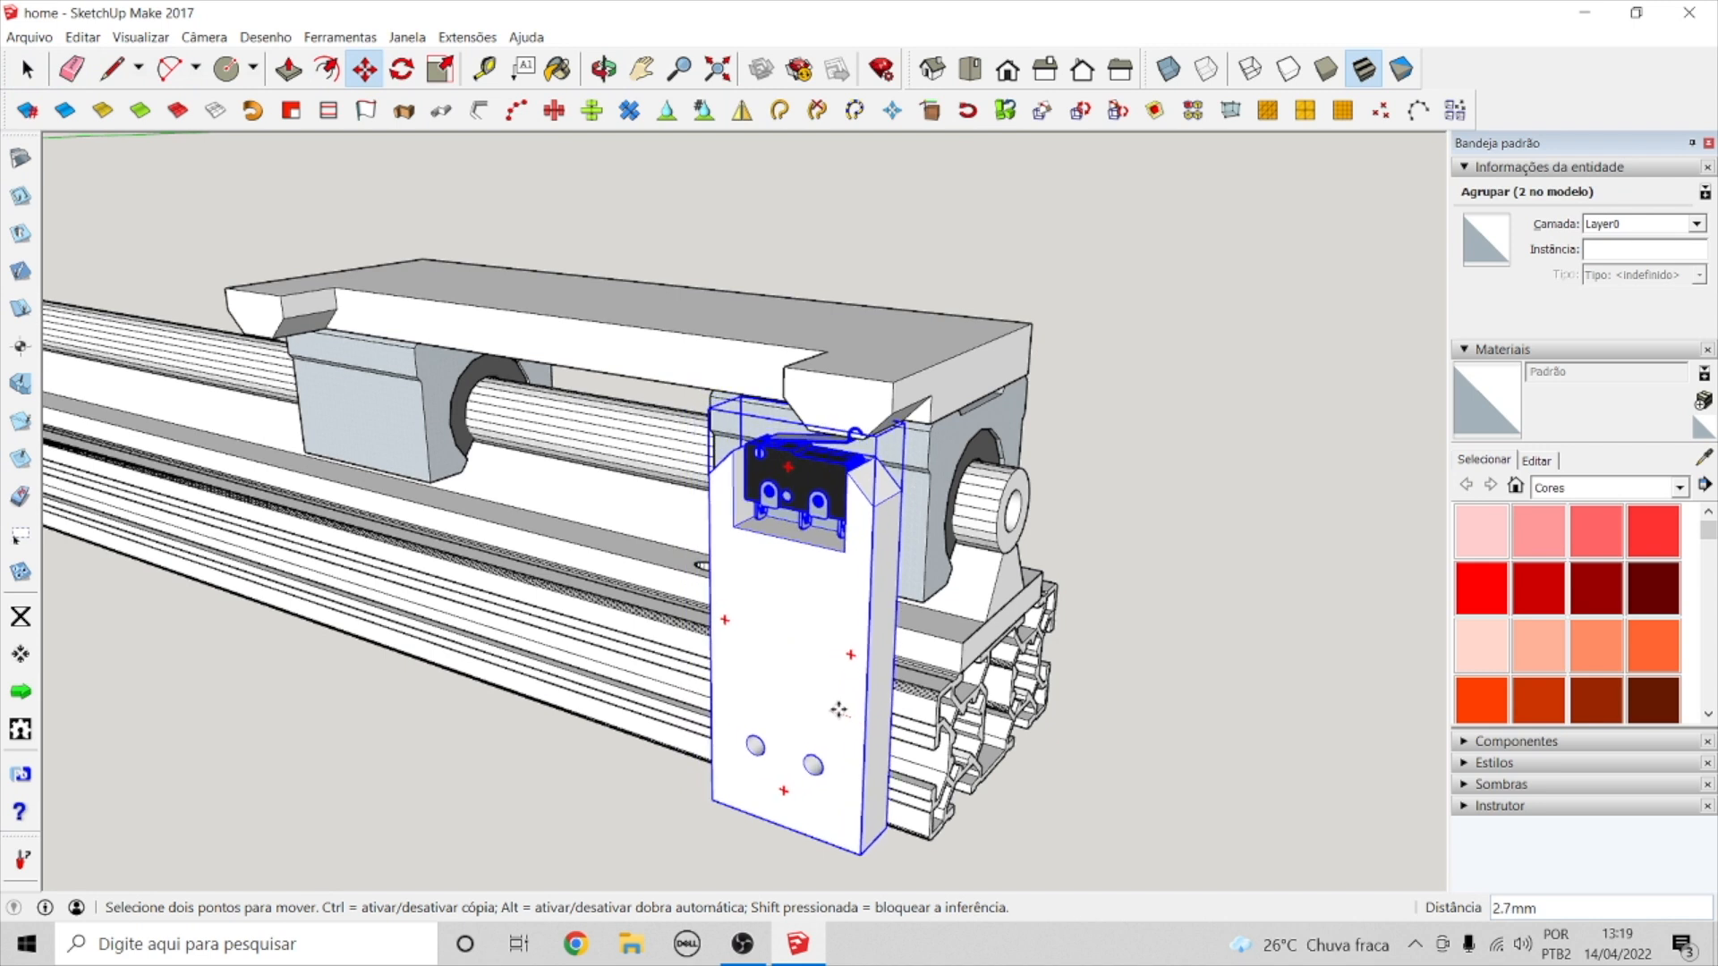
click(851, 713)
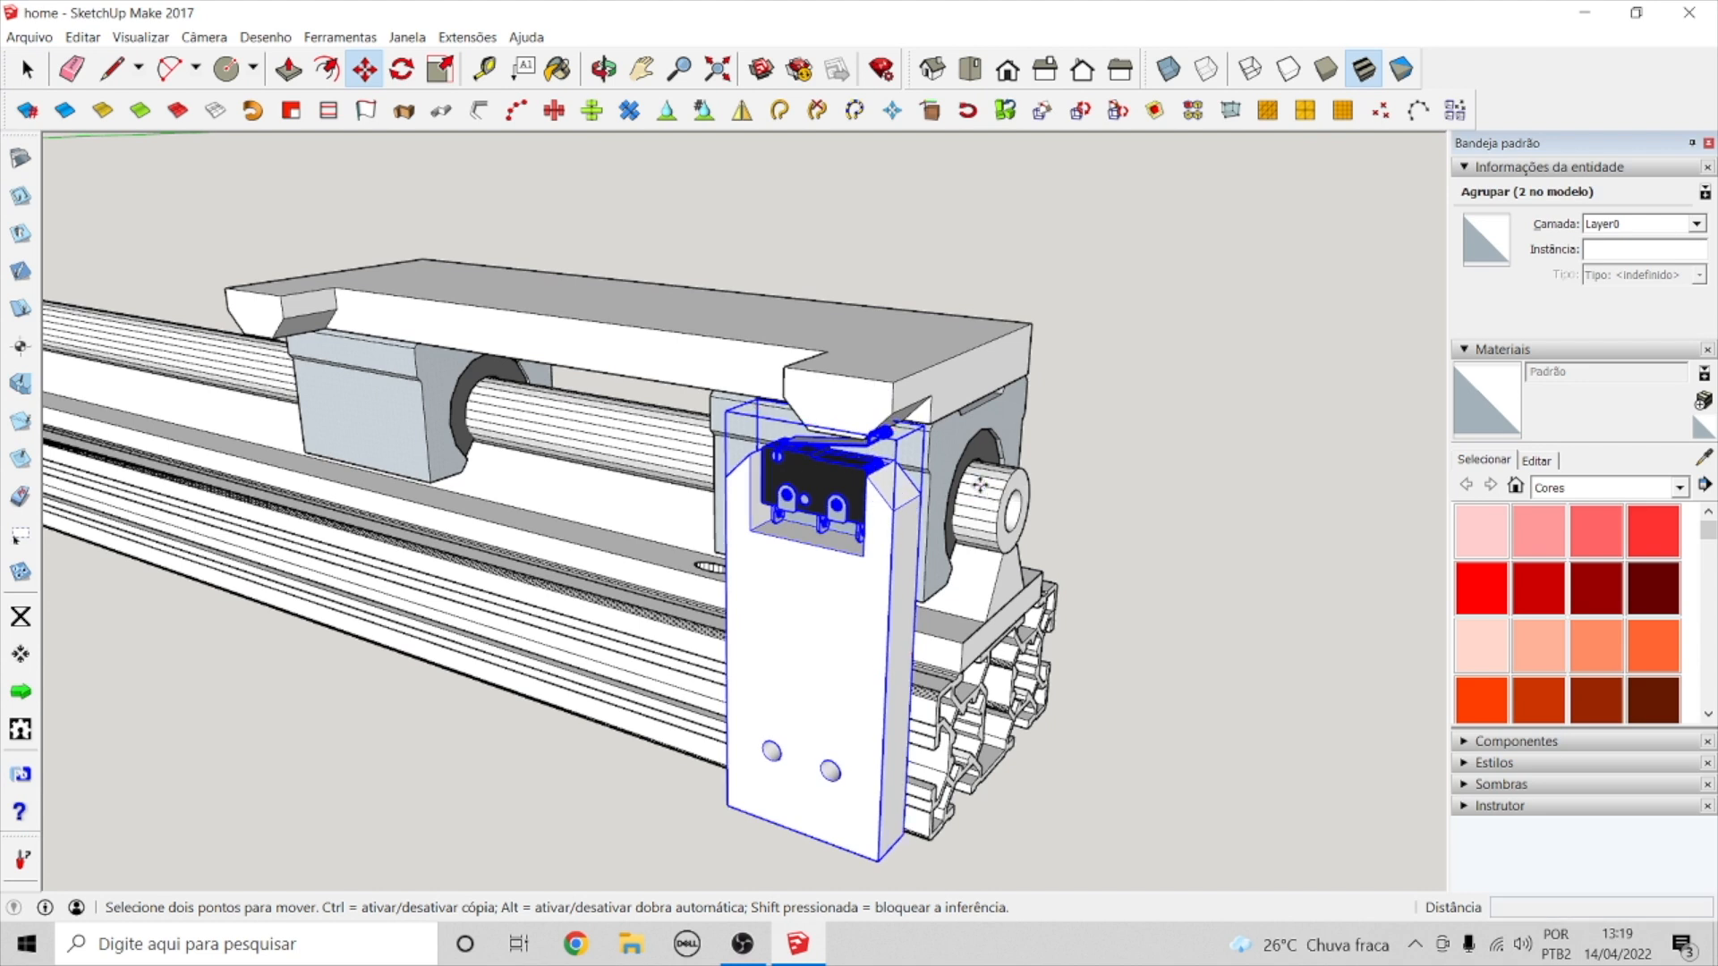
key(space)
click(1126, 482)
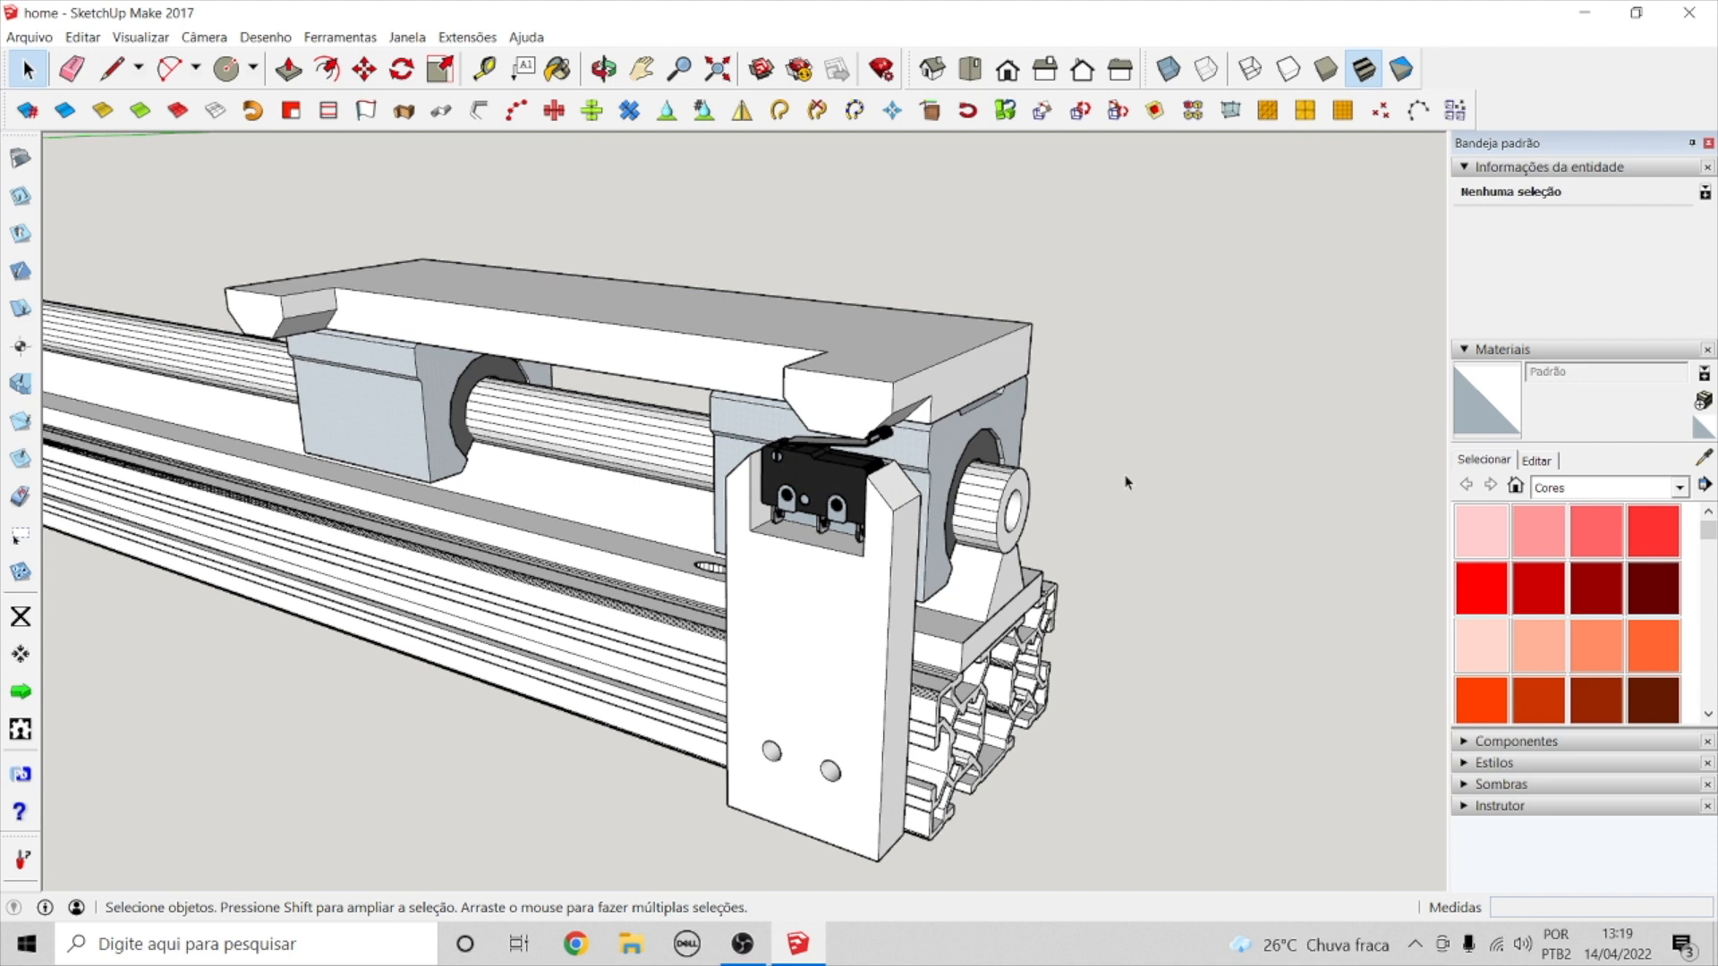
key(ctrl+z)
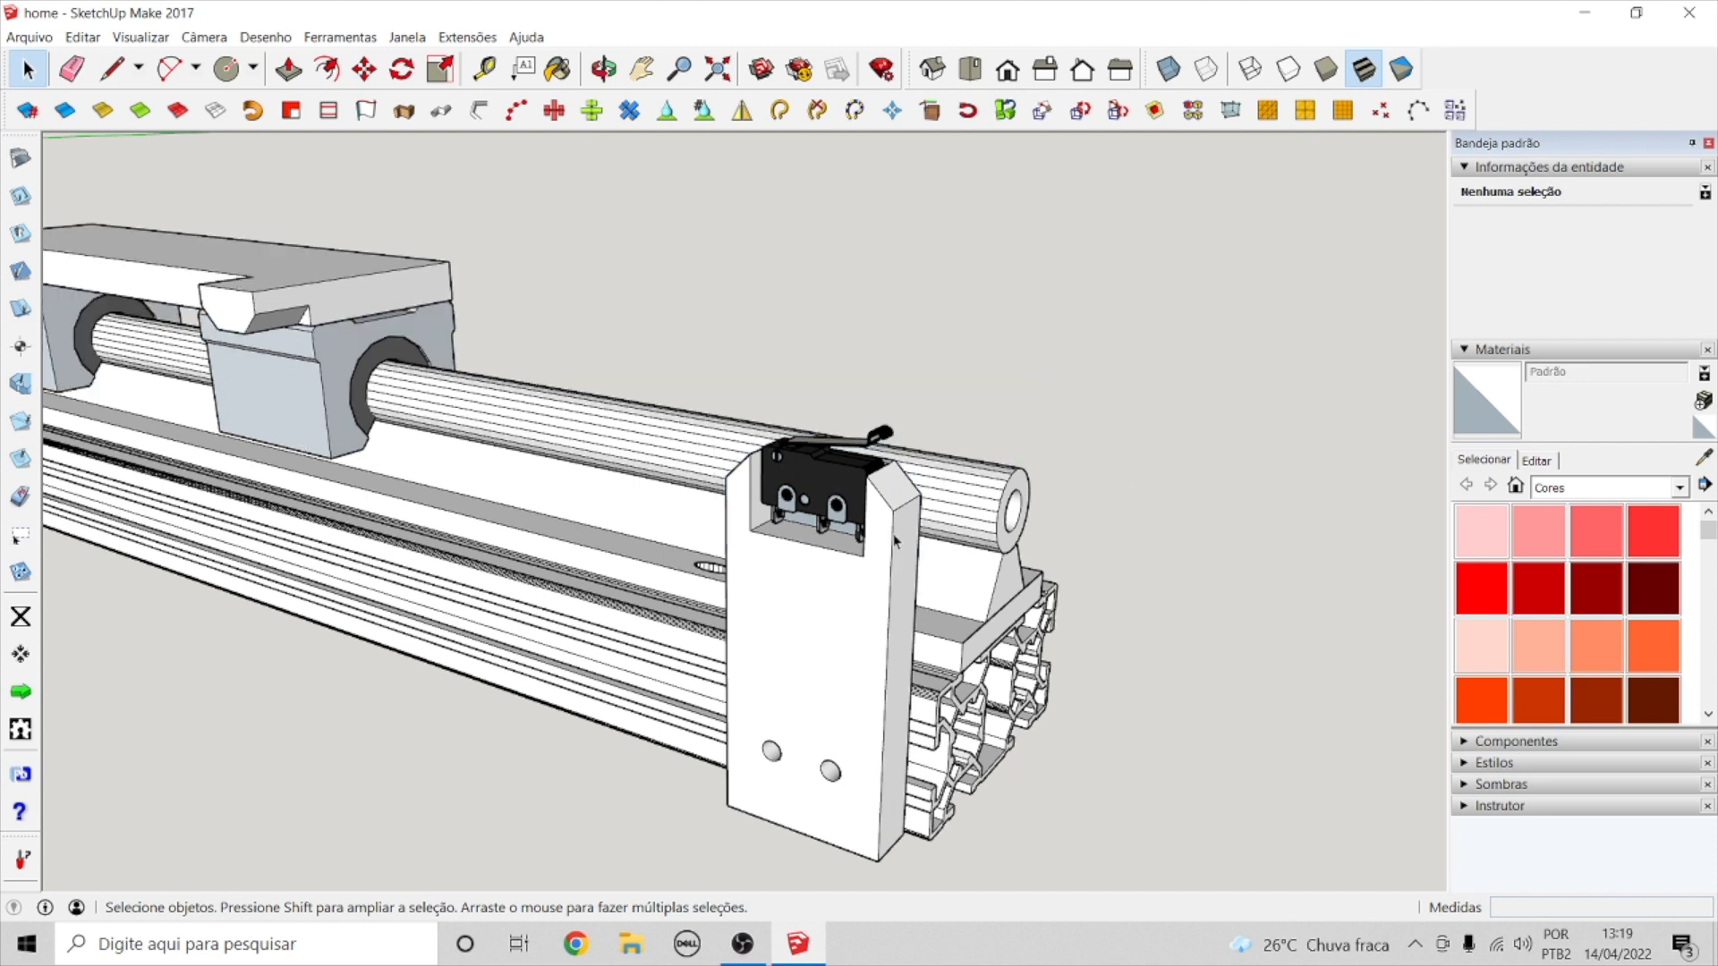
- Slide the carriage onto the limit switch at the opposite end of the rail, finishing with a move of about 24 mm
scroll(605, 443, down, 8)
click(606, 443)
click(604, 69)
drag(480, 401, 412, 548)
scroll(375, 541, up, 2)
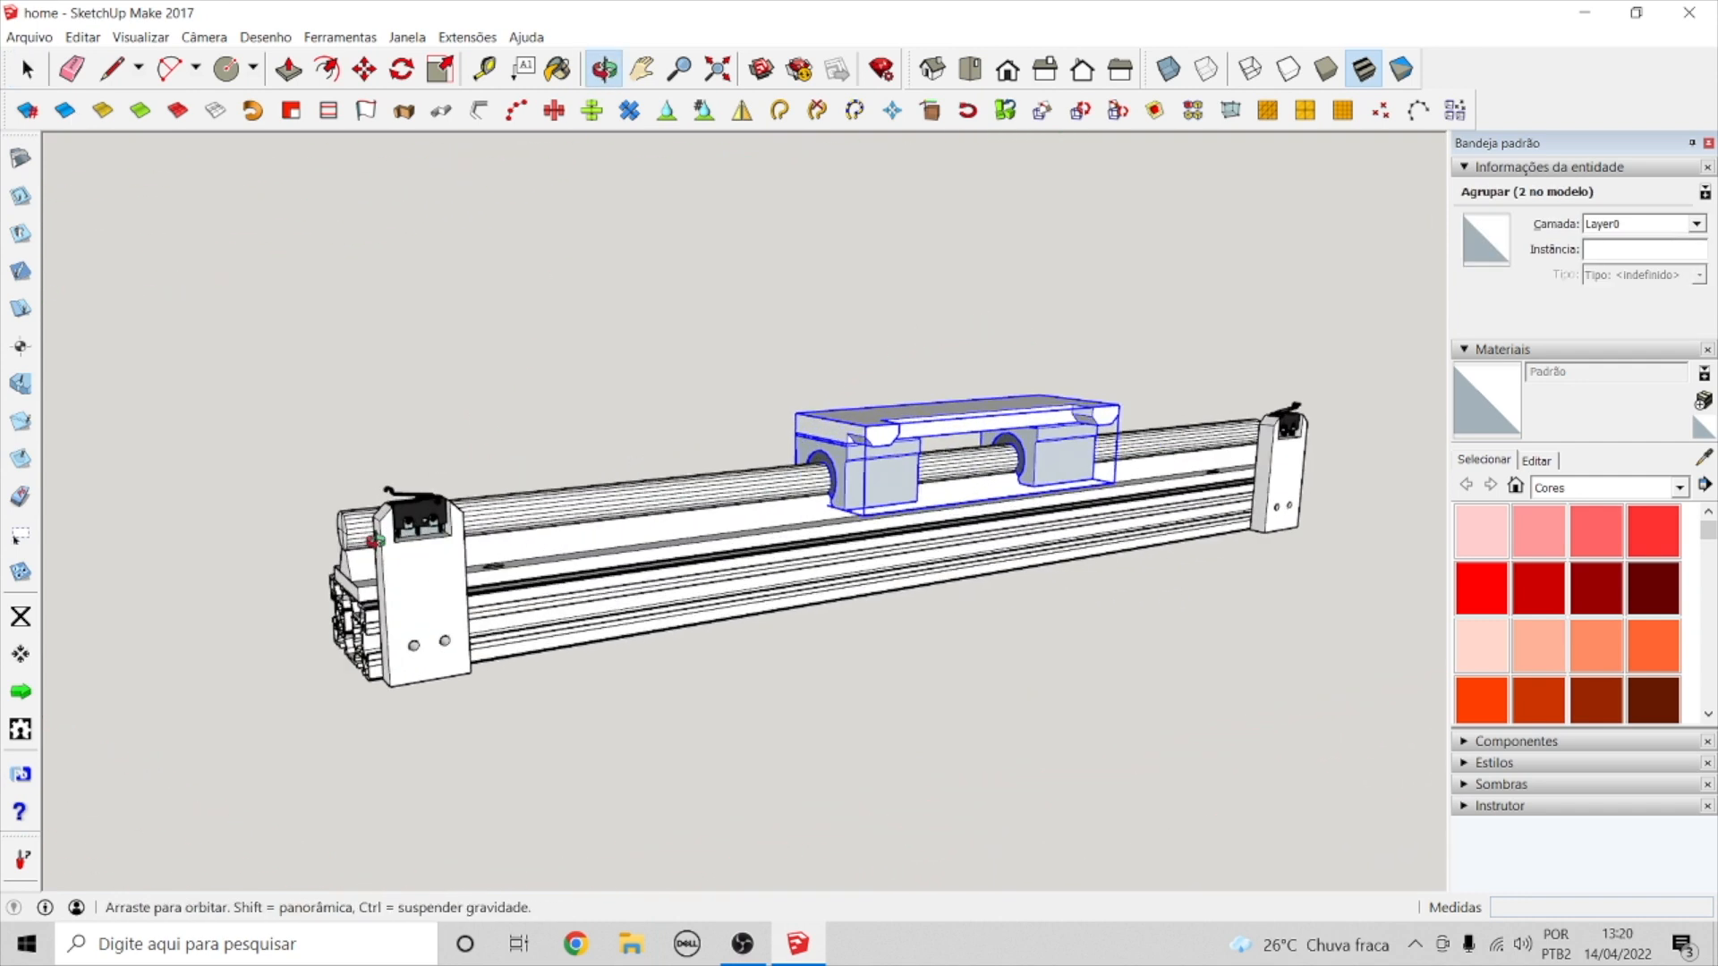
scroll(375, 542, up, 3)
click(364, 69)
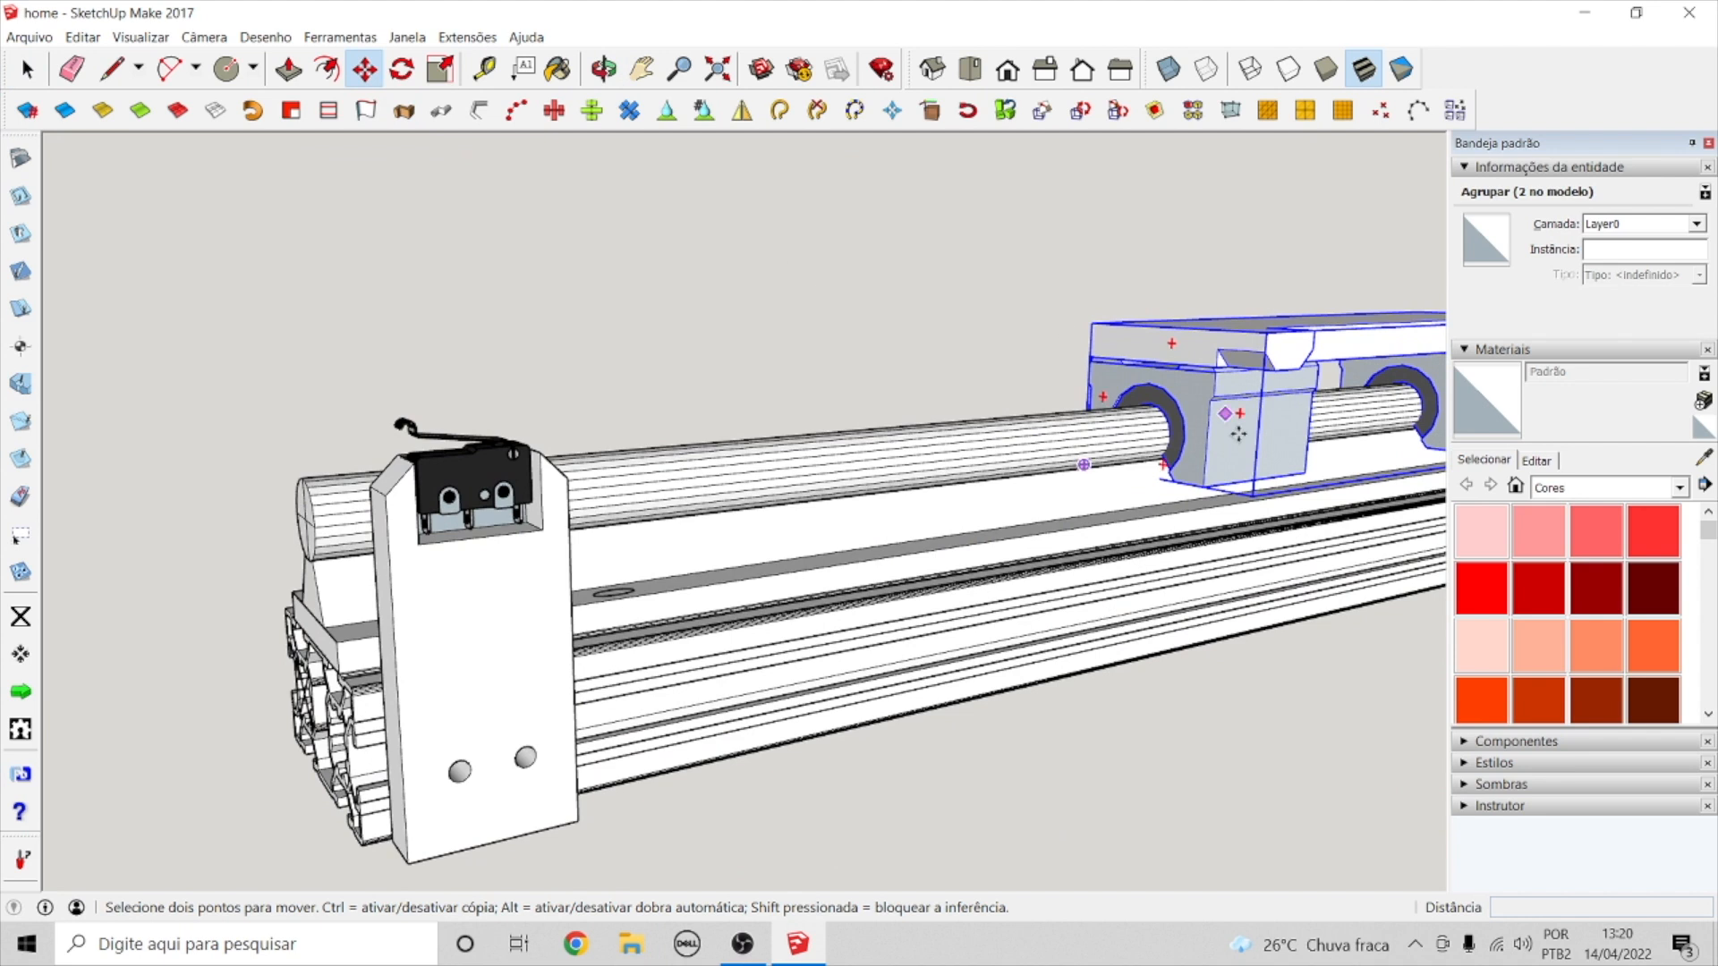
click(1390, 339)
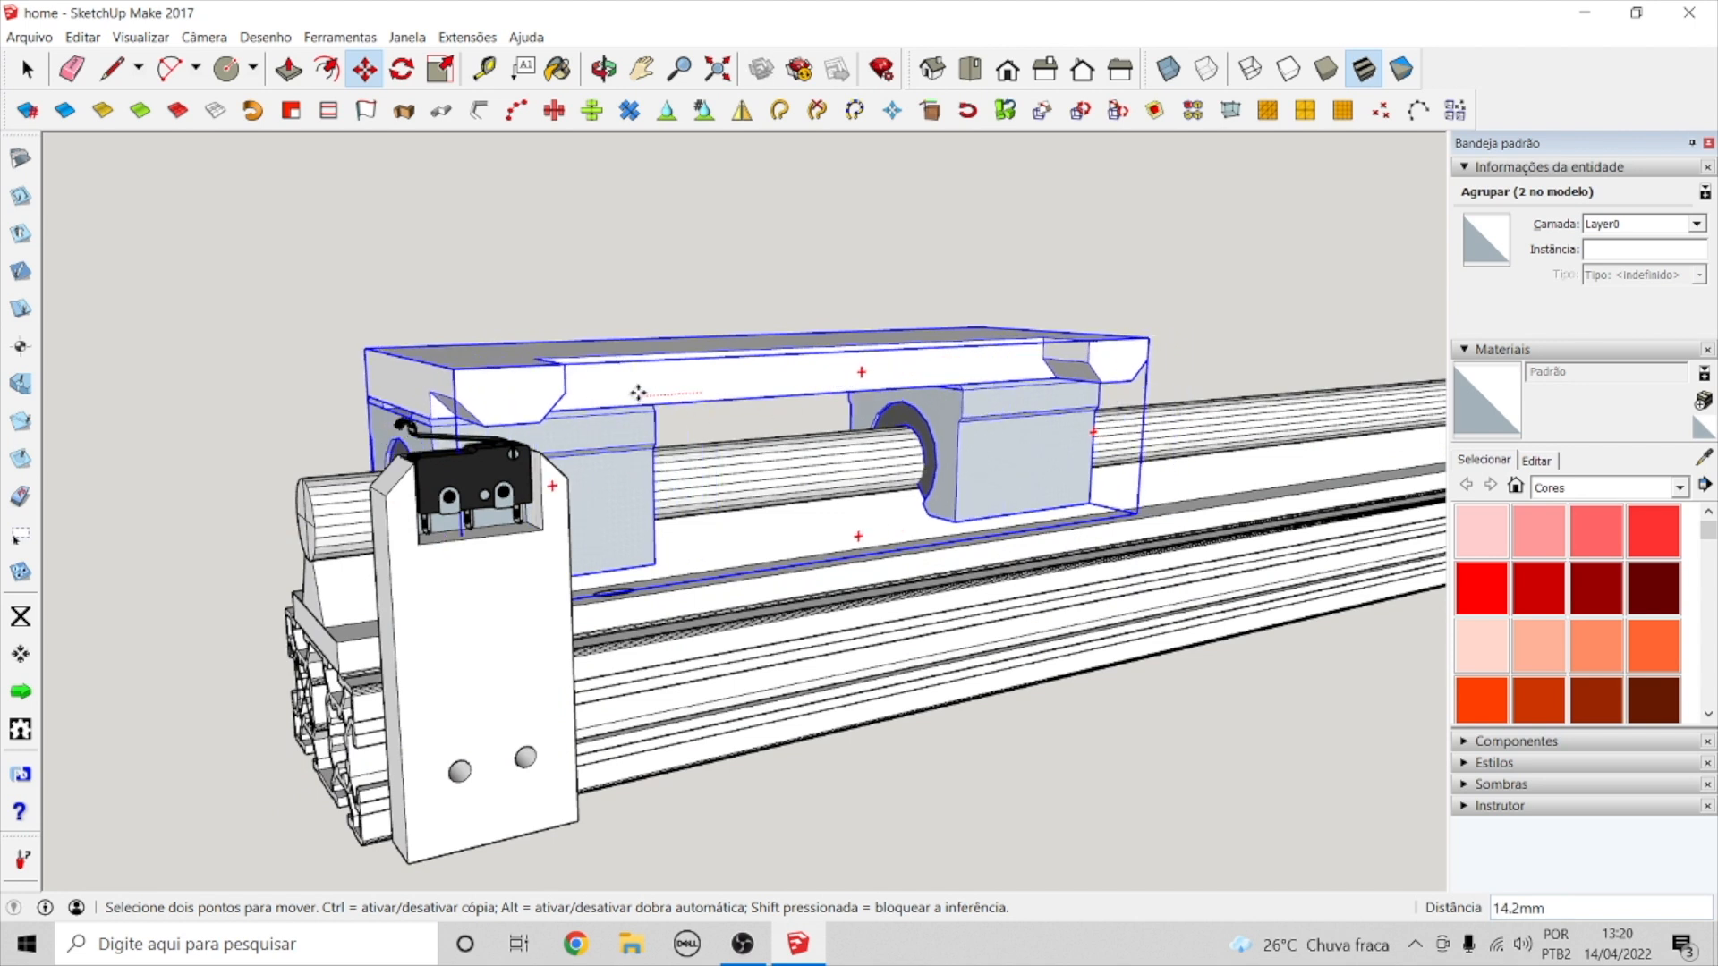
click(585, 394)
click(28, 69)
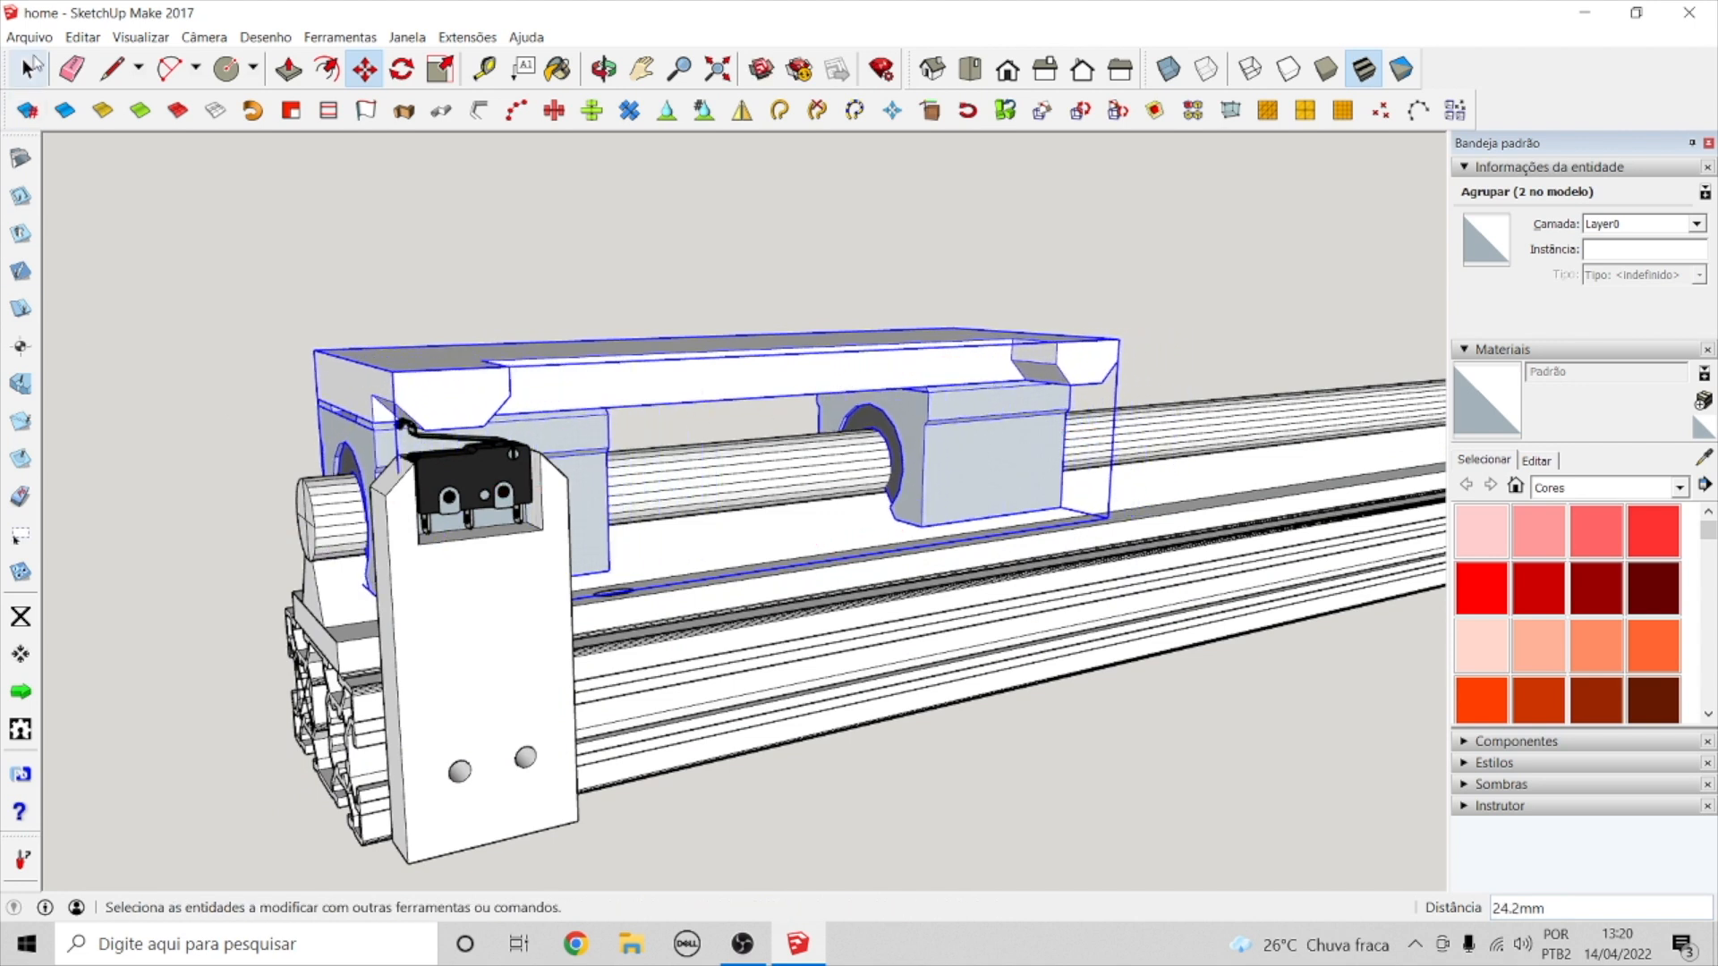
click(32, 68)
click(376, 228)
- Examine the whole rail assembly from the side and from above with the carriage resting at the end limit switch
click(604, 69)
drag(577, 271, 421, 277)
scroll(294, 560, down, 2)
scroll(294, 560, down, 4)
drag(660, 613, 327, 655)
scroll(687, 707, up, 4)
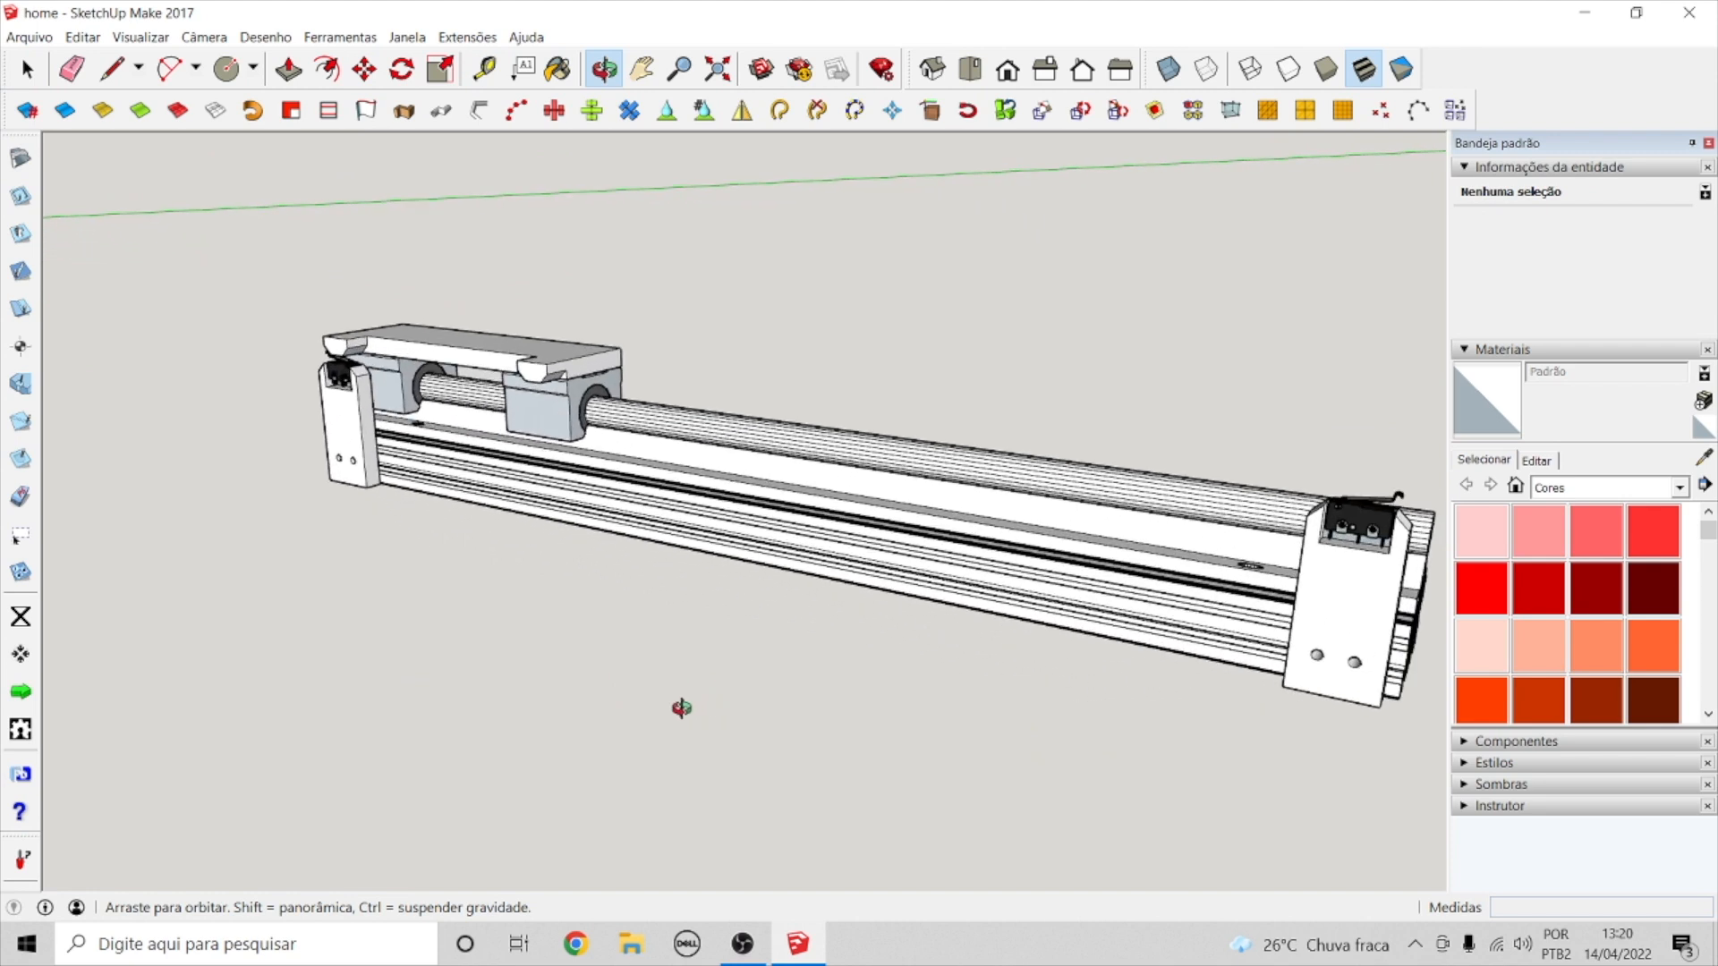
scroll(681, 708, up, 2)
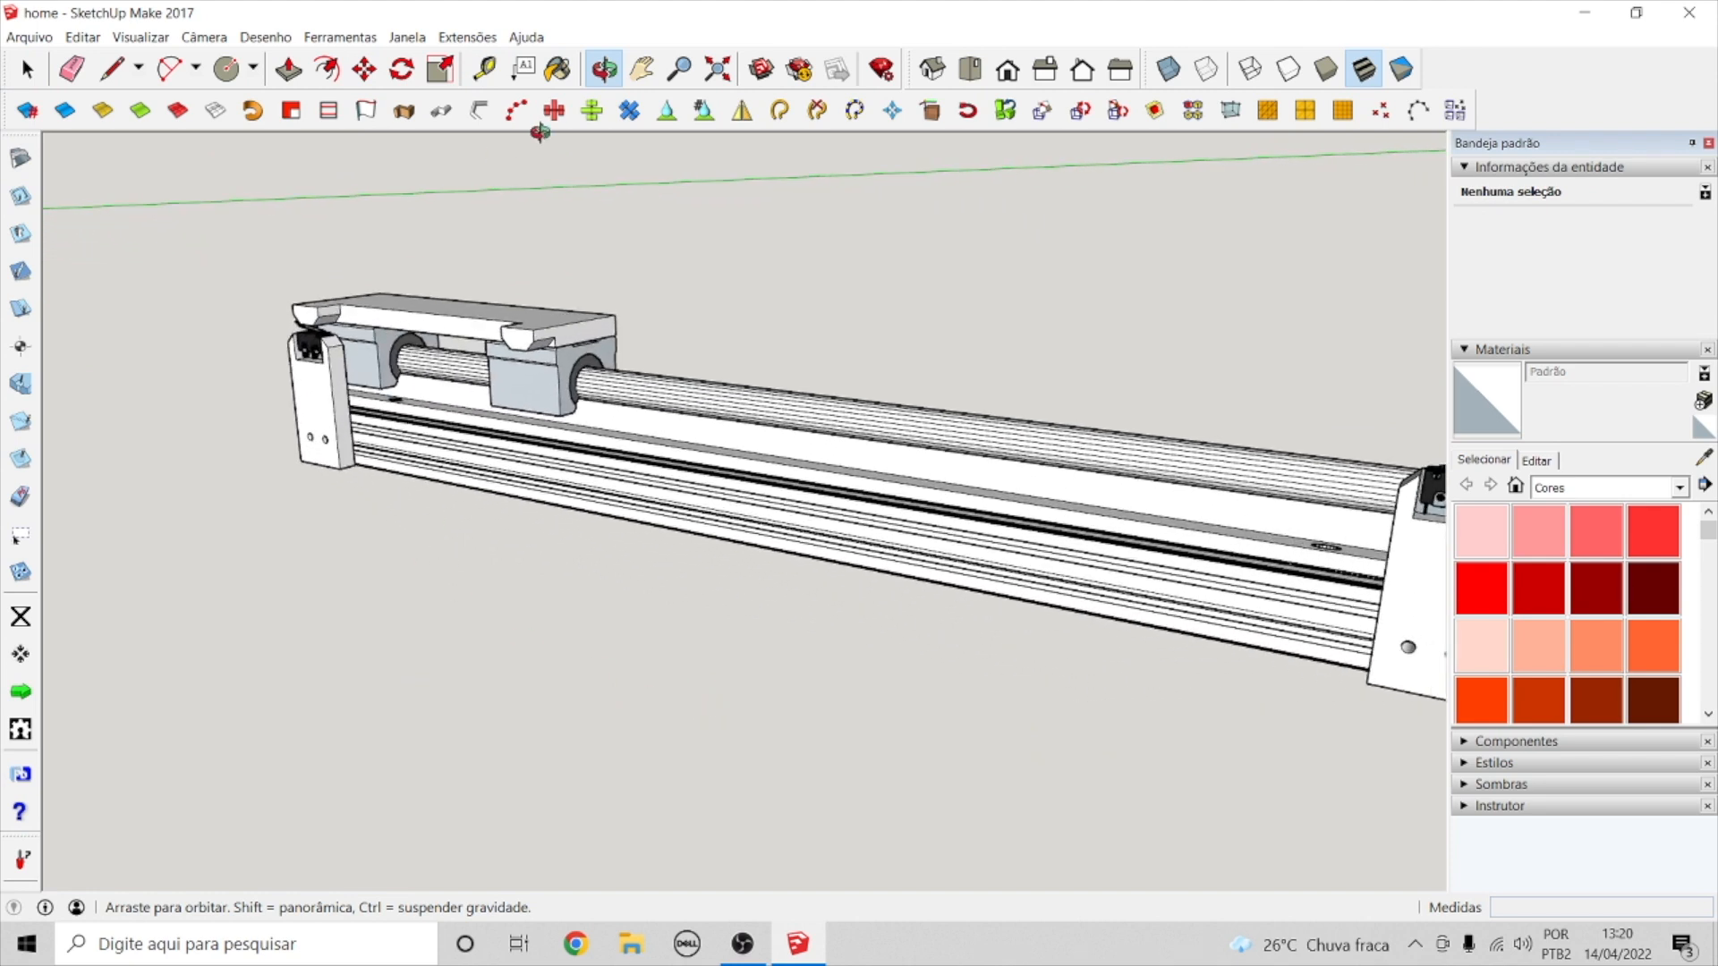
click(642, 69)
drag(705, 398, 589, 349)
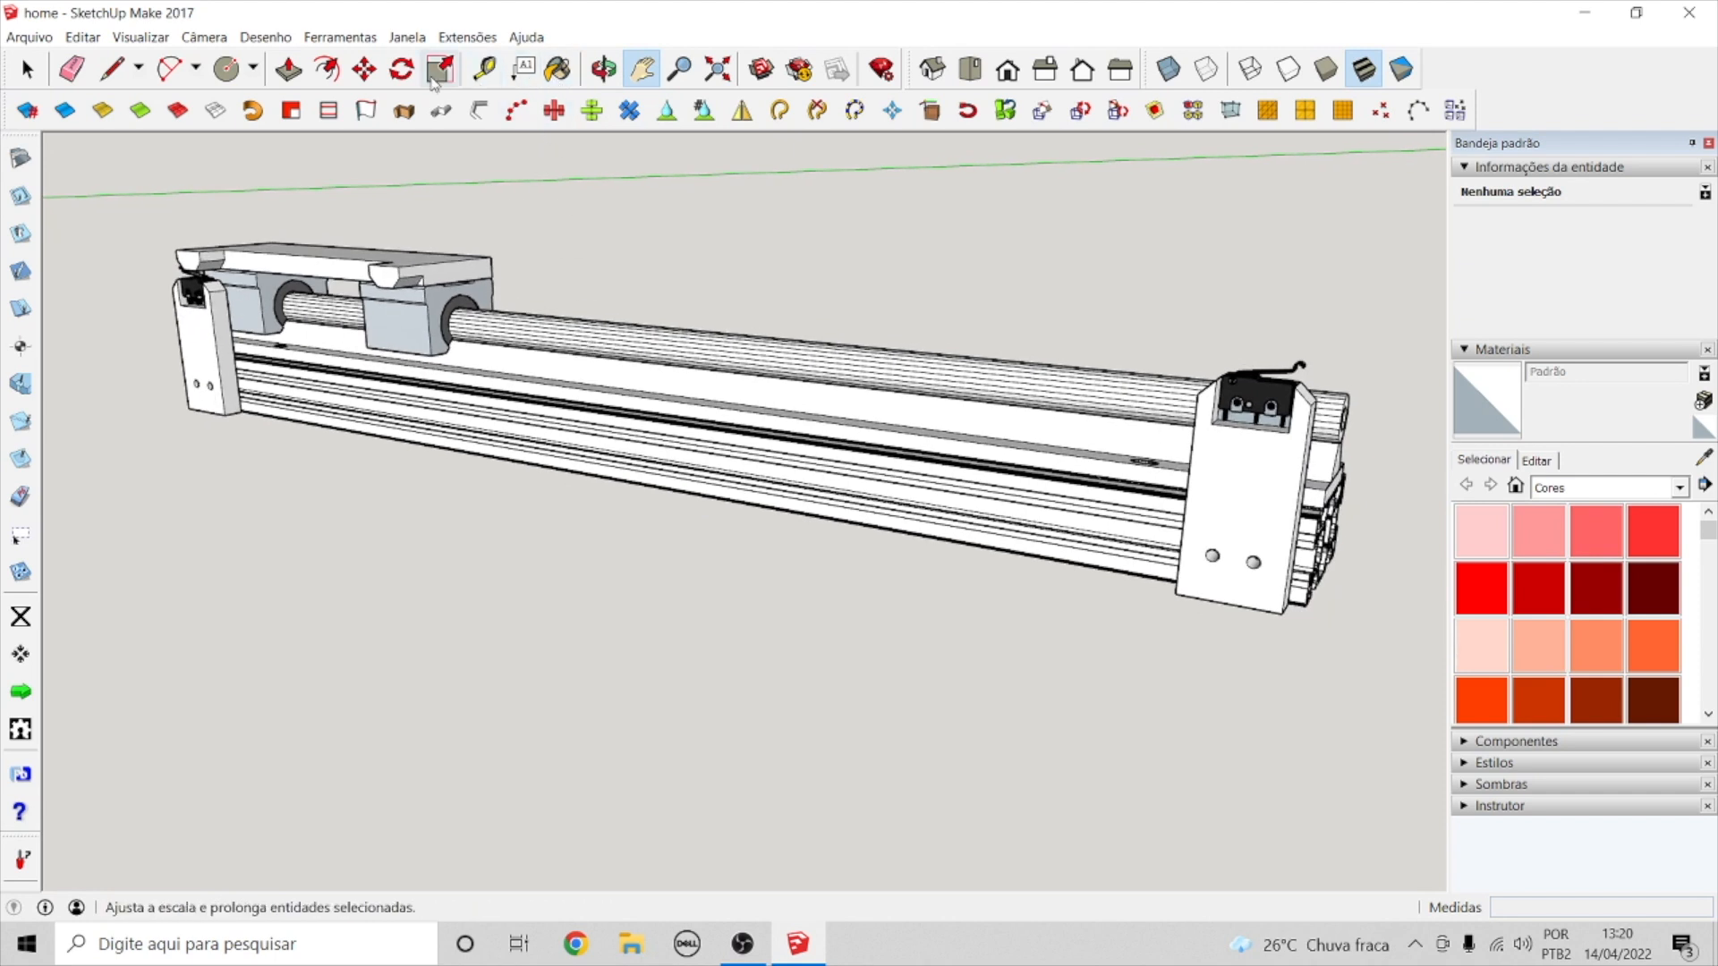
click(603, 69)
drag(621, 146, 689, 535)
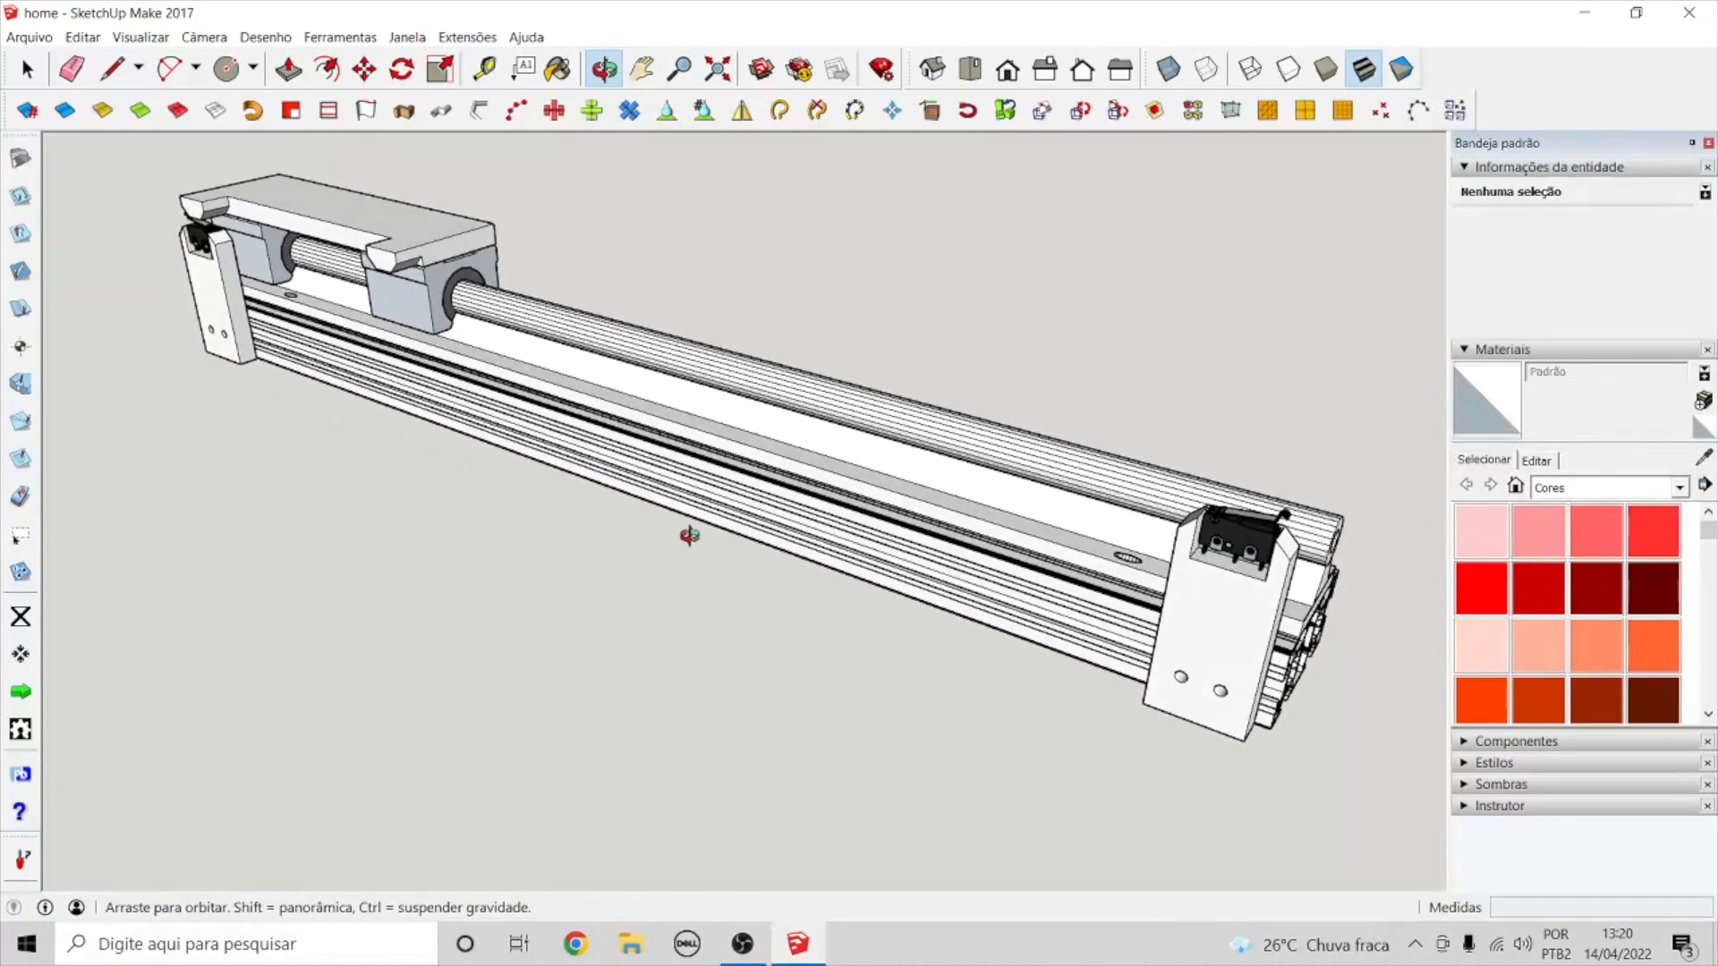
- Move the carriage about 191 mm along the rail, back toward the middle
key(space)
click(378, 241)
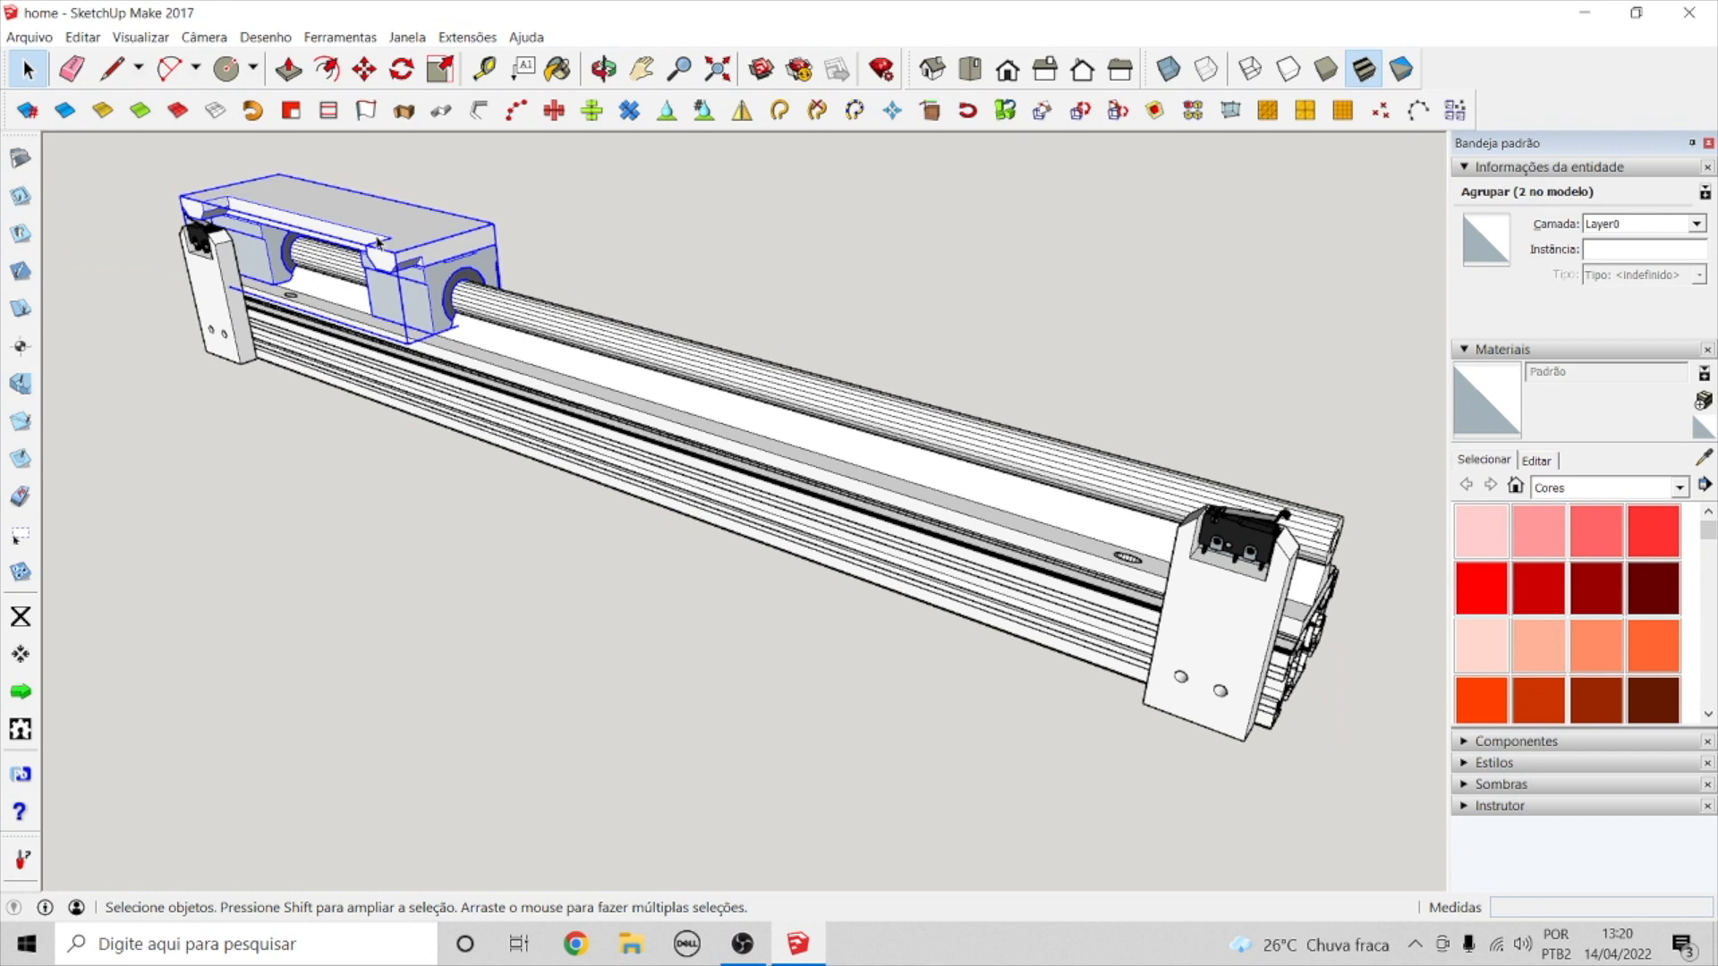
click(364, 69)
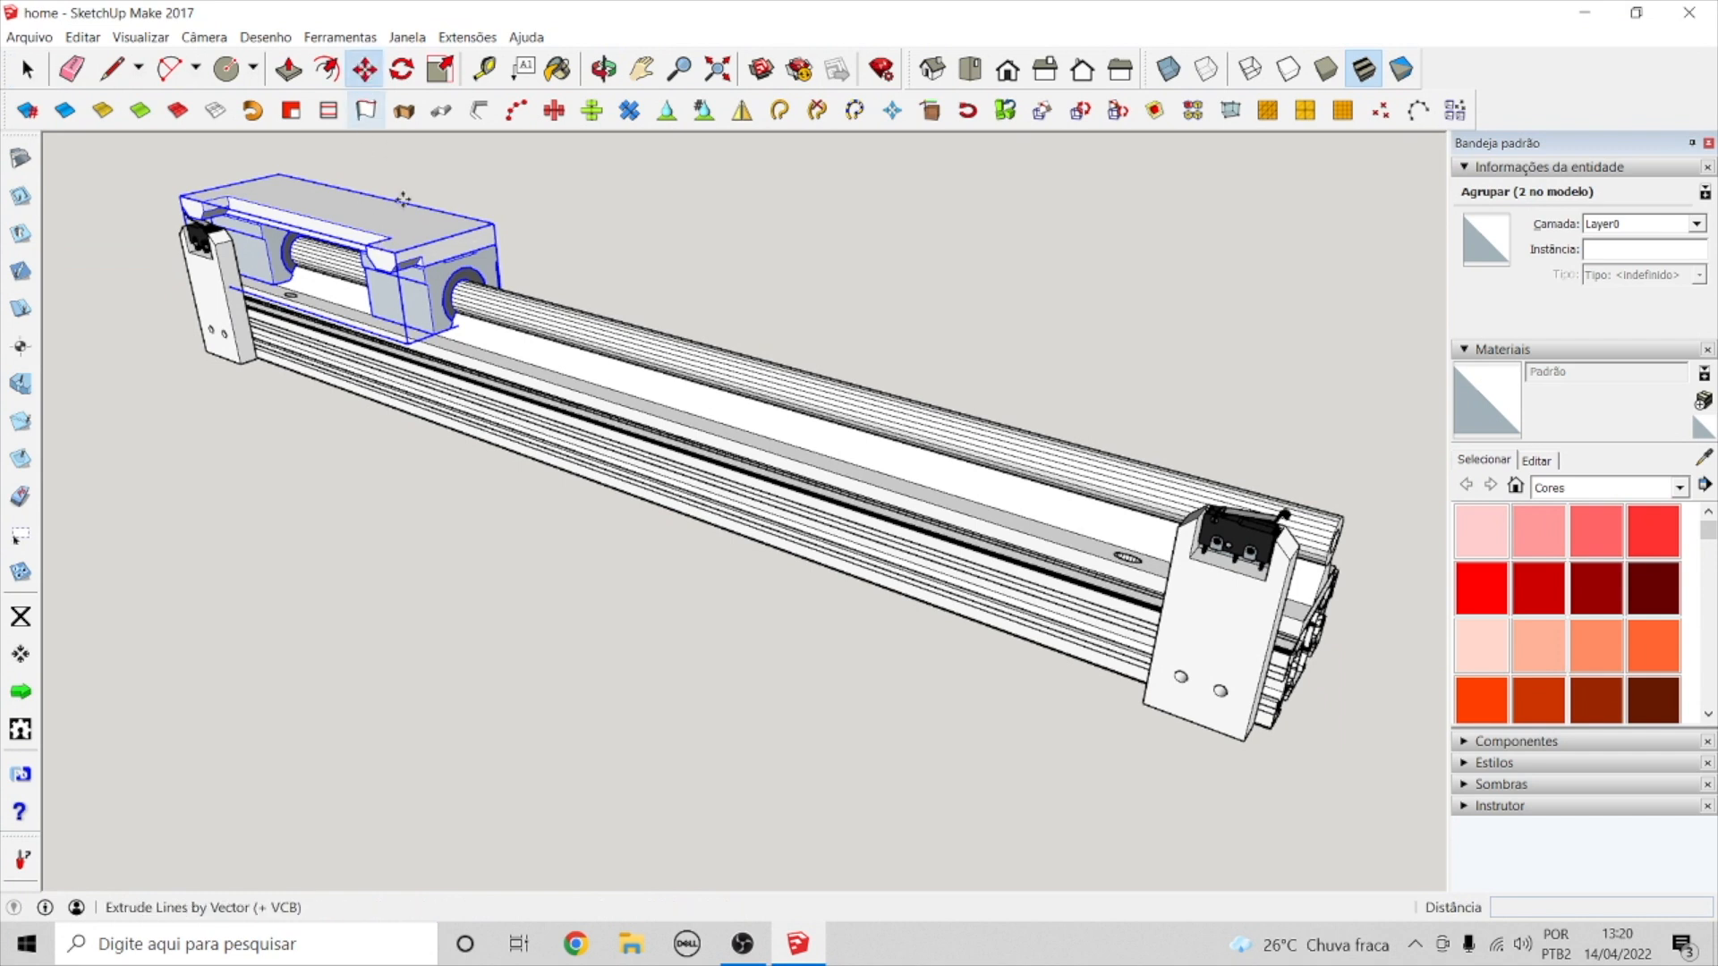
click(358, 215)
click(655, 296)
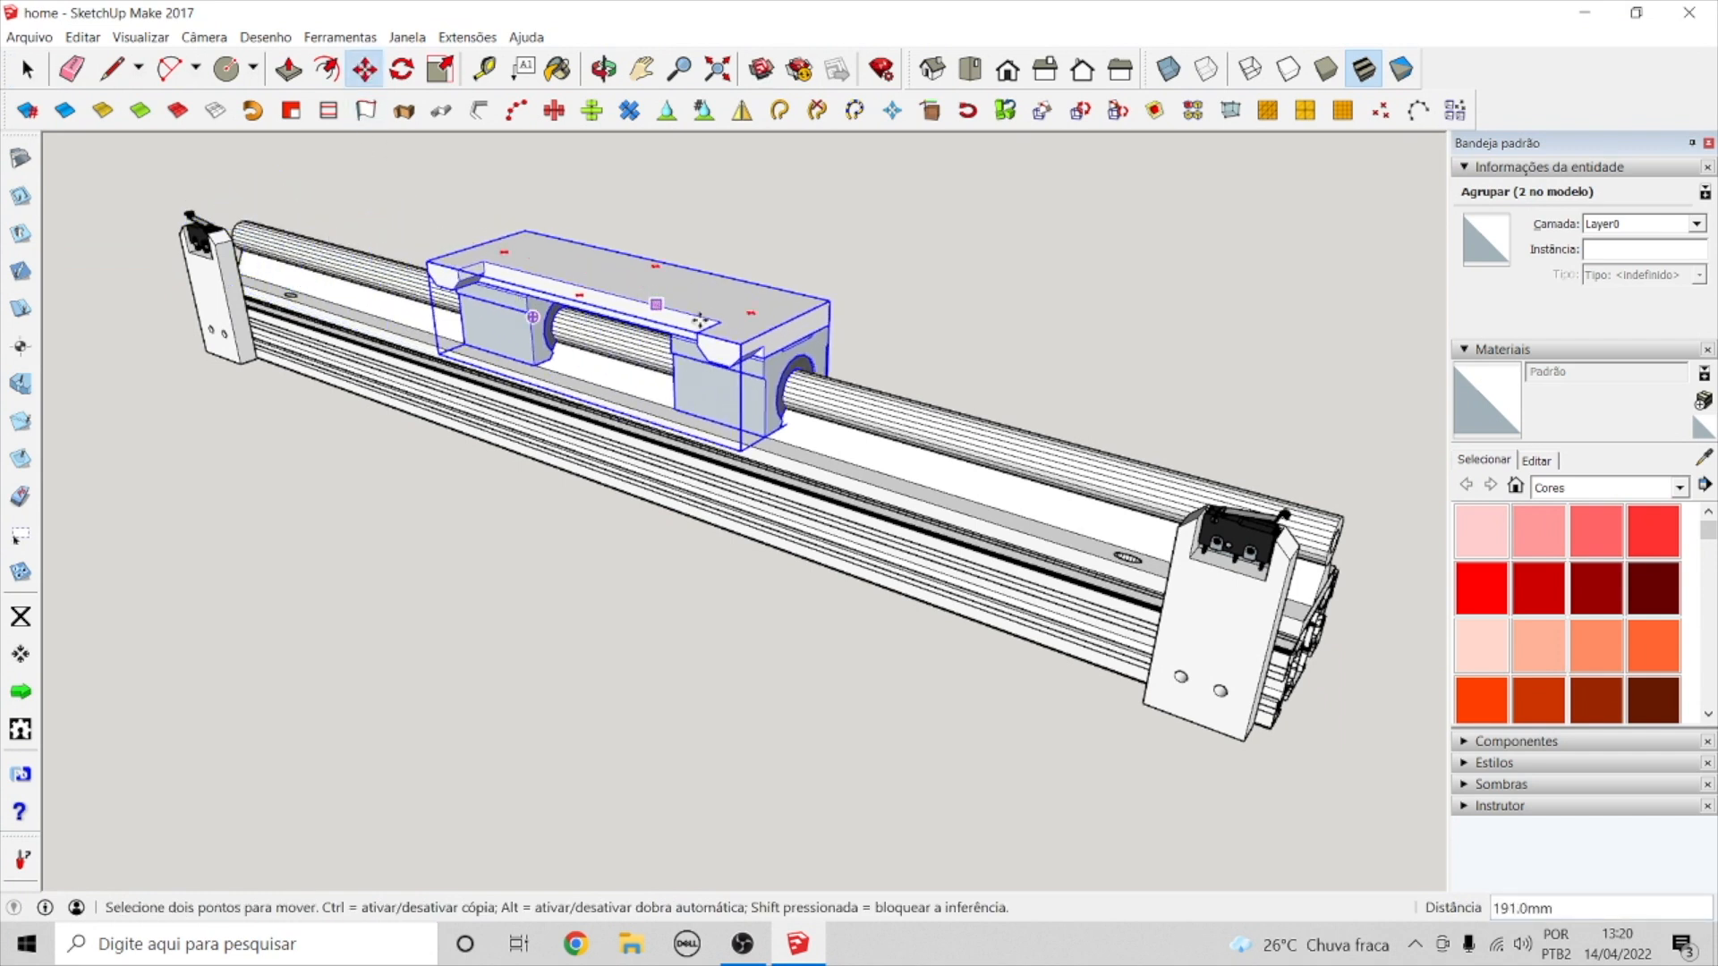
key(space)
click(824, 251)
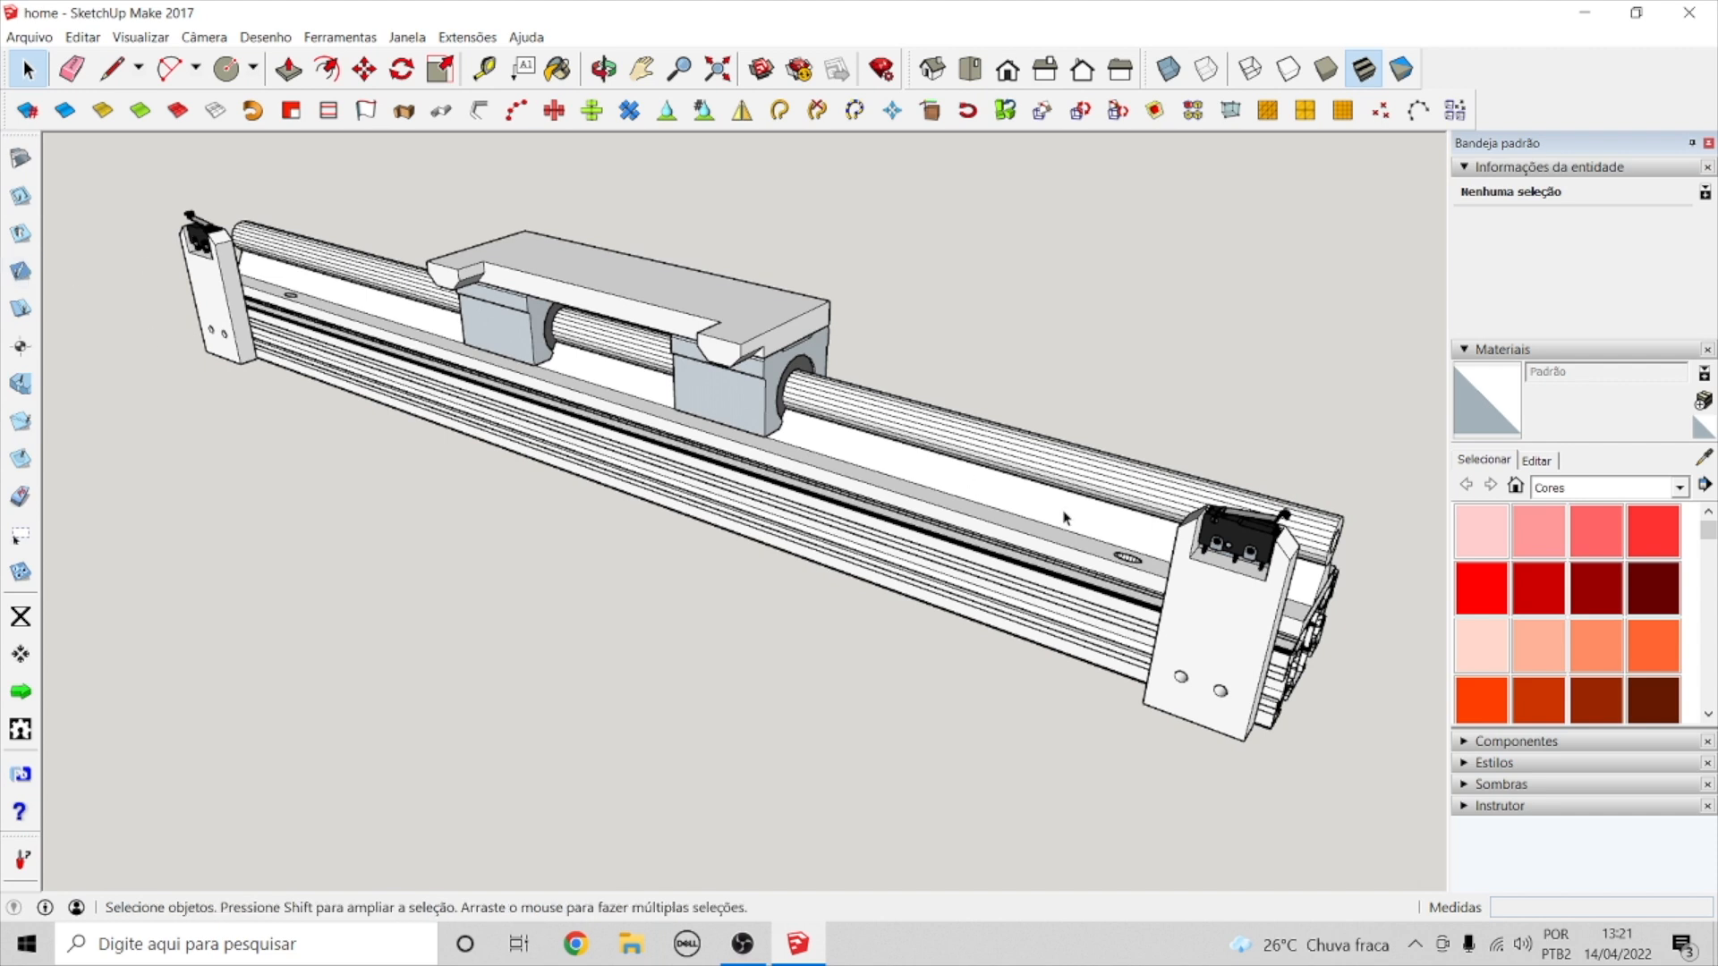
- Examine the full rail assembly with both limit-switch brackets from the front and from an elevated angle
click(604, 69)
scroll(626, 312, down, 3)
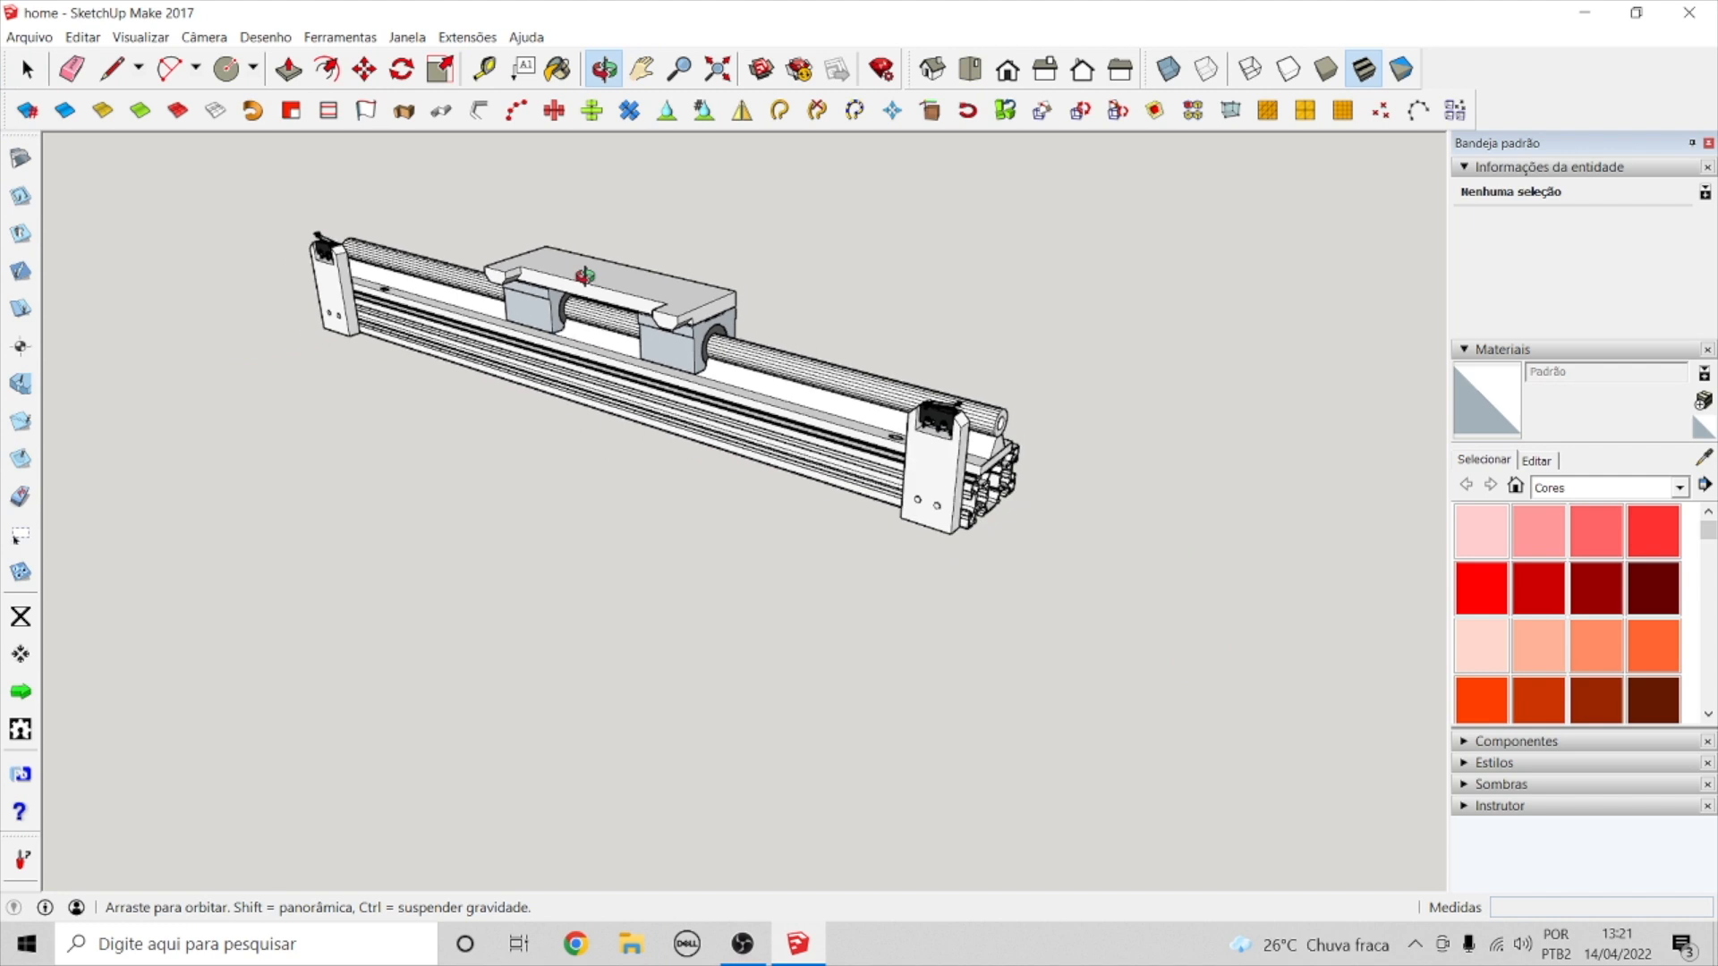
drag(626, 311, 975, 238)
click(642, 68)
drag(627, 416, 774, 514)
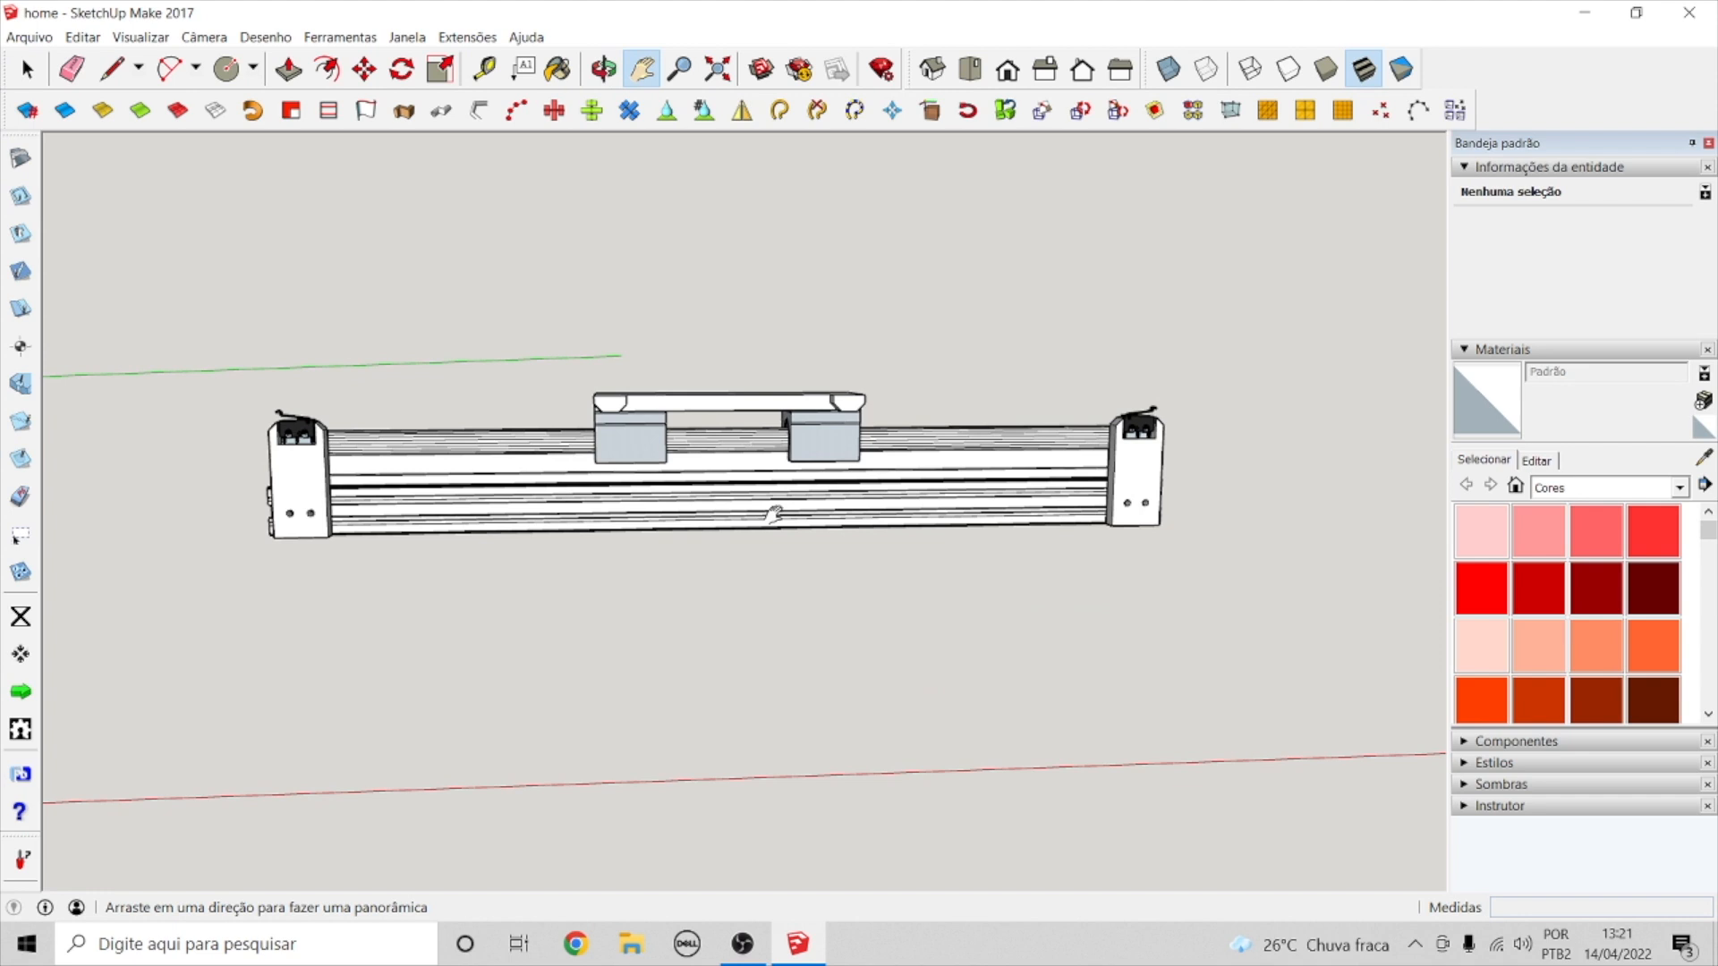
click(604, 69)
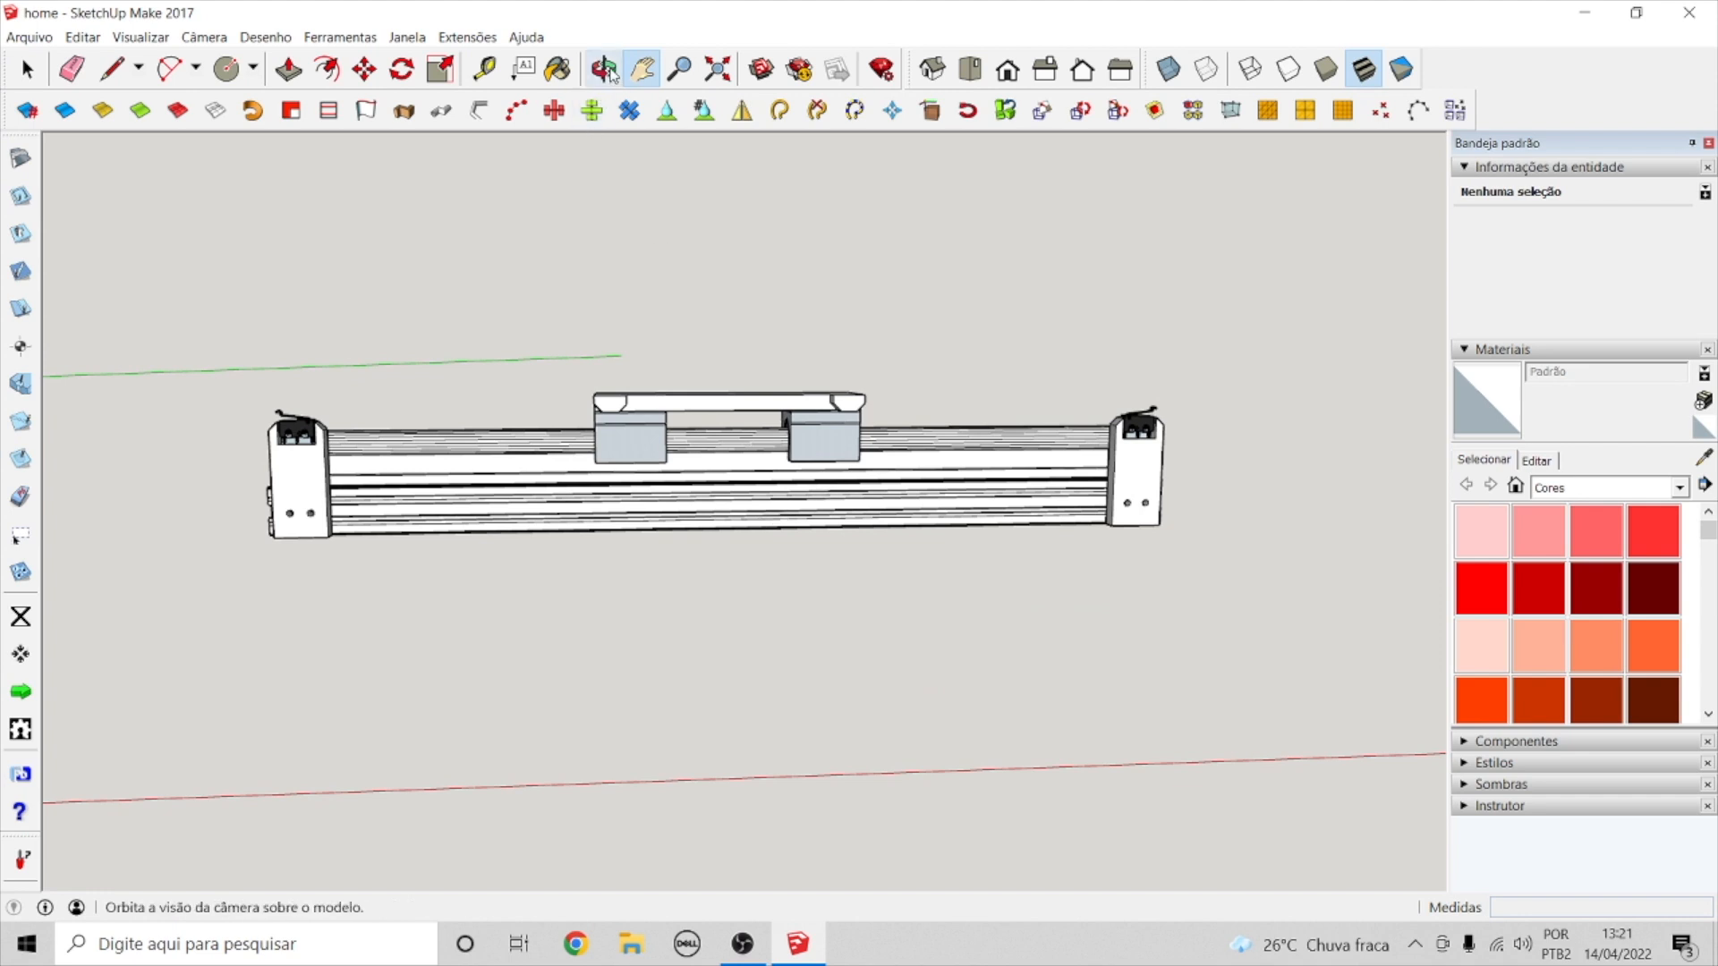
drag(744, 387, 625, 506)
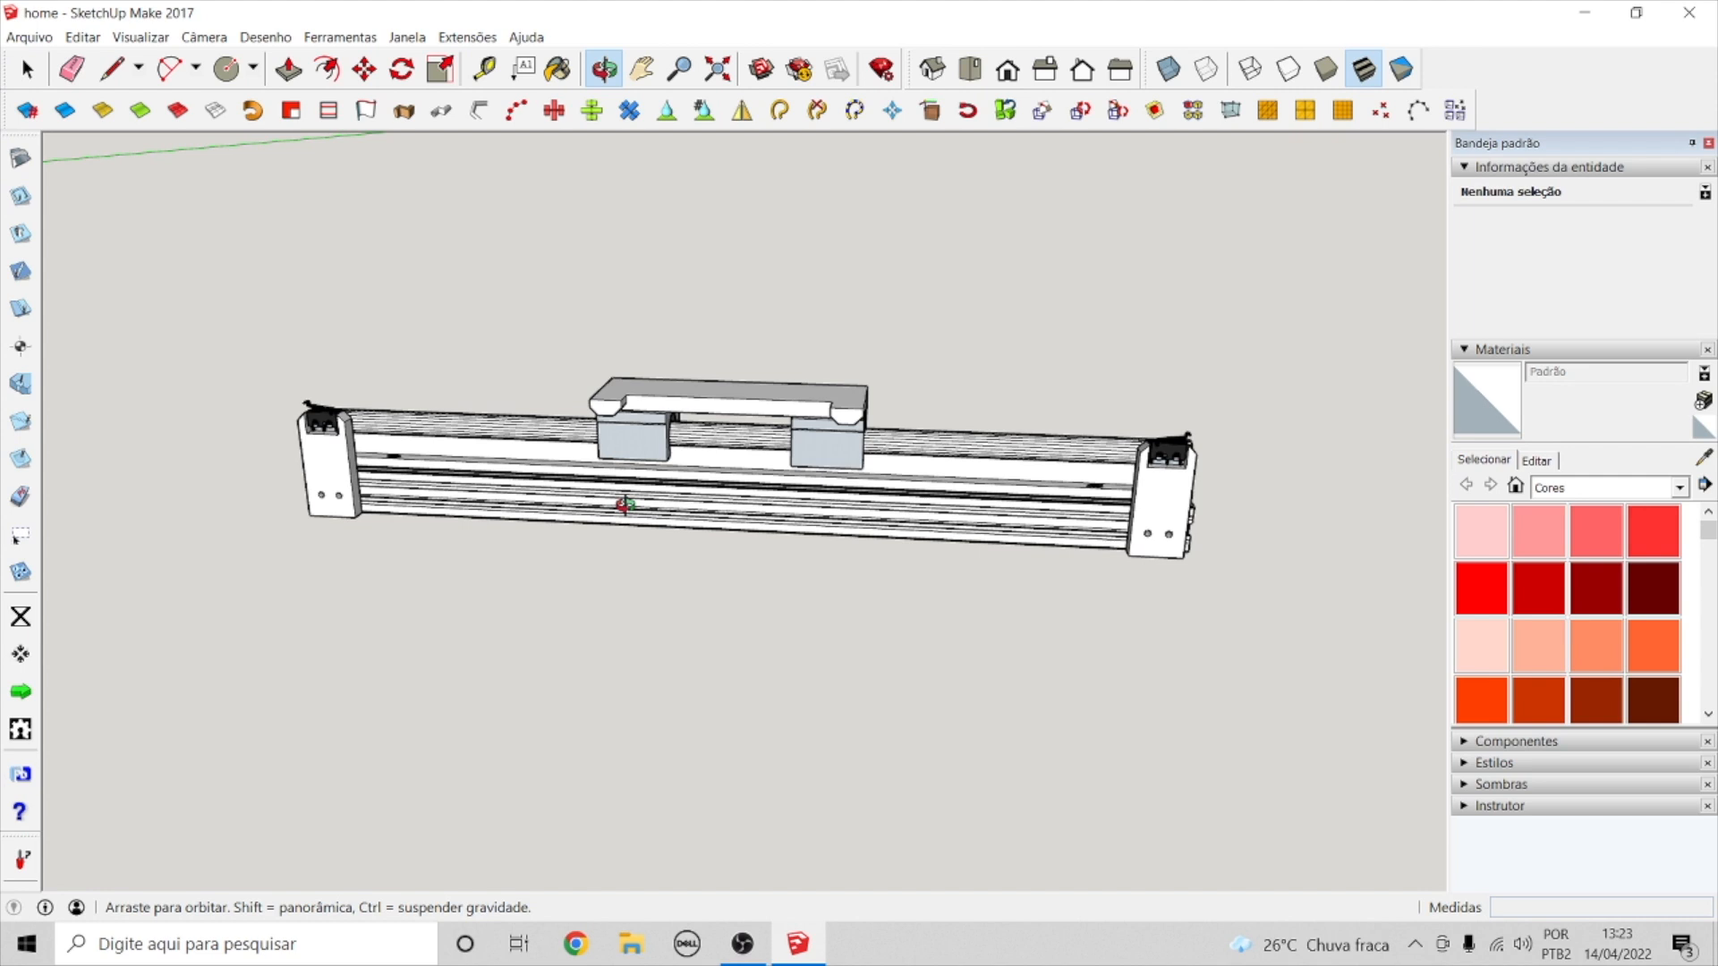
drag(624, 505, 526, 612)
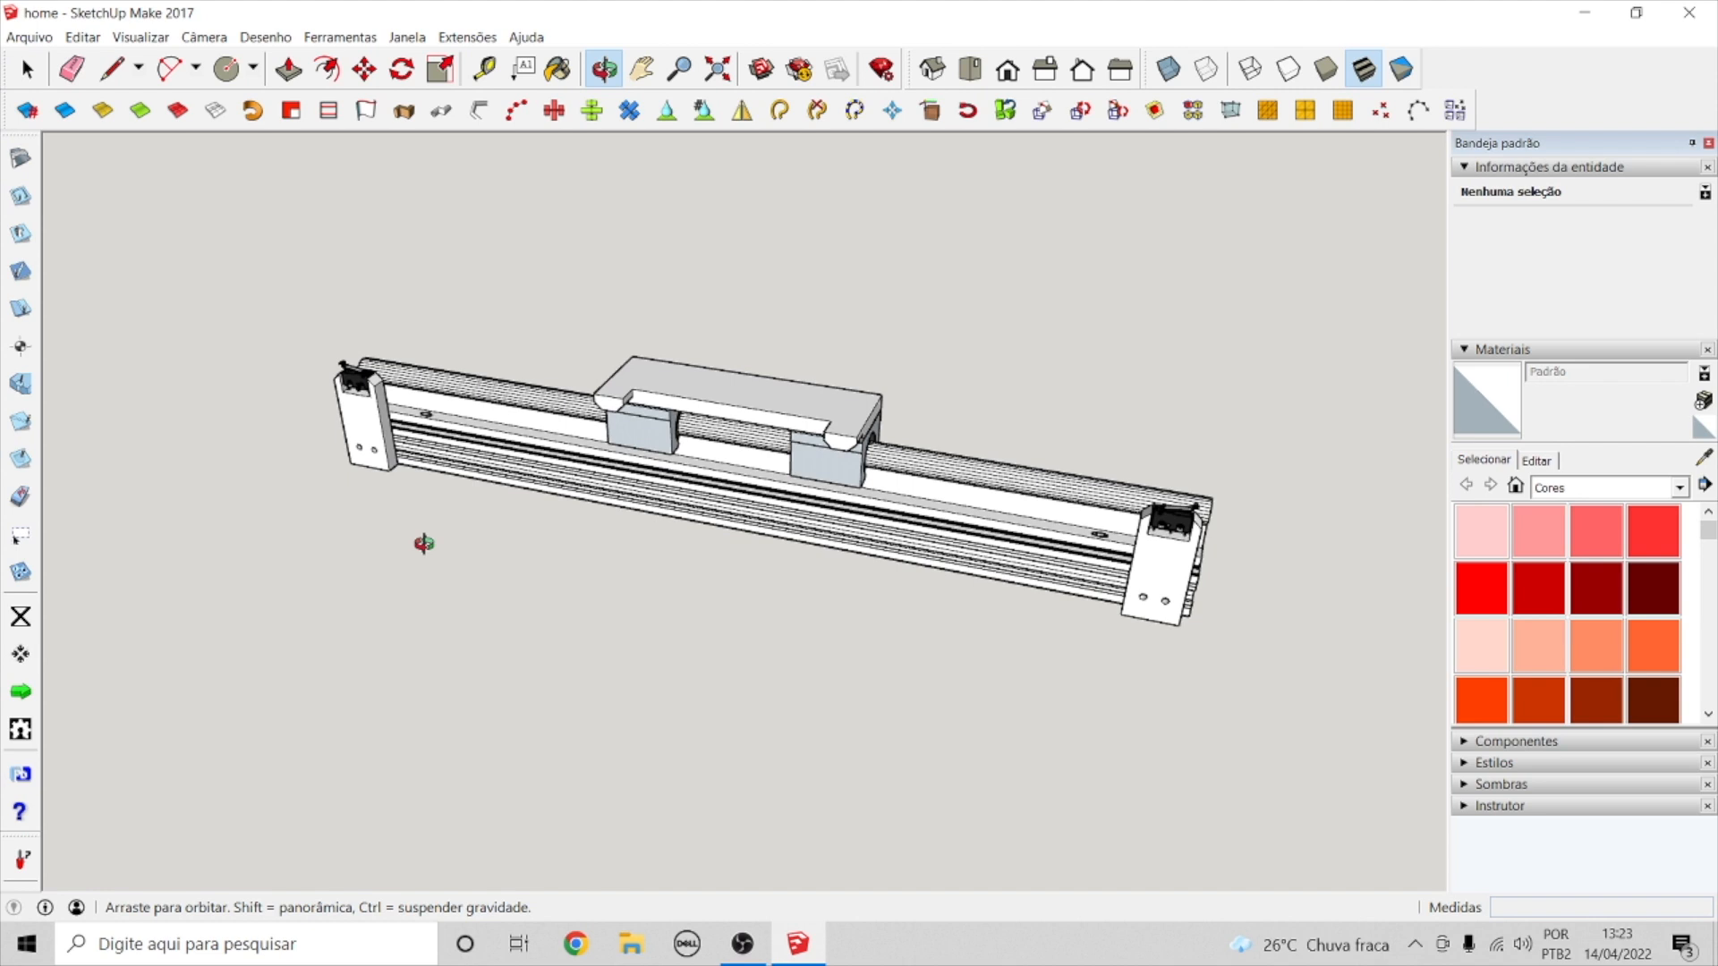
- Delete the whole rail assembly of five groups, including the carriage and both limit-switch brackets
key(space)
drag(268, 257, 1330, 775)
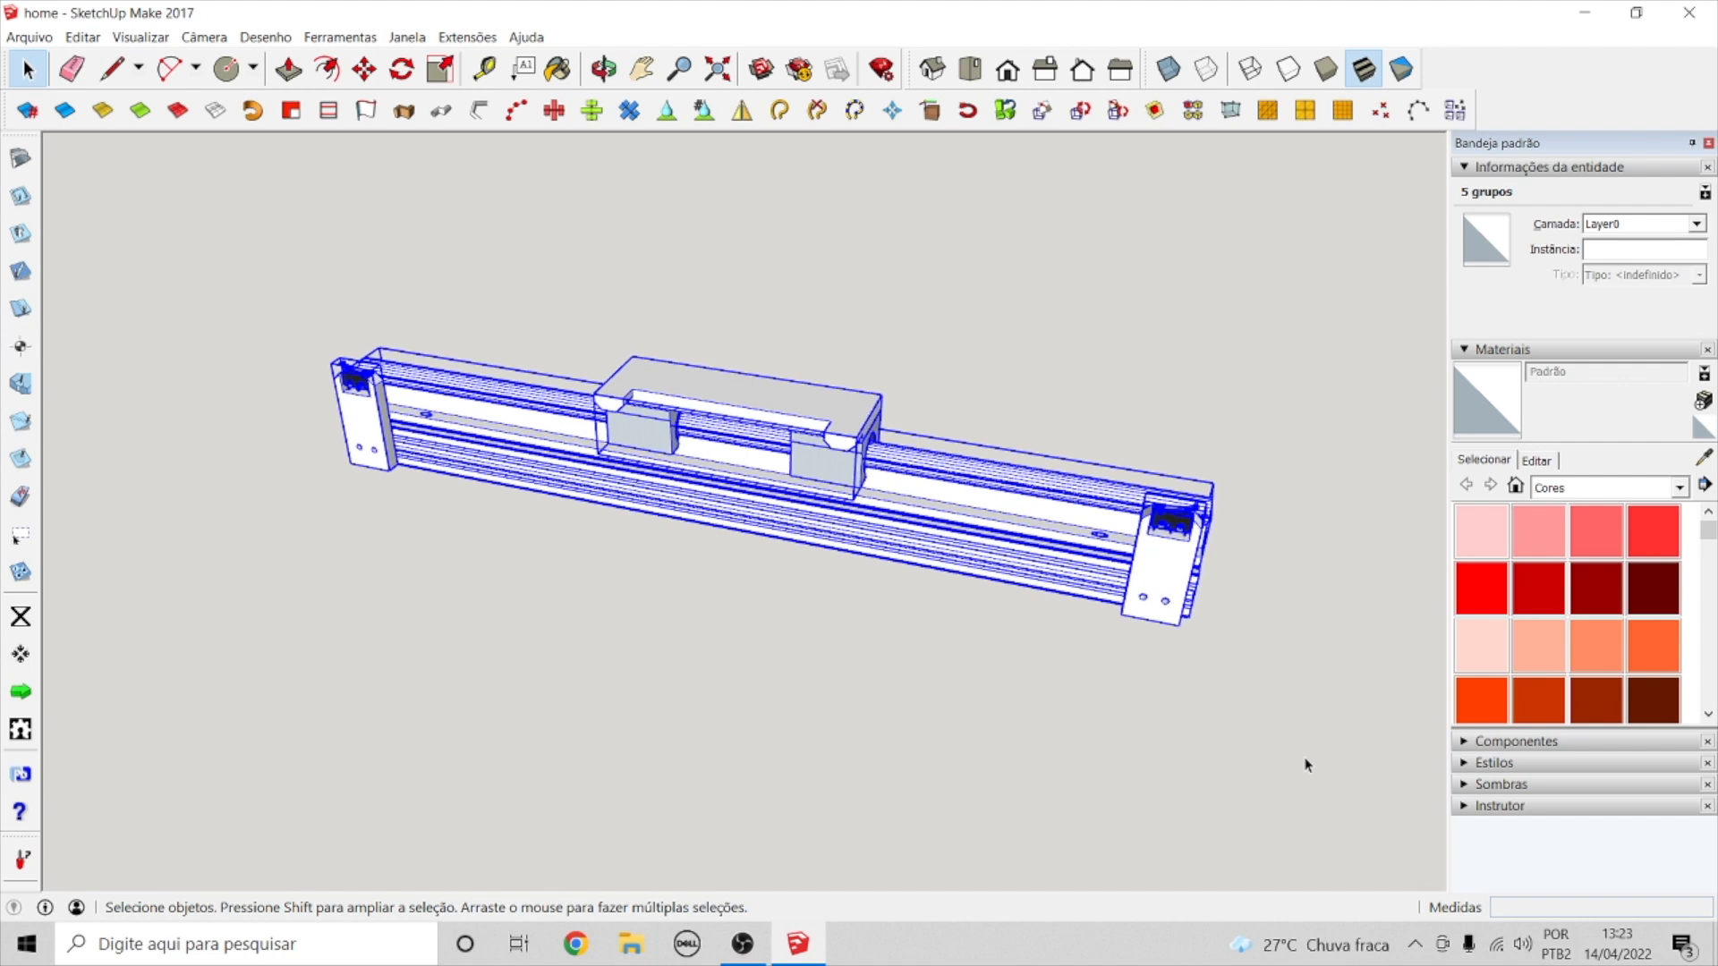
key(Delete)
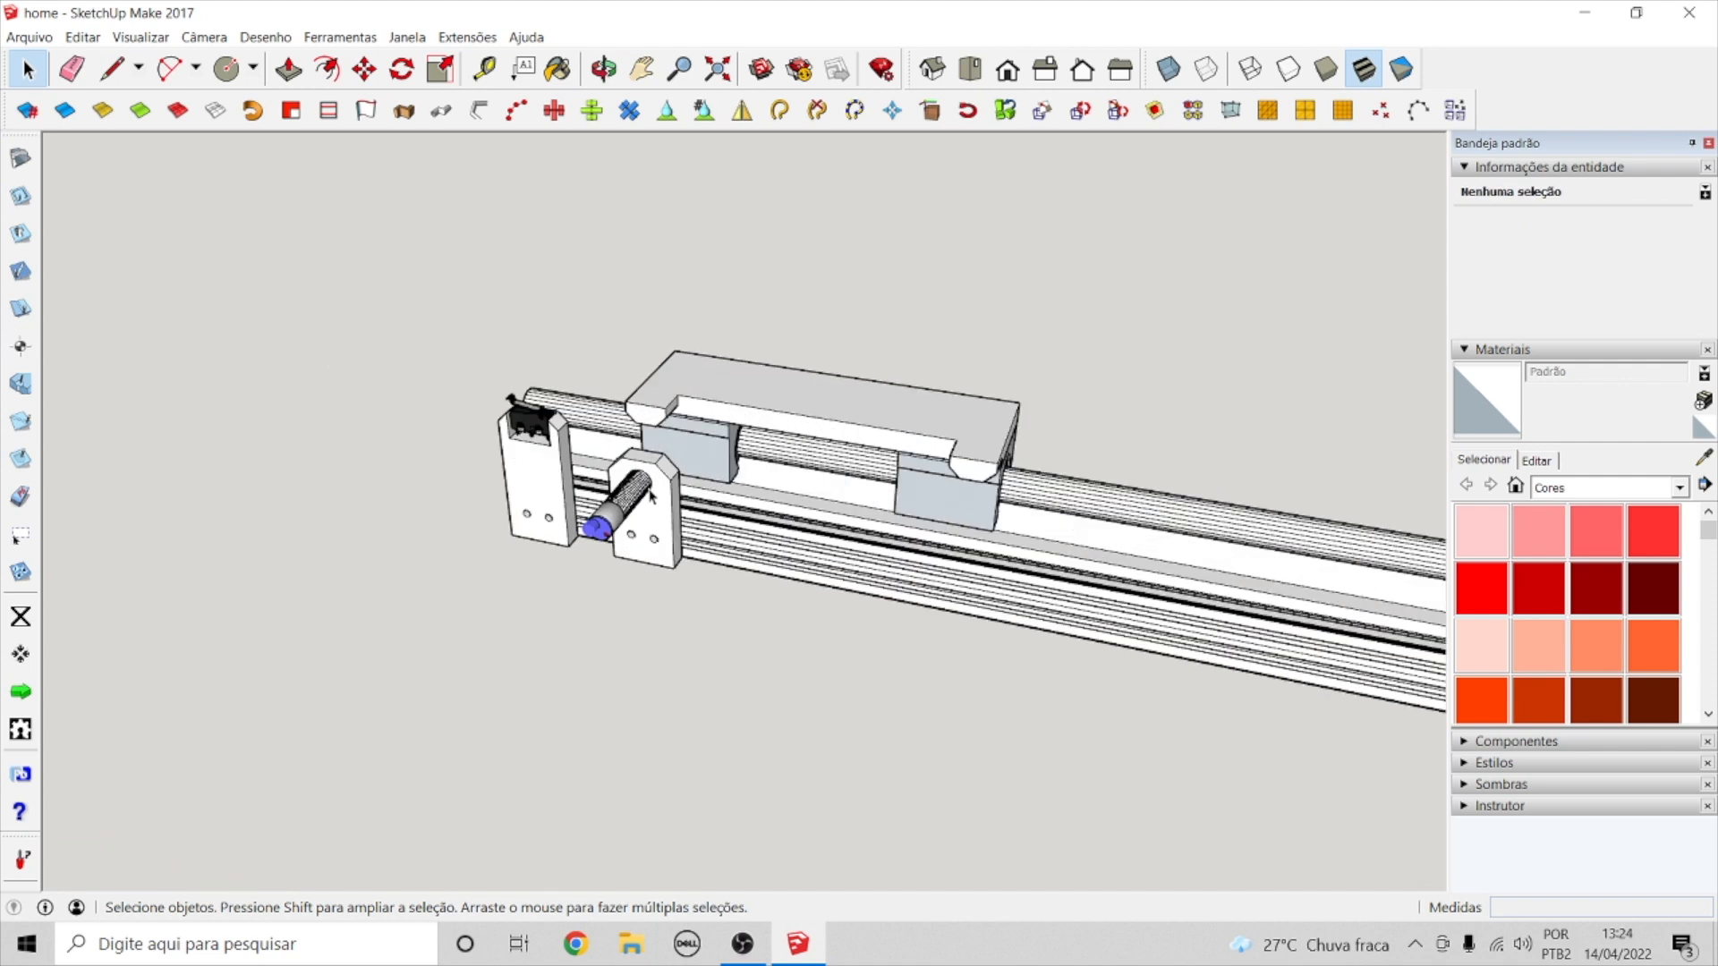
- Move the carriage about 164 mm along the rail, away from the threaded sensor and toward the middle
scroll(707, 573, up, 3)
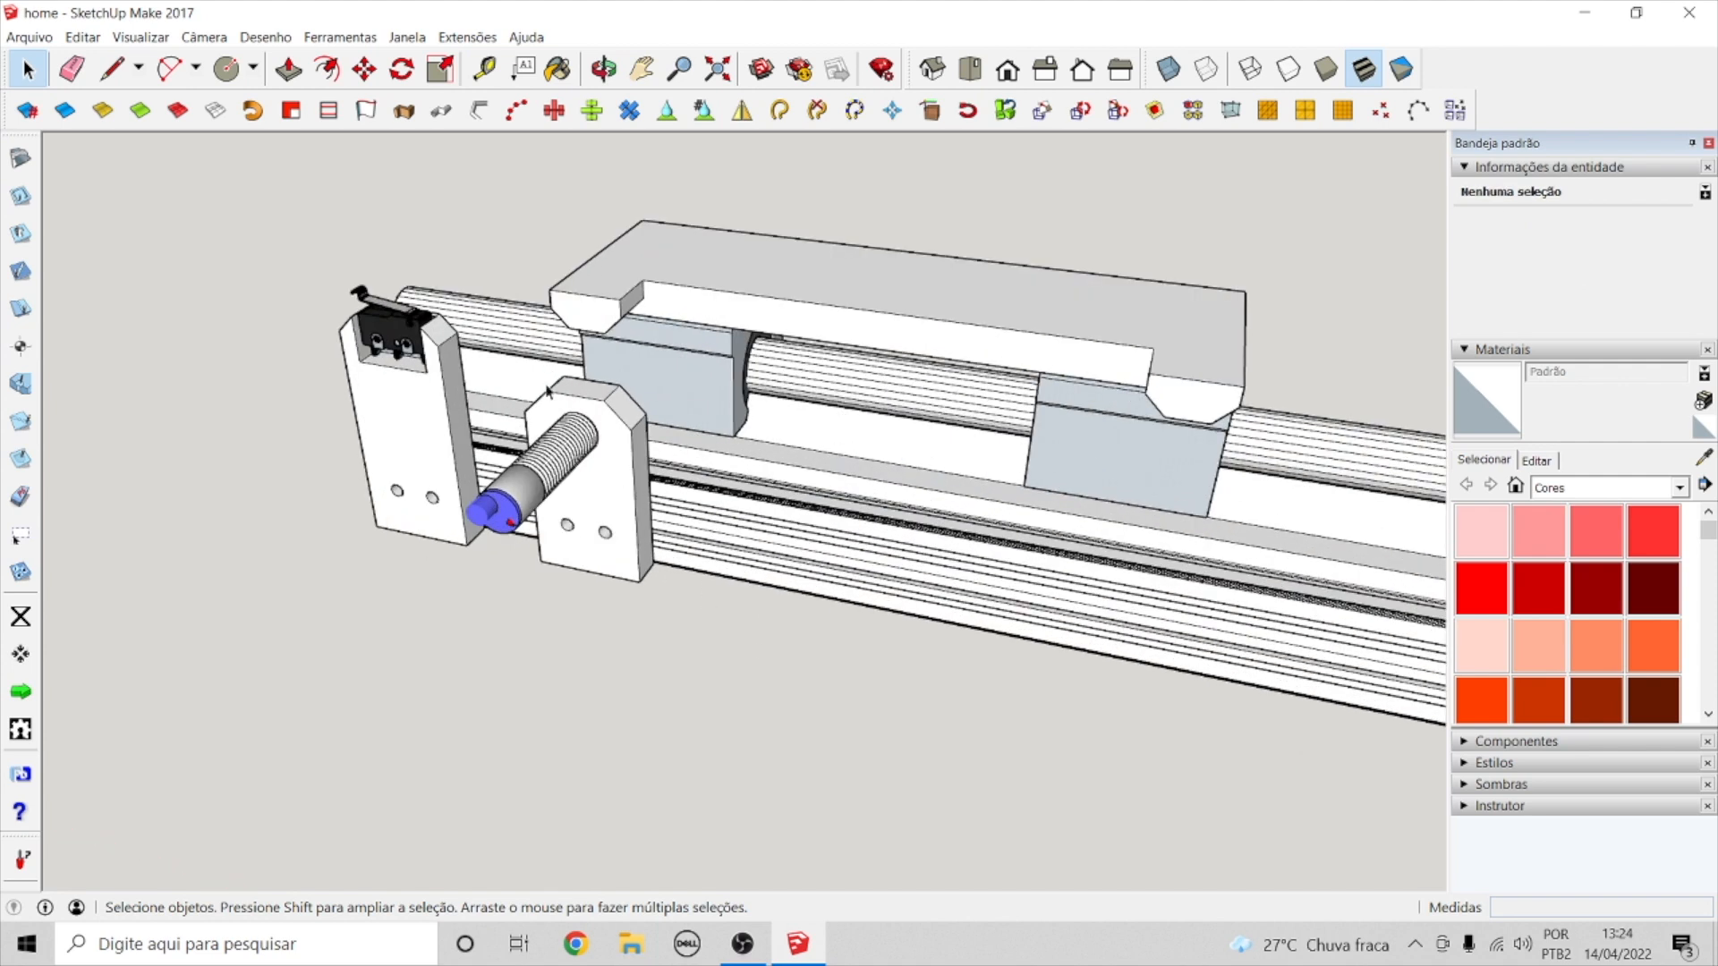
scroll(707, 572, down, 5)
click(649, 73)
drag(696, 412, 486, 399)
click(600, 72)
drag(681, 420, 667, 380)
key(space)
click(478, 332)
click(366, 70)
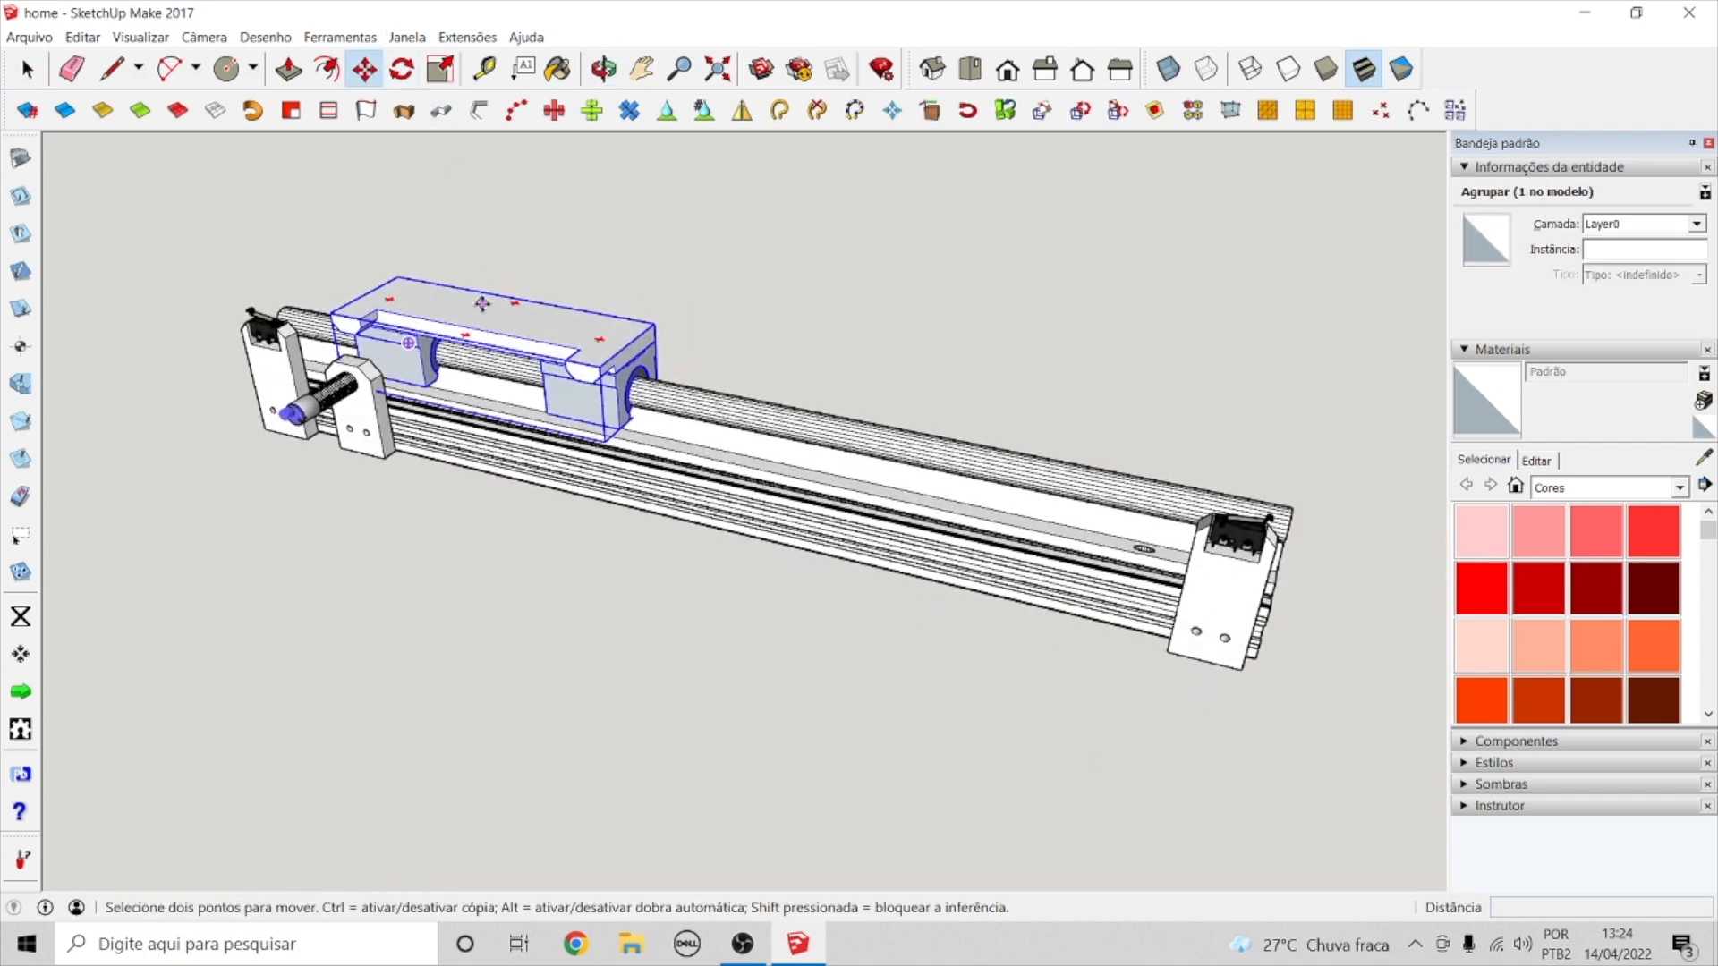
click(476, 310)
click(746, 358)
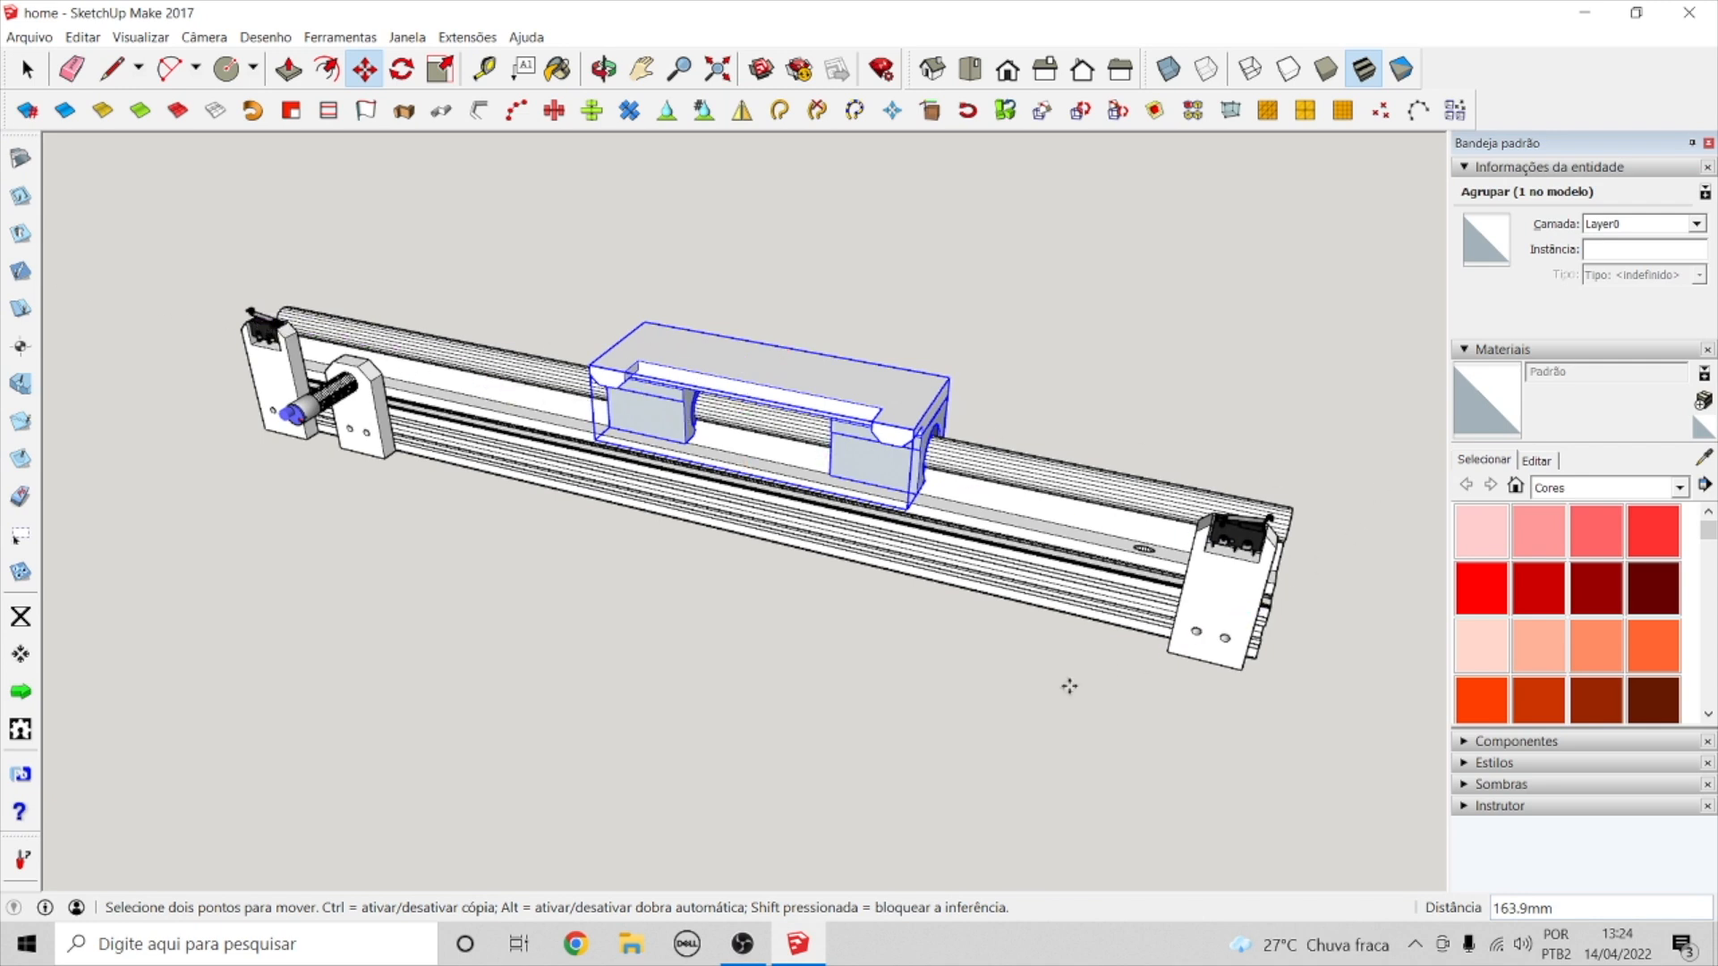
key(space)
click(233, 208)
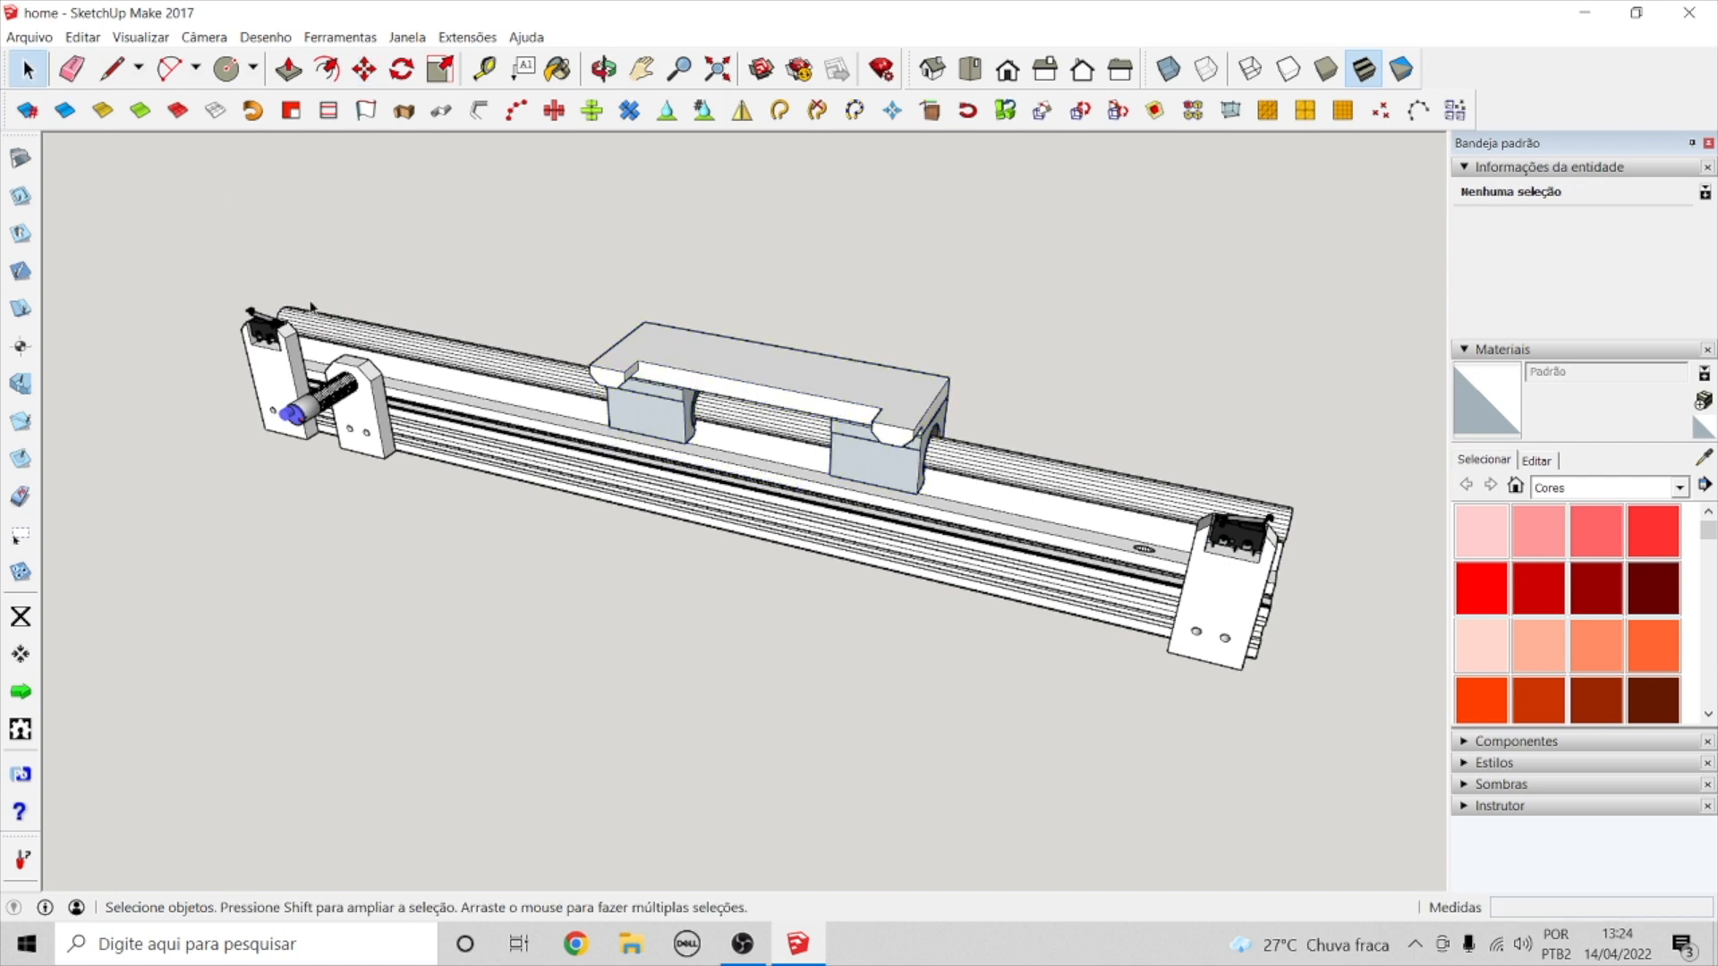
- Point out the limit-switch brackets at both rail ends and the threaded sensor's bracket by selecting each in turn
click(273, 352)
click(1240, 603)
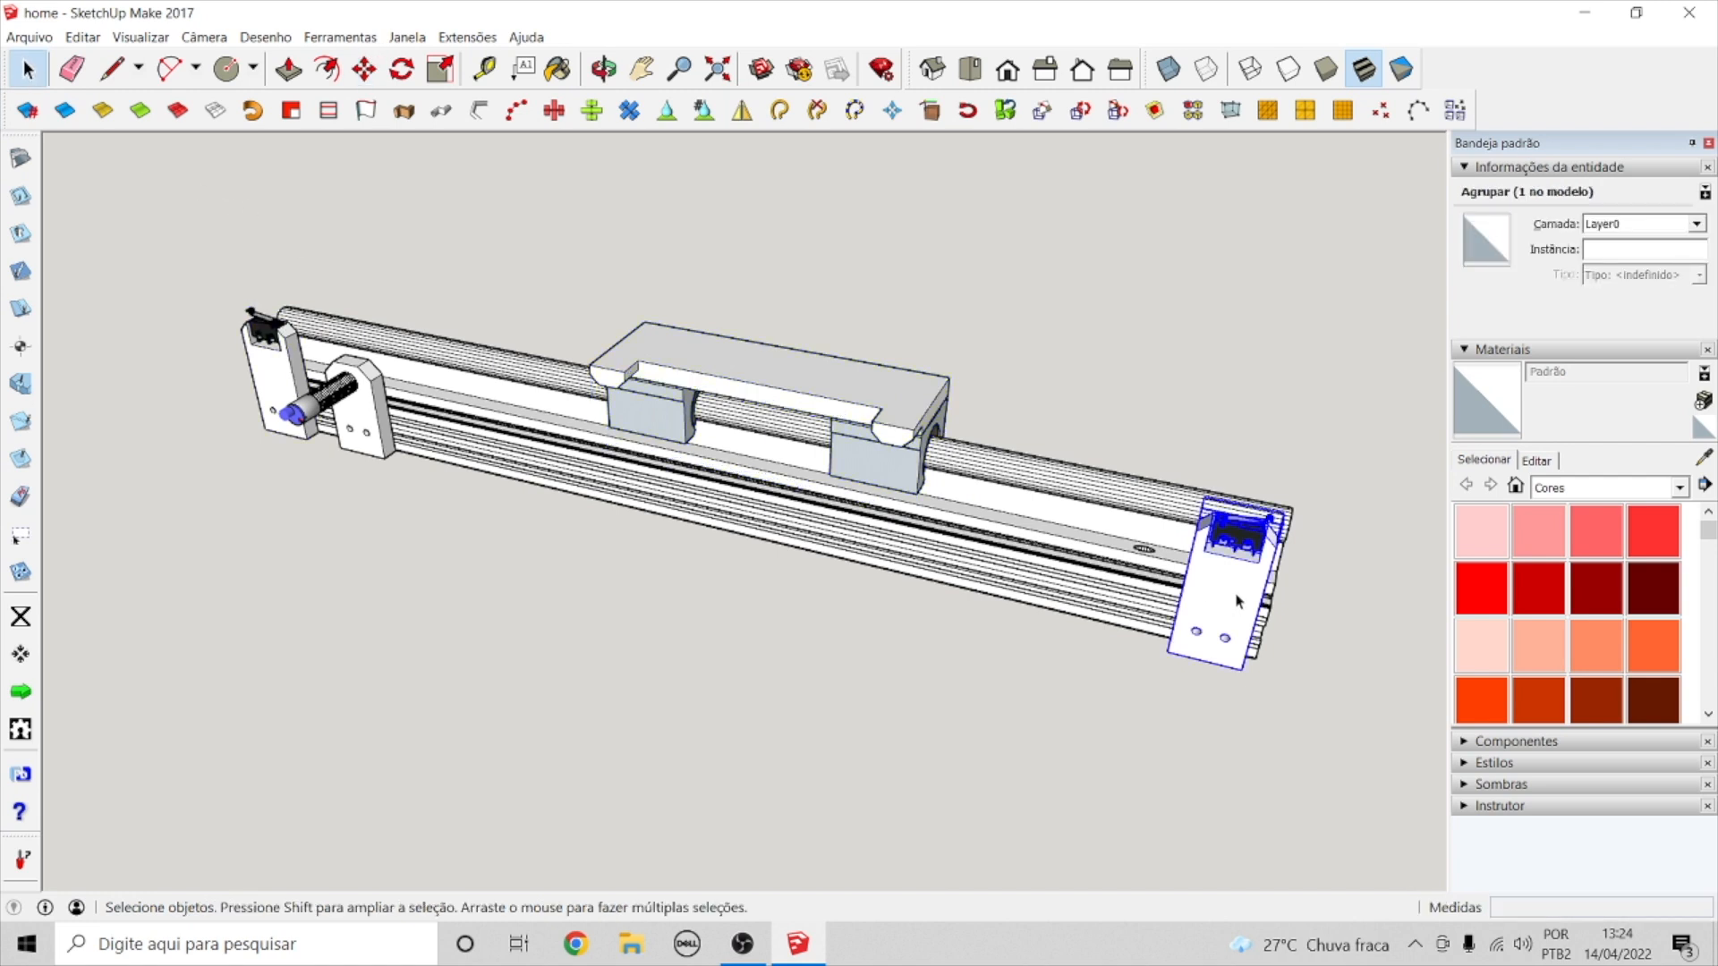
click(277, 347)
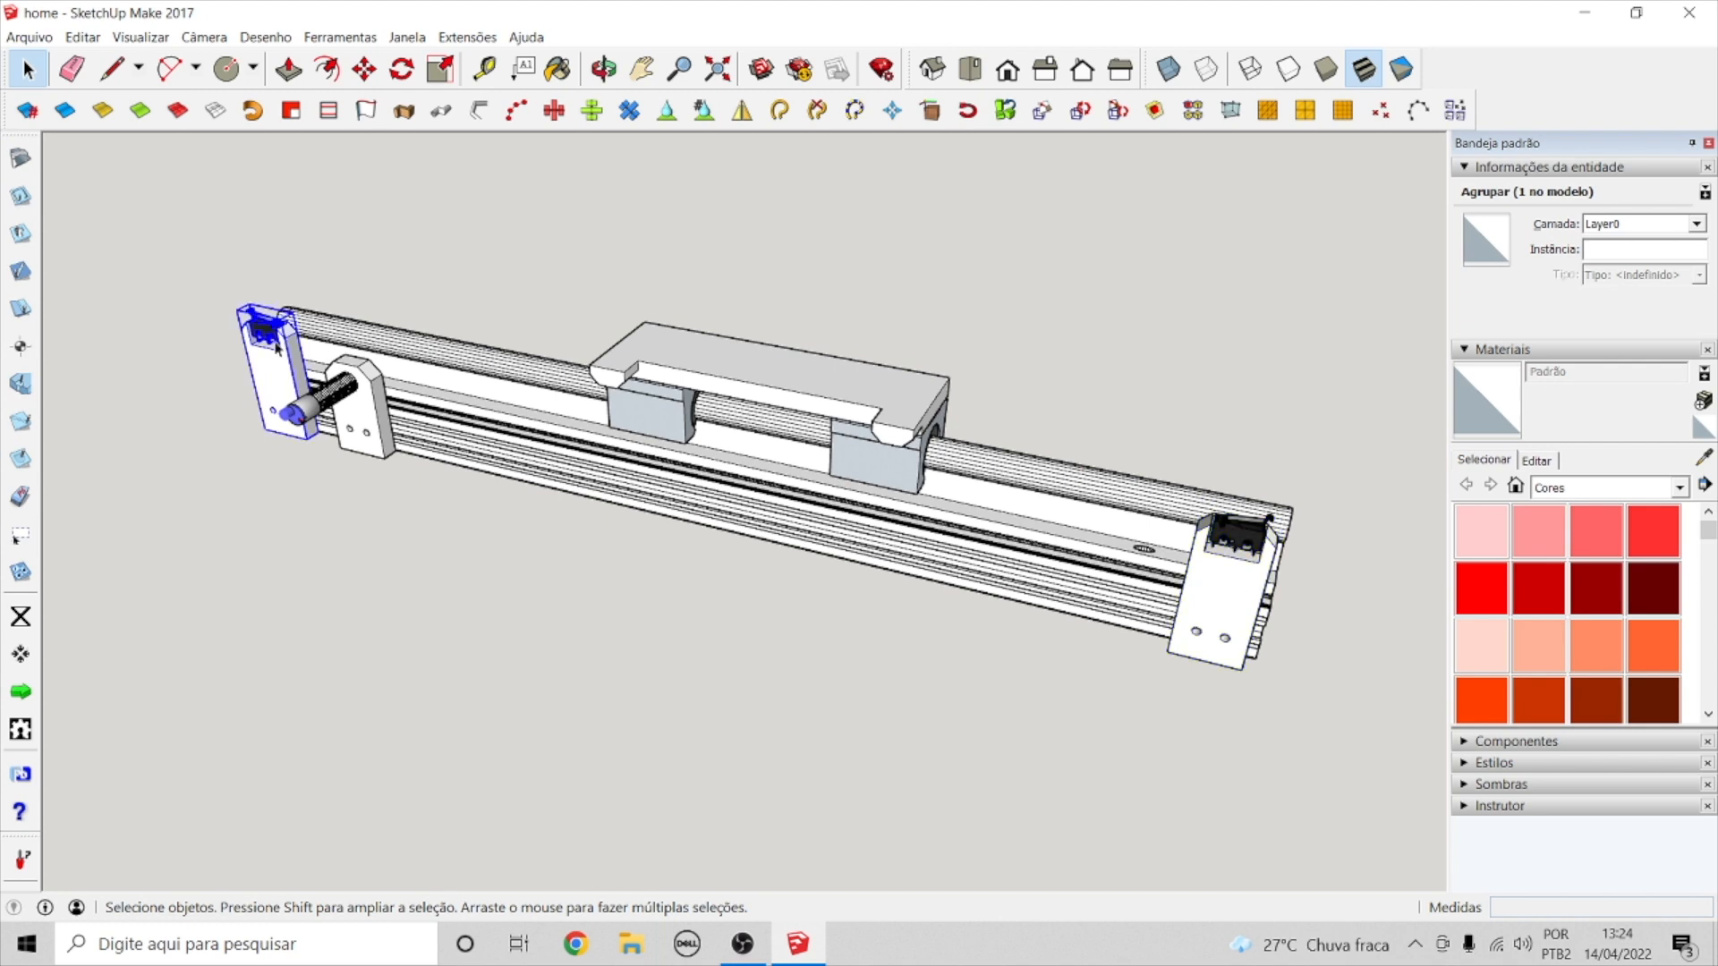
click(727, 606)
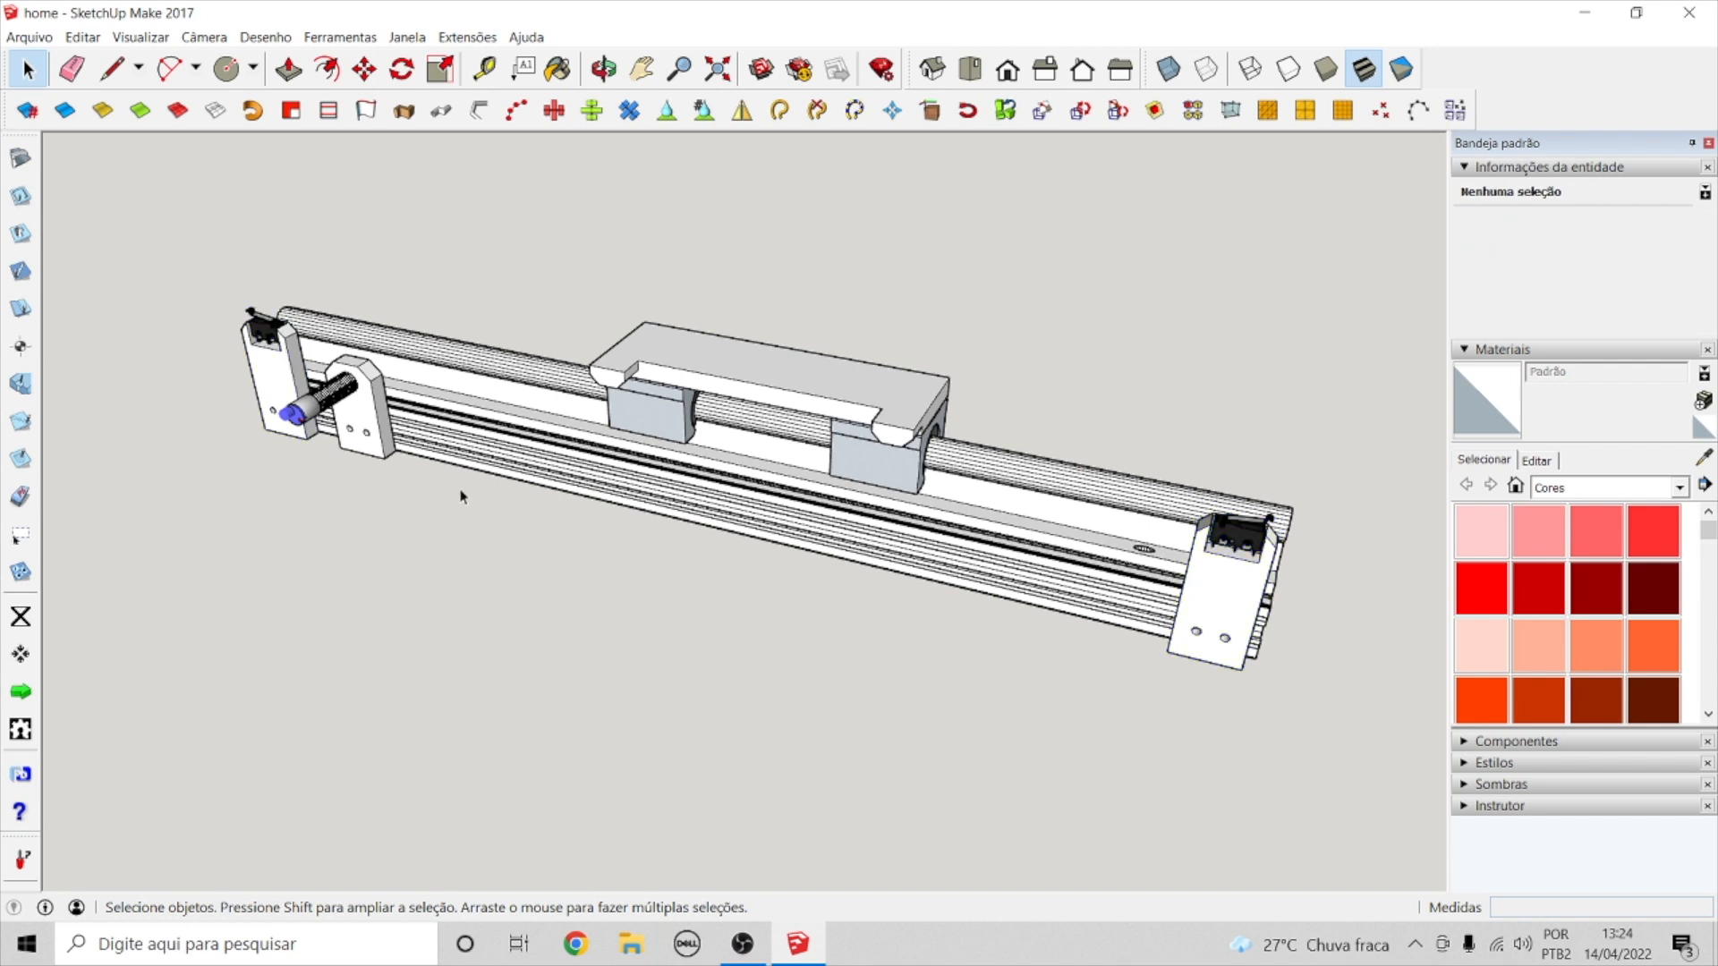
click(358, 408)
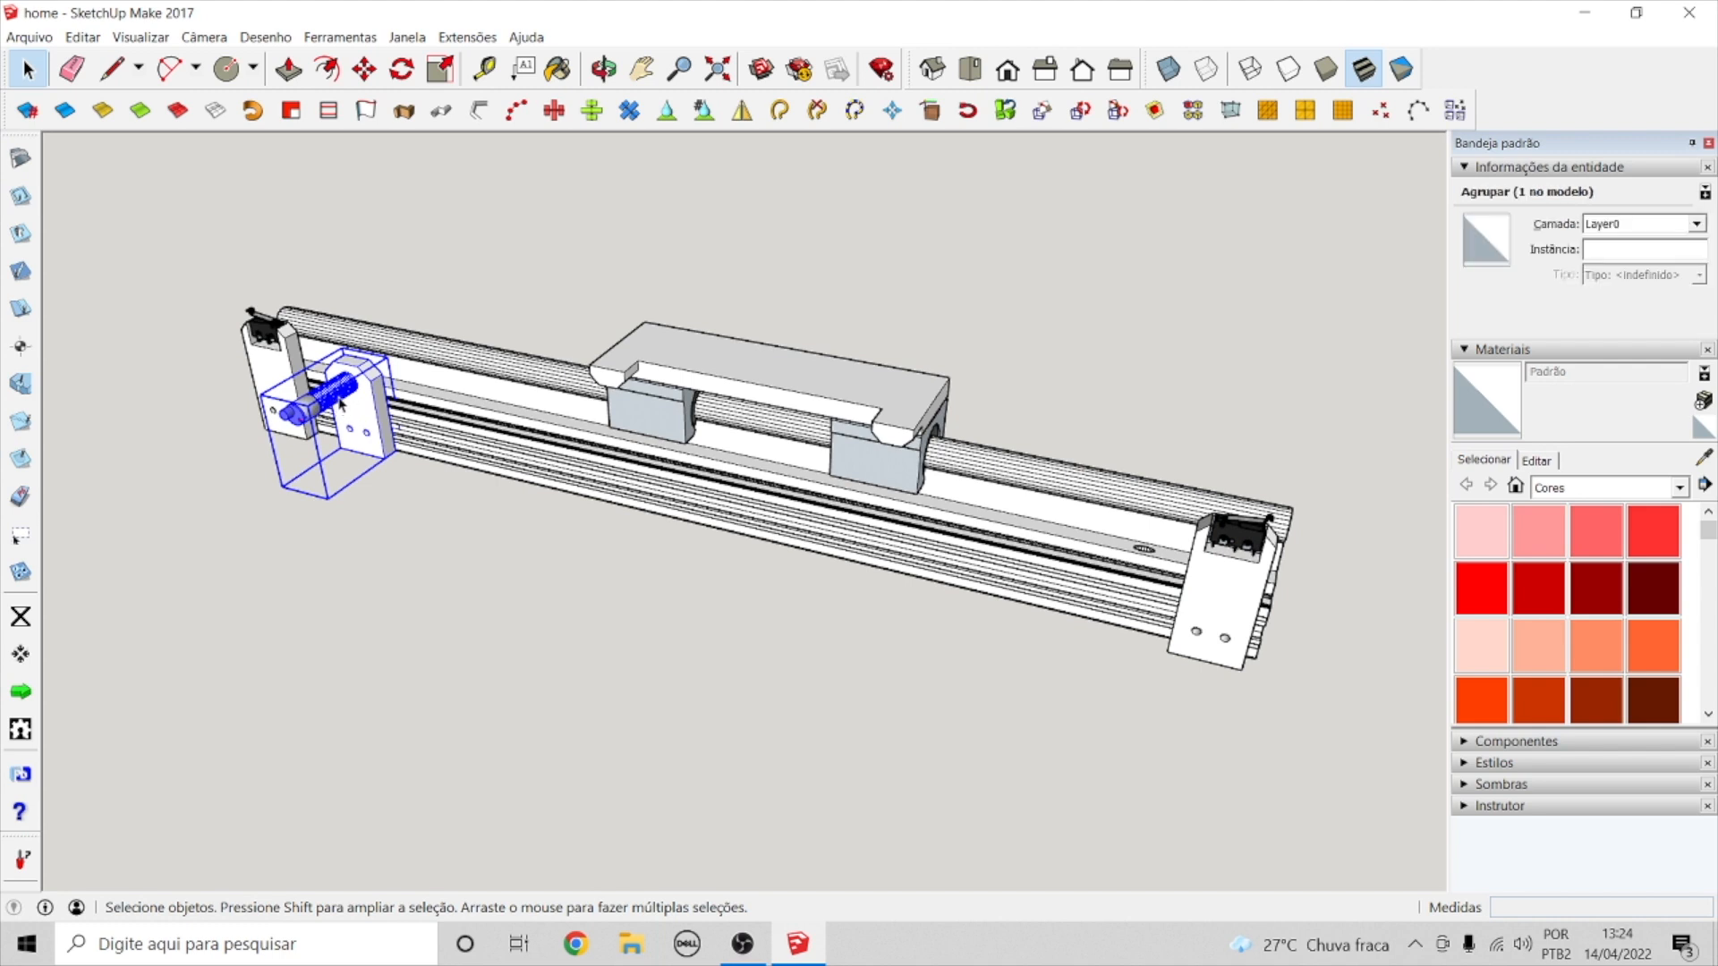
click(430, 606)
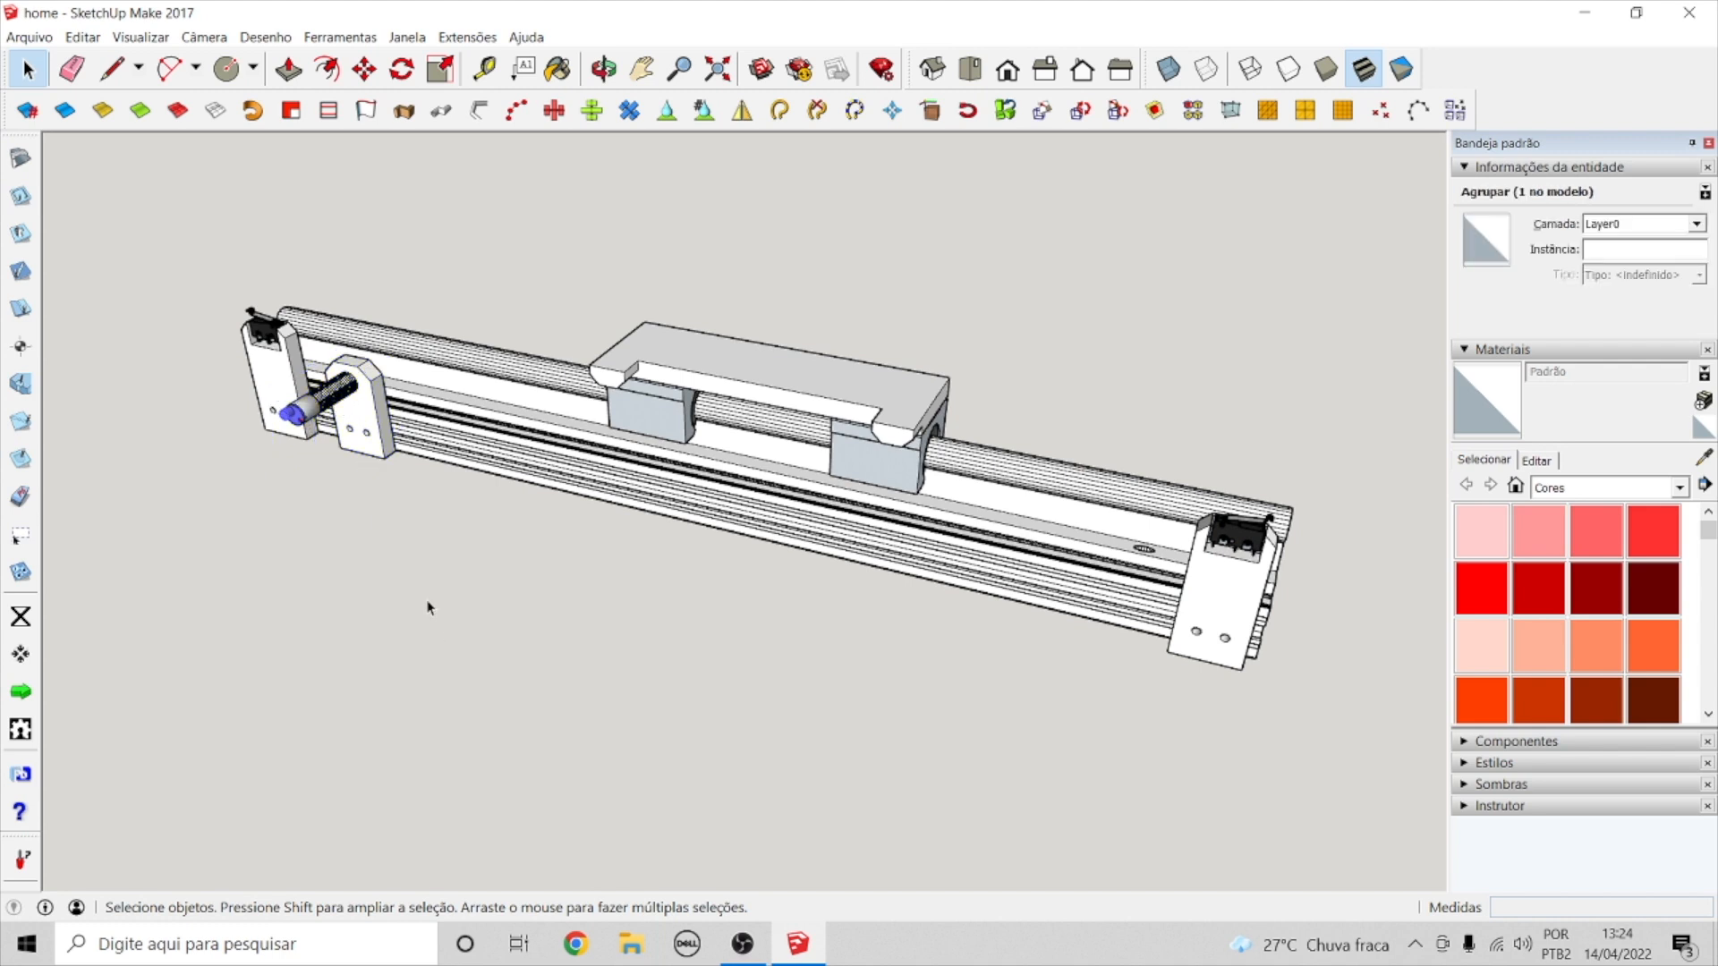
click(367, 416)
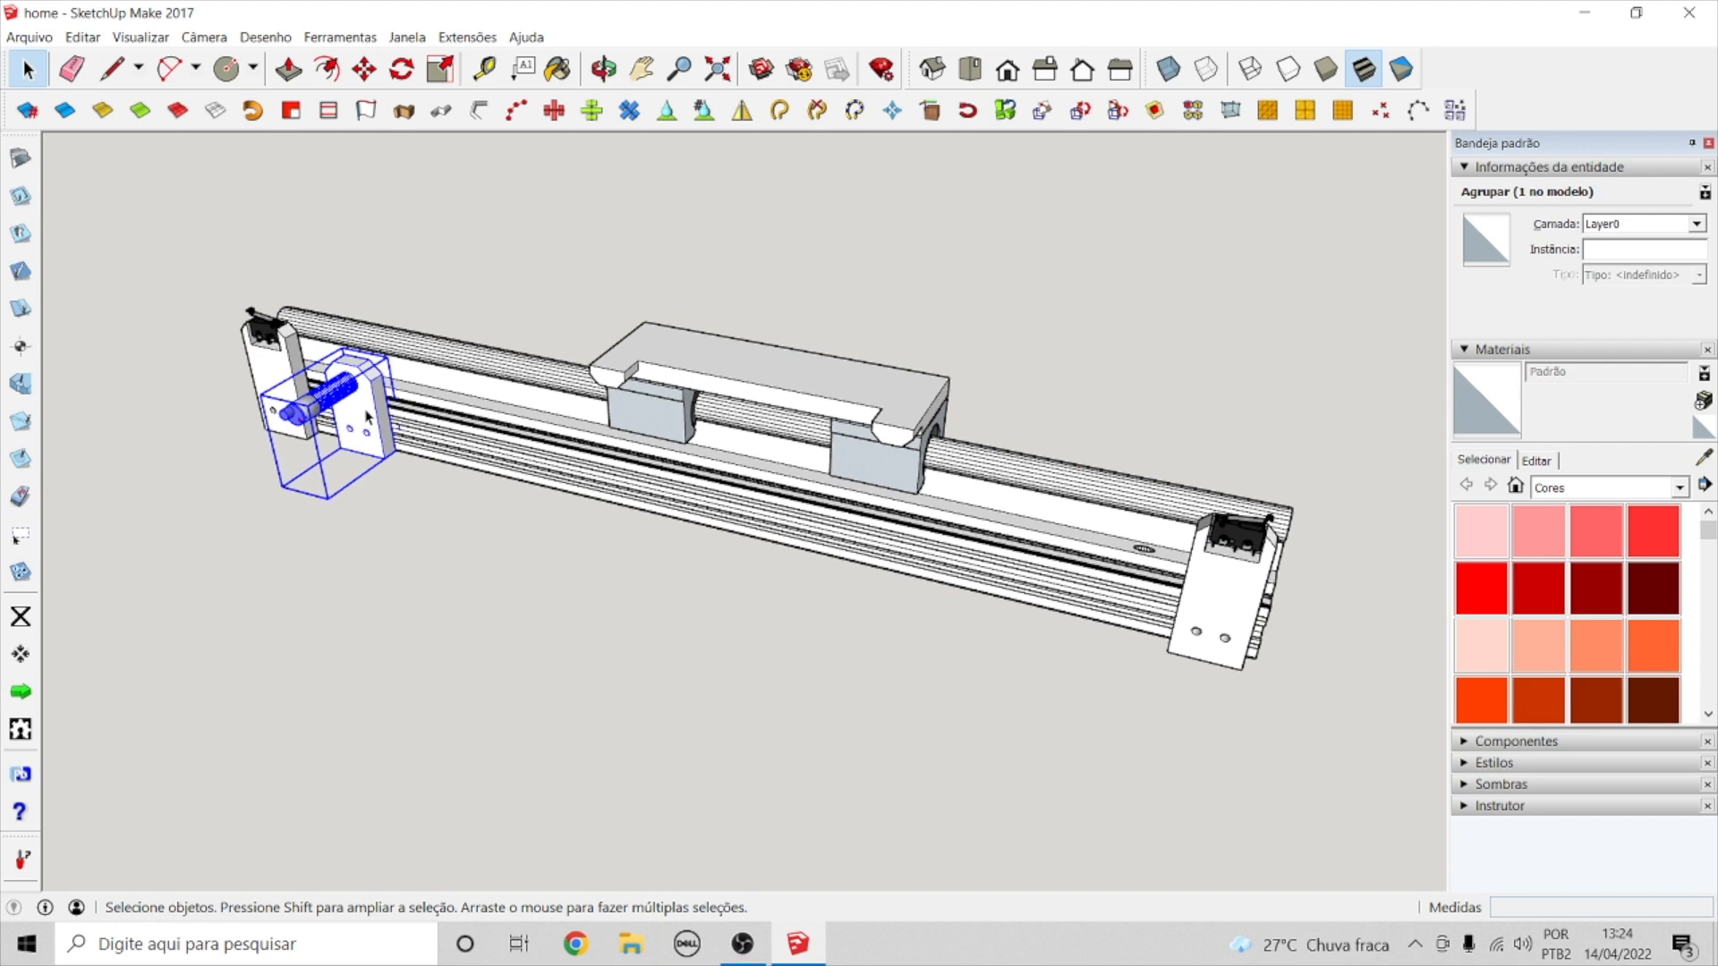
click(418, 516)
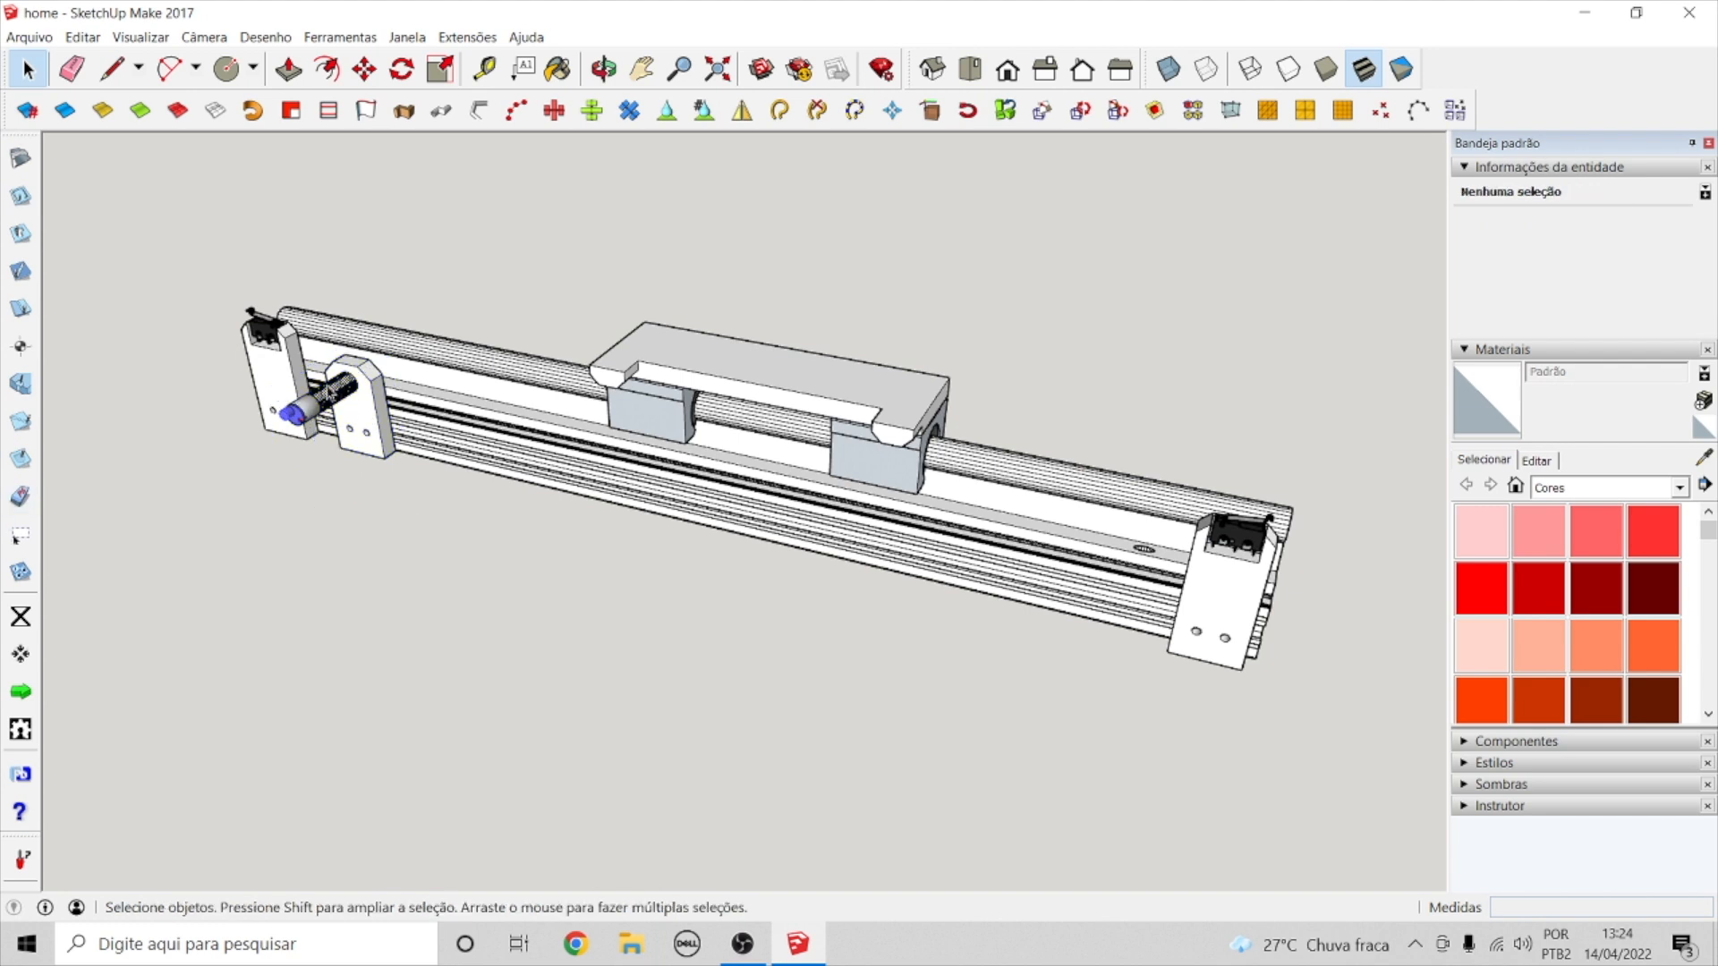
- Move the carriage about 178 mm along the rail so its end bearing block faces the threaded sensor
click(604, 69)
drag(609, 143, 985, 243)
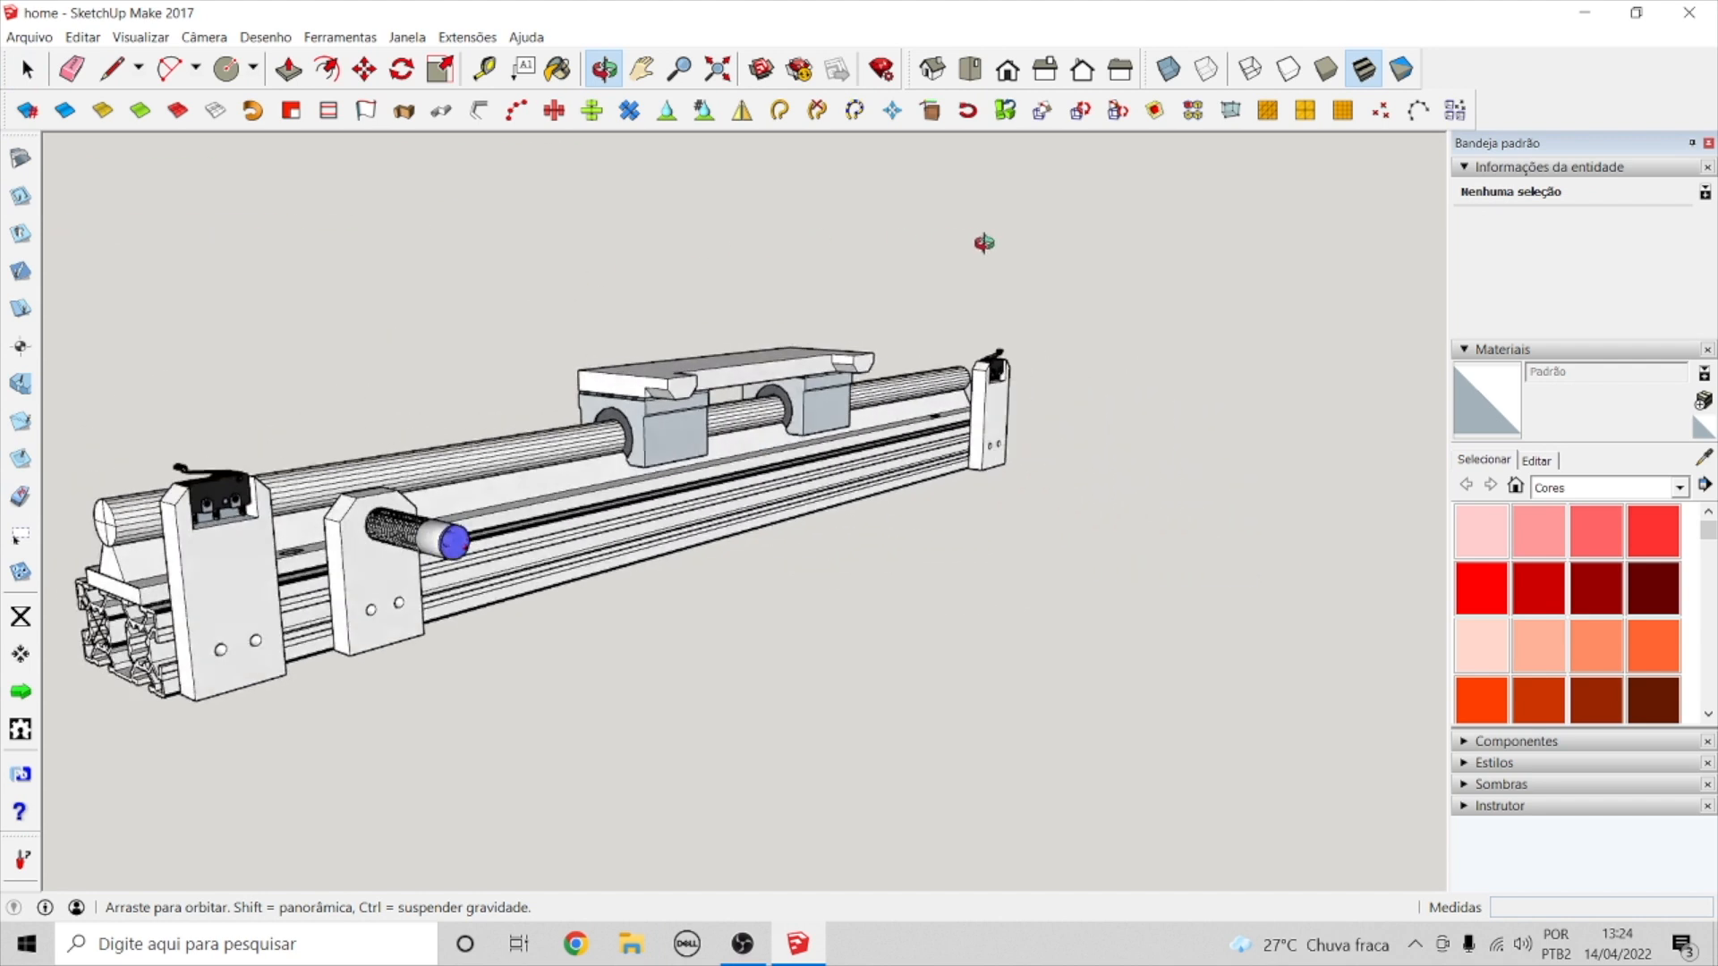
drag(803, 473, 793, 536)
scroll(794, 535, up, 1)
scroll(1000, 313, down, 5)
drag(854, 414, 806, 491)
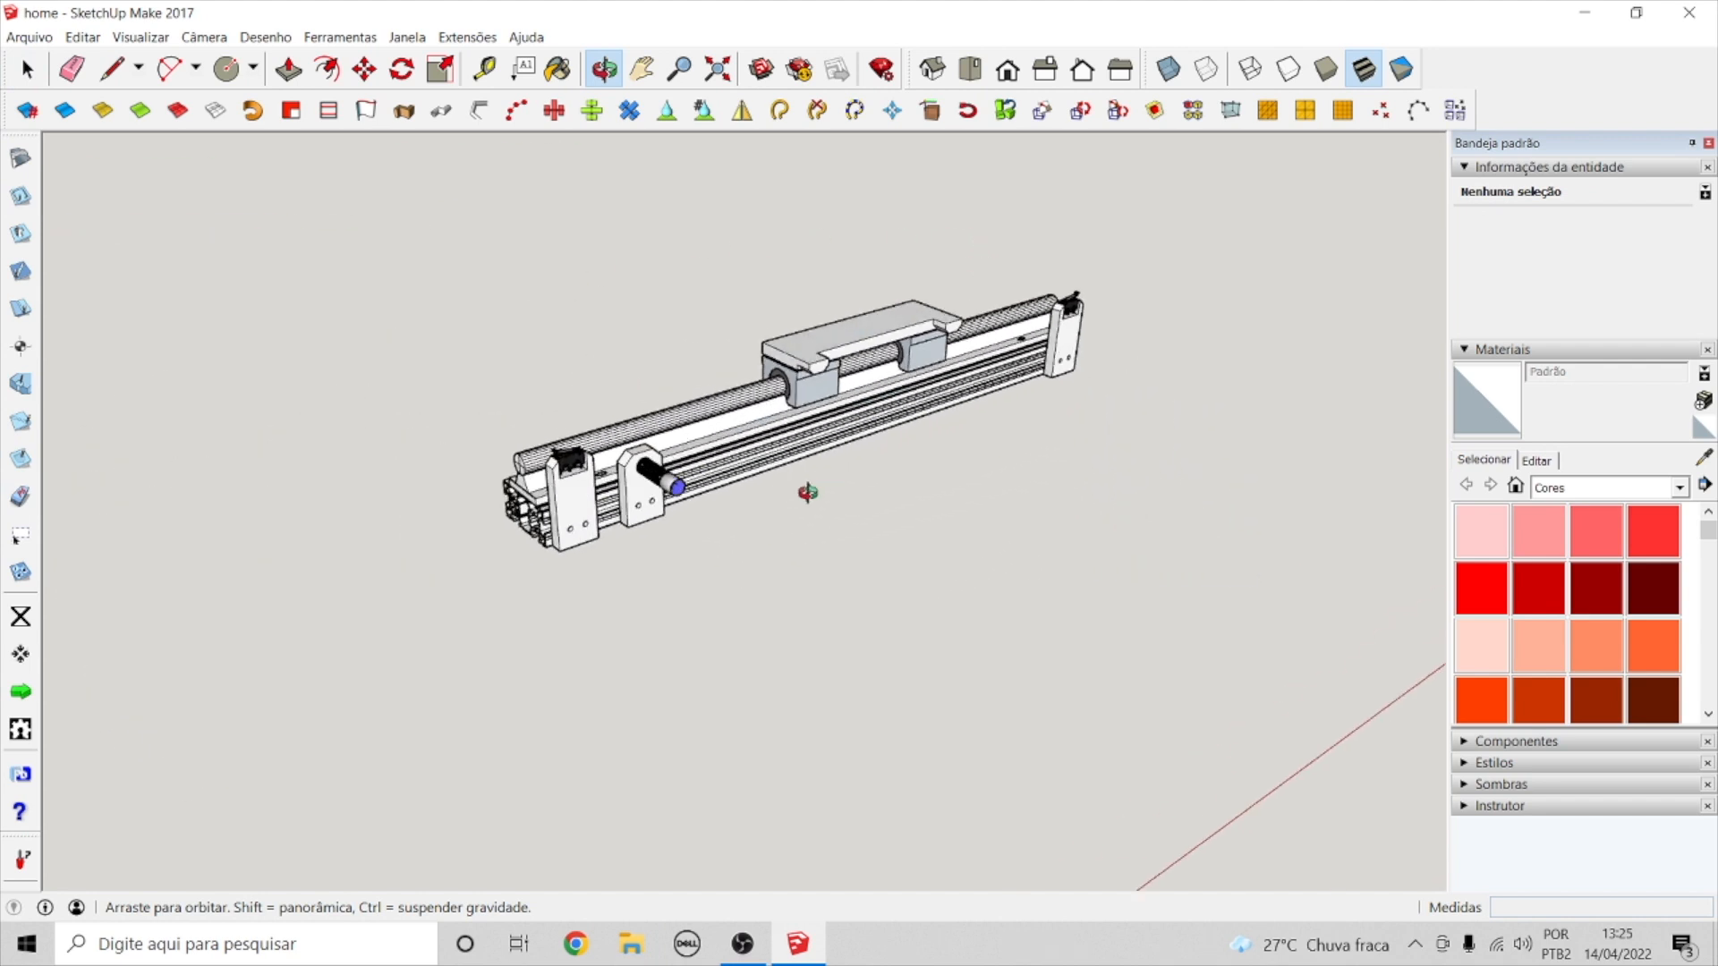
click(28, 69)
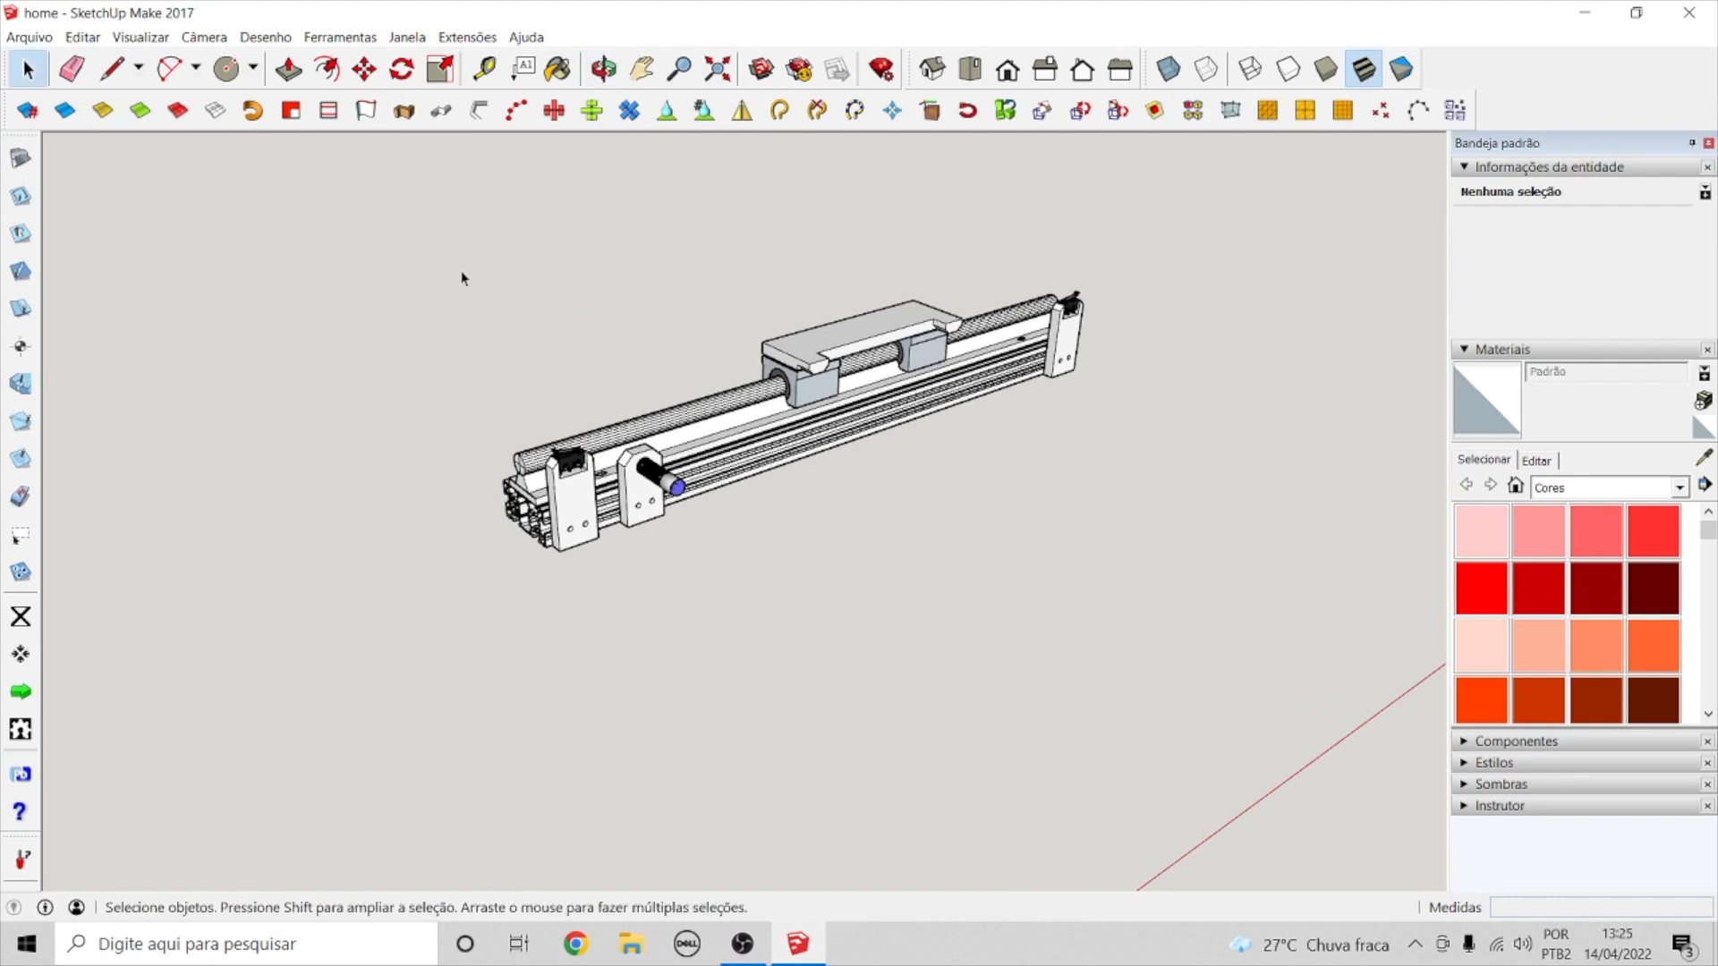
scroll(784, 407, up, 3)
click(905, 269)
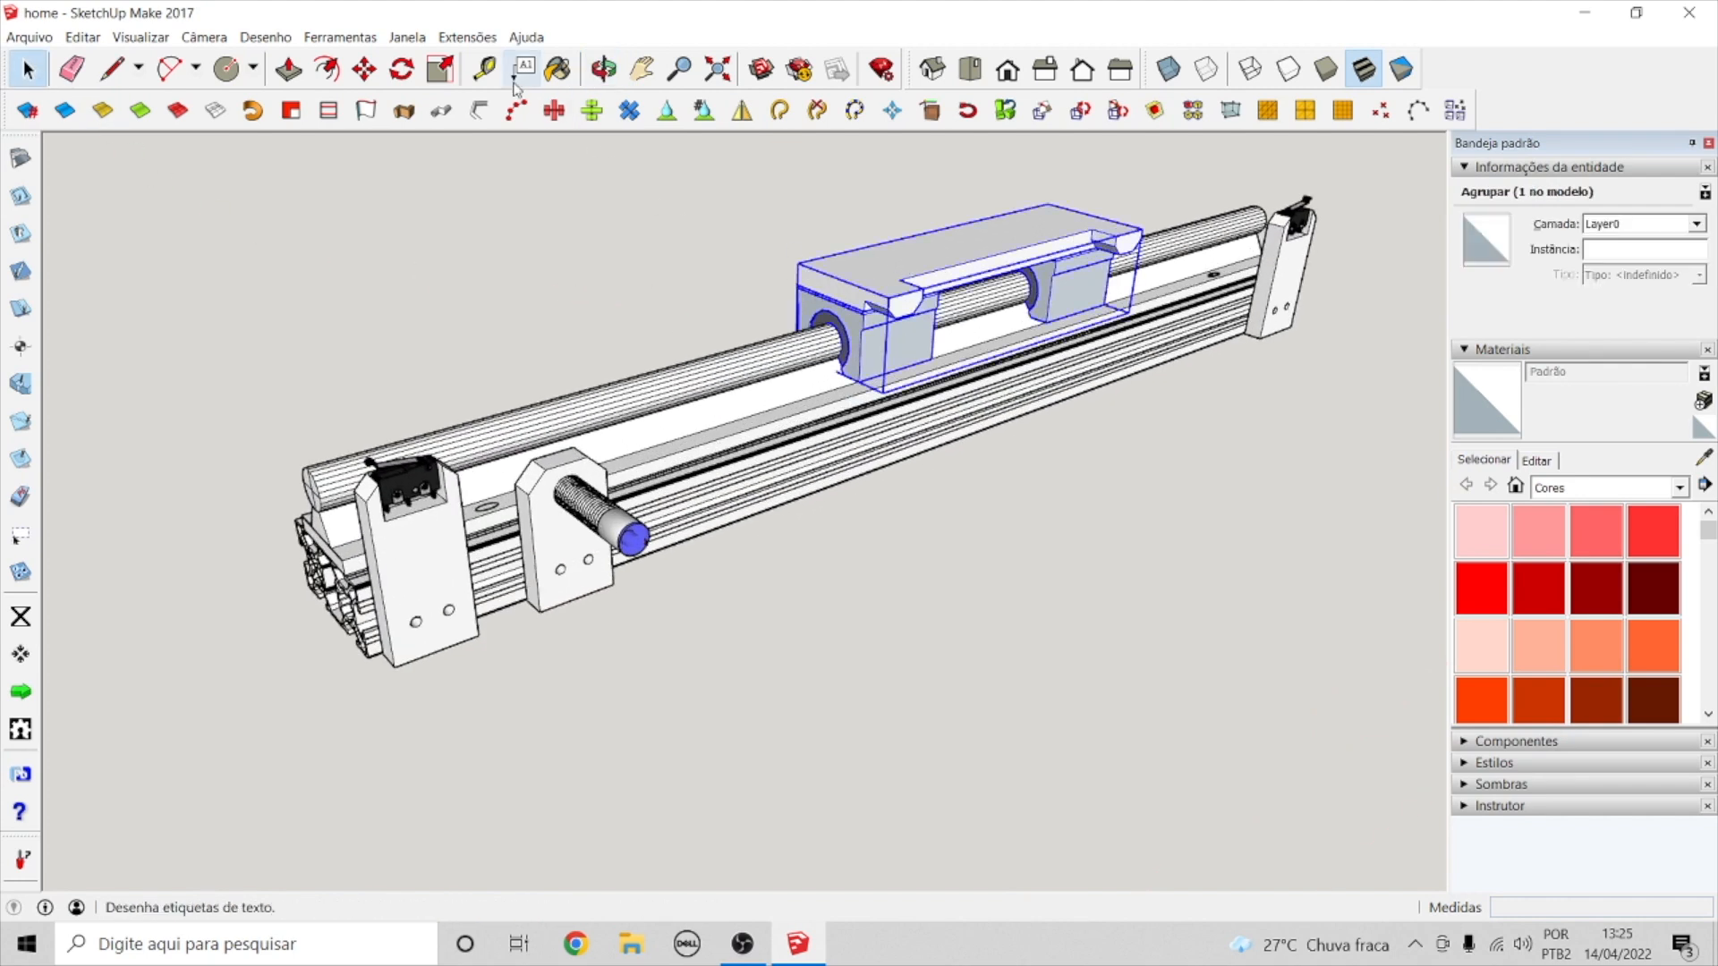
click(364, 69)
click(953, 240)
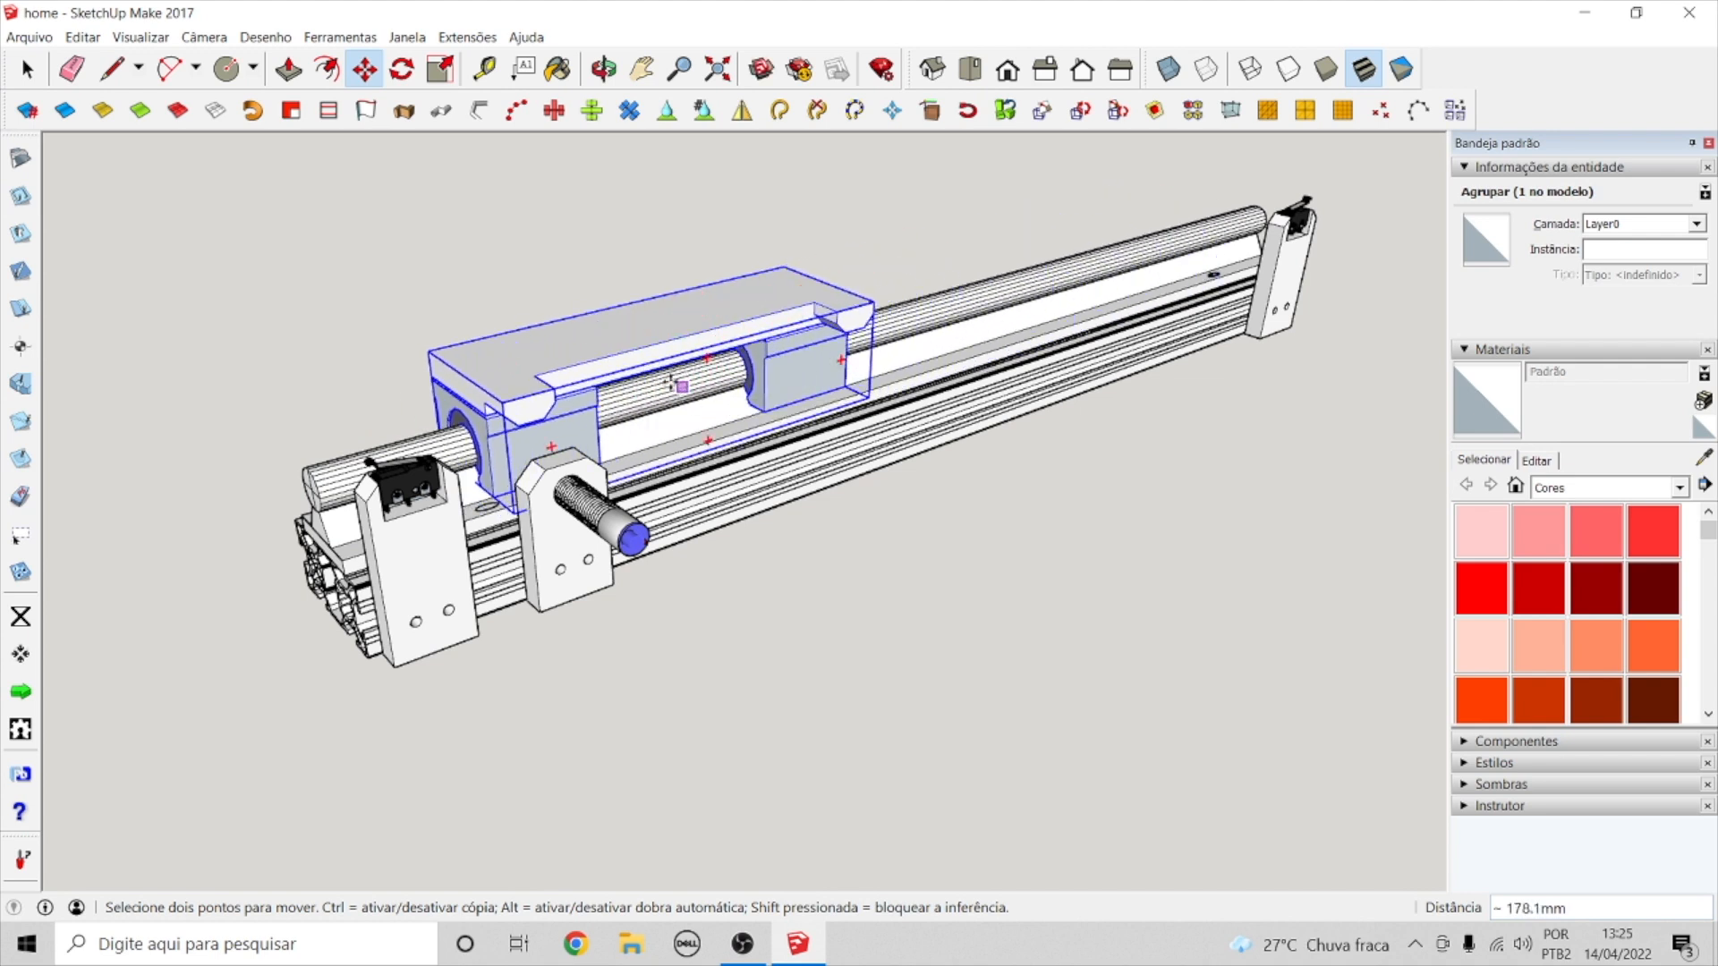
click(679, 319)
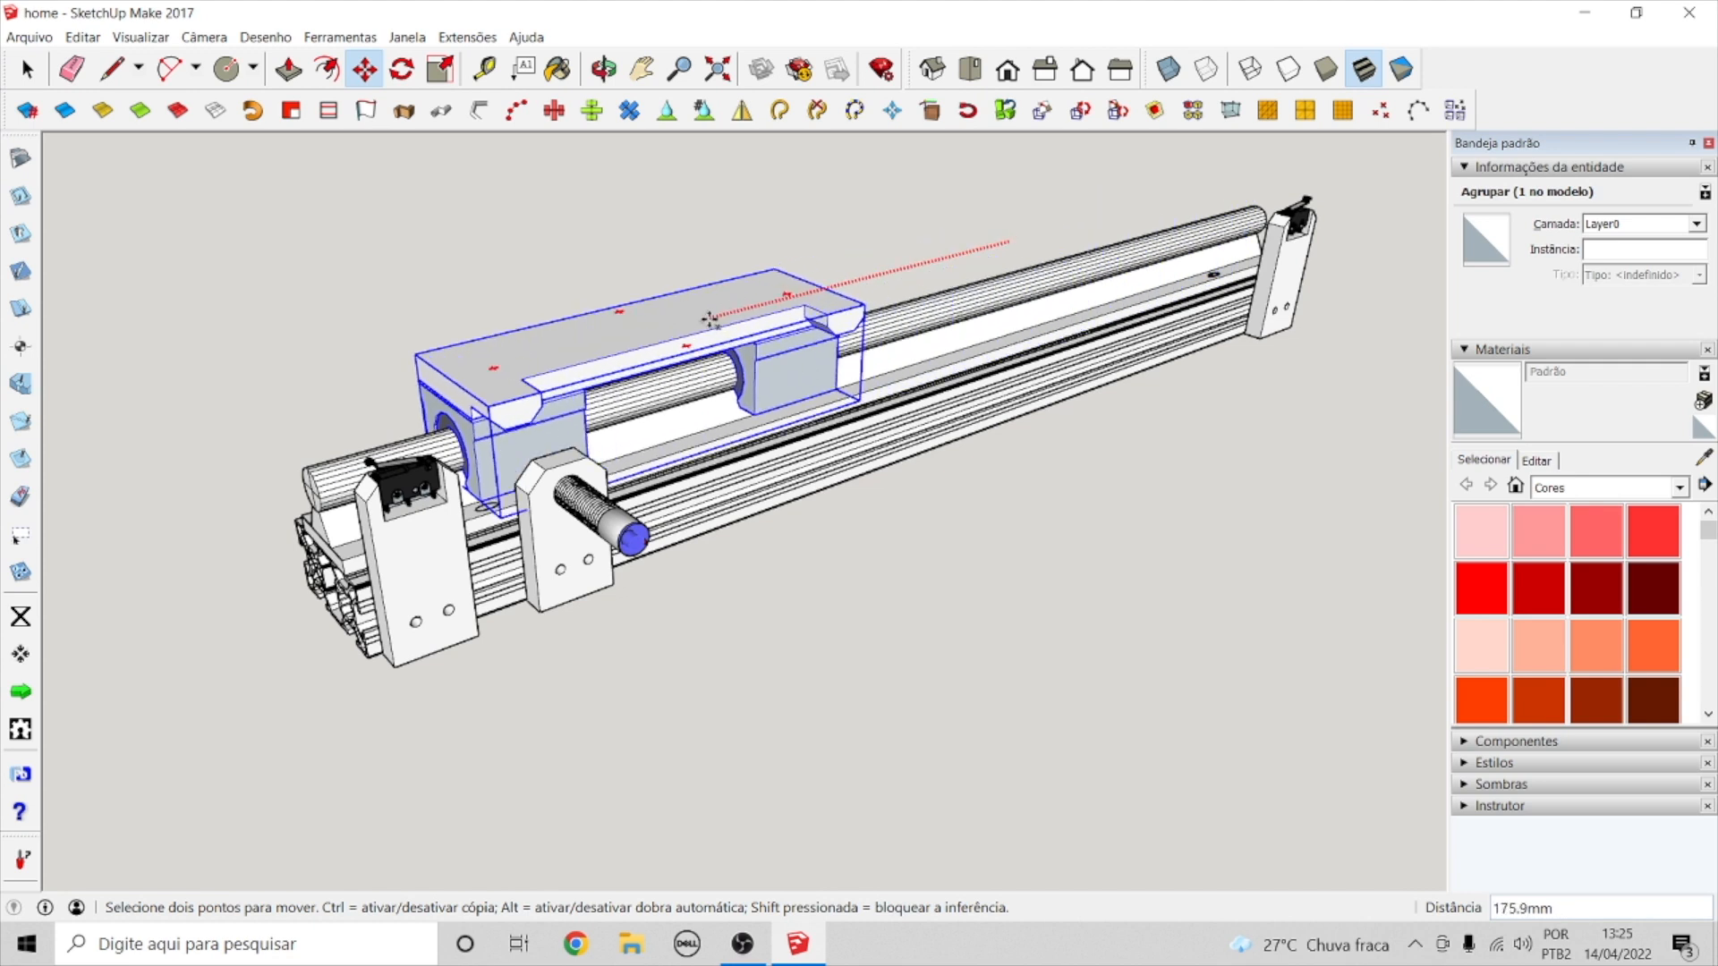
click(720, 317)
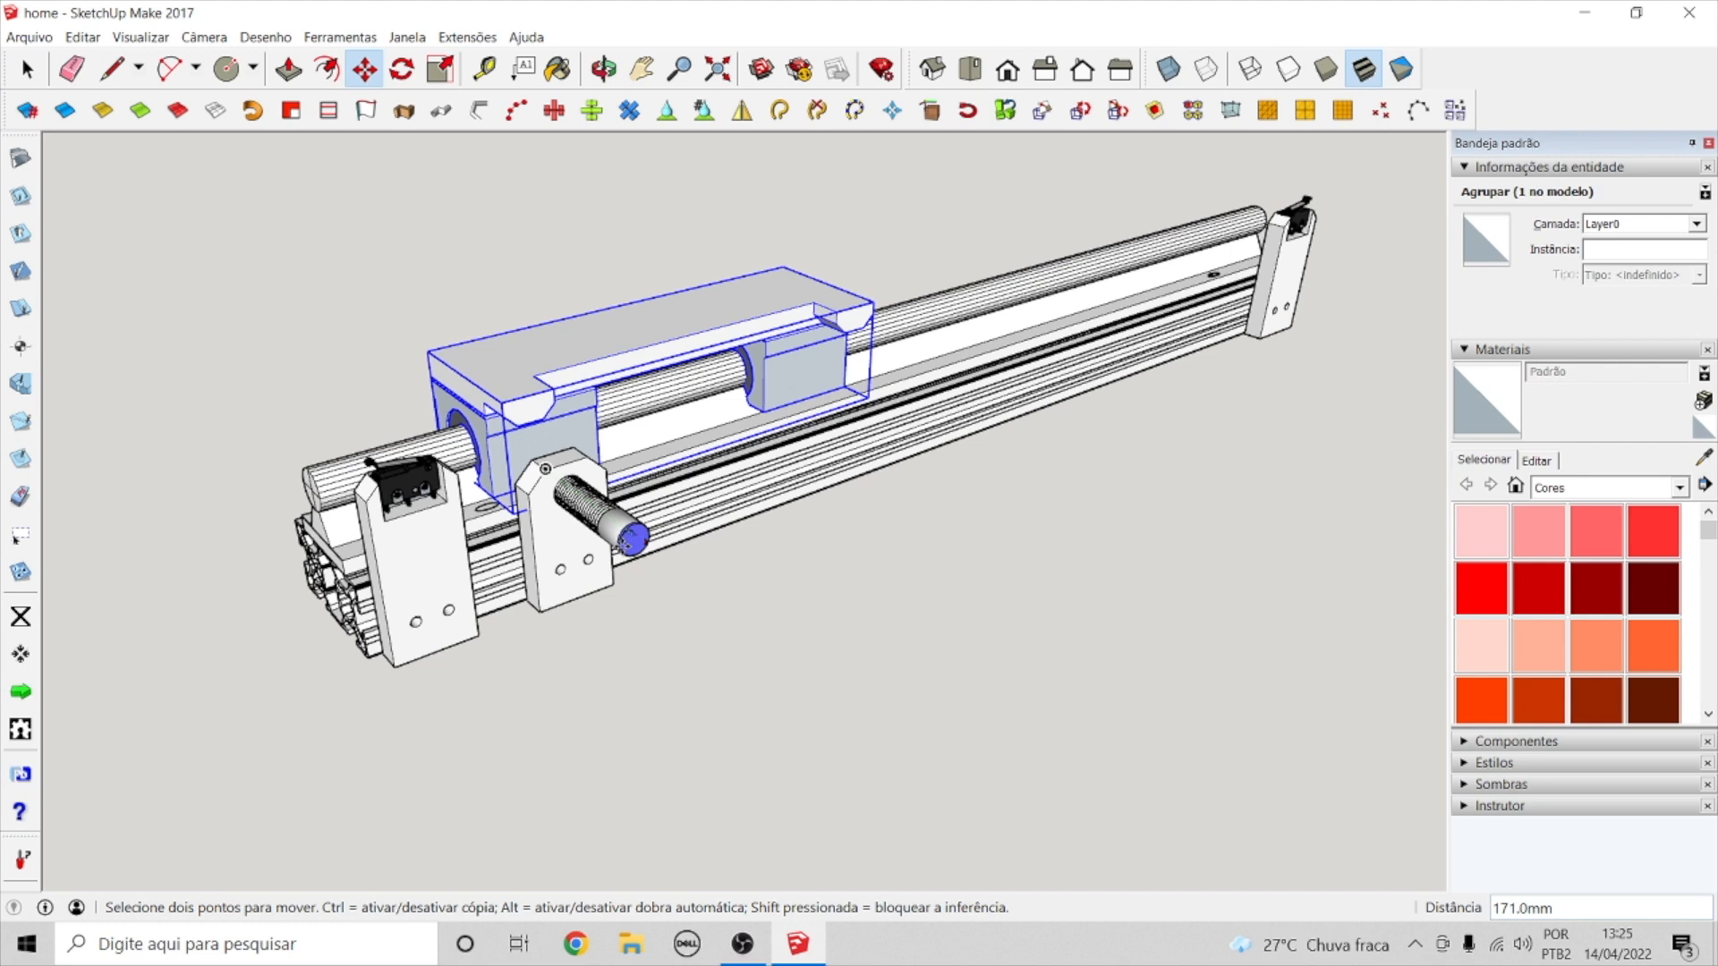
- Examine the gap between the threaded sensor's blue tip and the carriage's bearing block close up from the rail's end
click(604, 69)
drag(680, 421, 856, 414)
scroll(805, 403, up, 8)
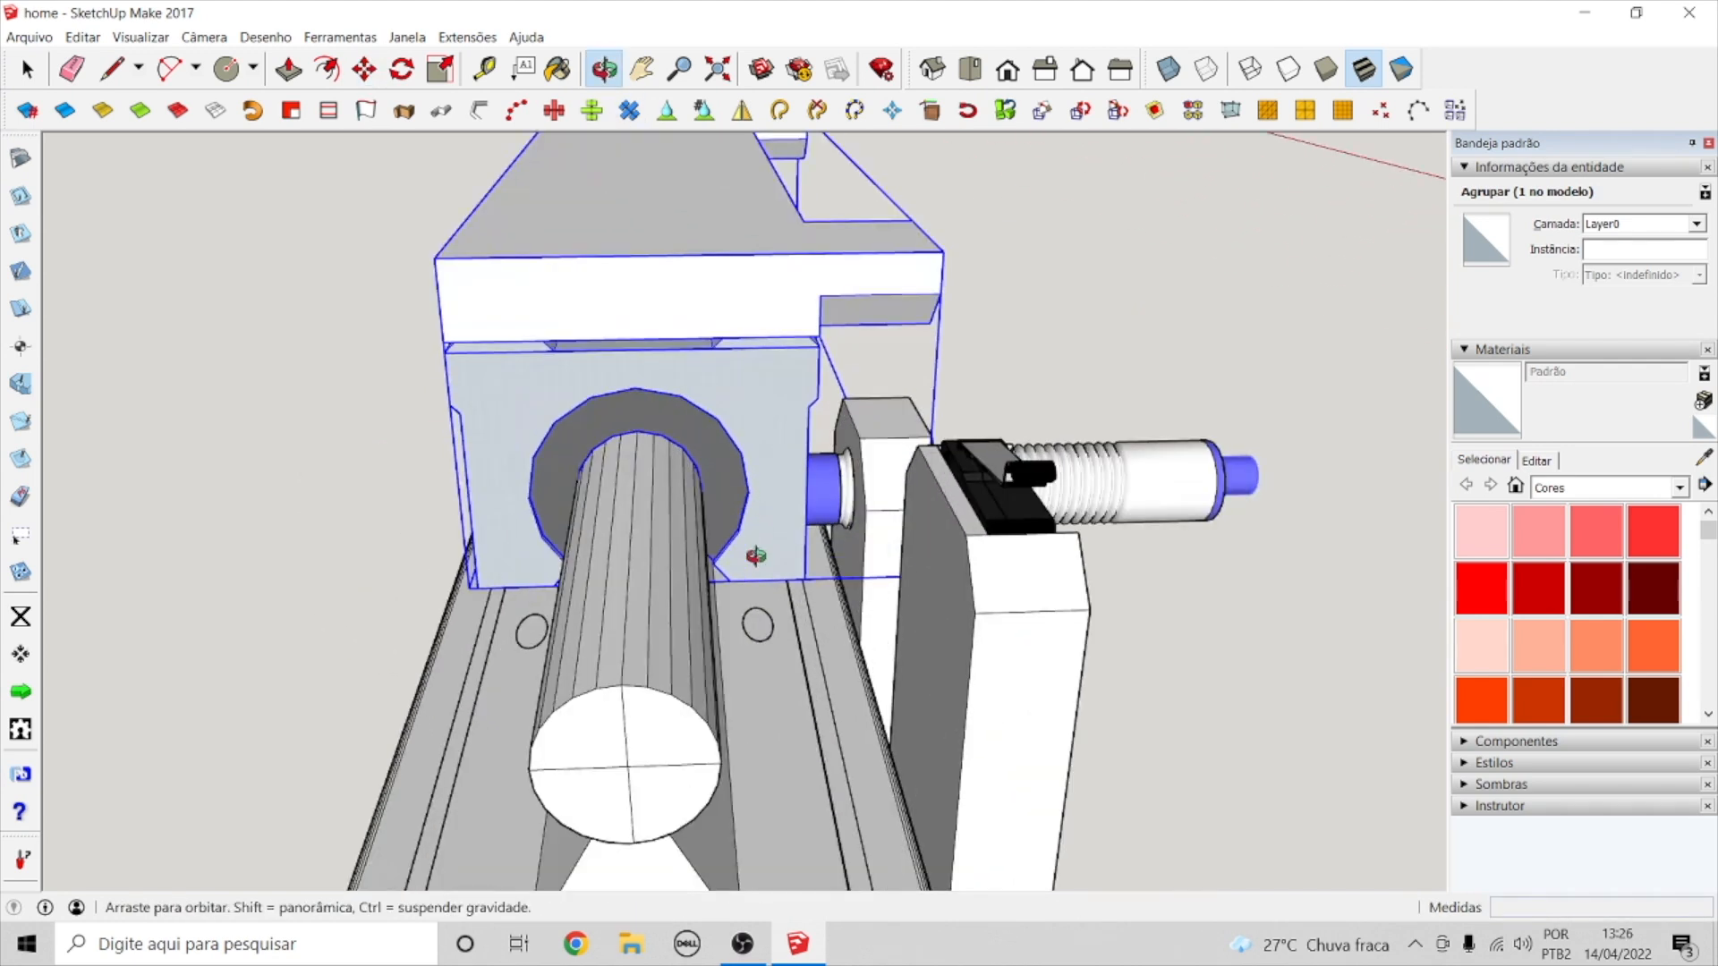
drag(702, 374, 958, 397)
drag(834, 521, 557, 519)
scroll(555, 521, down, 6)
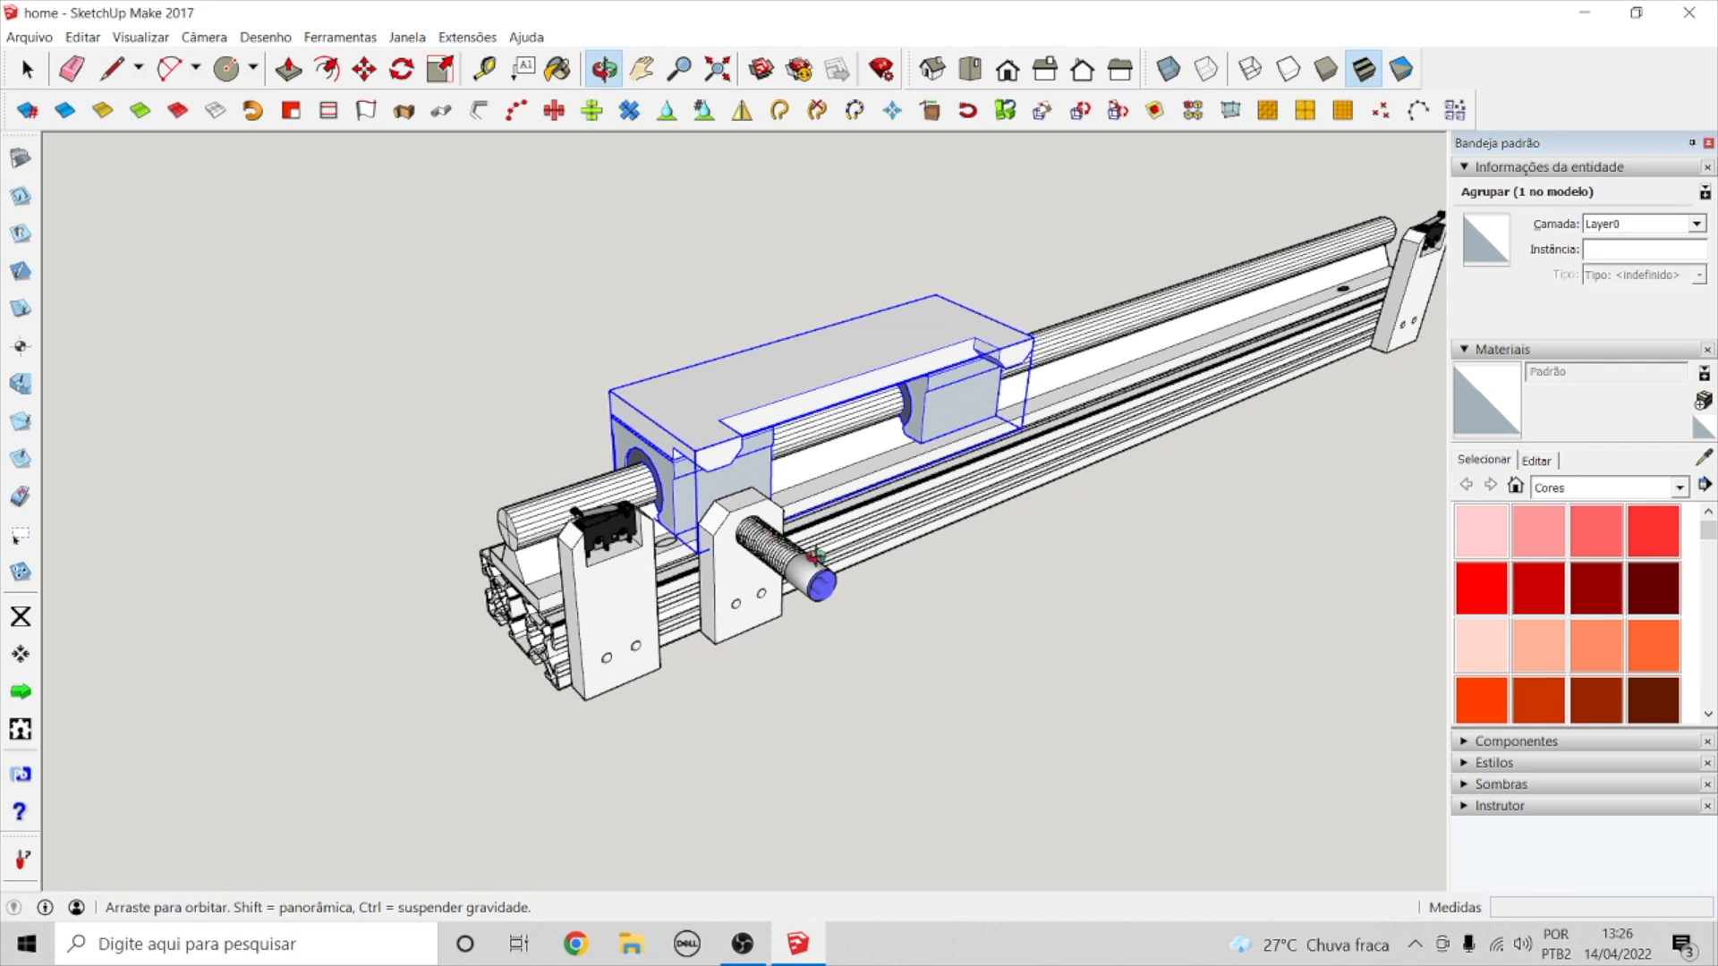
key(space)
click(984, 656)
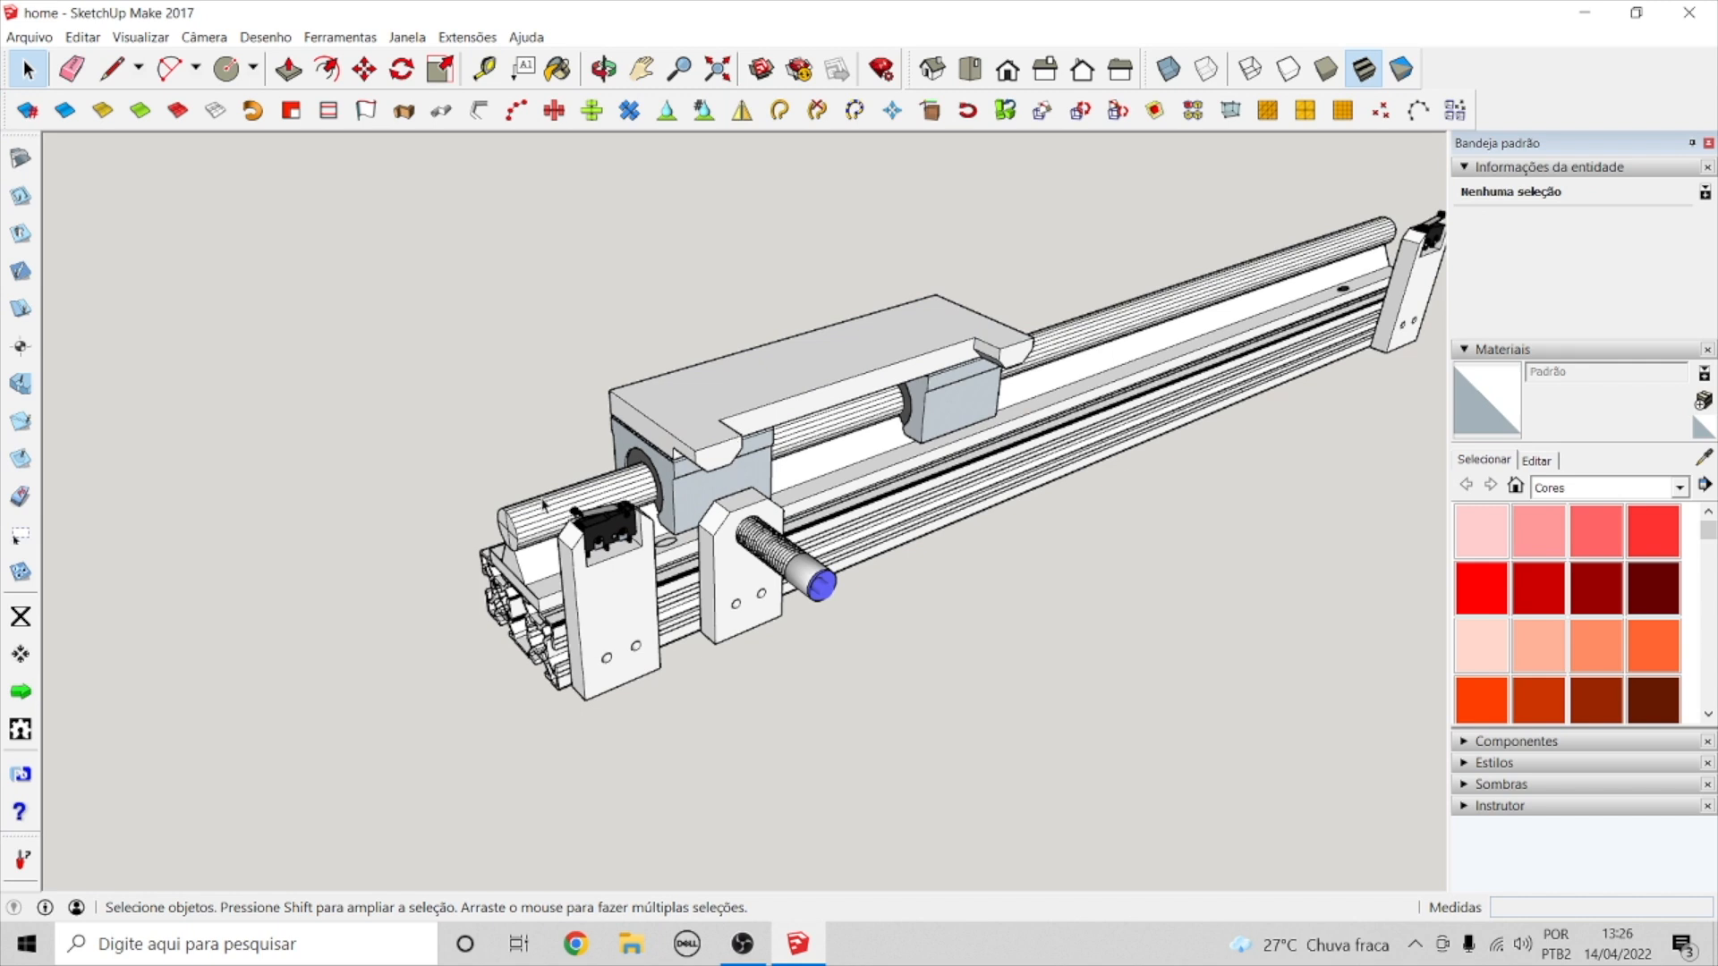
- Move the carriage about 195 mm along the rail, away from the threaded sensor
scroll(508, 501, down, 3)
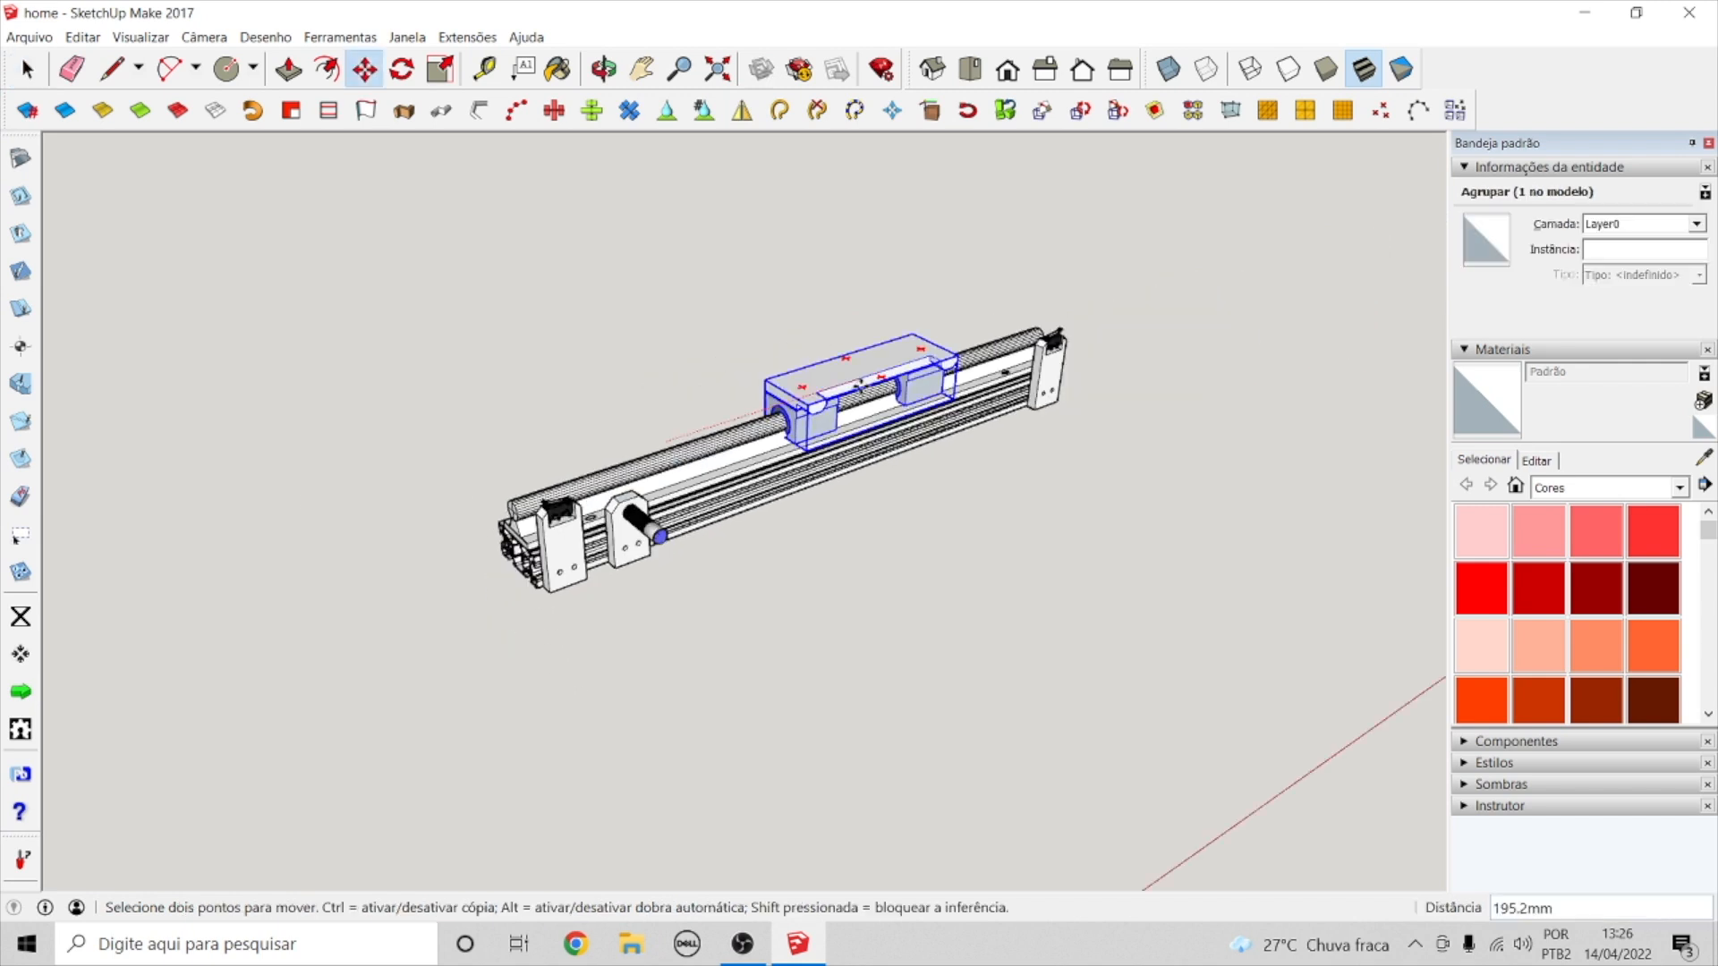
key(space)
click(683, 633)
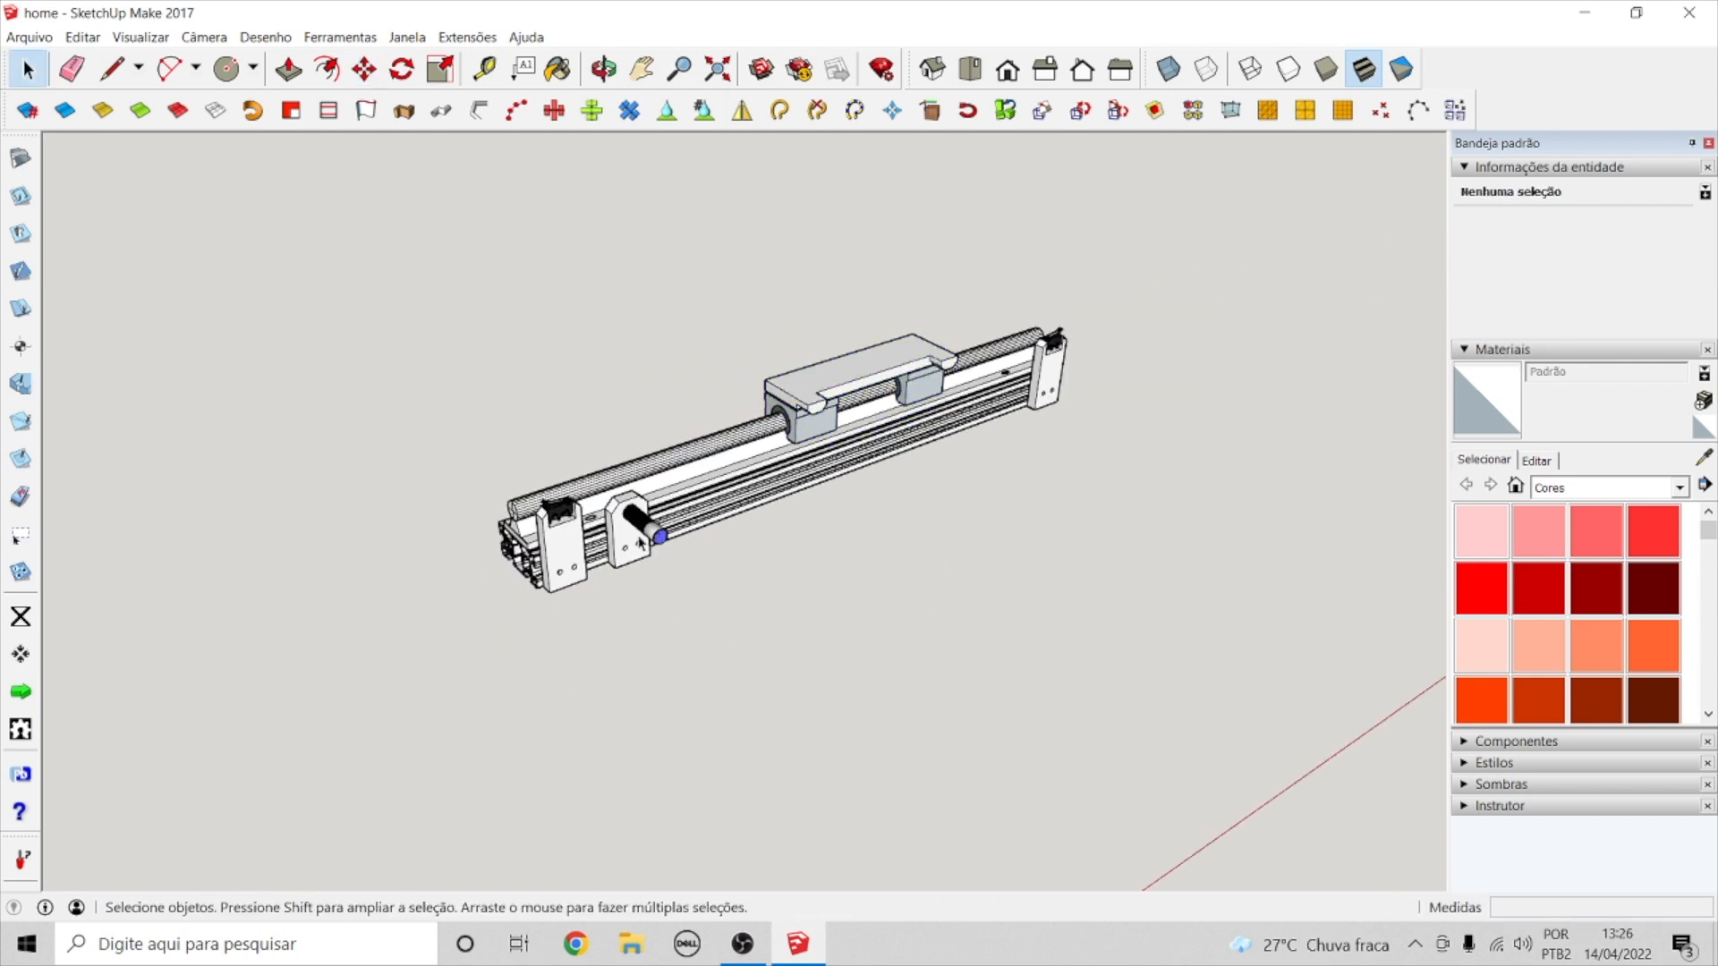
- Examine the threaded sensor and its bracket close up, selecting the group to point it out
scroll(638, 530, up, 2)
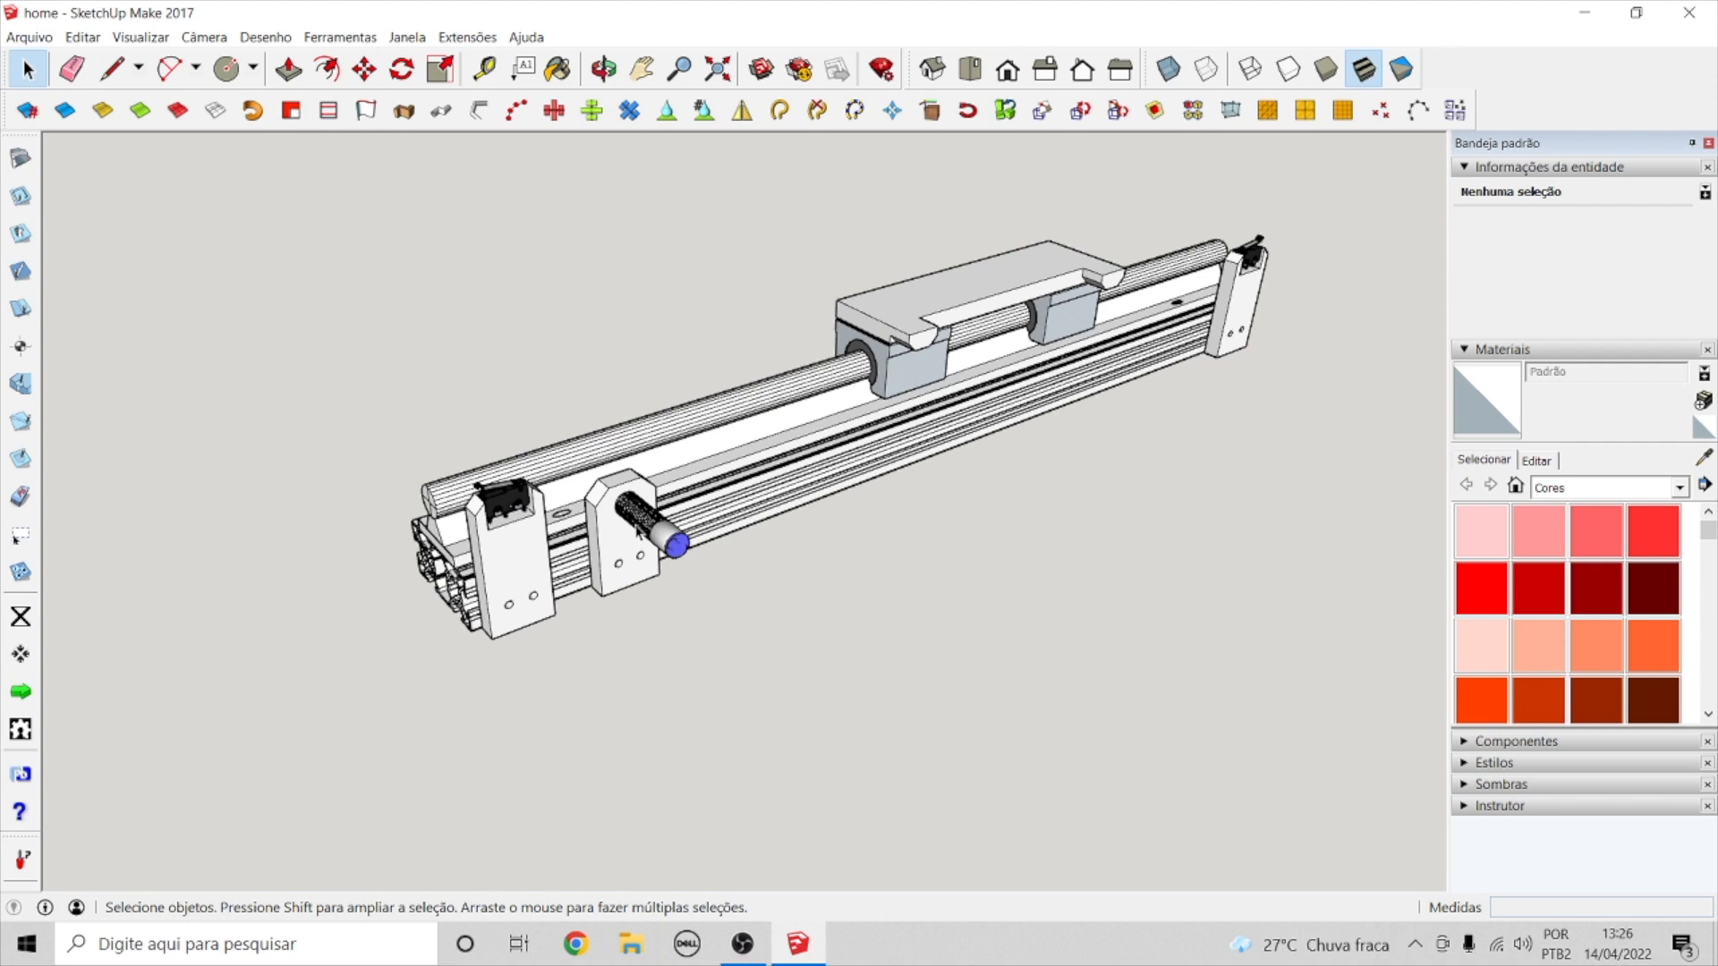
scroll(581, 546, up, 3)
click(698, 498)
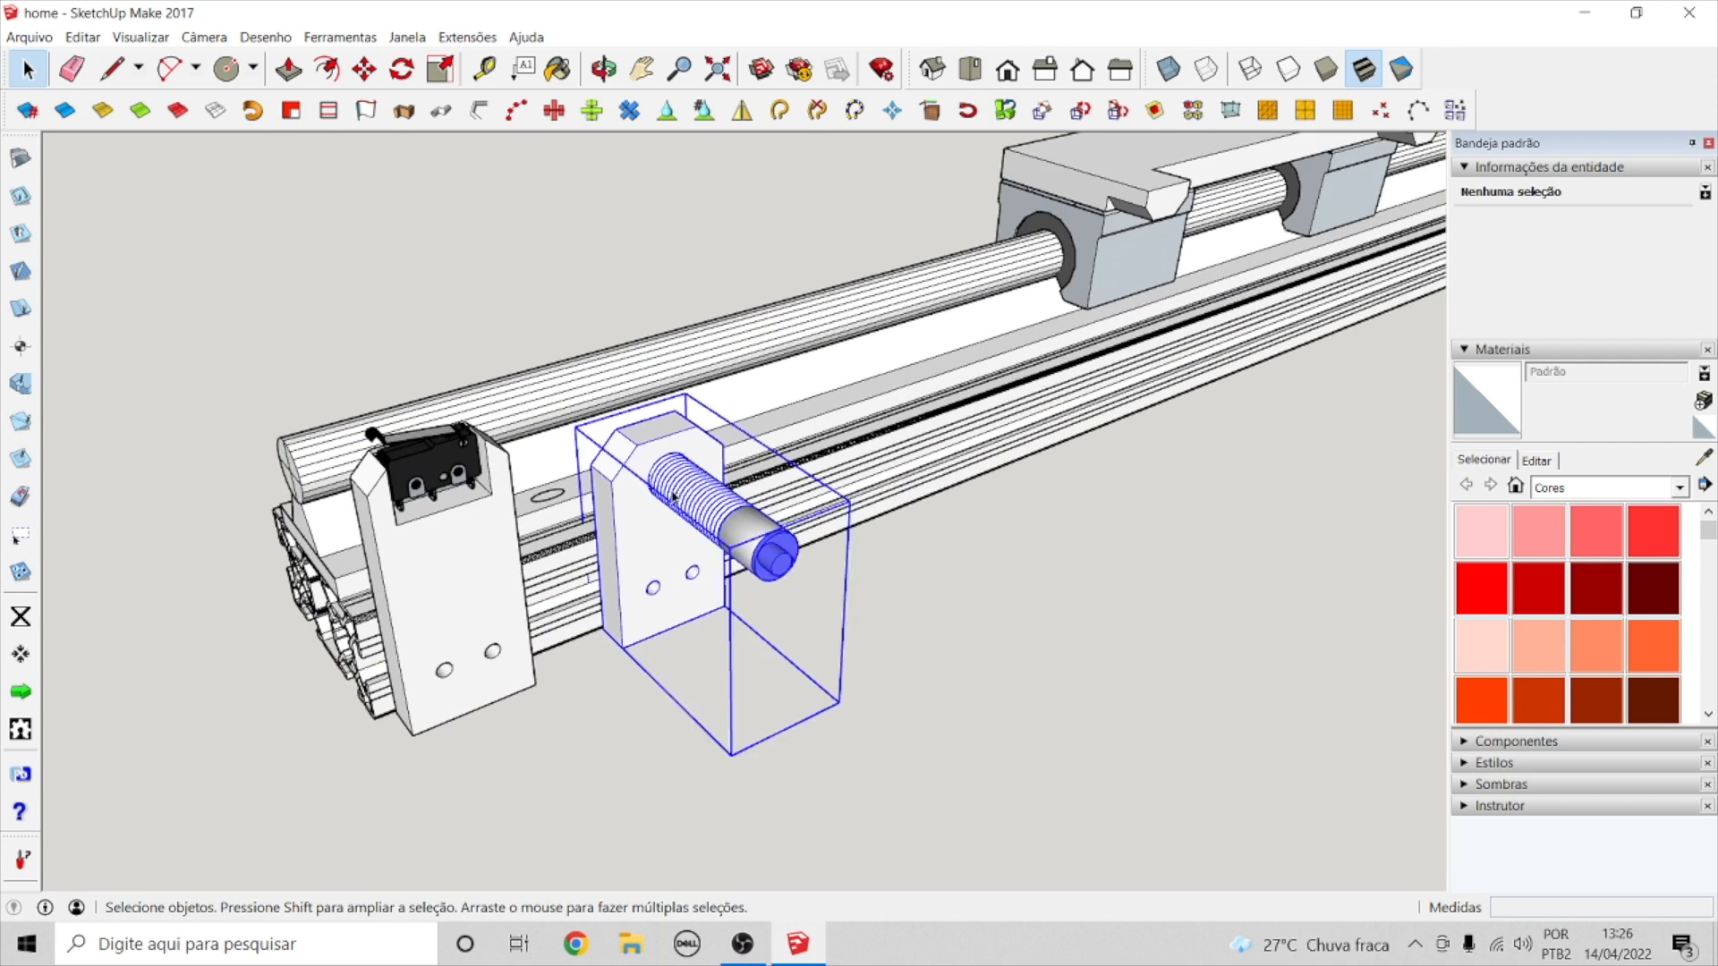
click(885, 636)
- Move the carriage back along the rail until its nearest bearing block stands in front of the threaded sensor
click(605, 69)
drag(454, 348, 690, 419)
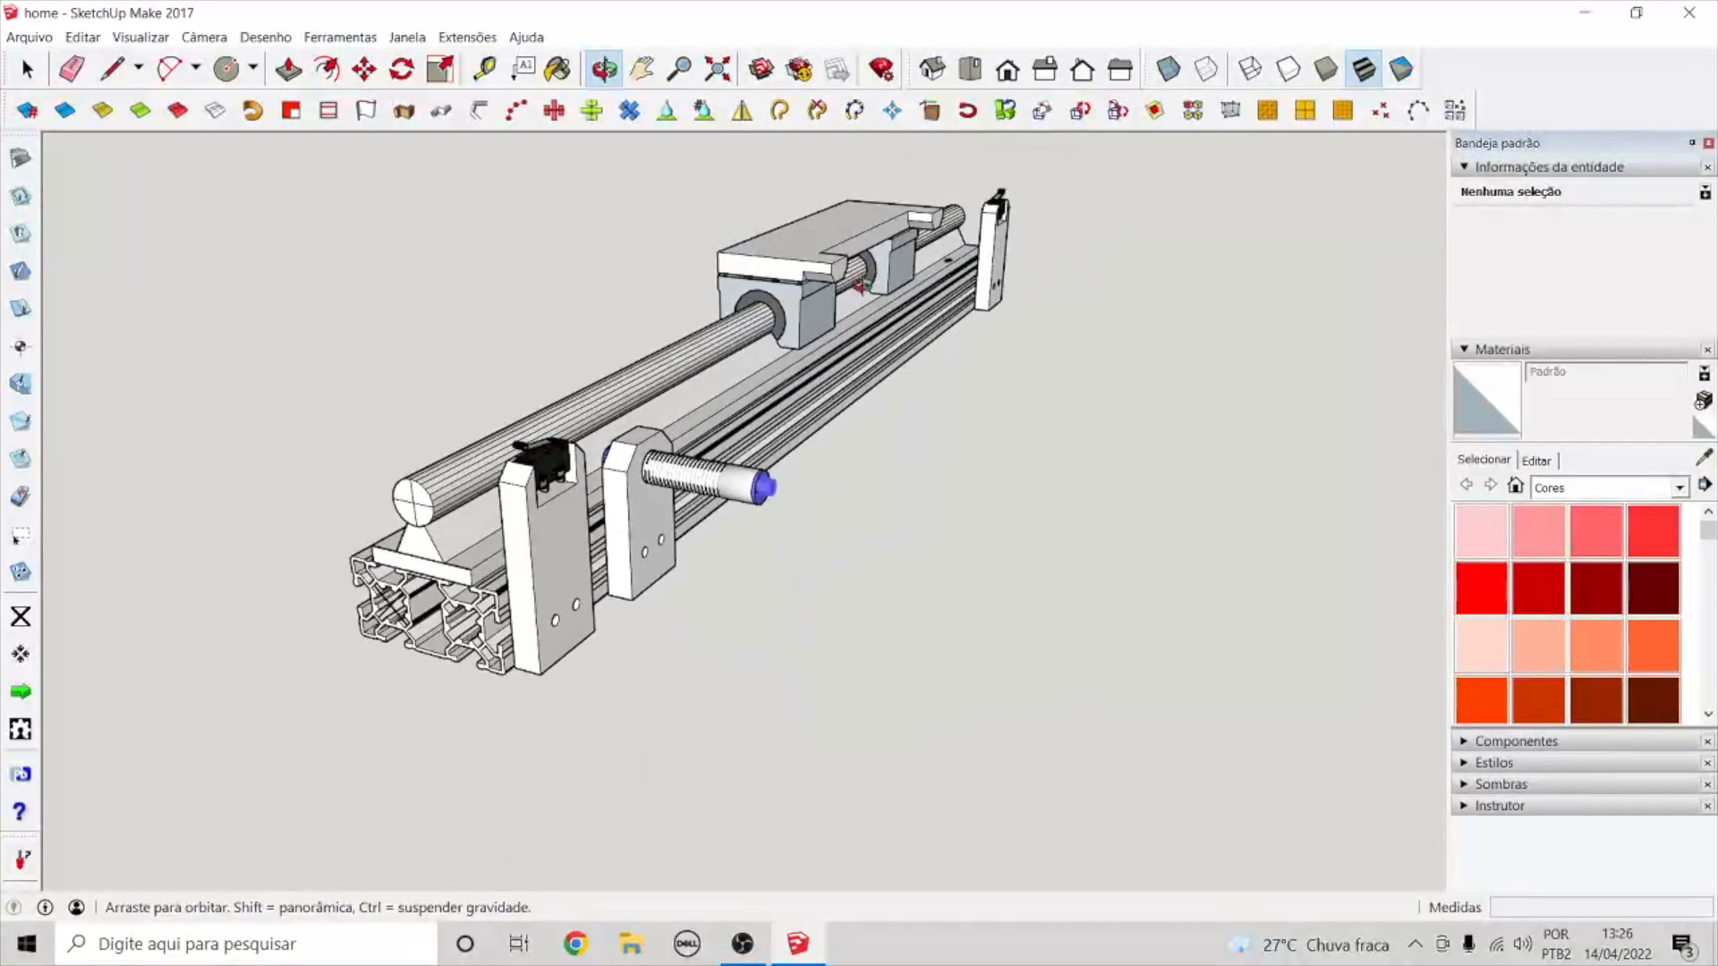
key(space)
click(846, 241)
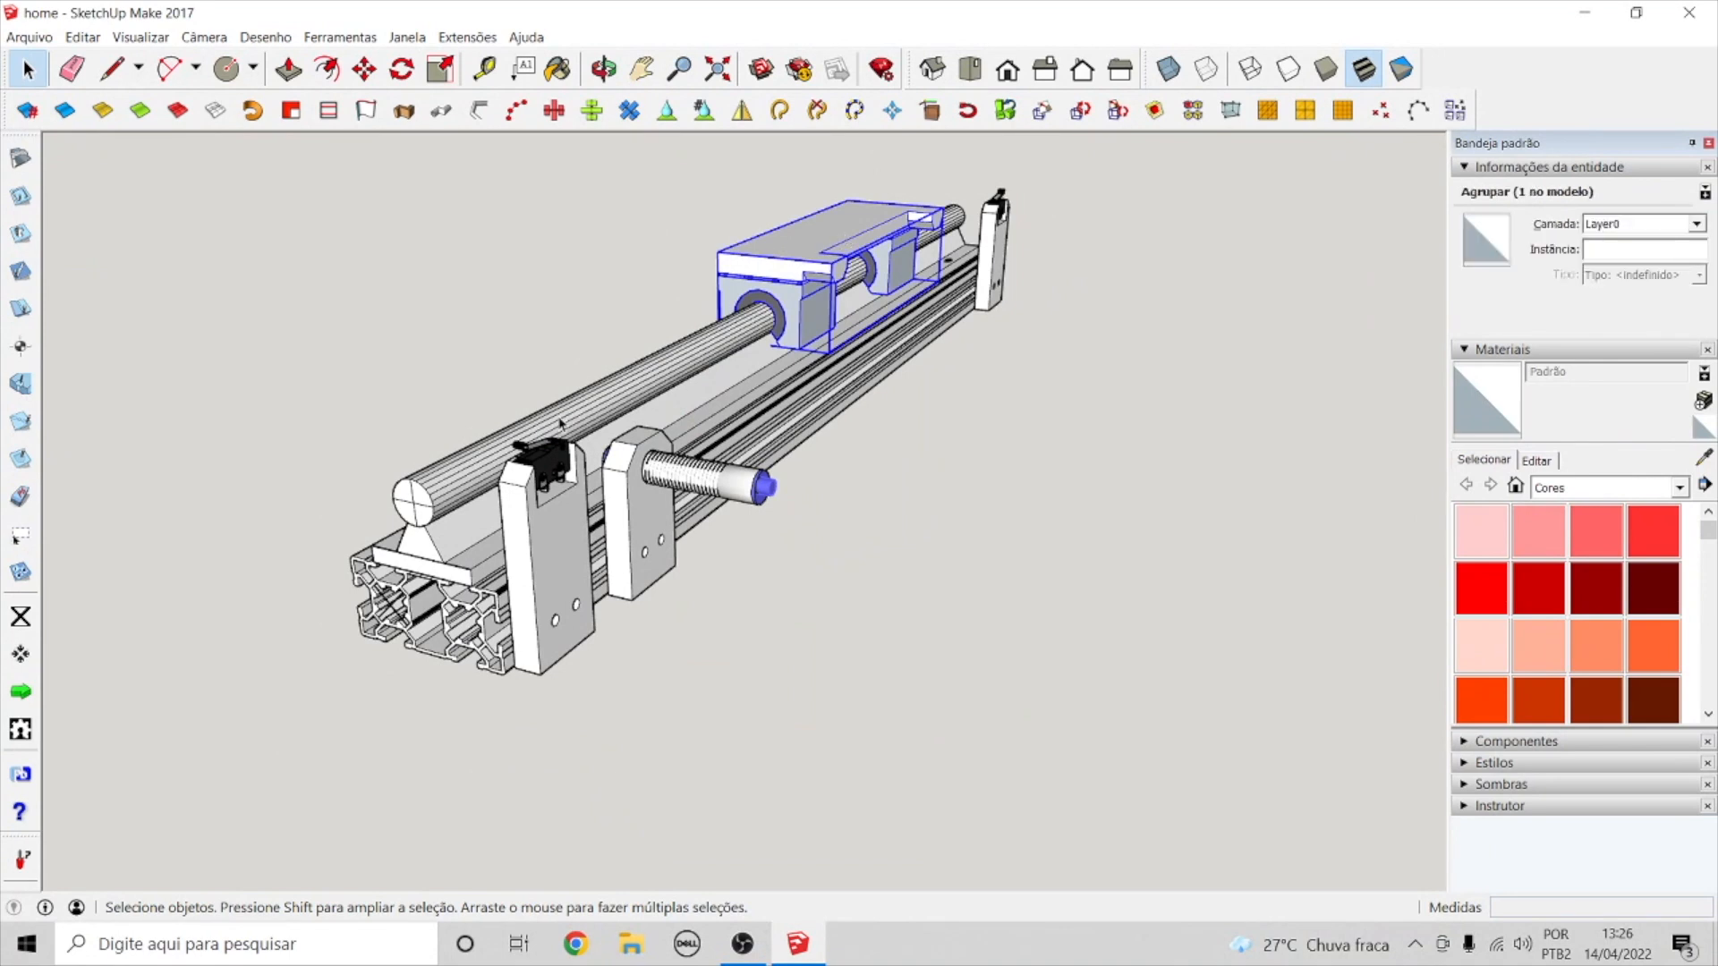
click(364, 69)
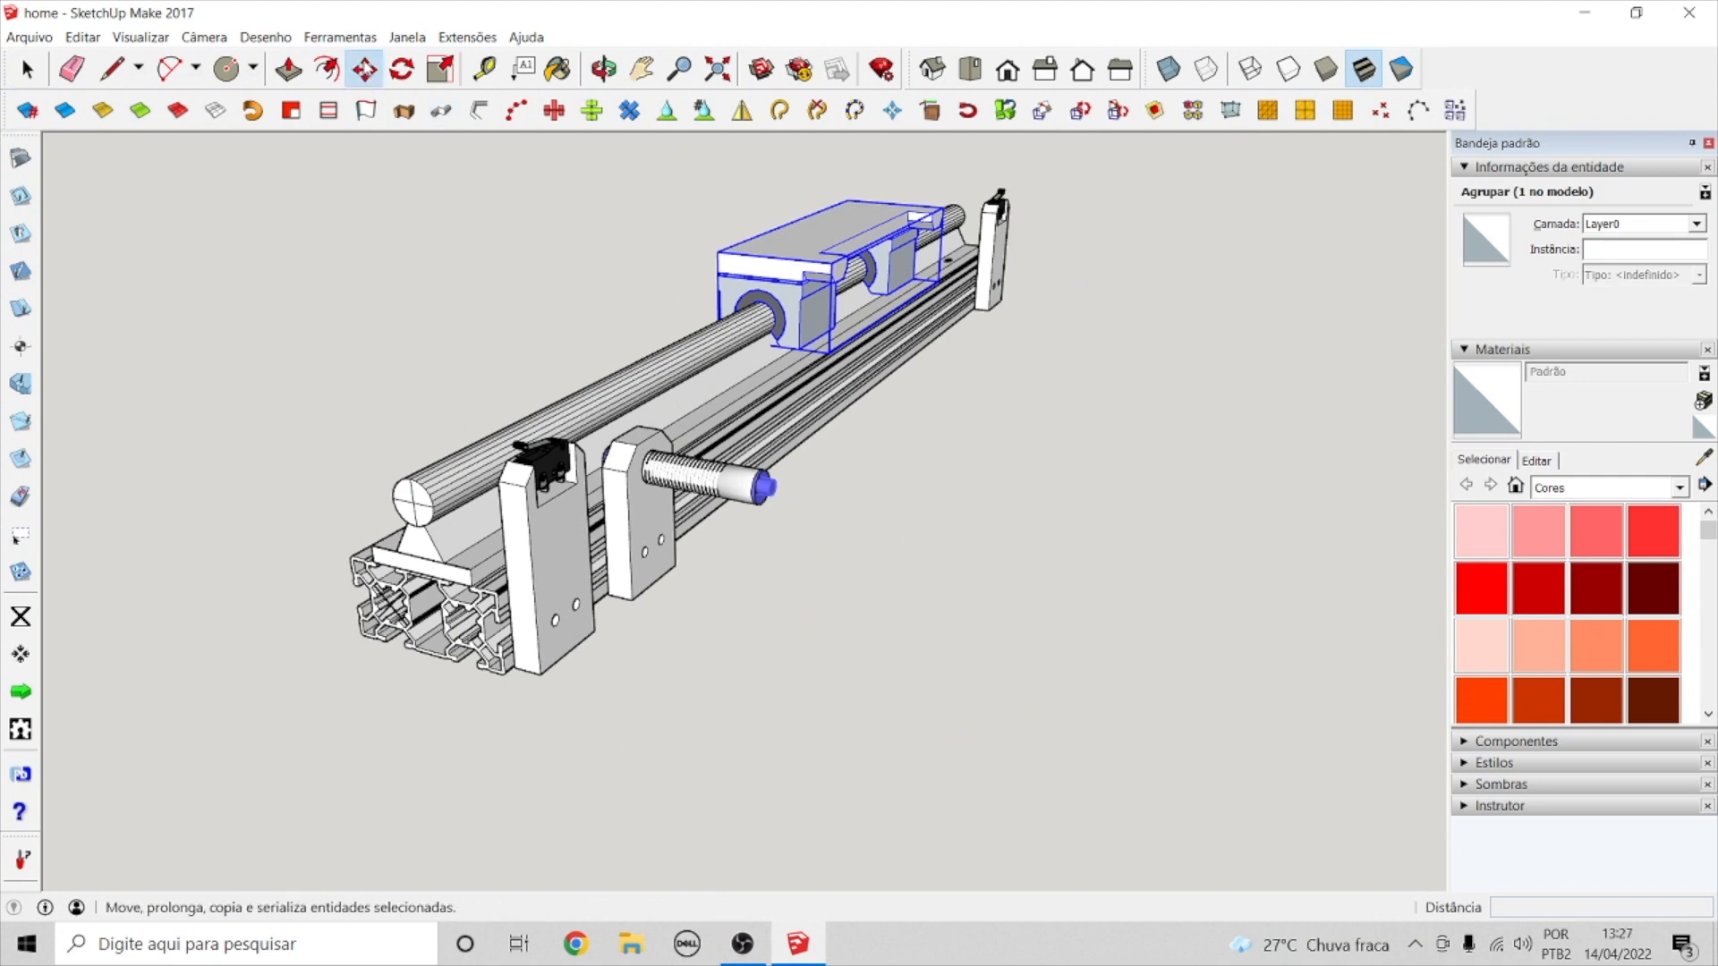
click(839, 221)
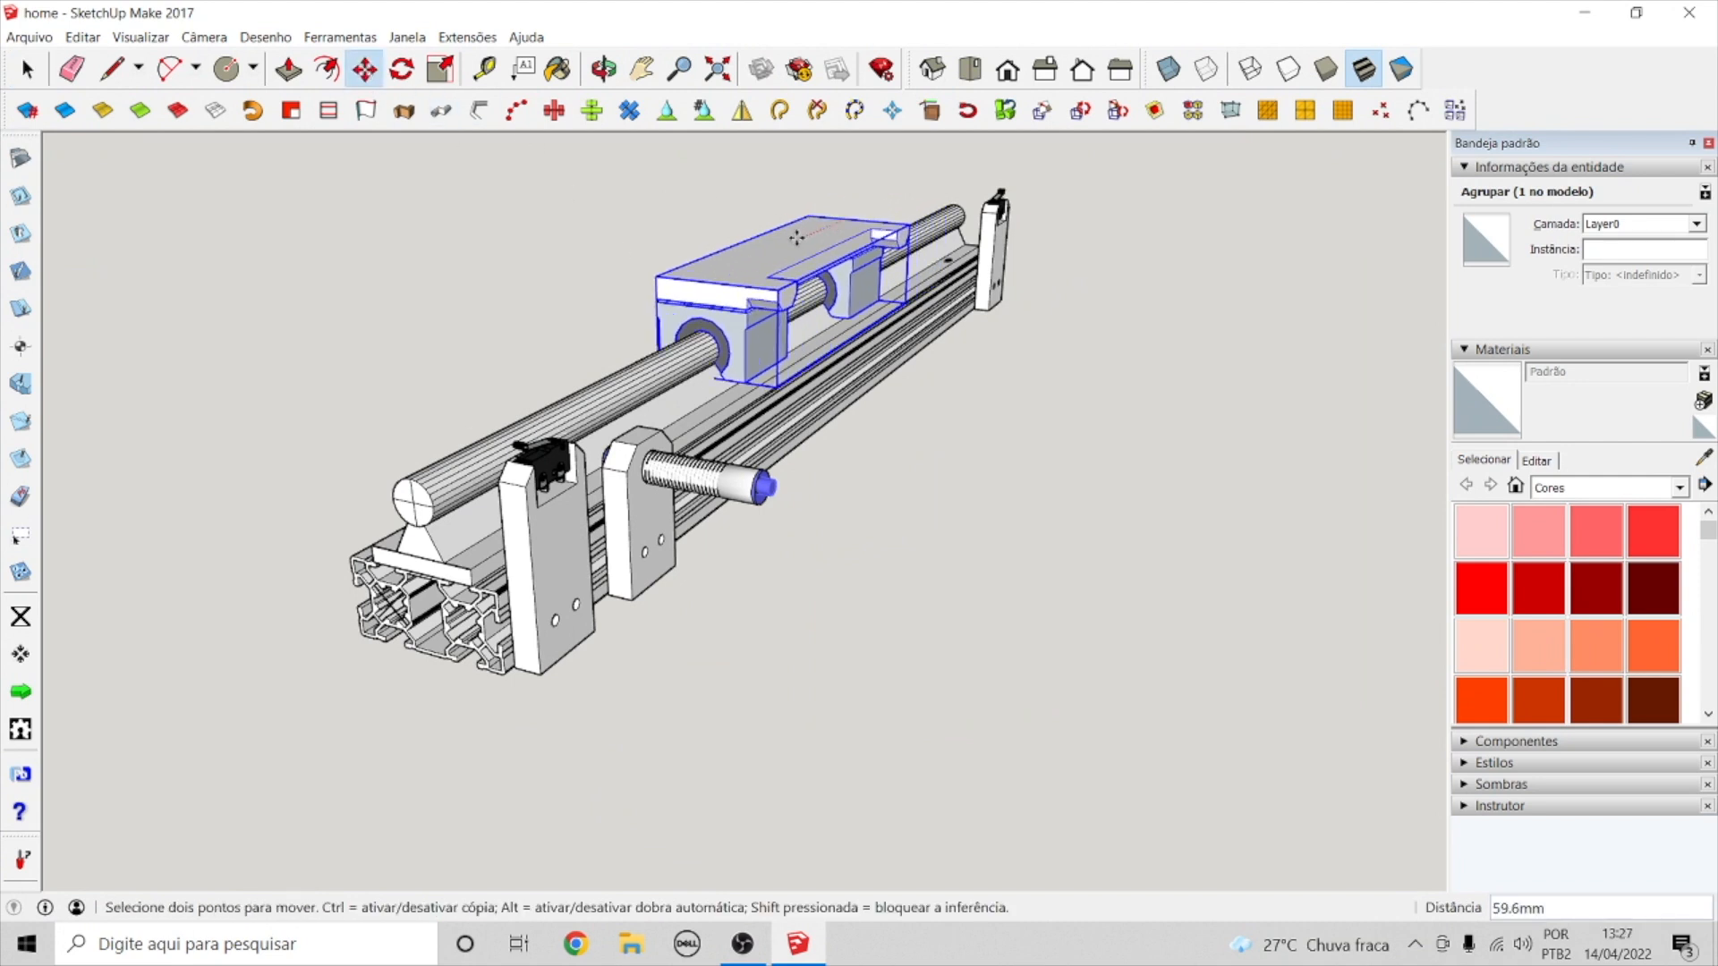
click(684, 292)
- Examine the threaded sensor's tip beside the bearing block from the rail's end and from the bracket side
click(604, 70)
drag(546, 403, 775, 534)
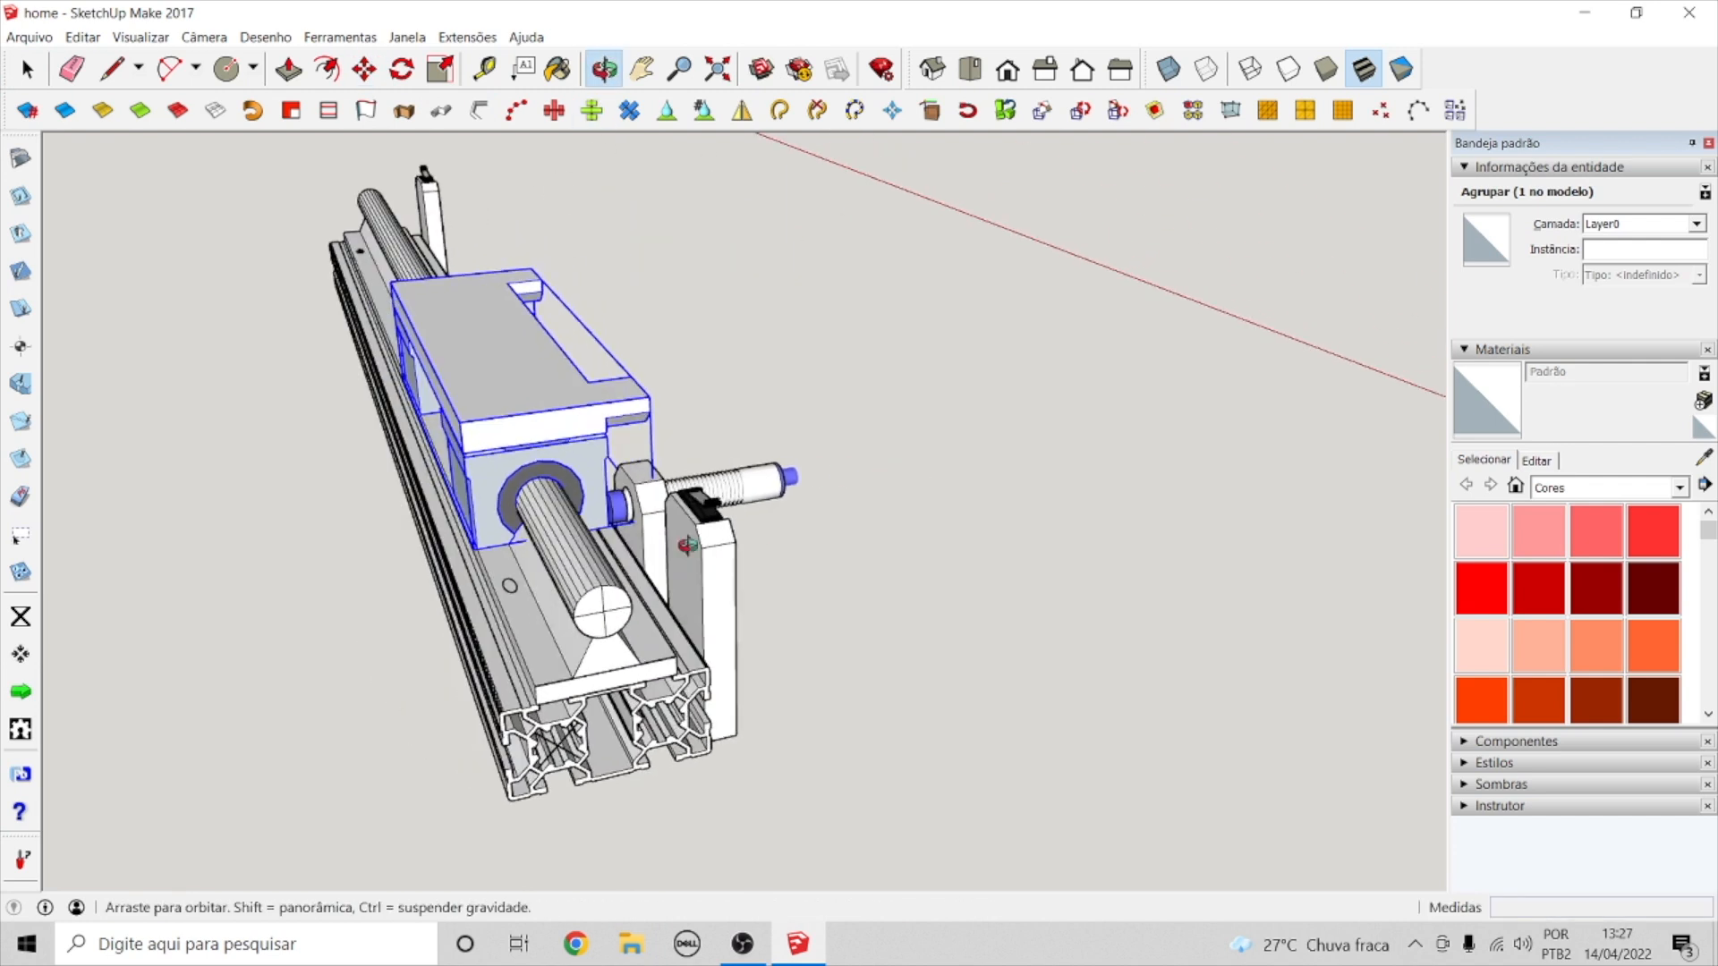
scroll(615, 507, up, 4)
scroll(615, 508, up, 3)
drag(617, 508, 102, 595)
scroll(618, 608, down, 5)
key(space)
click(995, 596)
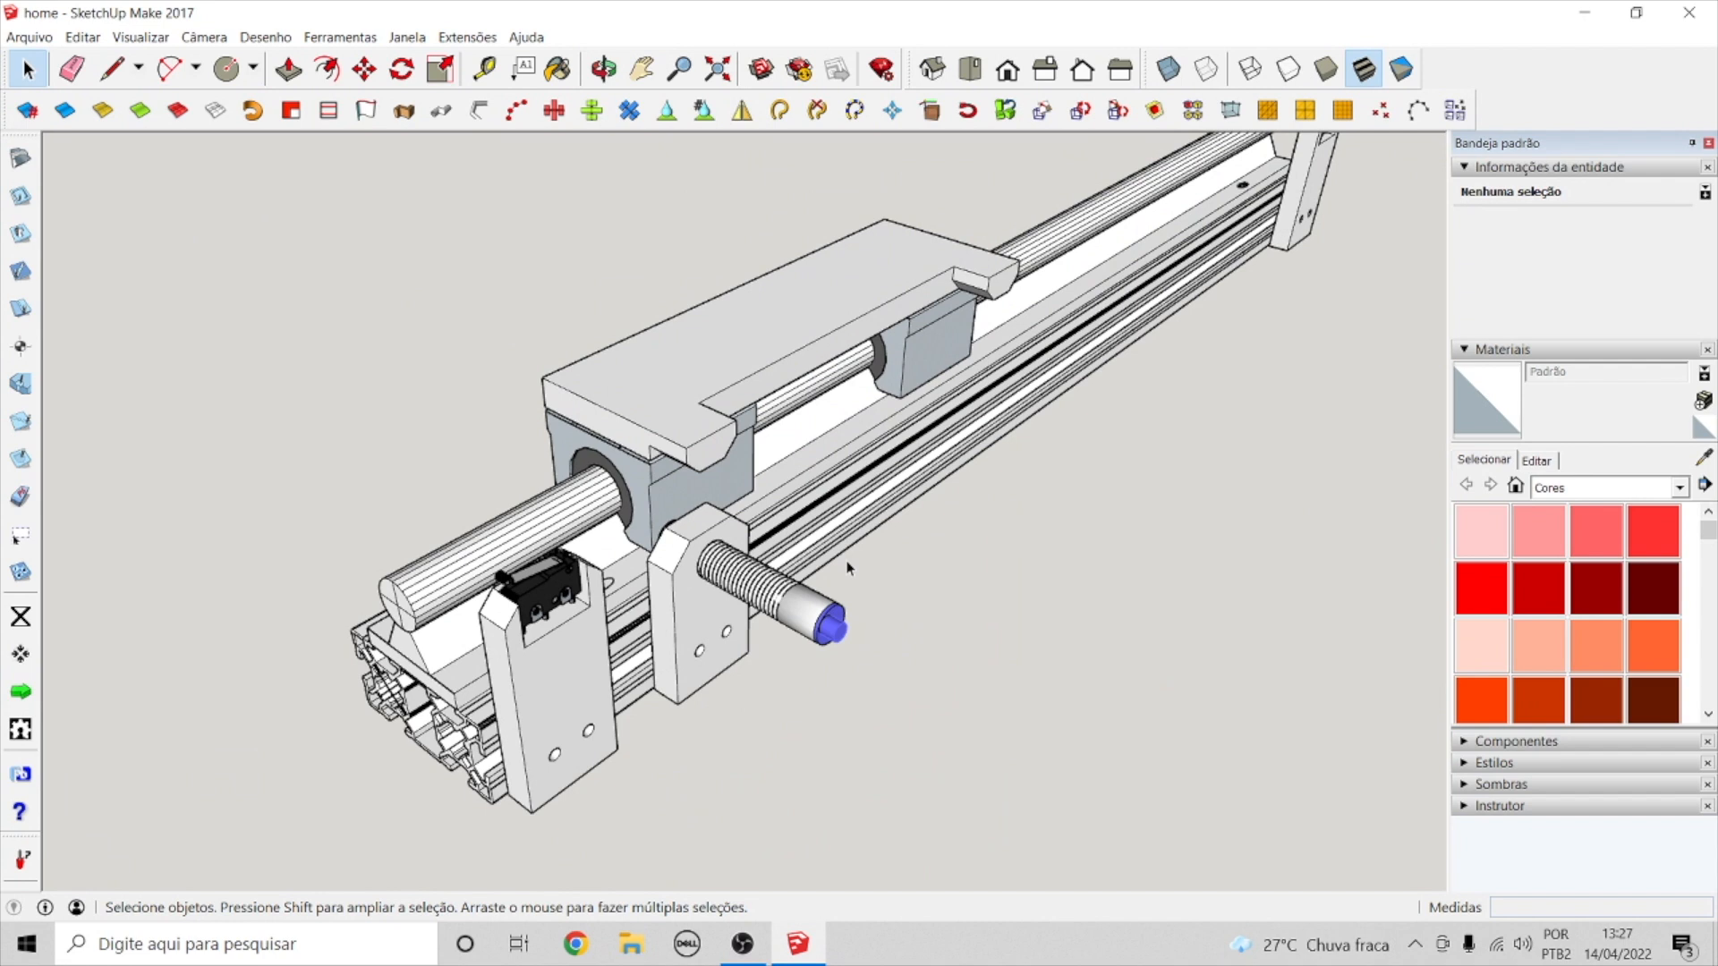
- Move the carriage about 35 mm along the rail, away from the threaded sensor
click(669, 370)
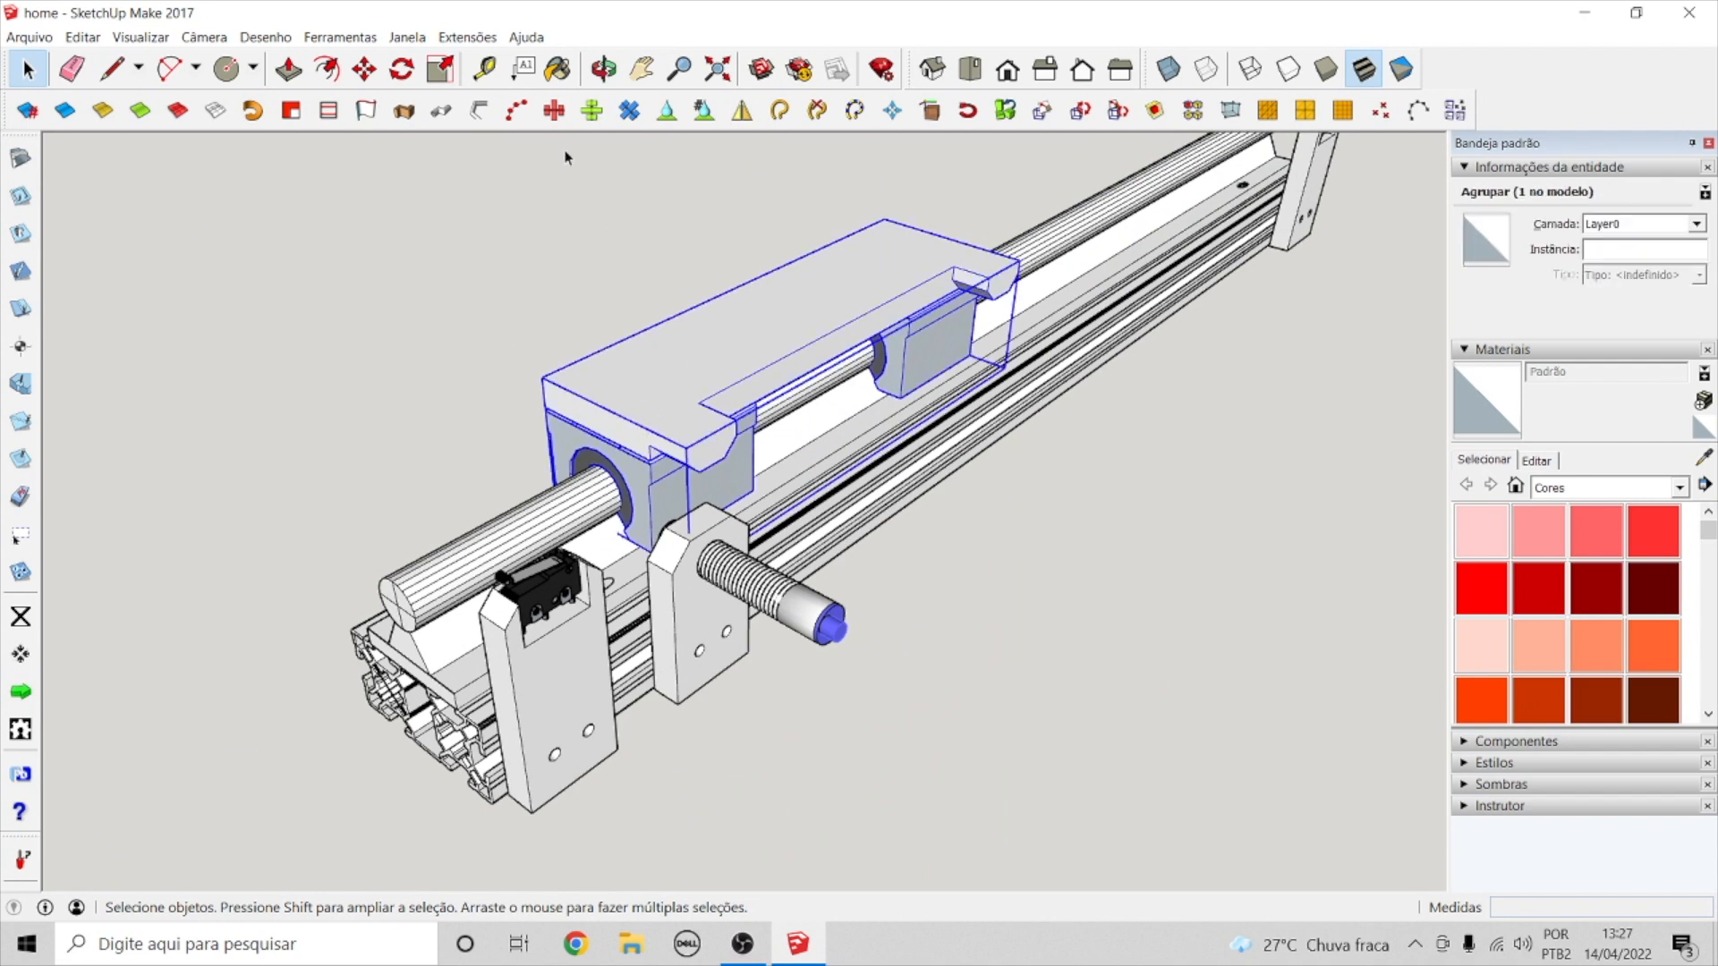
click(364, 69)
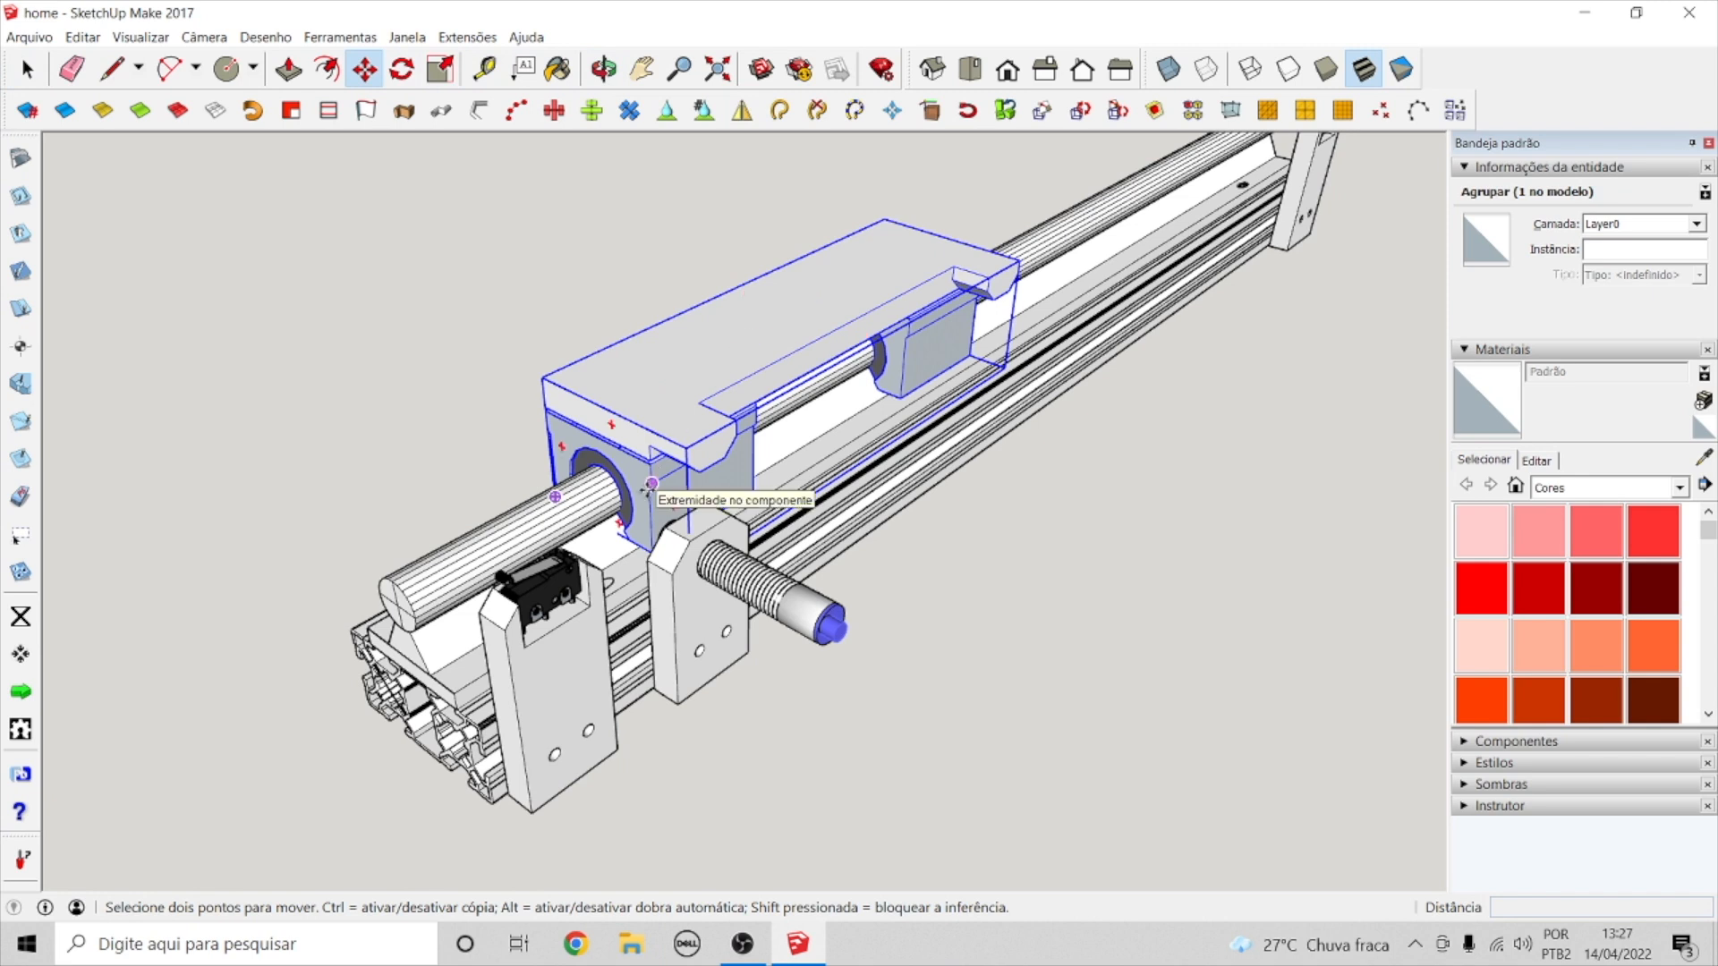
click(693, 379)
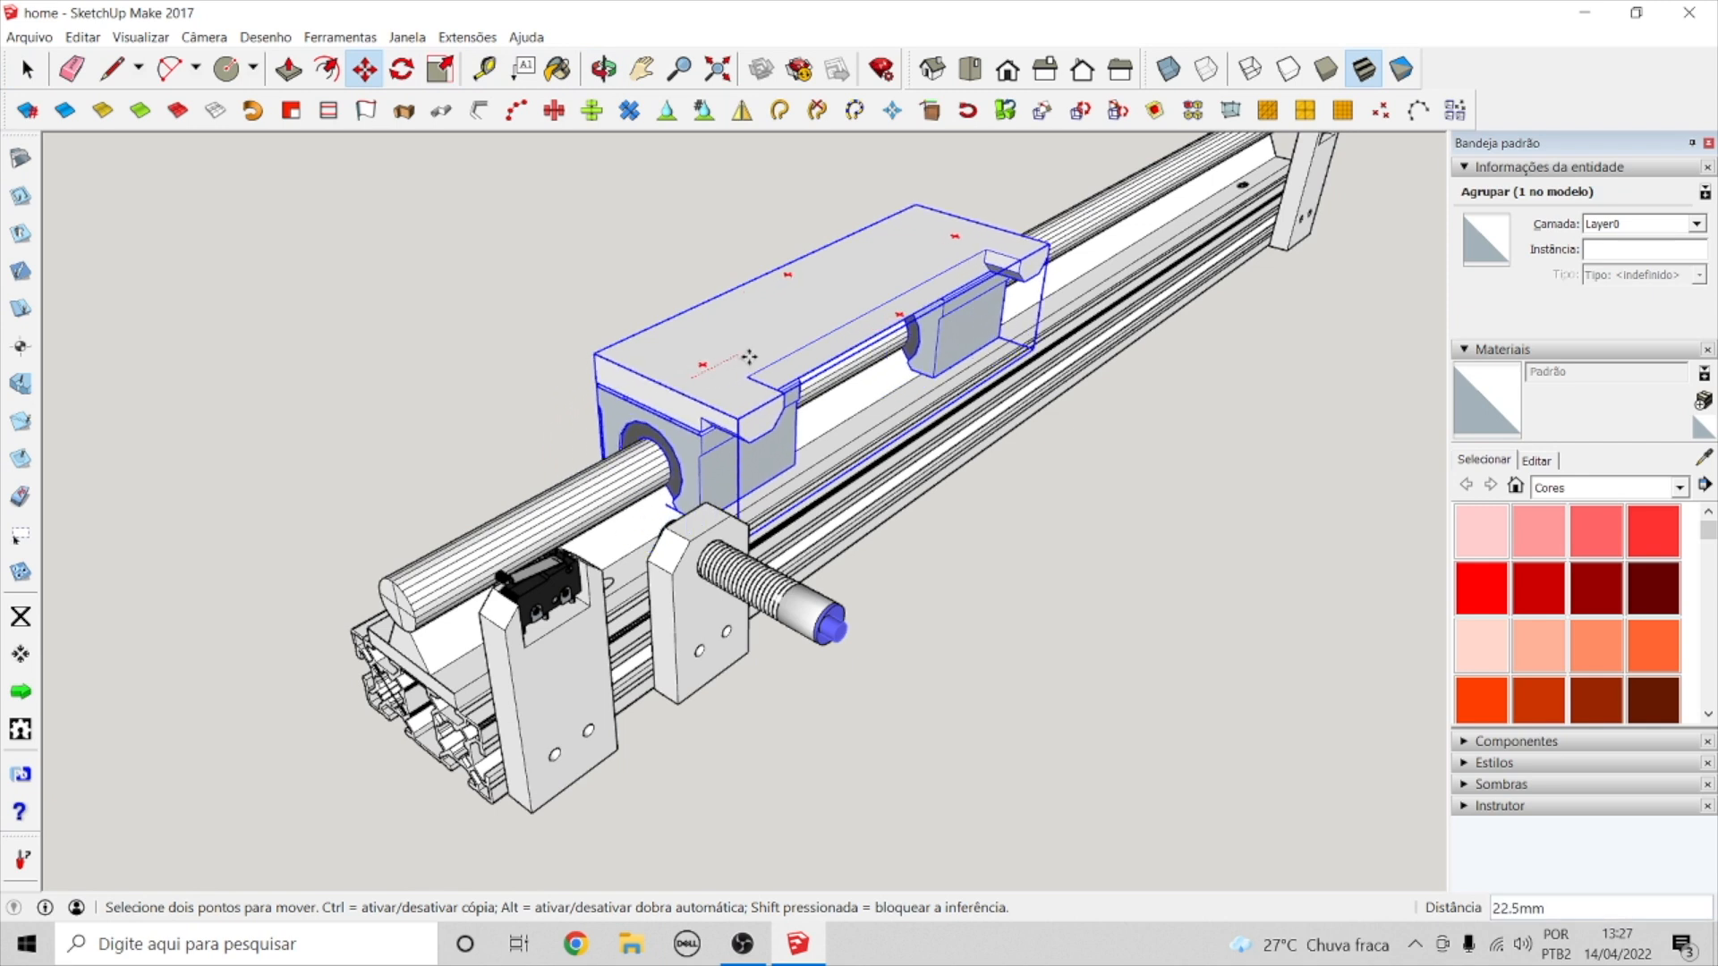
click(773, 347)
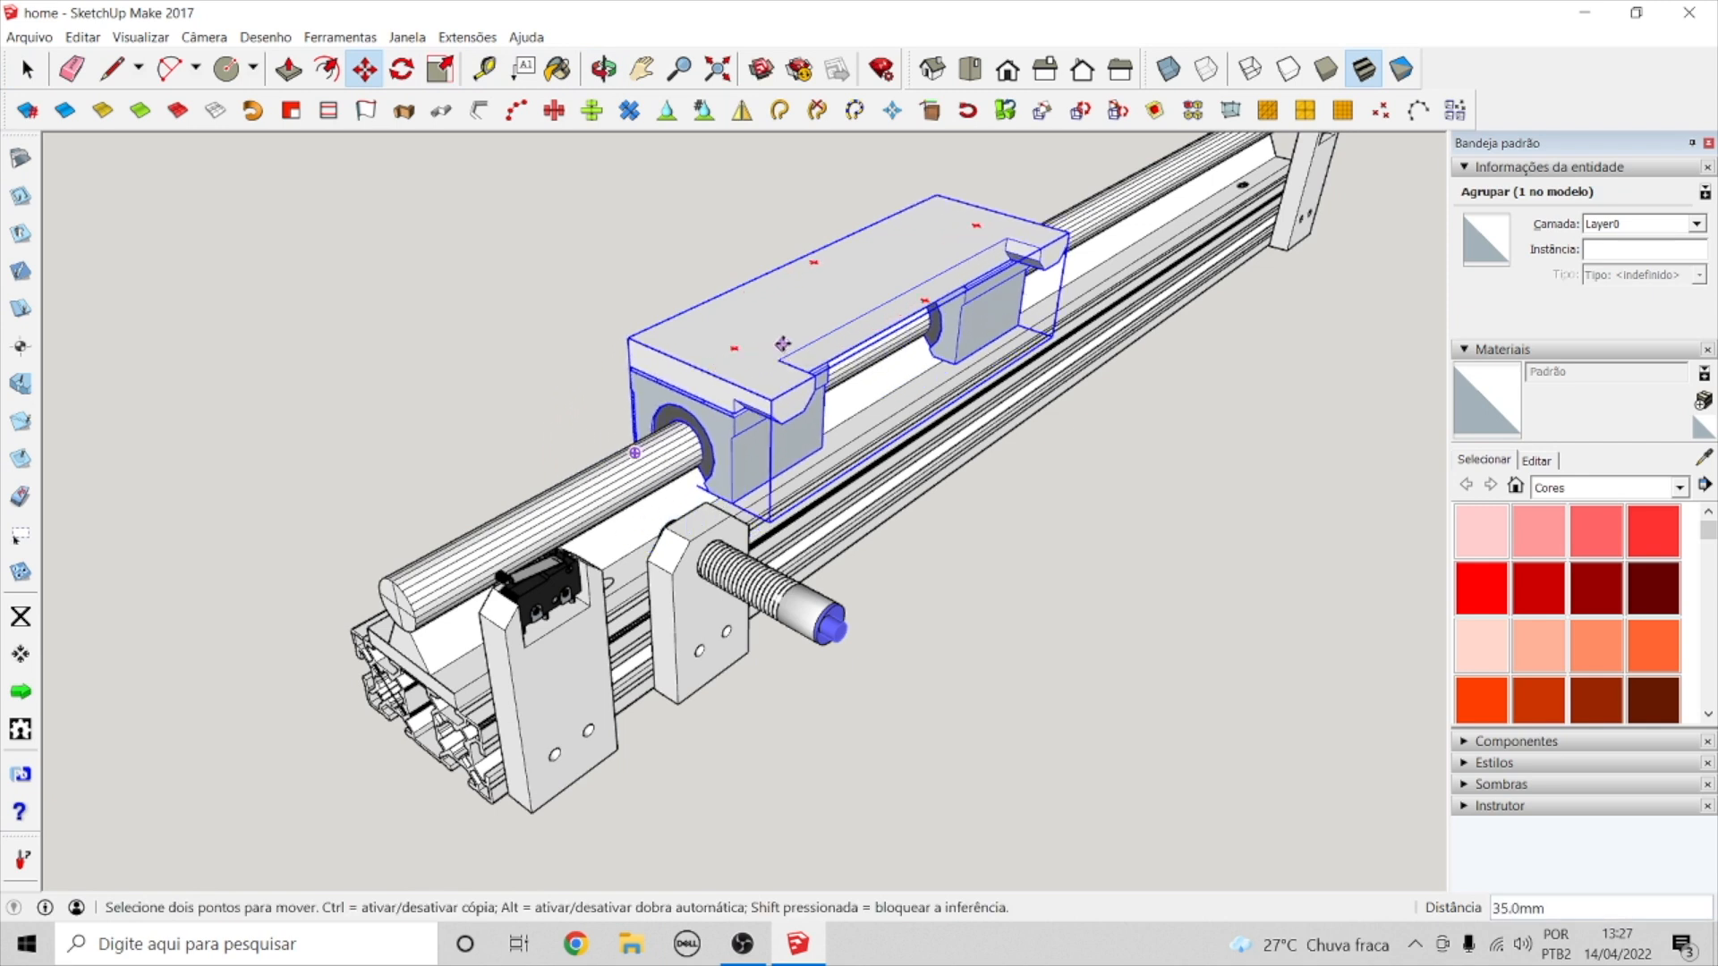
- Move the carriage about 34 mm back along the rail so its bearing block faces the threaded sensor, and clear the selection
click(785, 337)
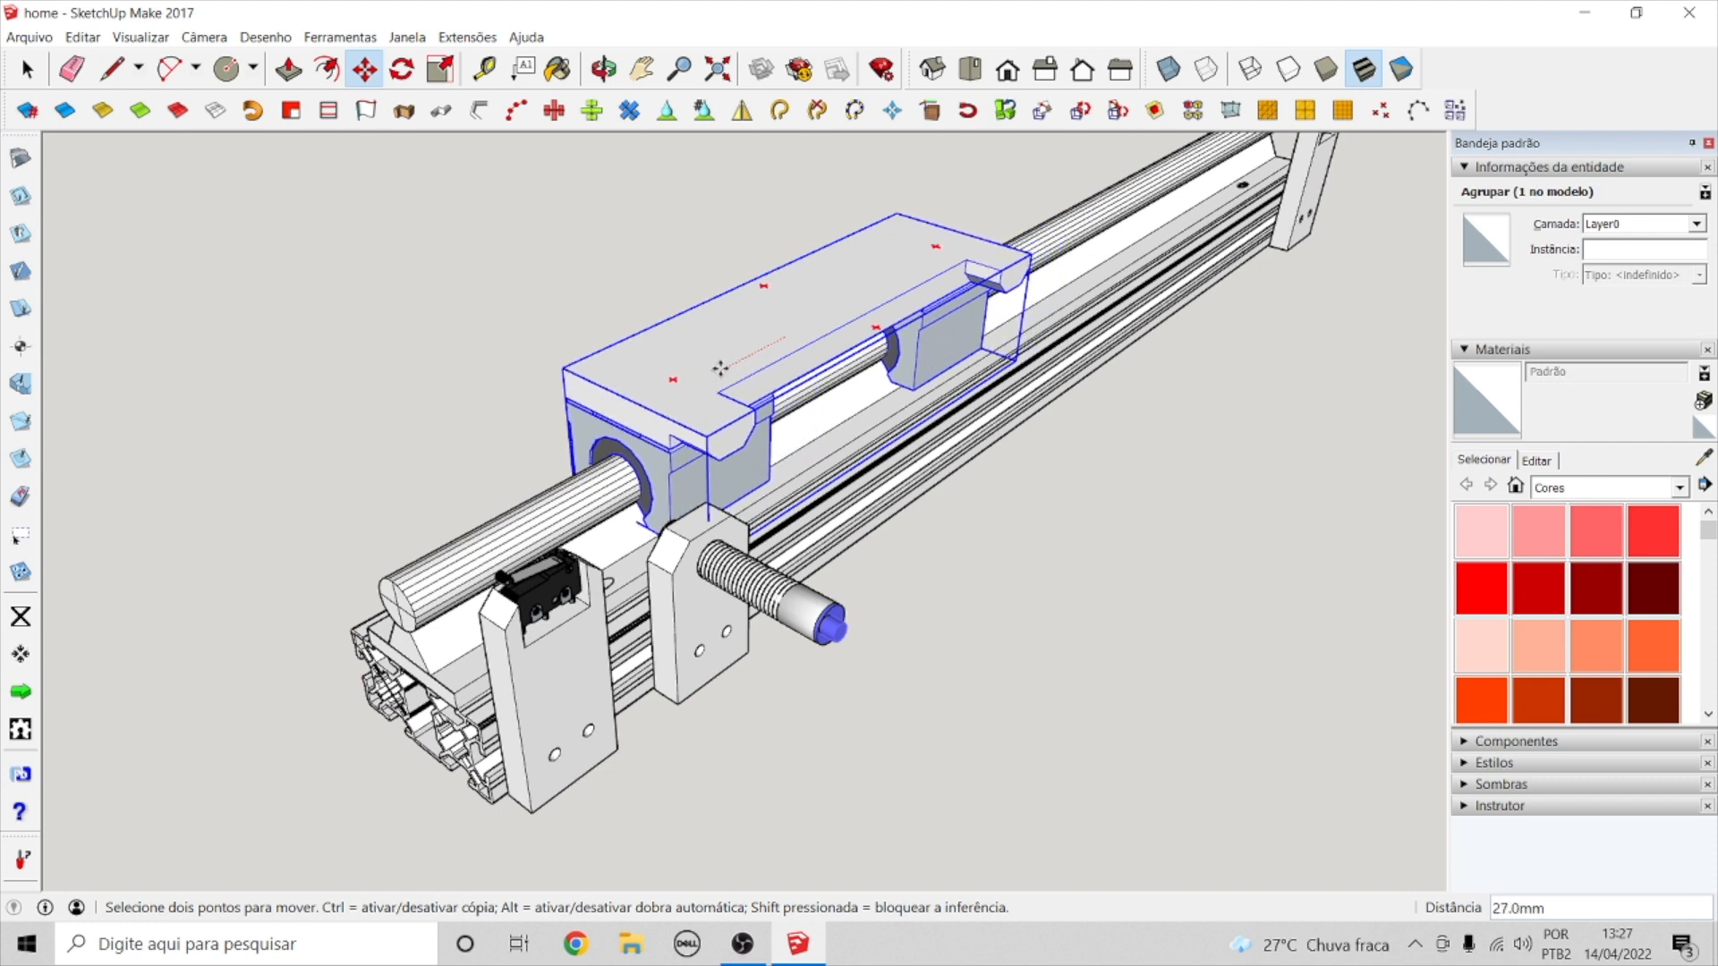
click(705, 376)
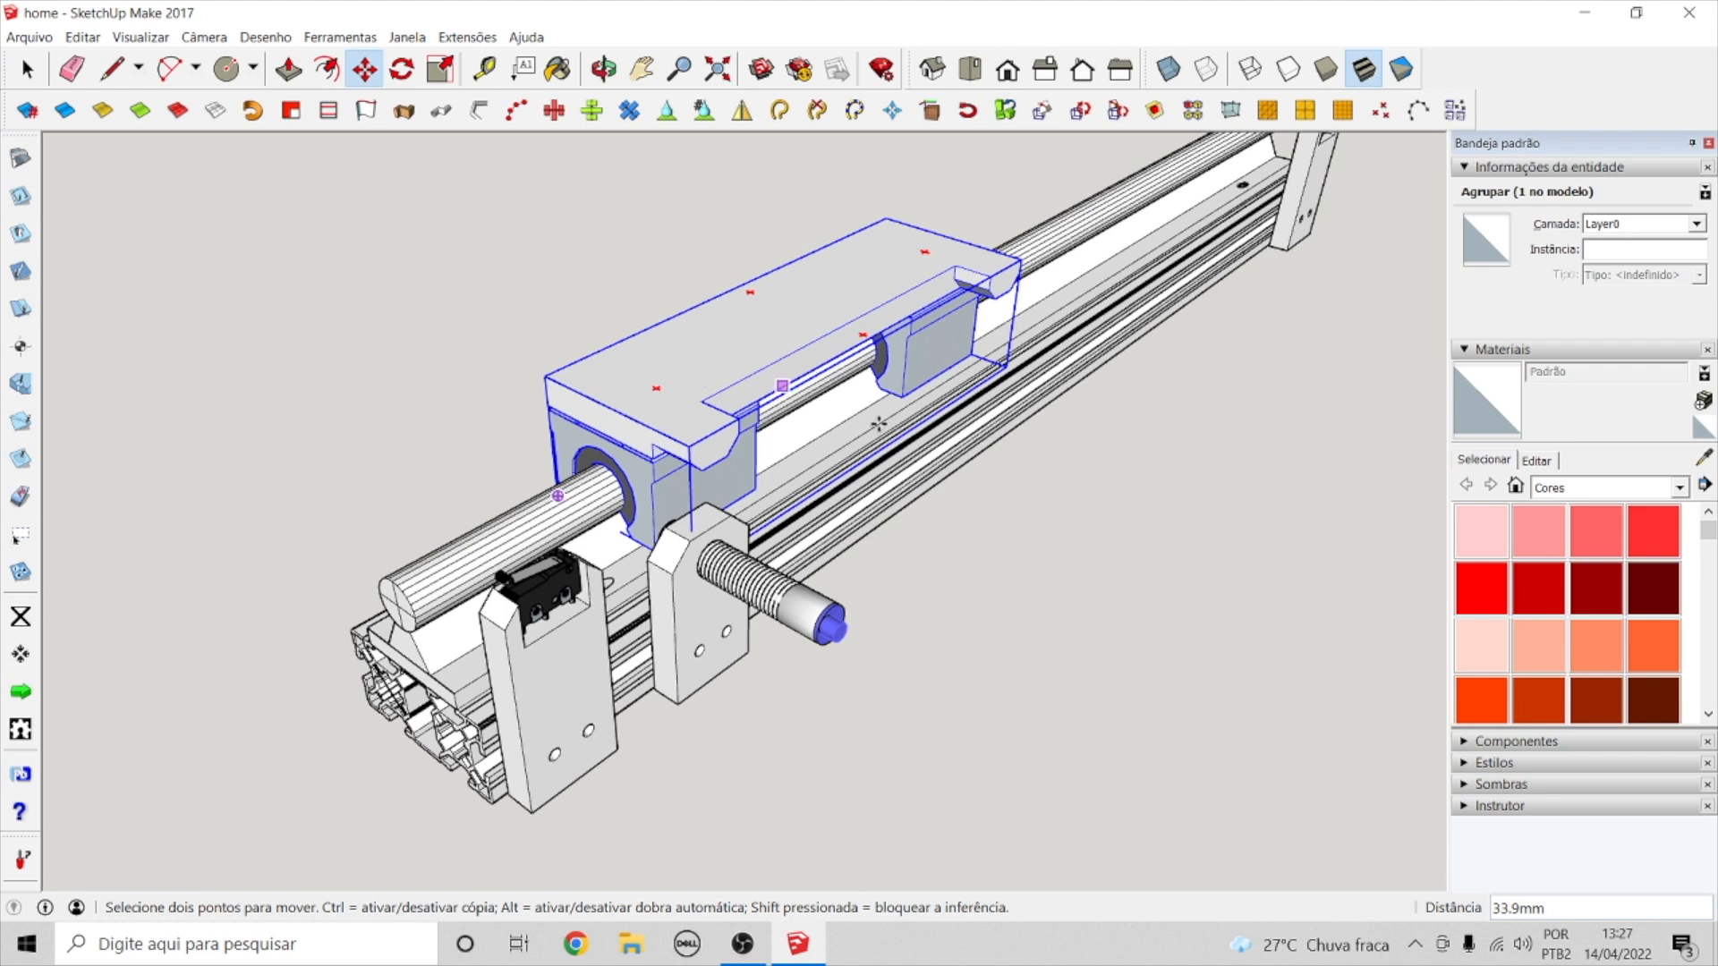
key(space)
click(1013, 667)
- Examine the whole rail assembly from the side, and the threaded sensor and neighbouring limit switch from above
scroll(616, 657, down, 4)
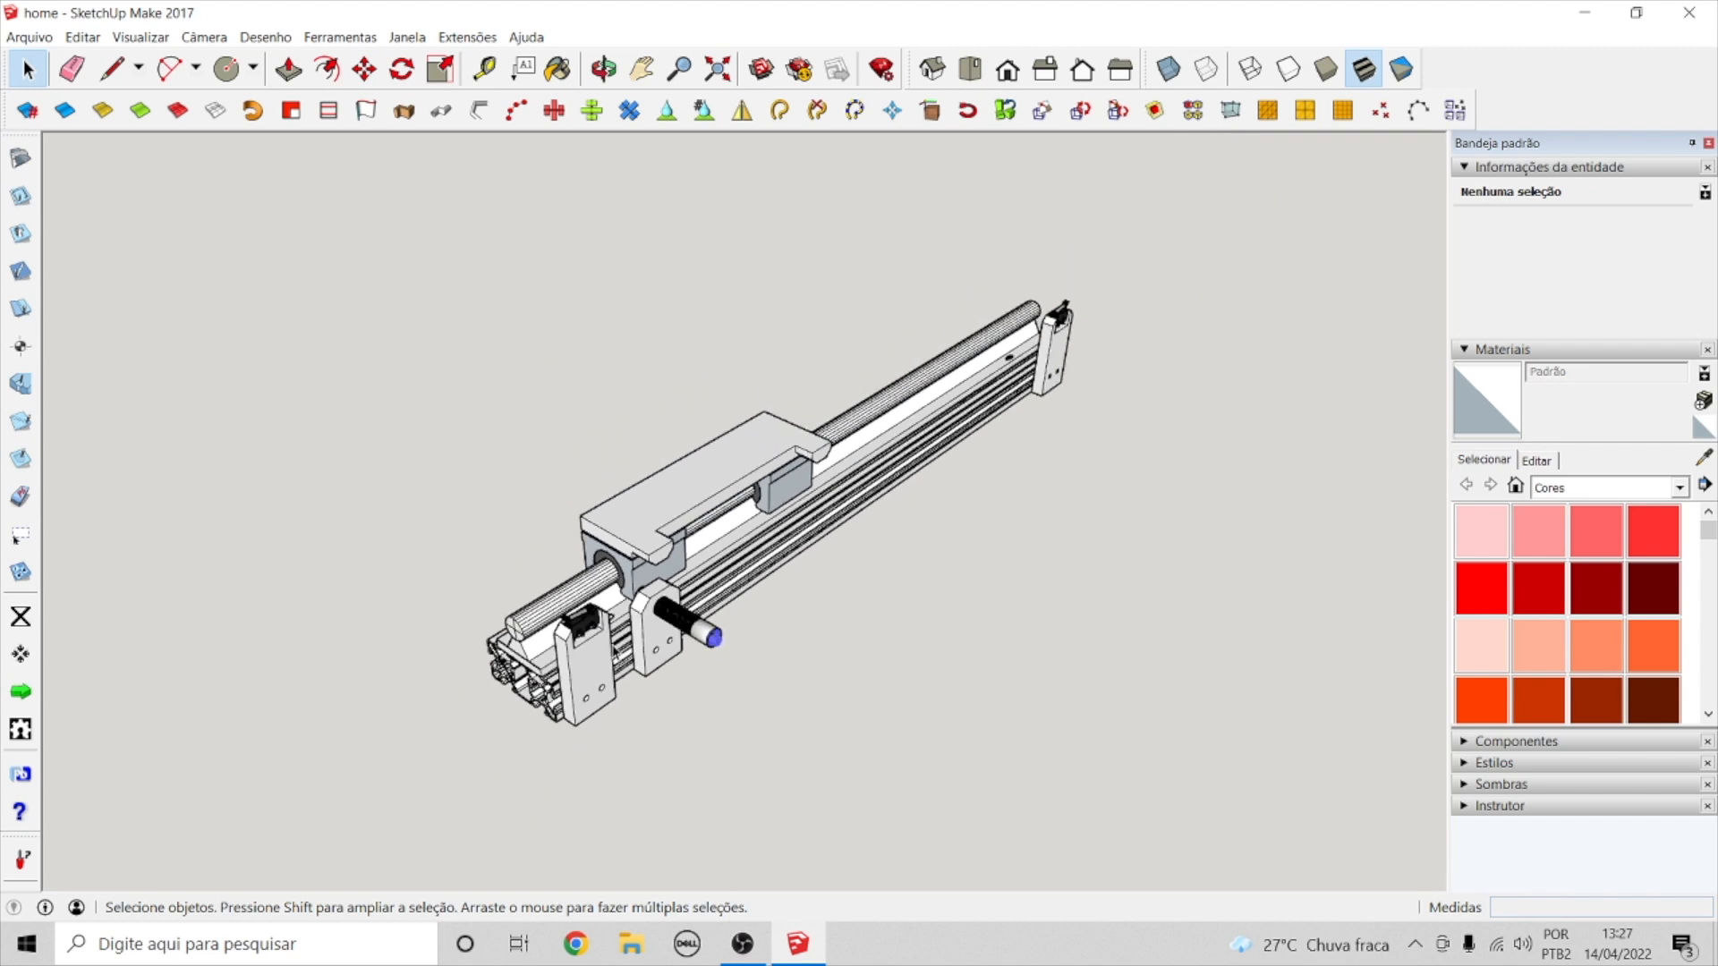
click(604, 69)
drag(483, 233, 299, 180)
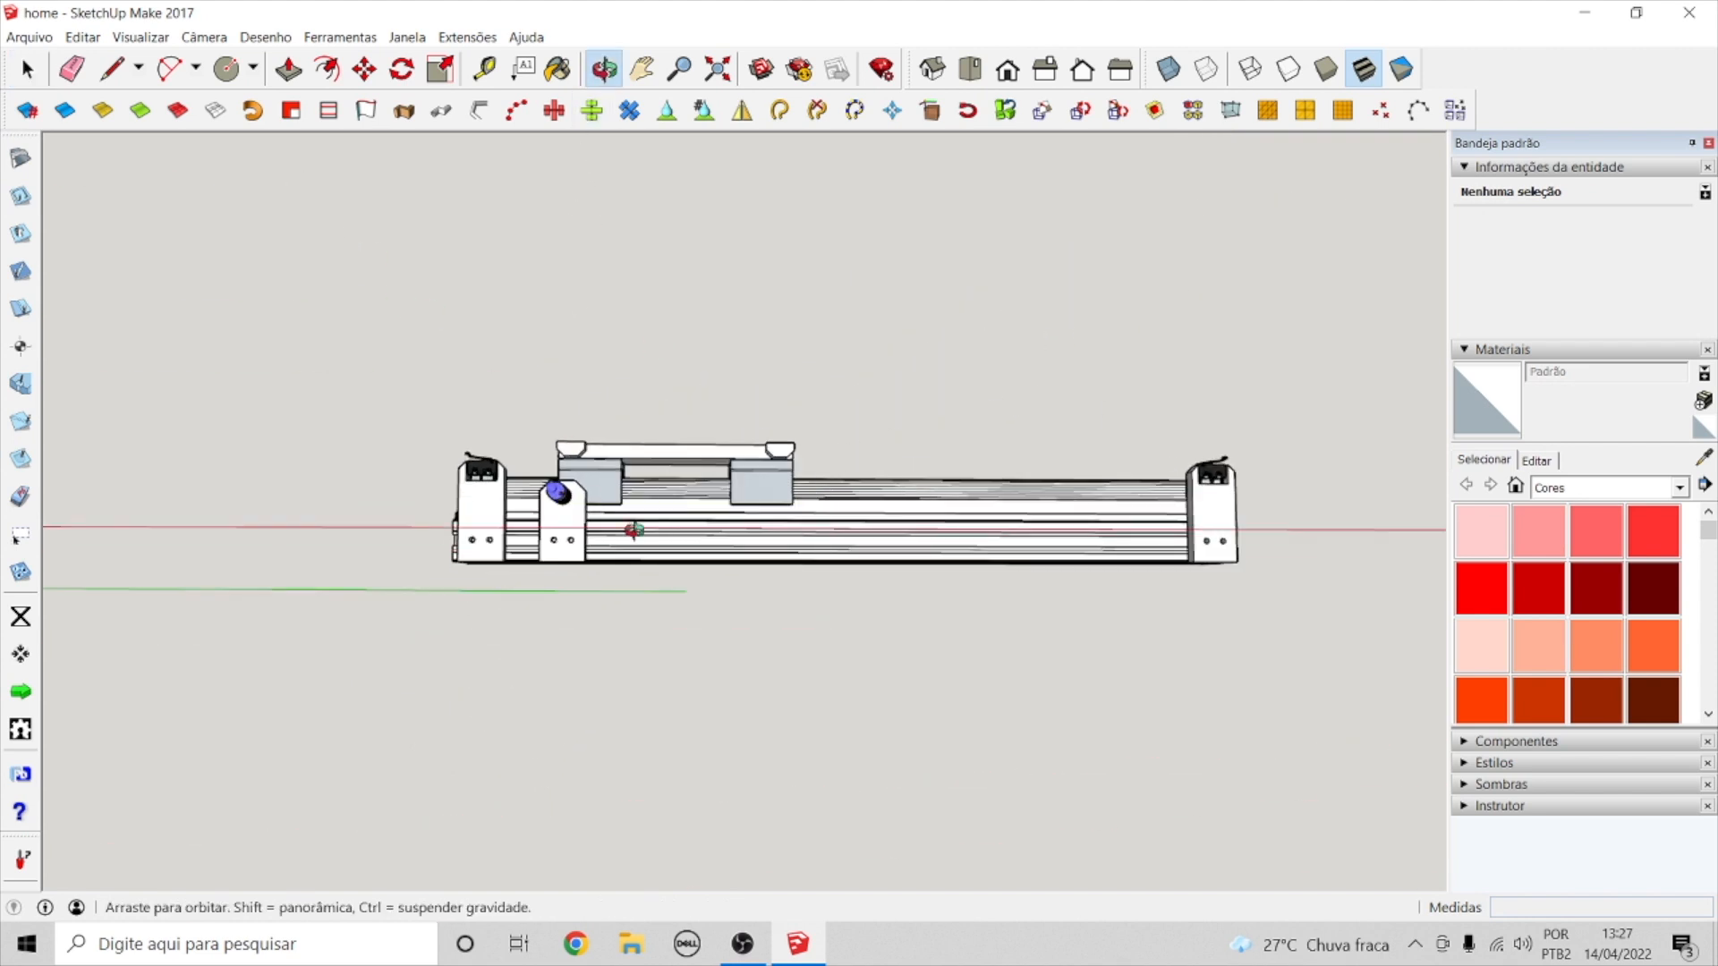
drag(632, 529, 713, 706)
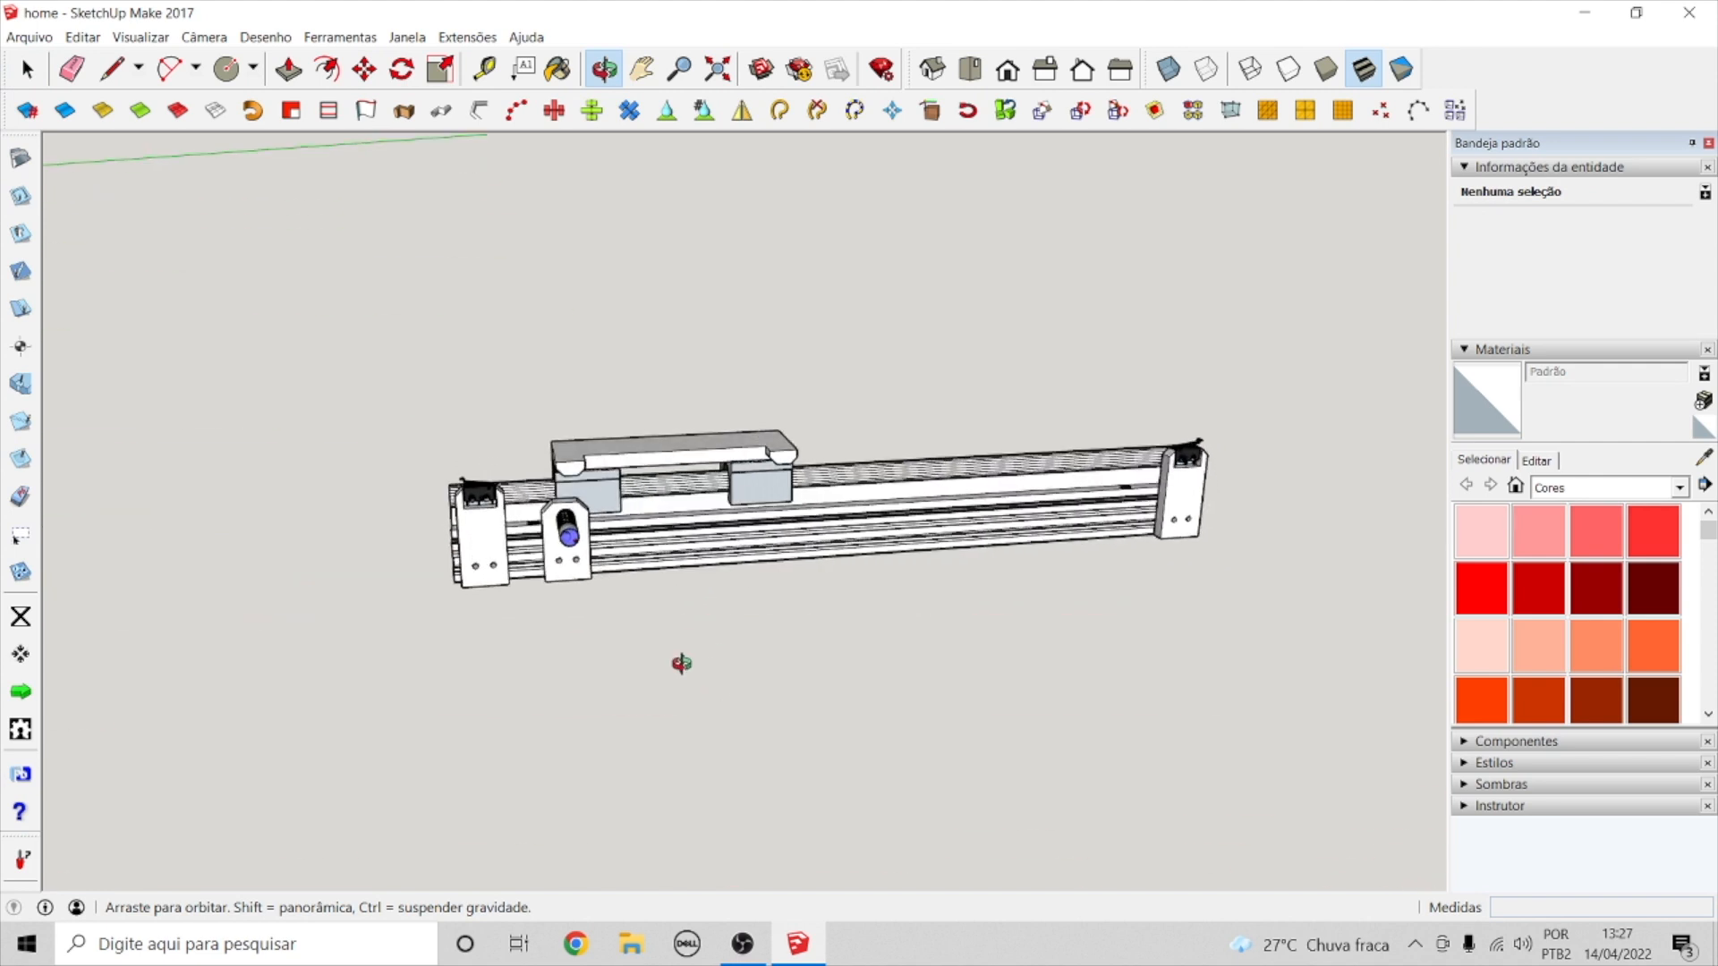
scroll(631, 624, up, 3)
drag(489, 459, 475, 593)
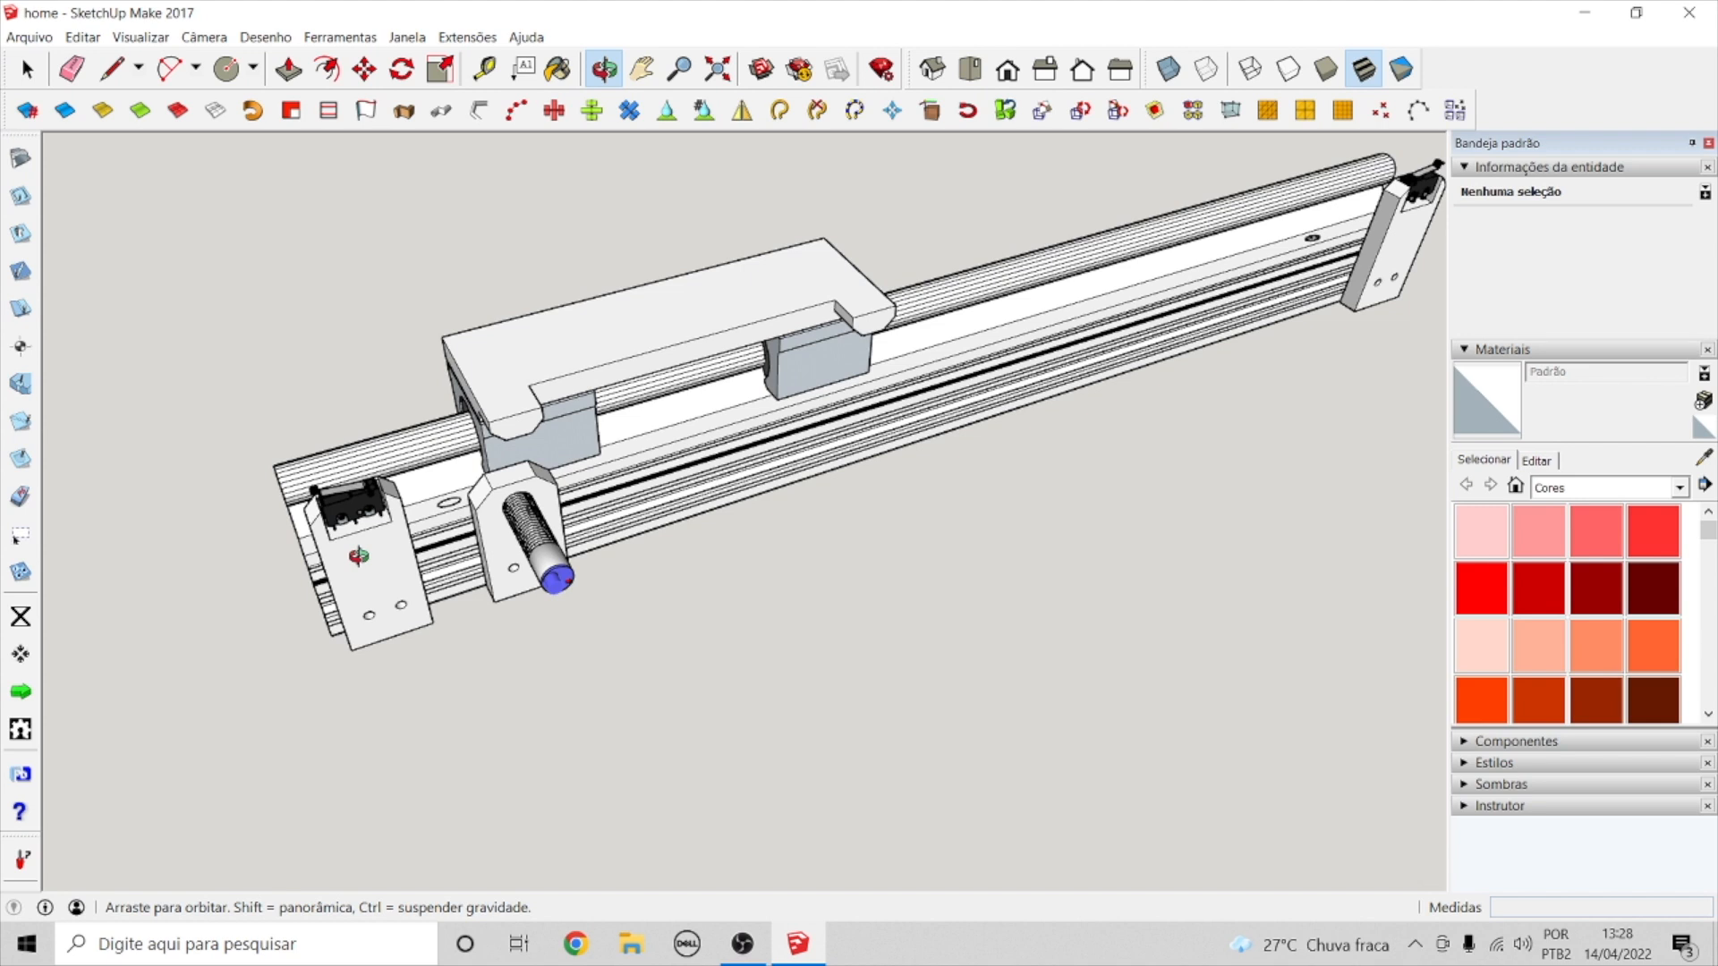
- Move the carriage about 75 mm along the rail away from the threaded sensor and return it in front of the sensor
key(space)
click(644, 338)
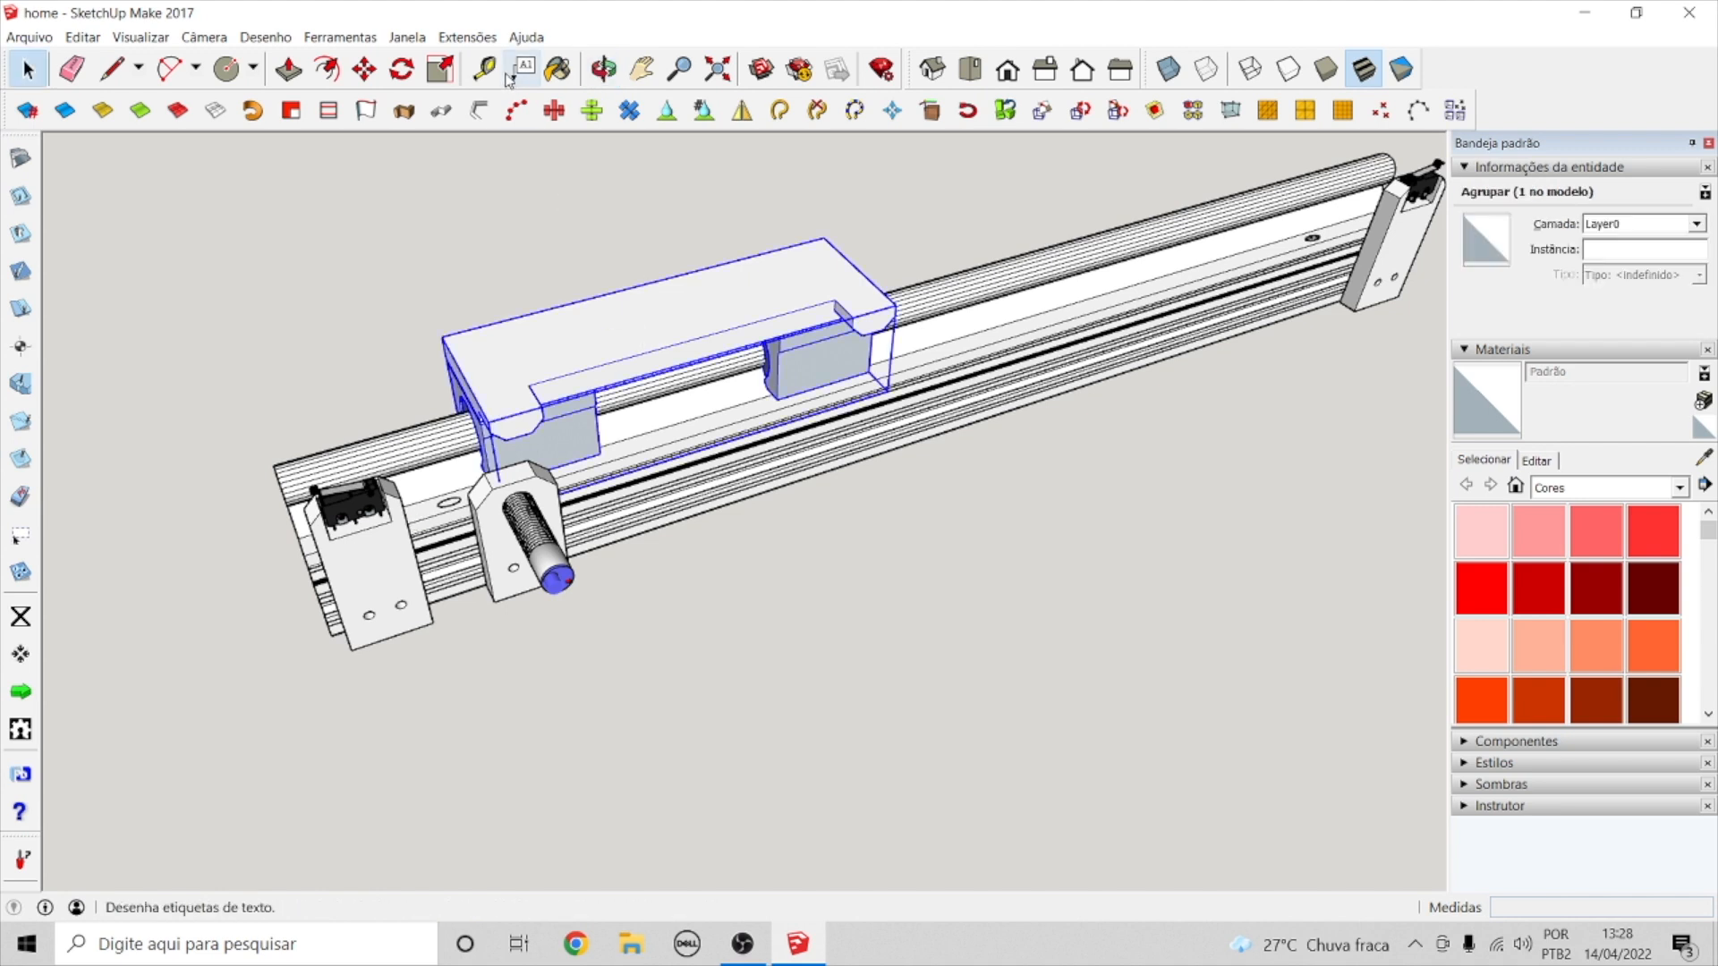
click(358, 76)
click(604, 335)
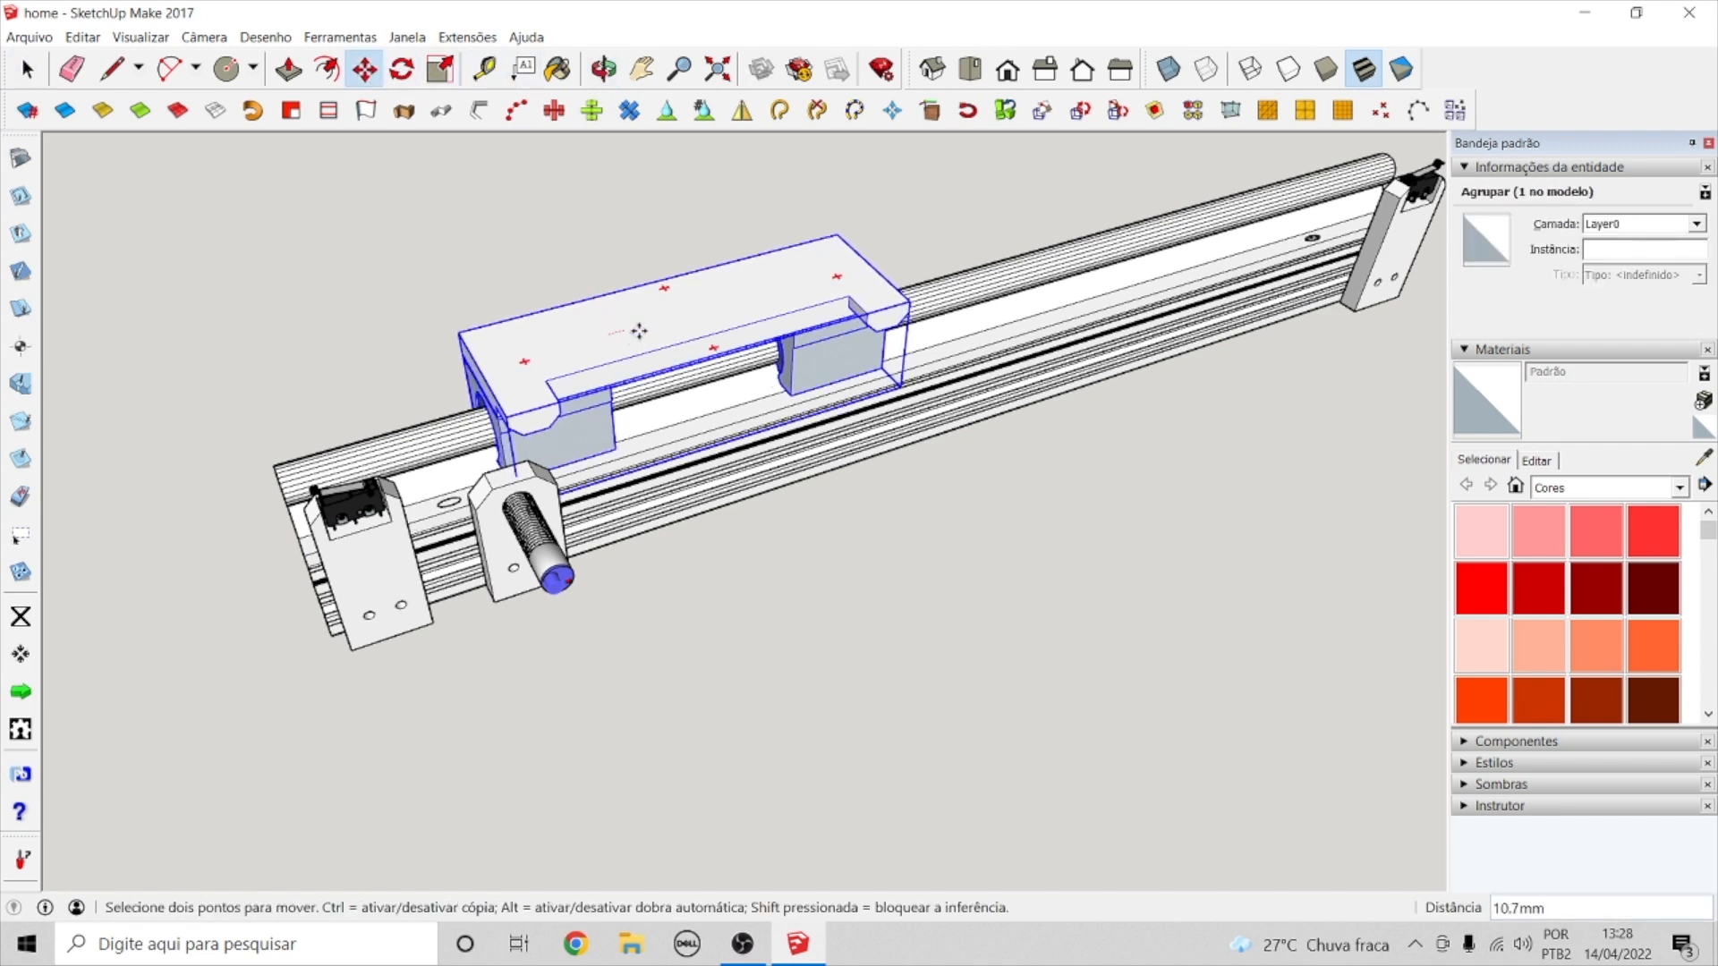
click(787, 287)
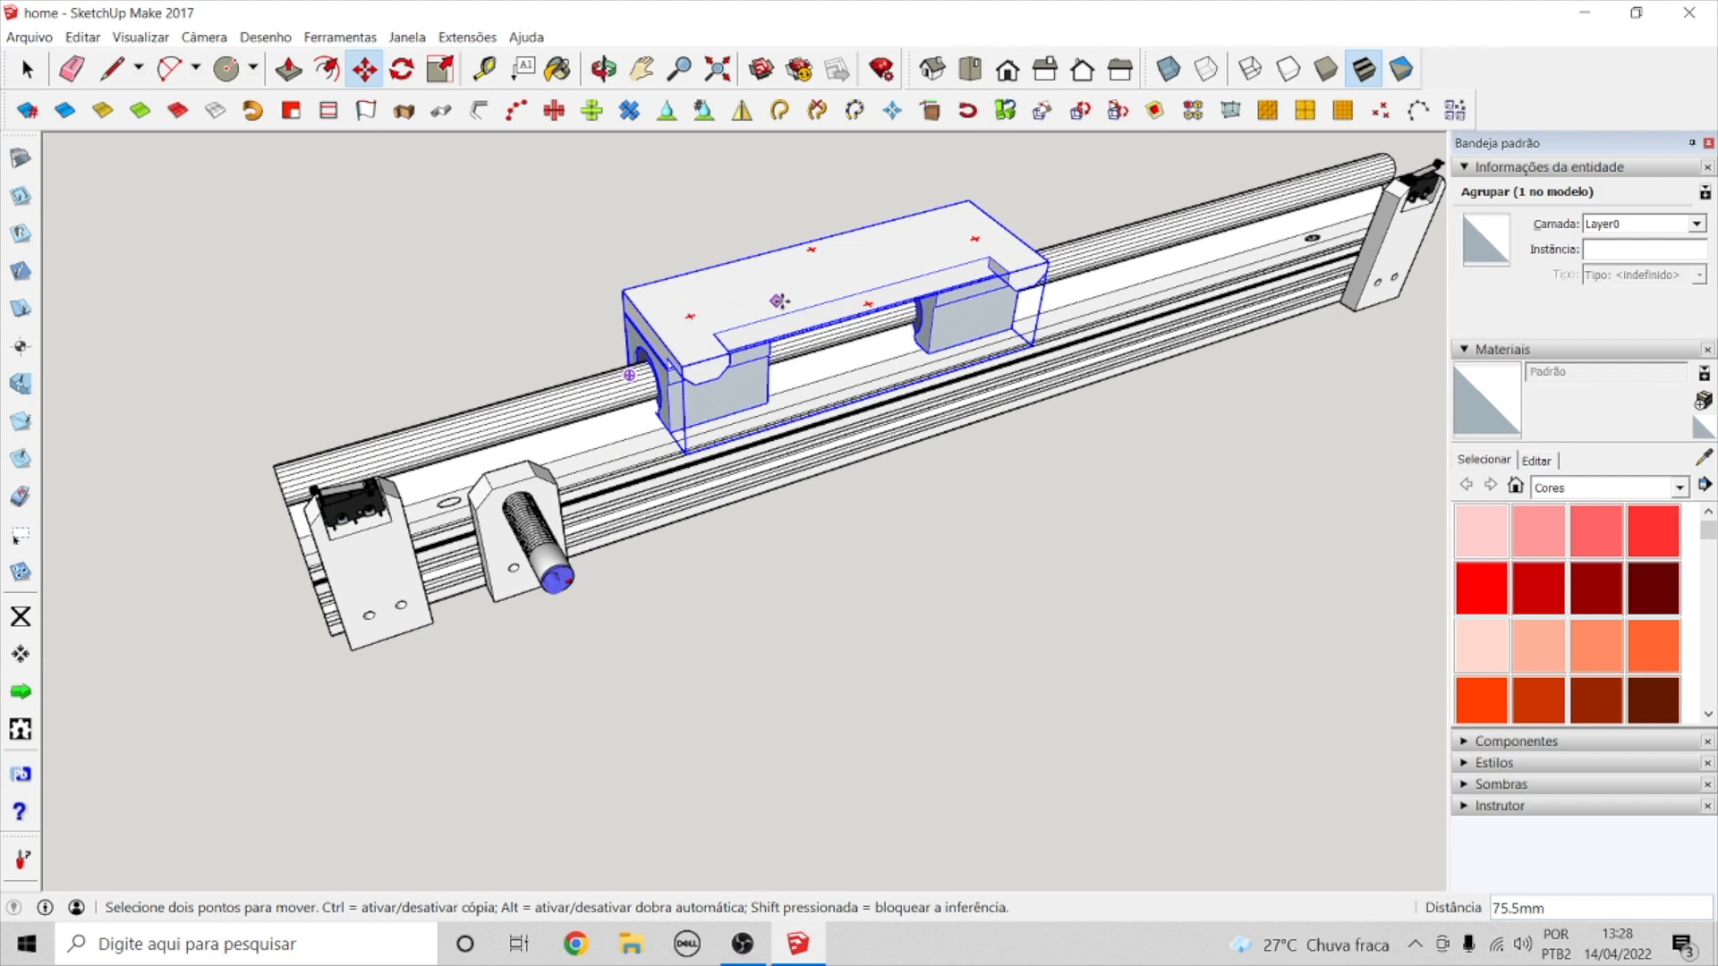
click(803, 286)
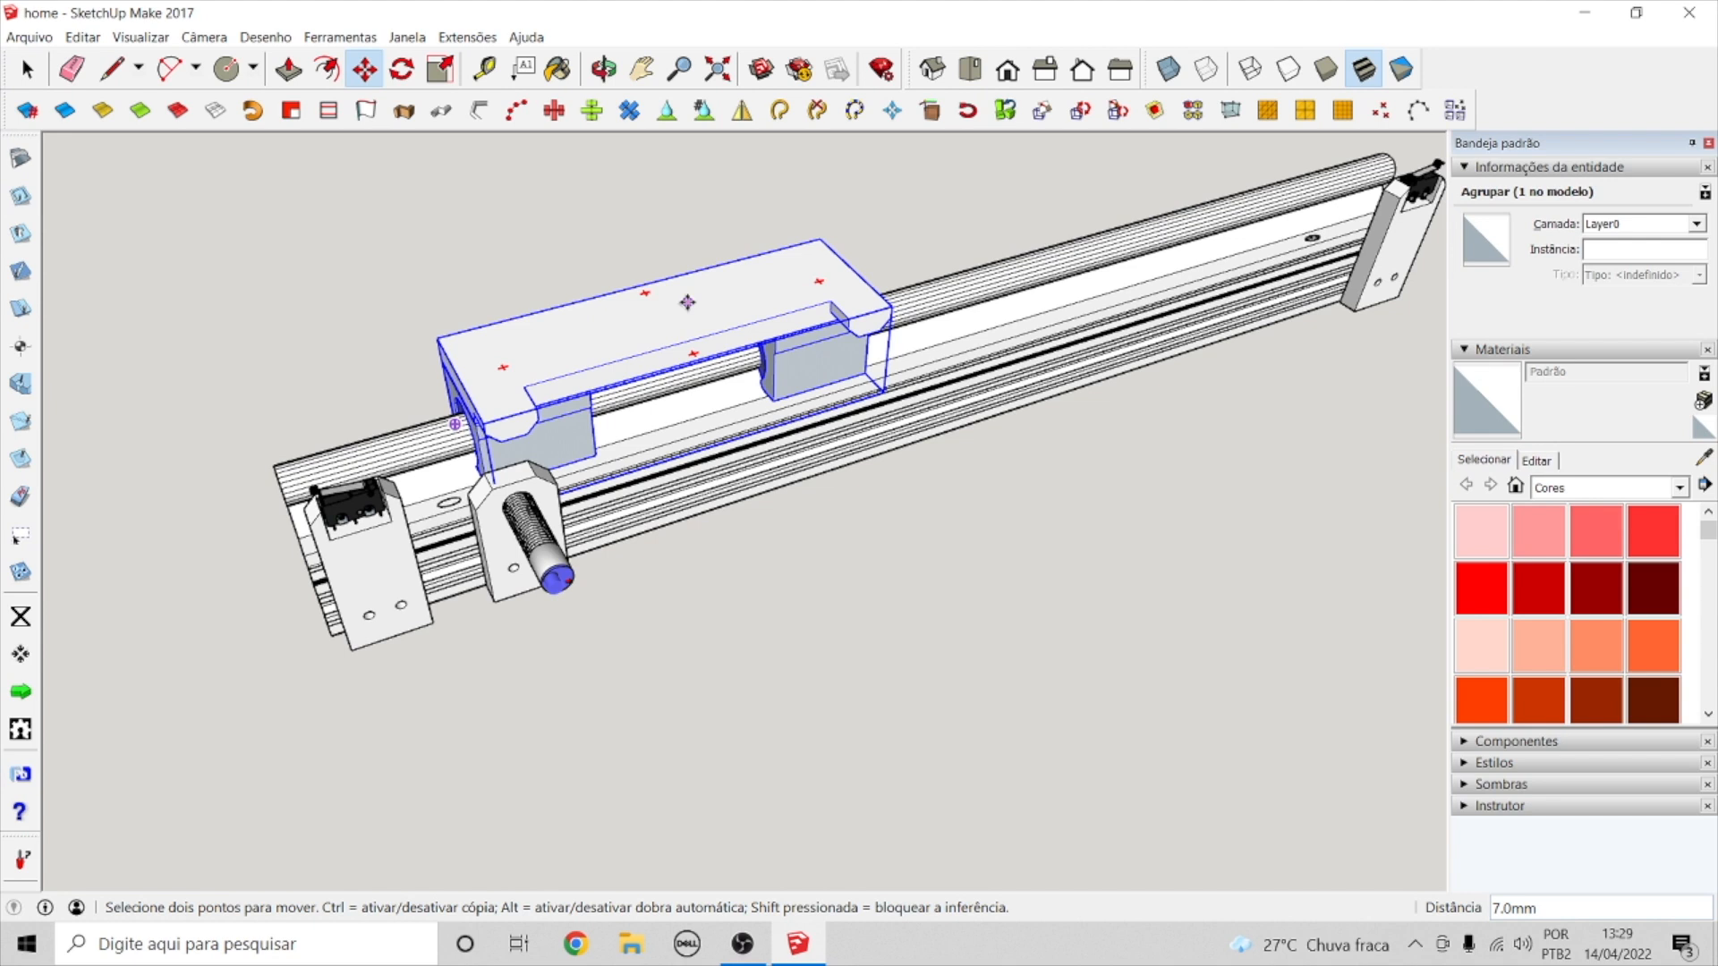
key(space)
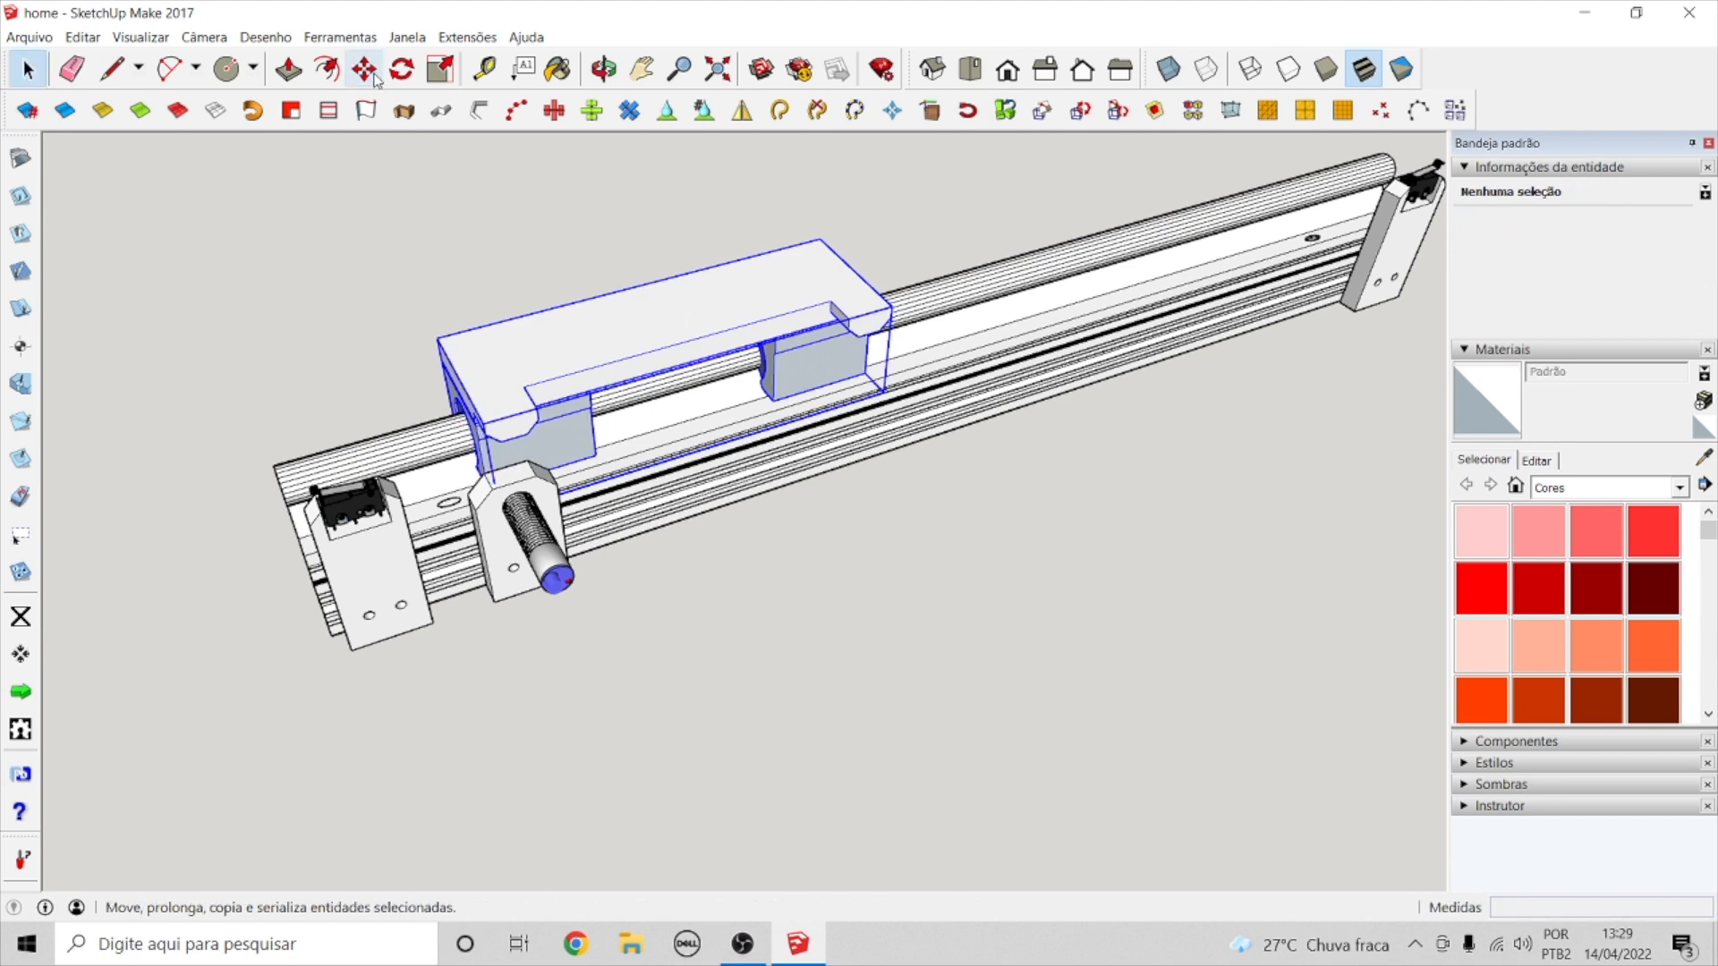
- Run the carriage towards the far limit switch and bring it back about 219 mm to the threaded sensor
click(364, 69)
click(648, 319)
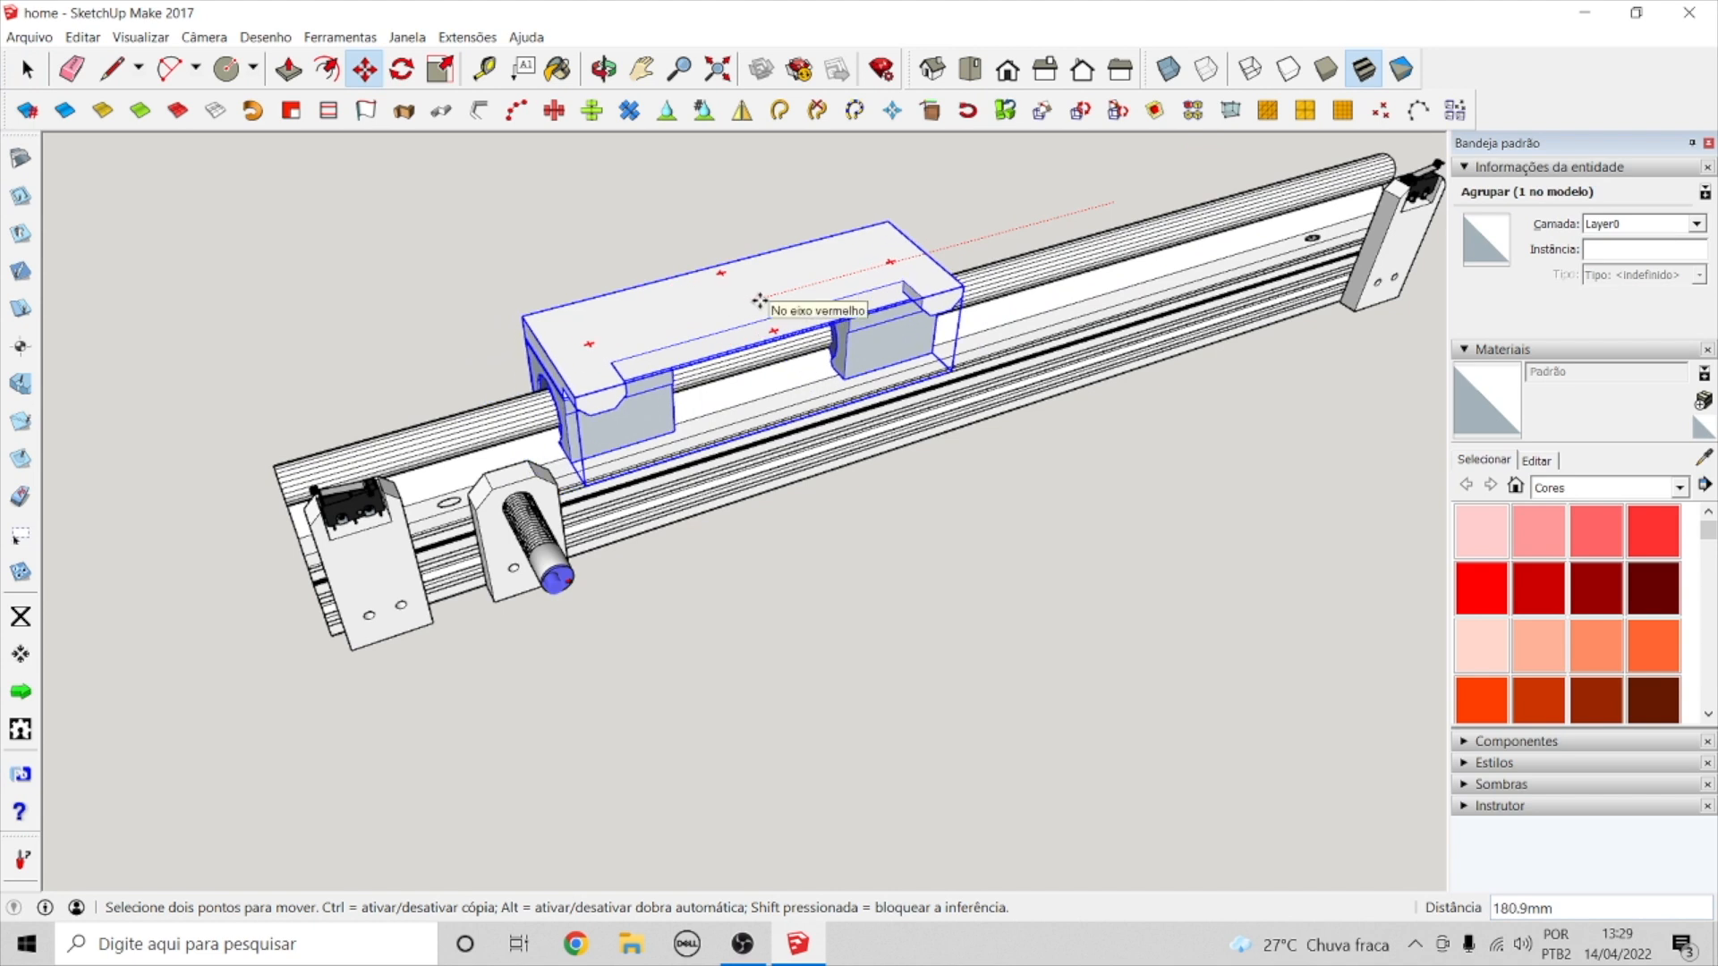
click(676, 332)
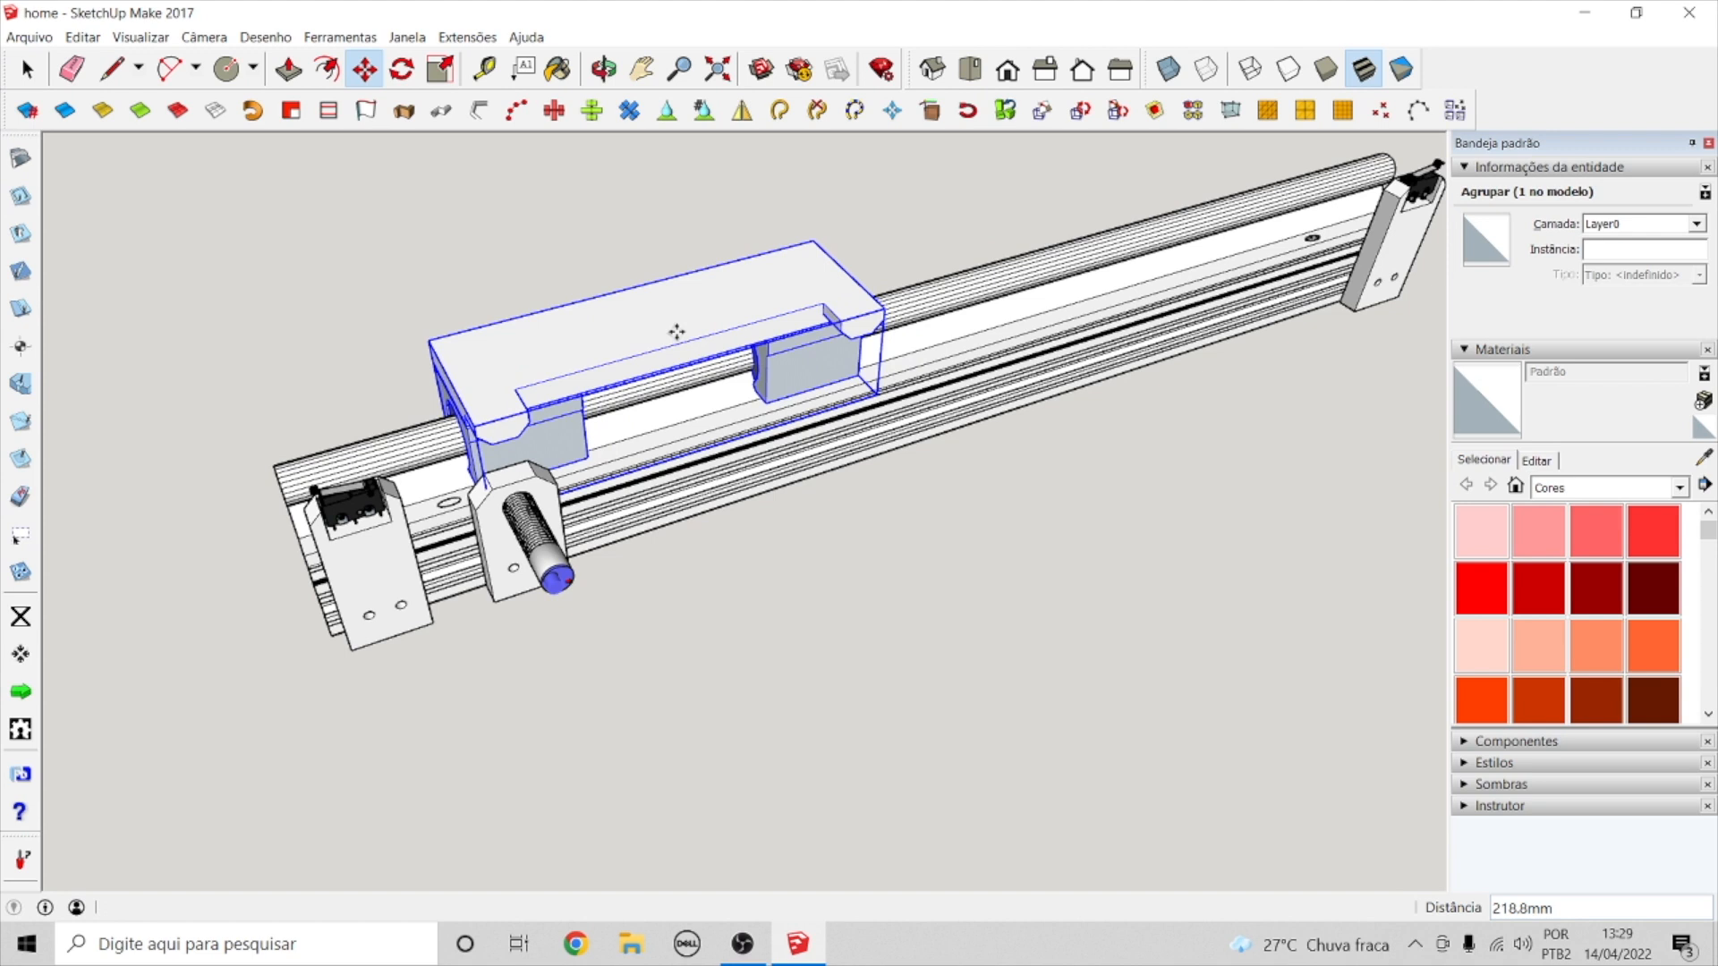
- Send the carriage along the rail towards the far limit switch again, return it about 194 mm to the threaded sensor, and deselect it
click(651, 323)
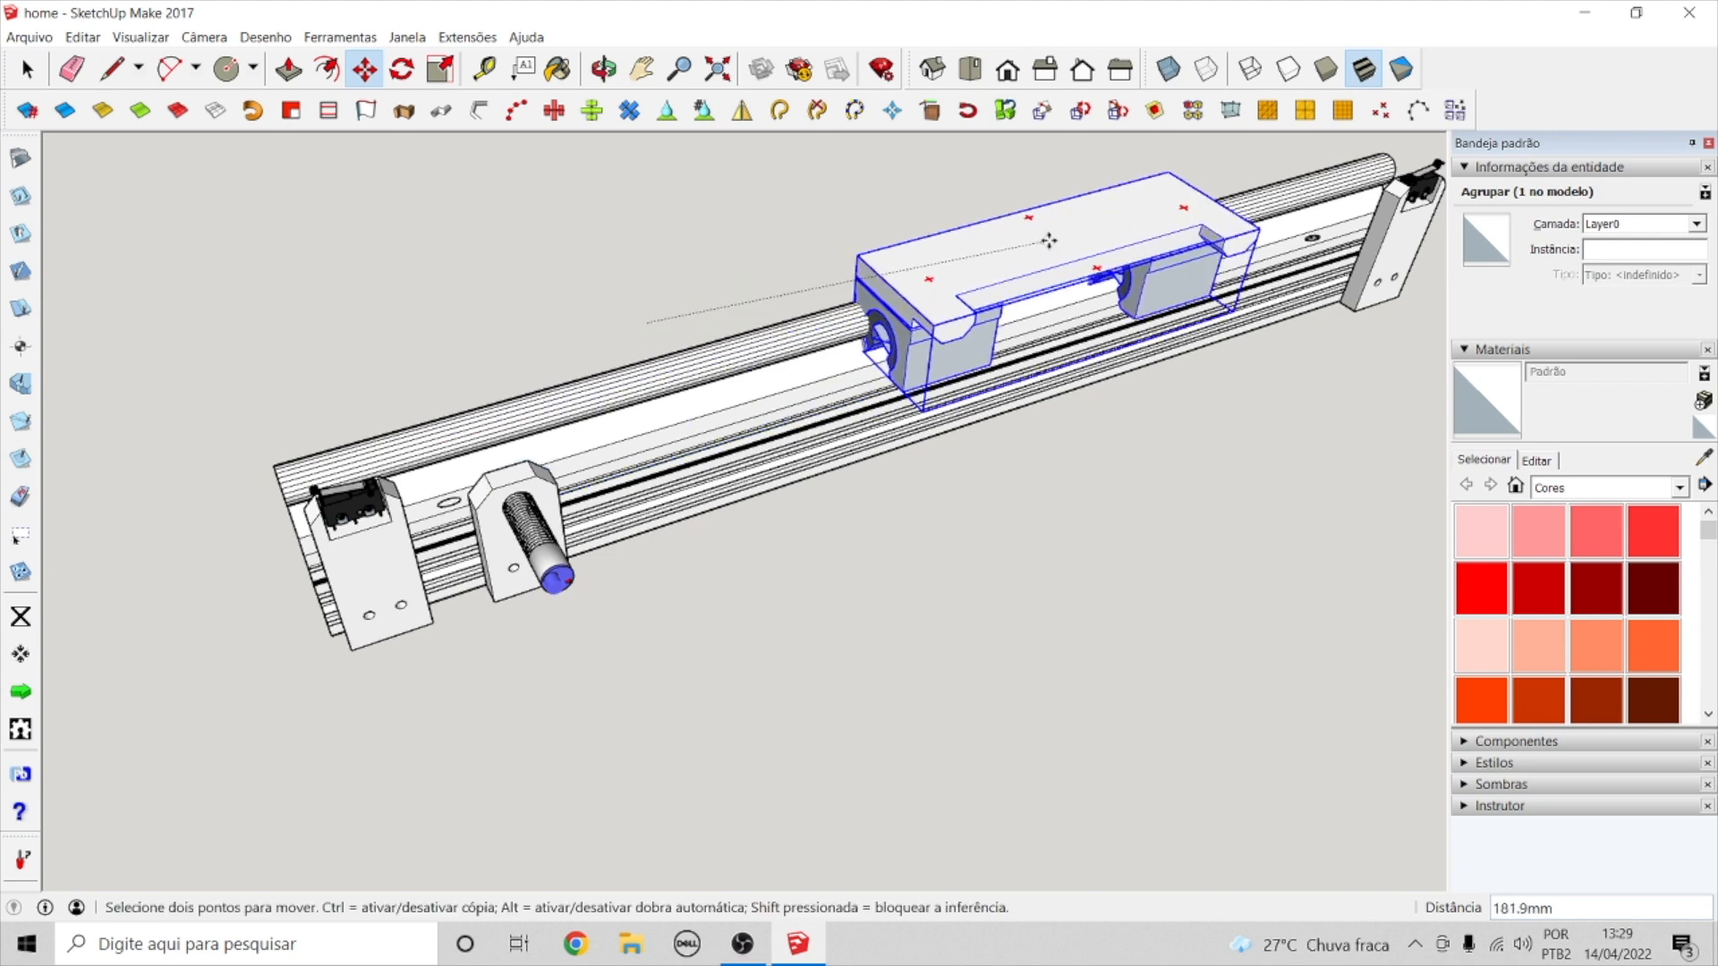
click(1046, 212)
click(1079, 212)
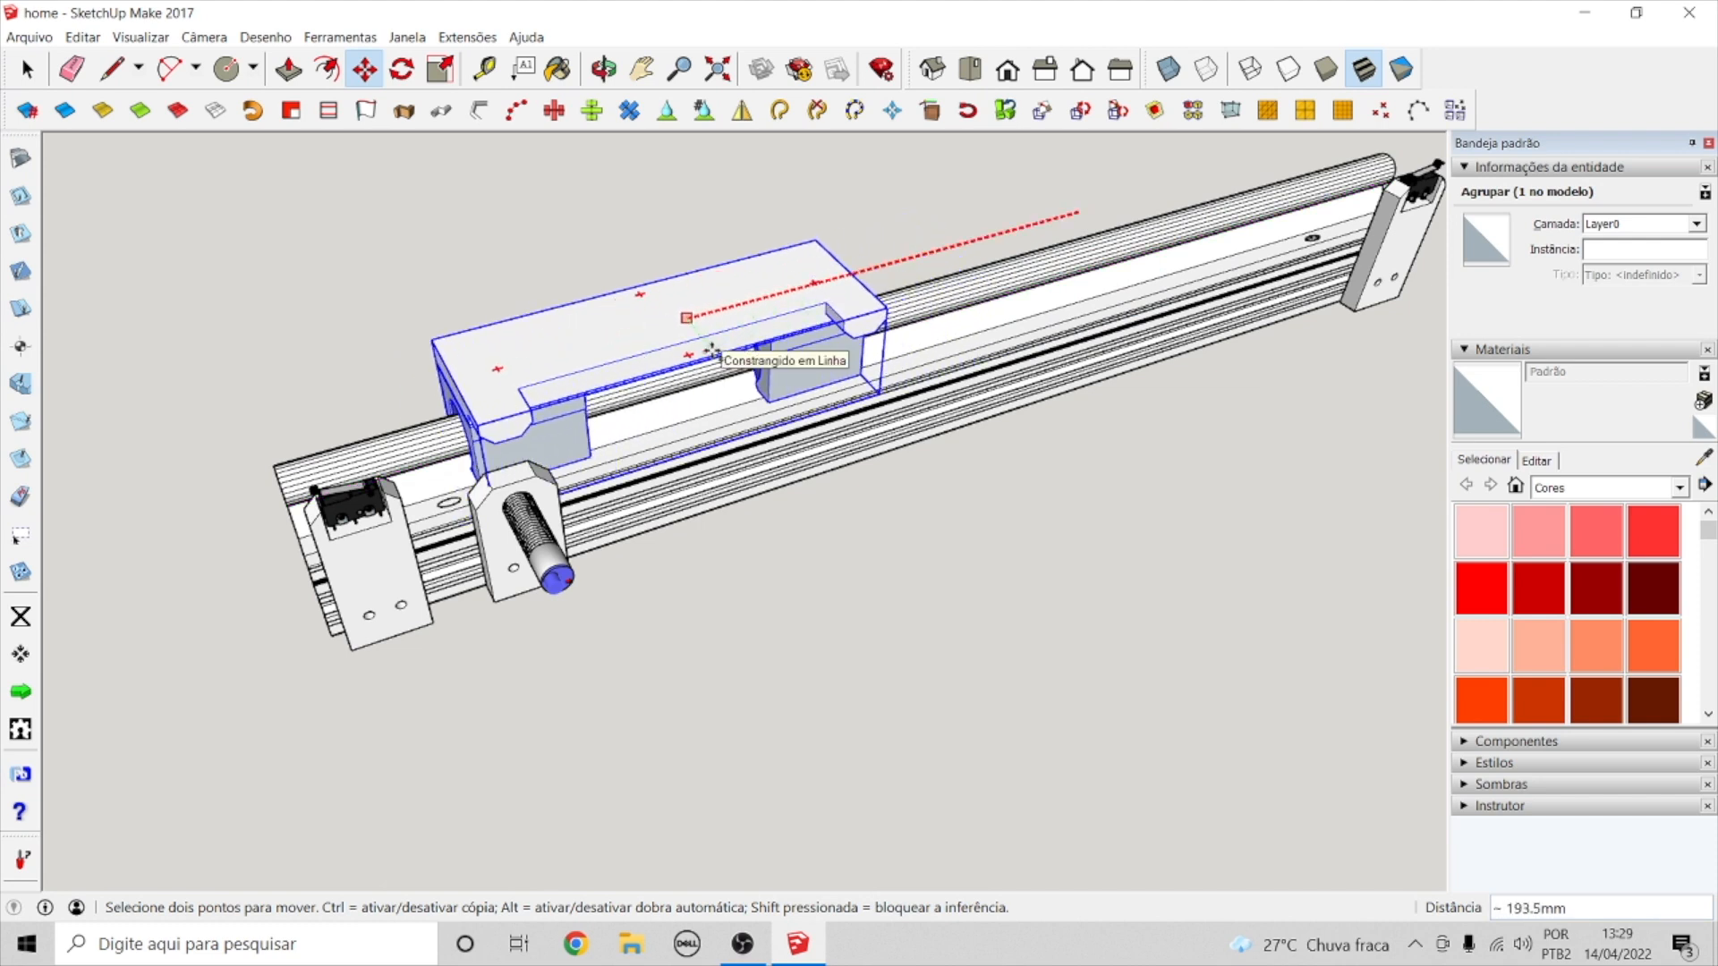
click(713, 350)
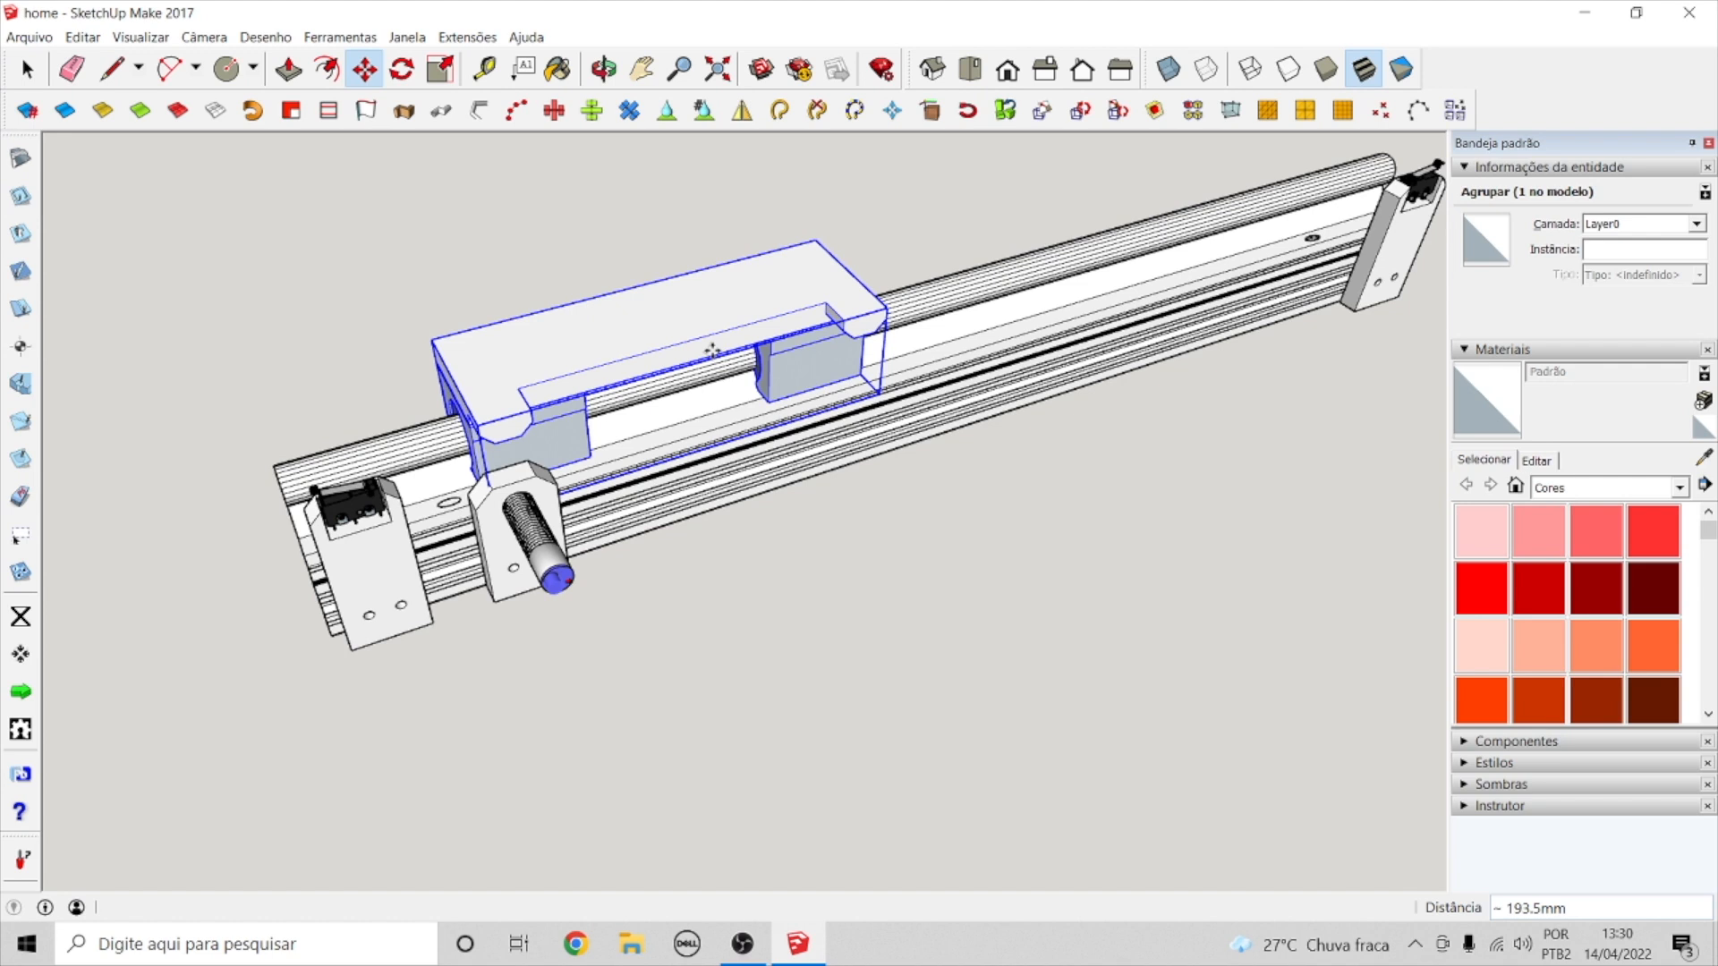
key(space)
click(848, 650)
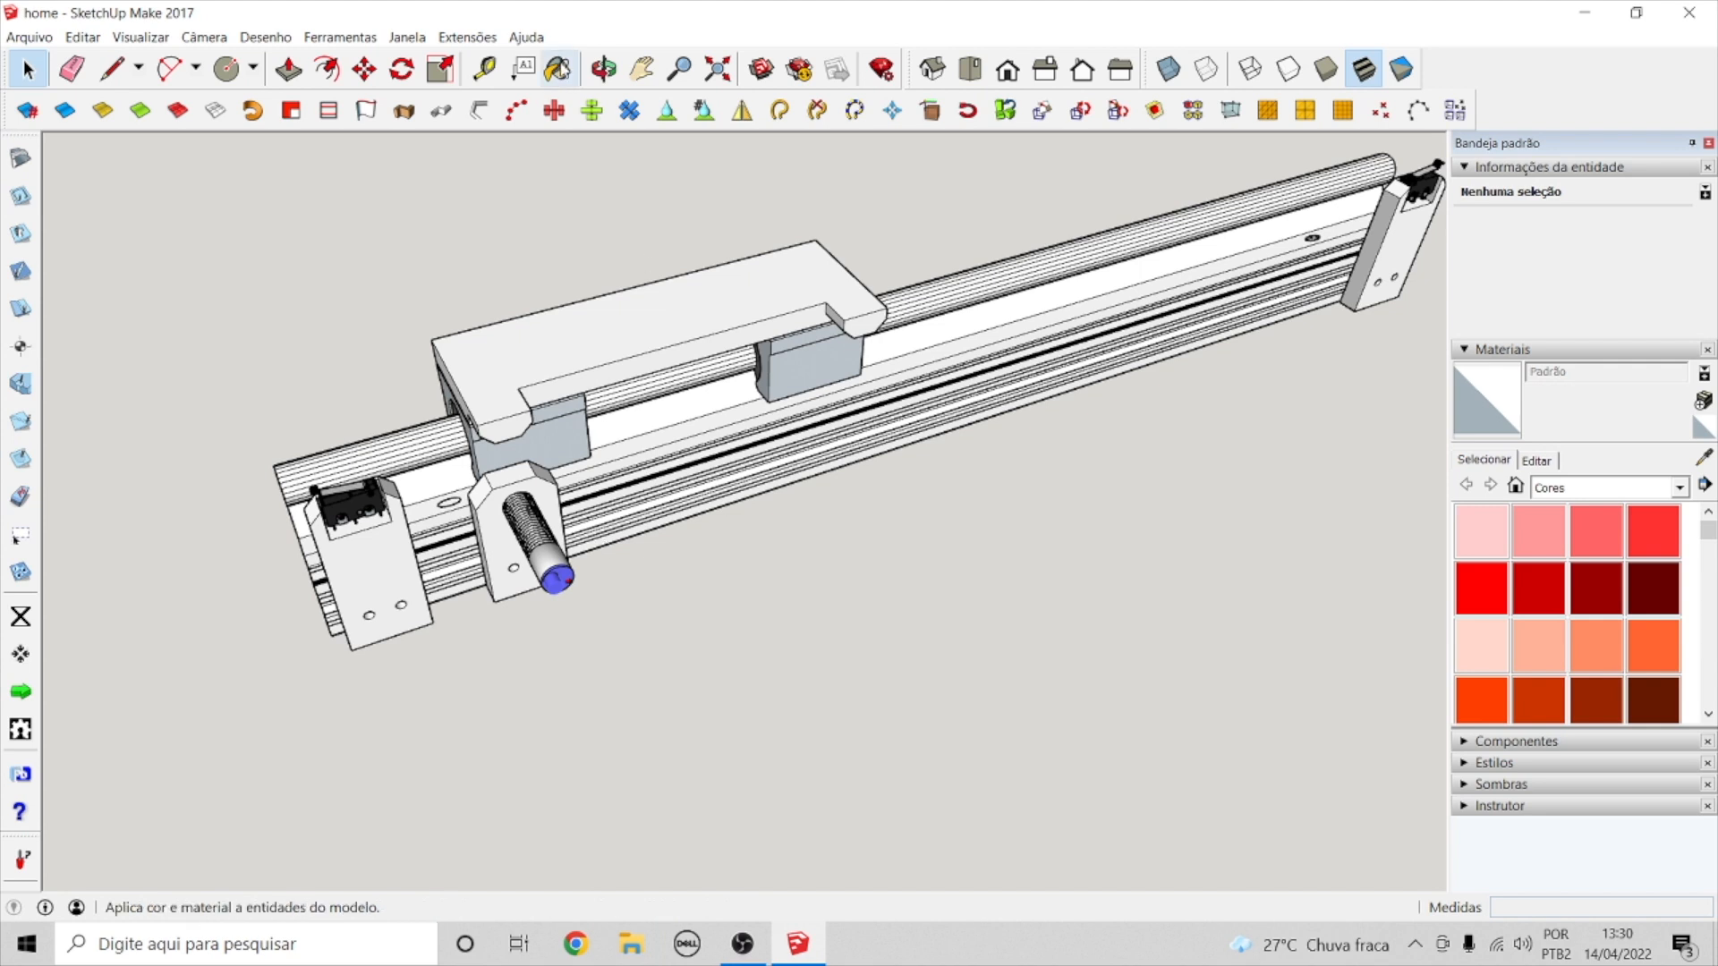
- View the whole assembly and select the threaded sensor group and both end limit switches in turn to point them out
click(604, 69)
scroll(687, 442, down, 3)
drag(687, 442, 770, 405)
key(space)
scroll(605, 586, down, 2)
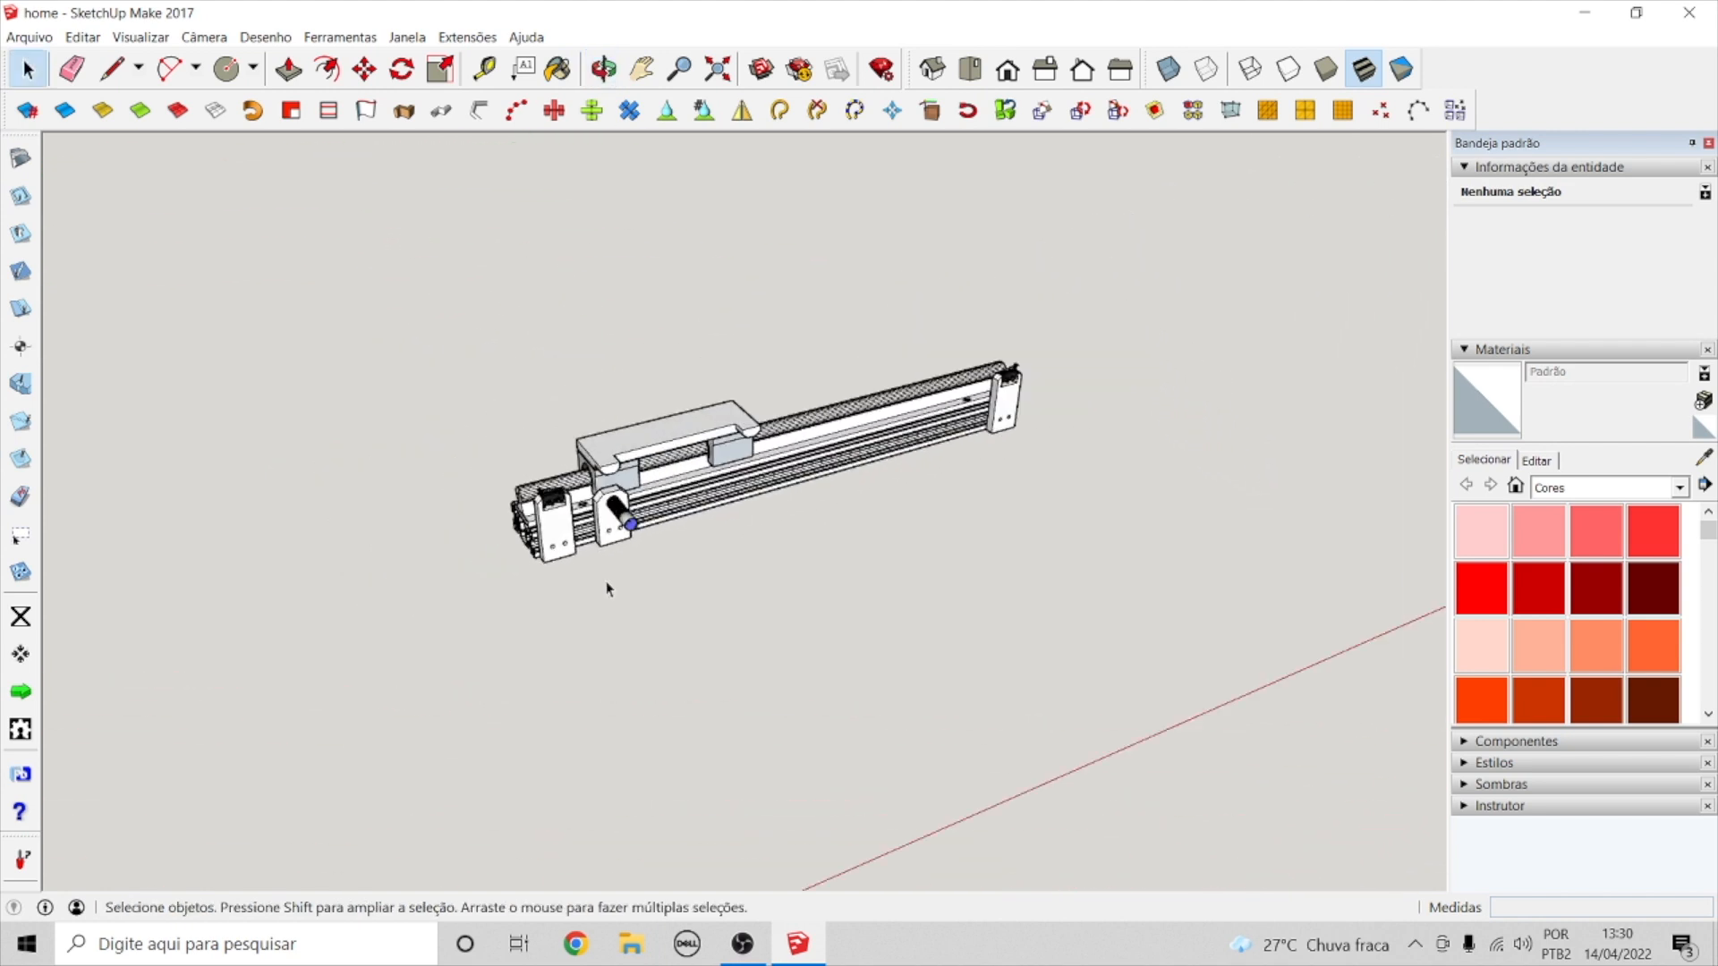
click(561, 536)
click(605, 522)
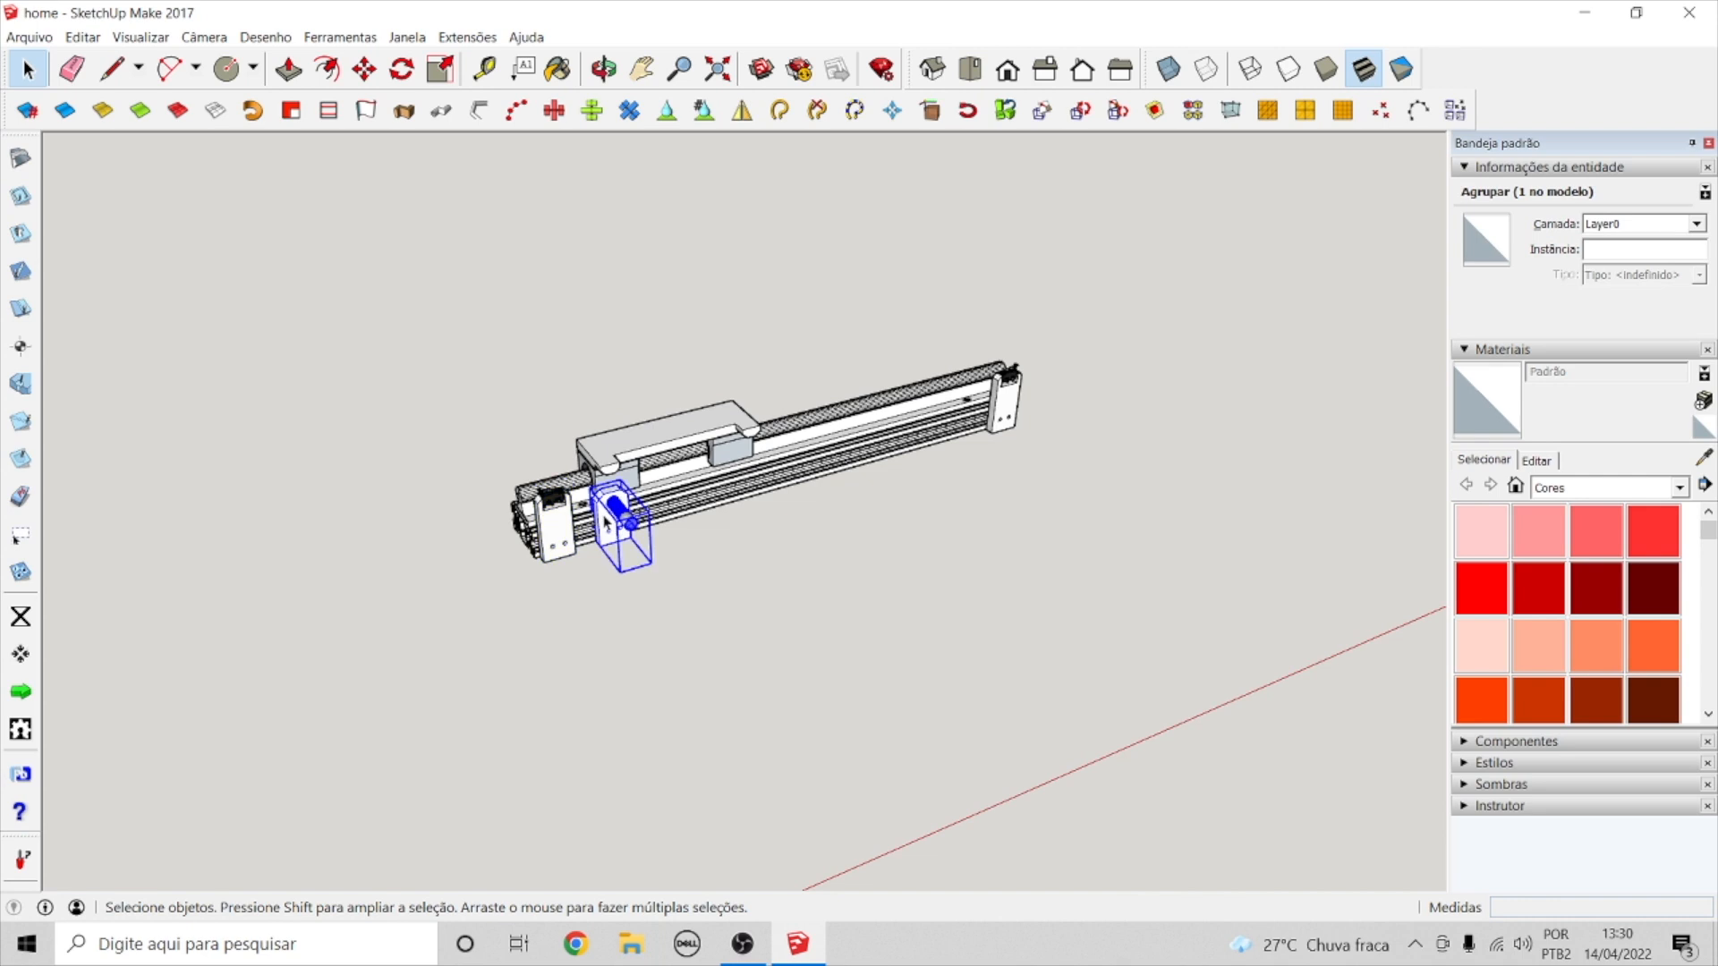
scroll(604, 522, up, 3)
click(491, 532)
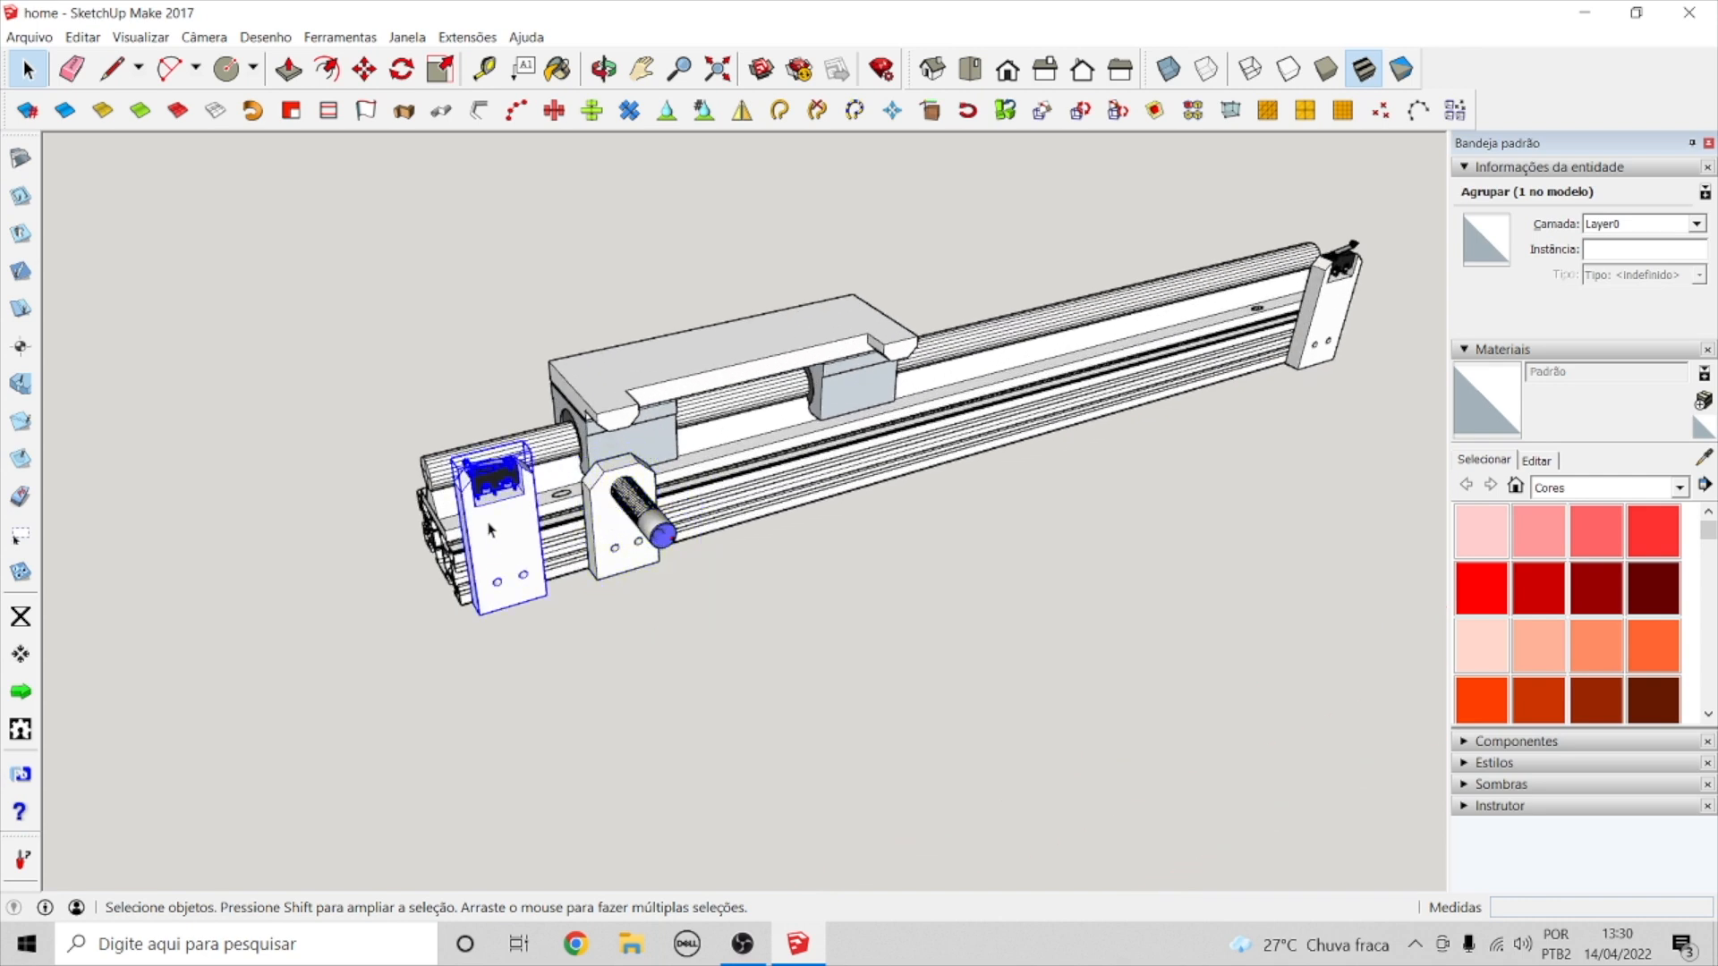
click(1353, 318)
click(479, 535)
click(775, 637)
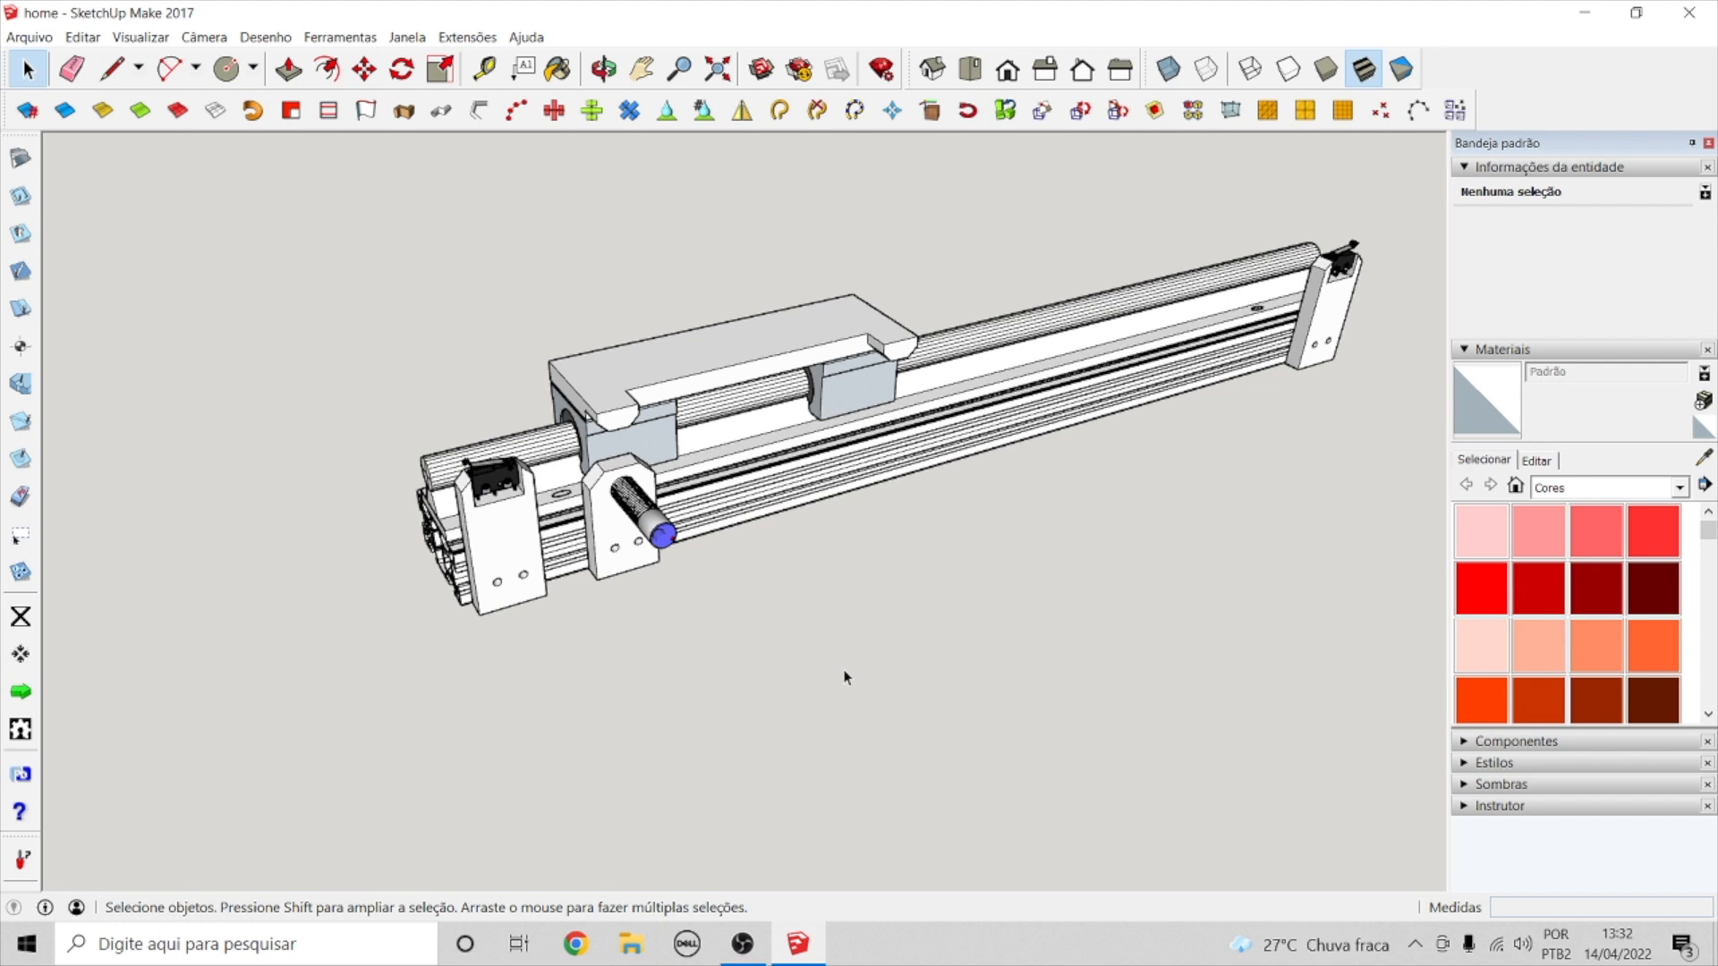
- Examine the rail assembly from the side and from the end opposite the threaded sensor
click(598, 80)
drag(682, 295, 541, 202)
scroll(395, 480, down, 5)
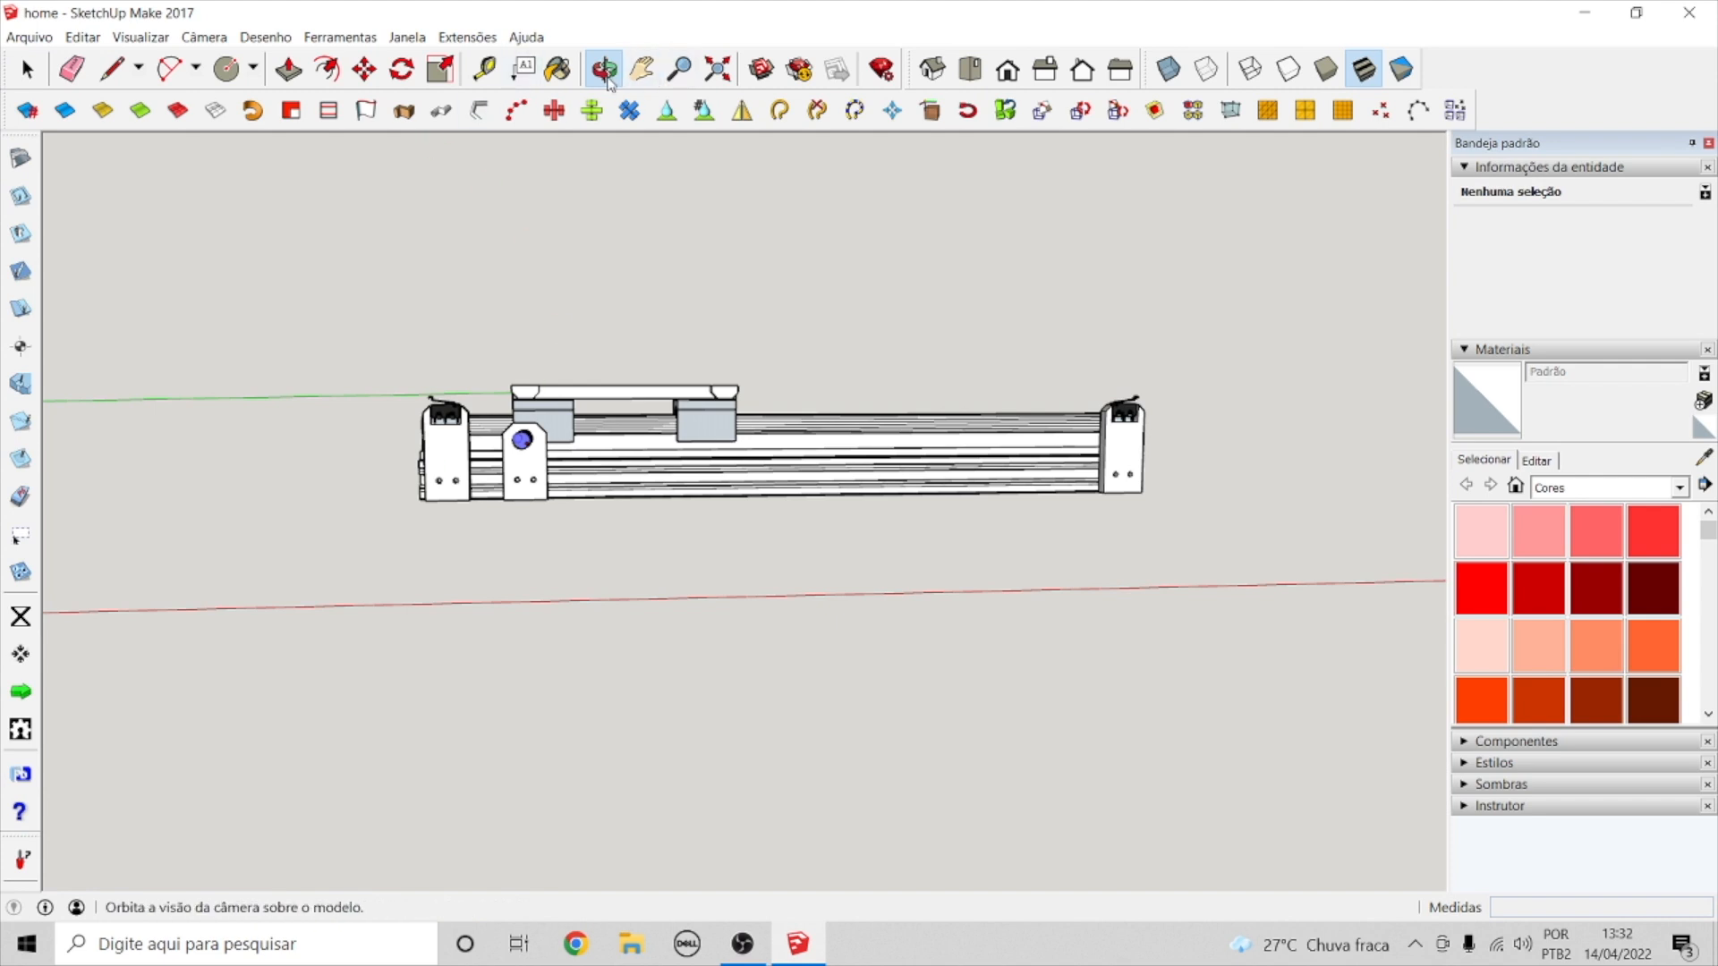
drag(675, 484, 631, 635)
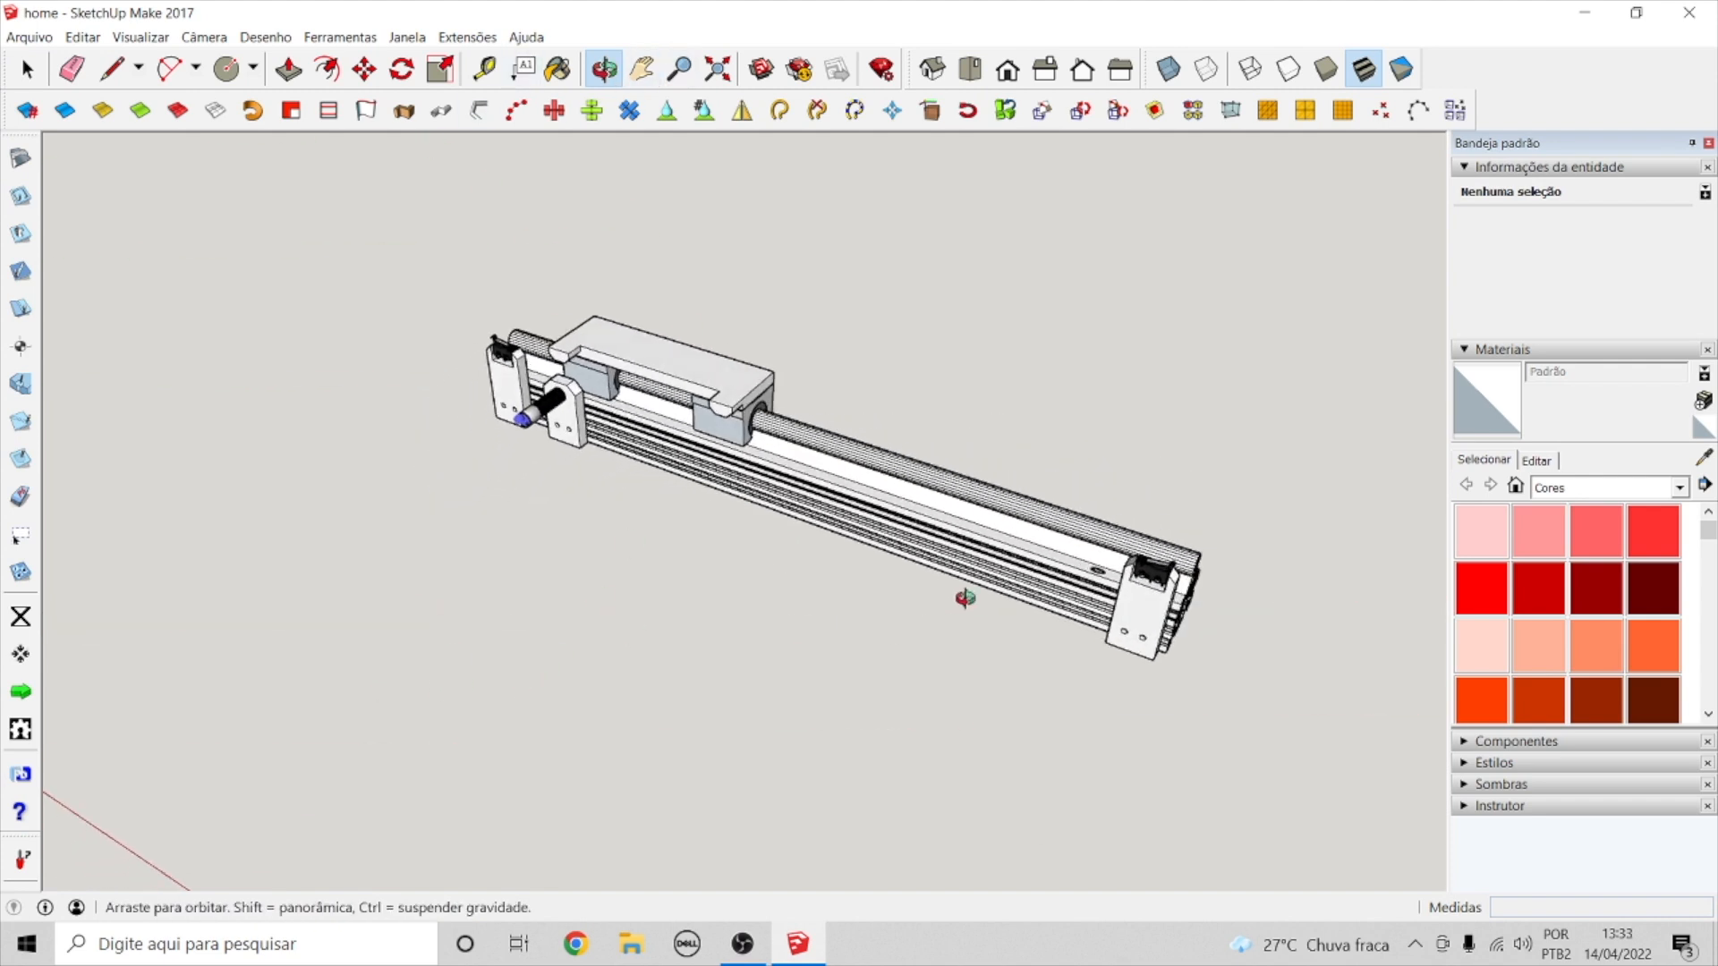
drag(963, 599, 986, 582)
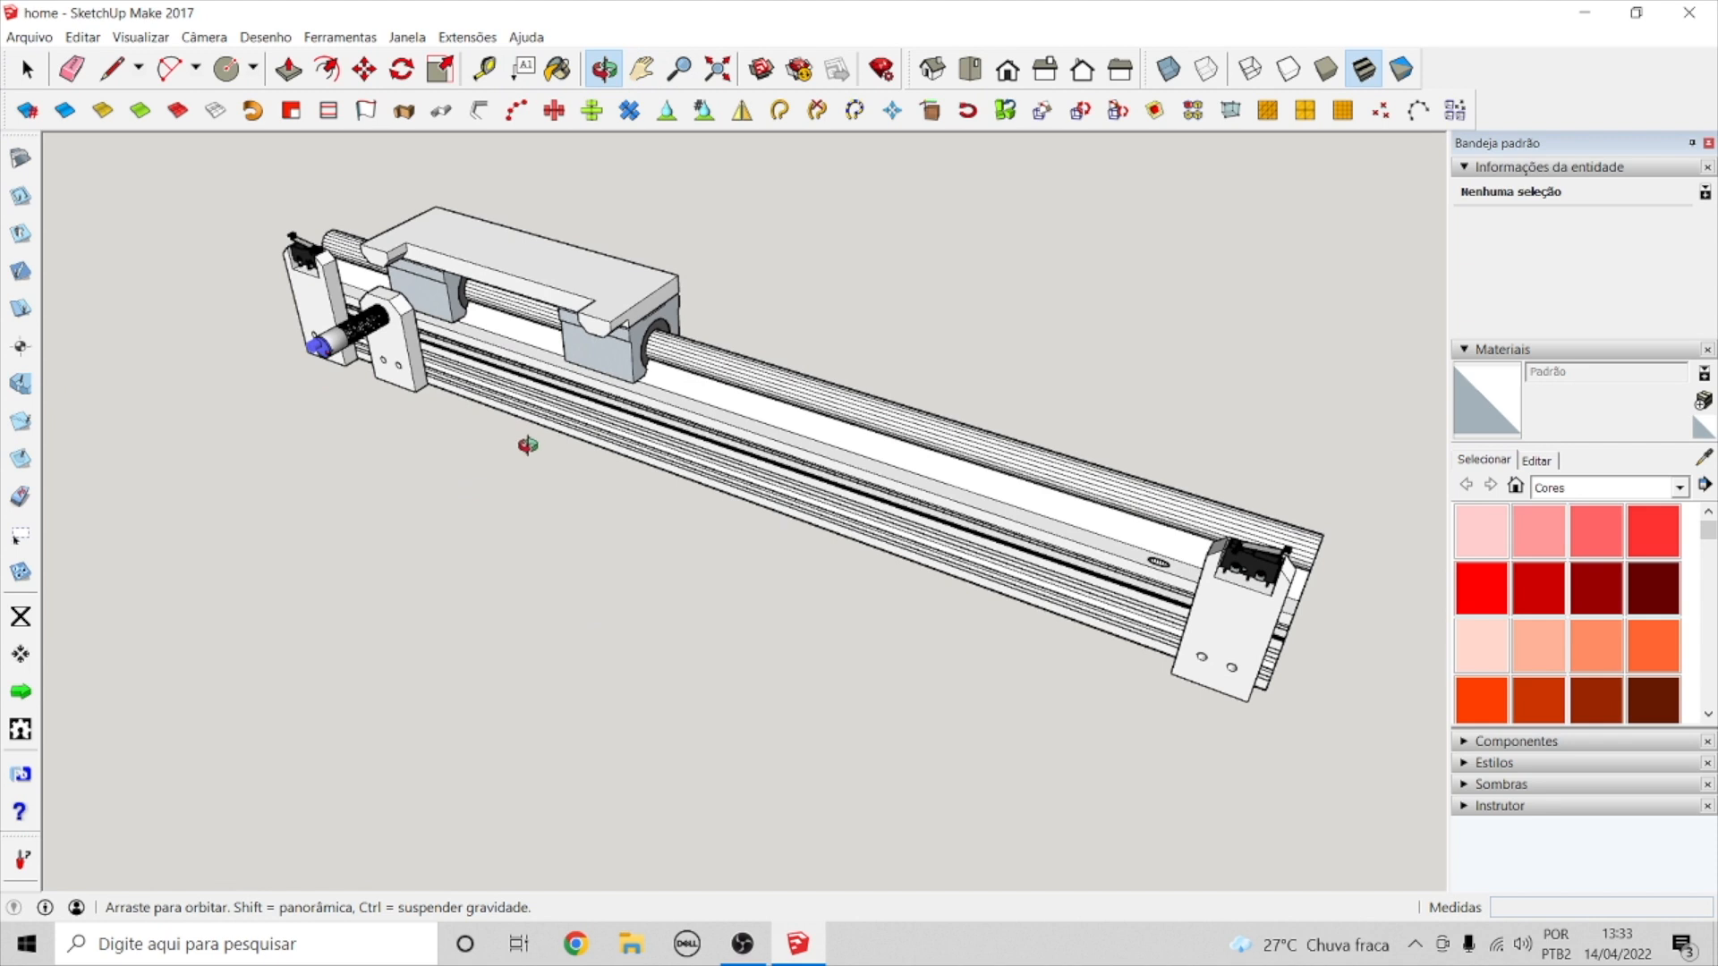
scroll(519, 483, down, 2)
scroll(562, 402, up, 3)
scroll(562, 401, down, 5)
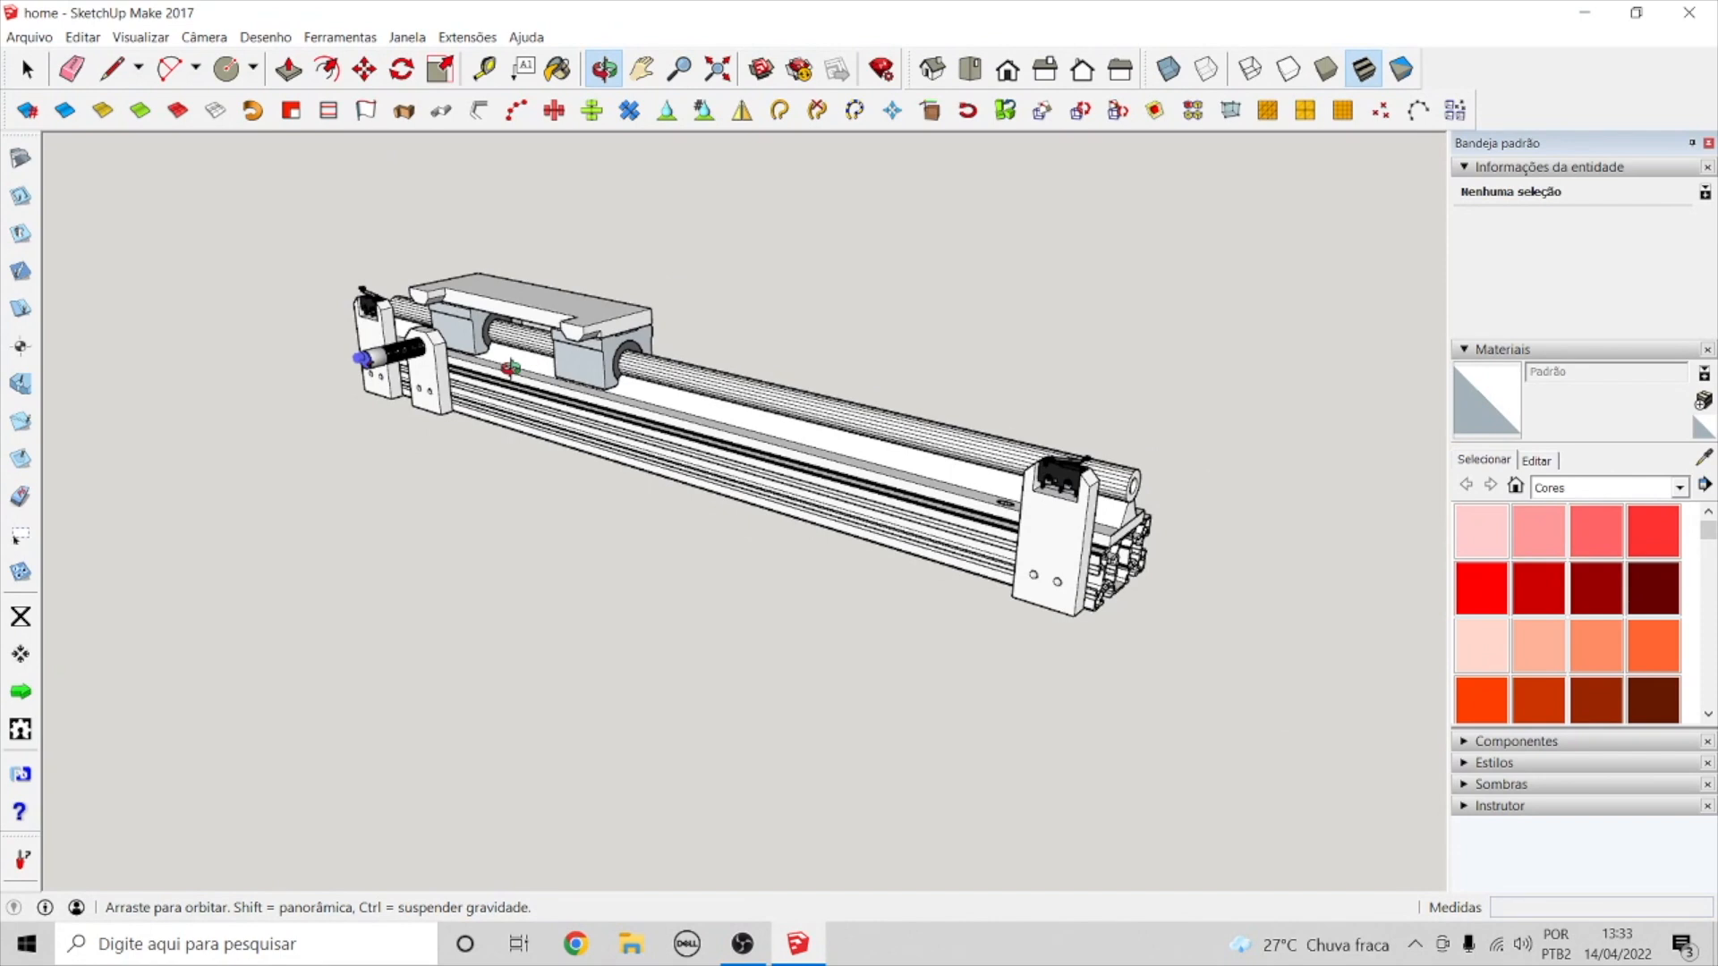
- Select both end limit switches and the threaded sensor group in turn, ending on the limit switch at the sensor end
click(27, 69)
click(360, 324)
click(1051, 566)
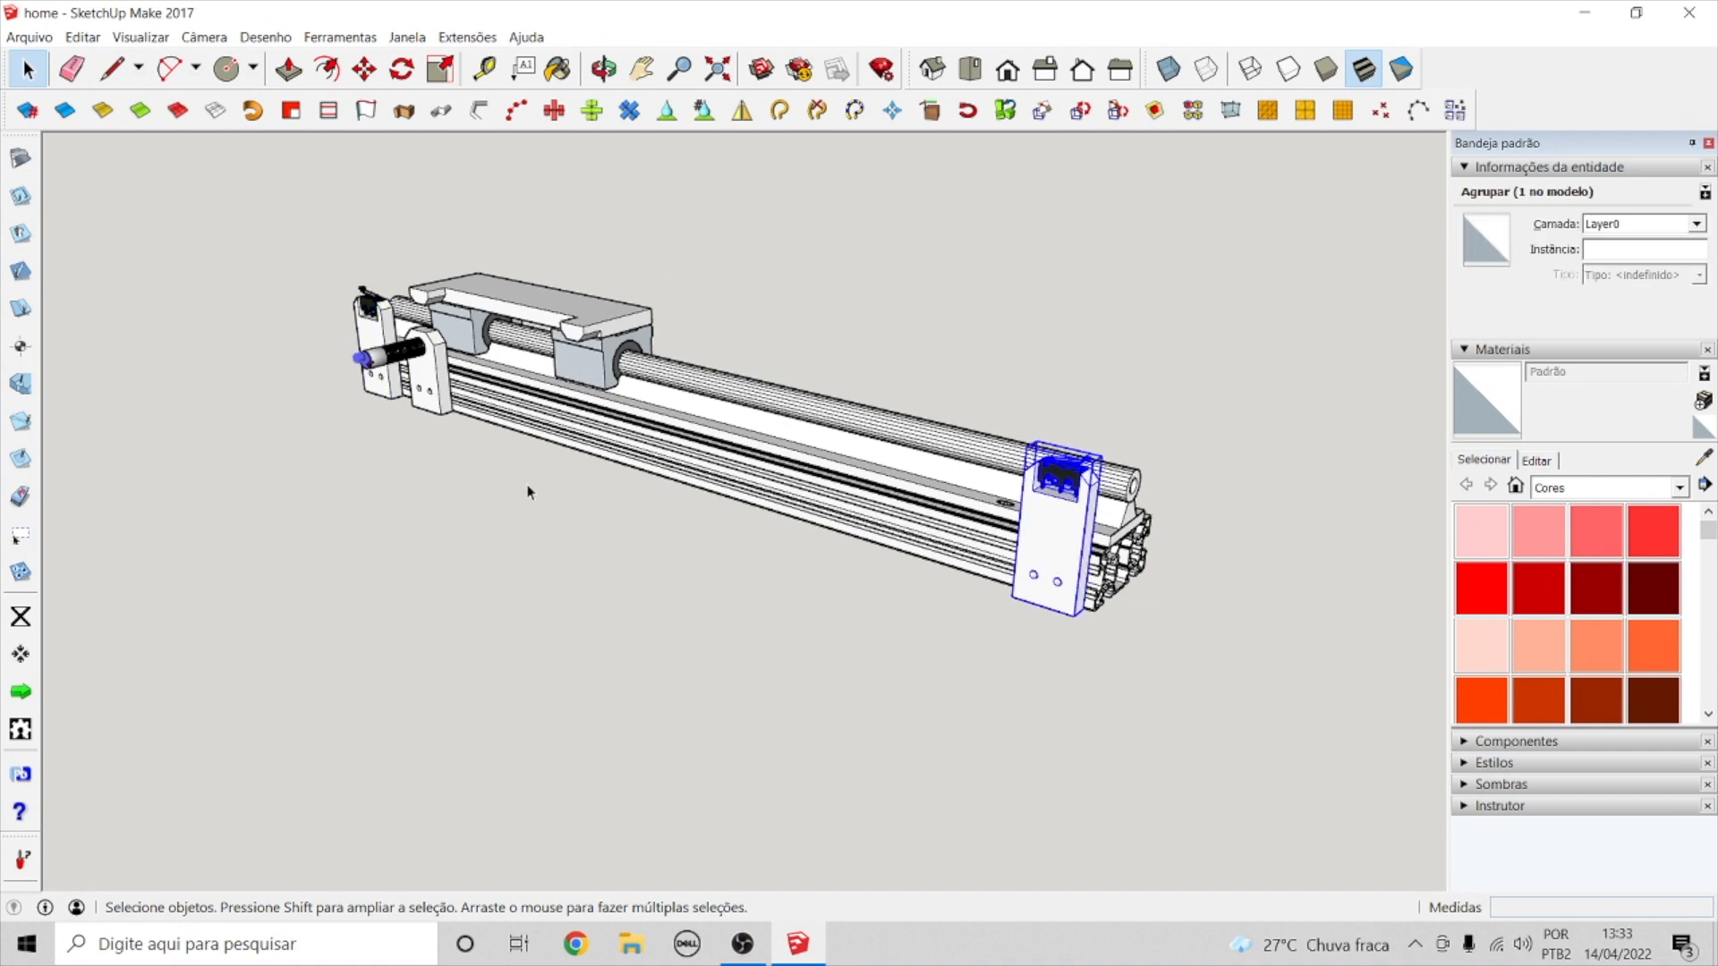
click(438, 387)
click(417, 648)
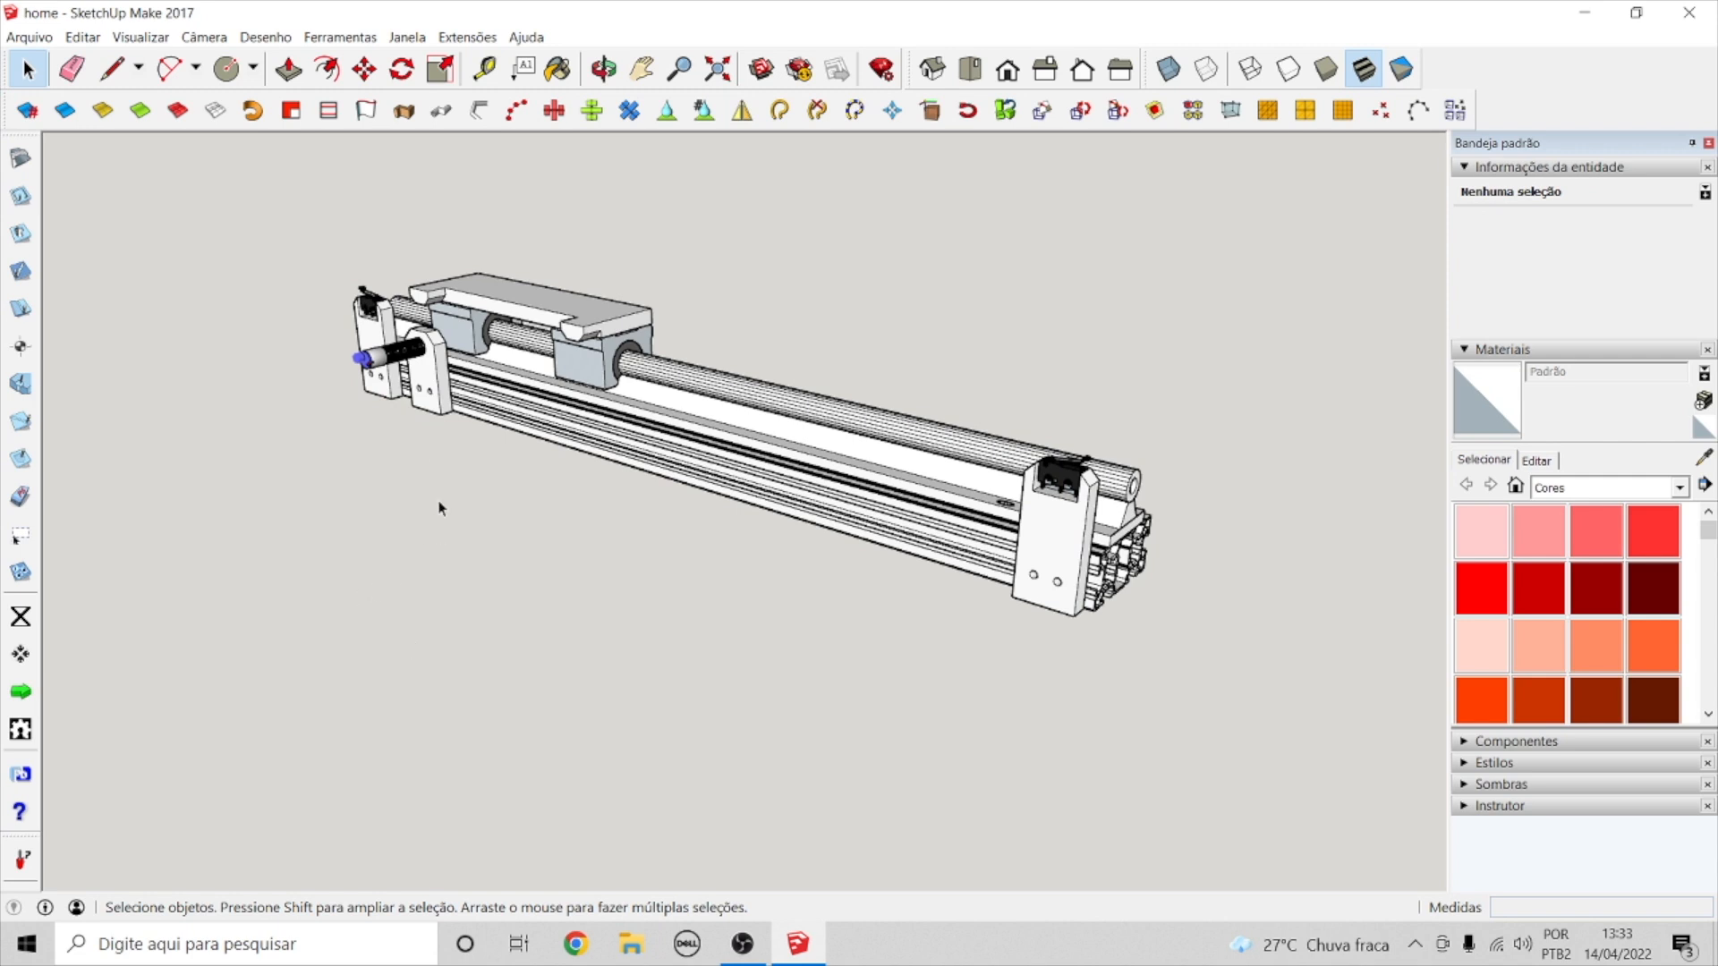
click(390, 319)
click(1060, 553)
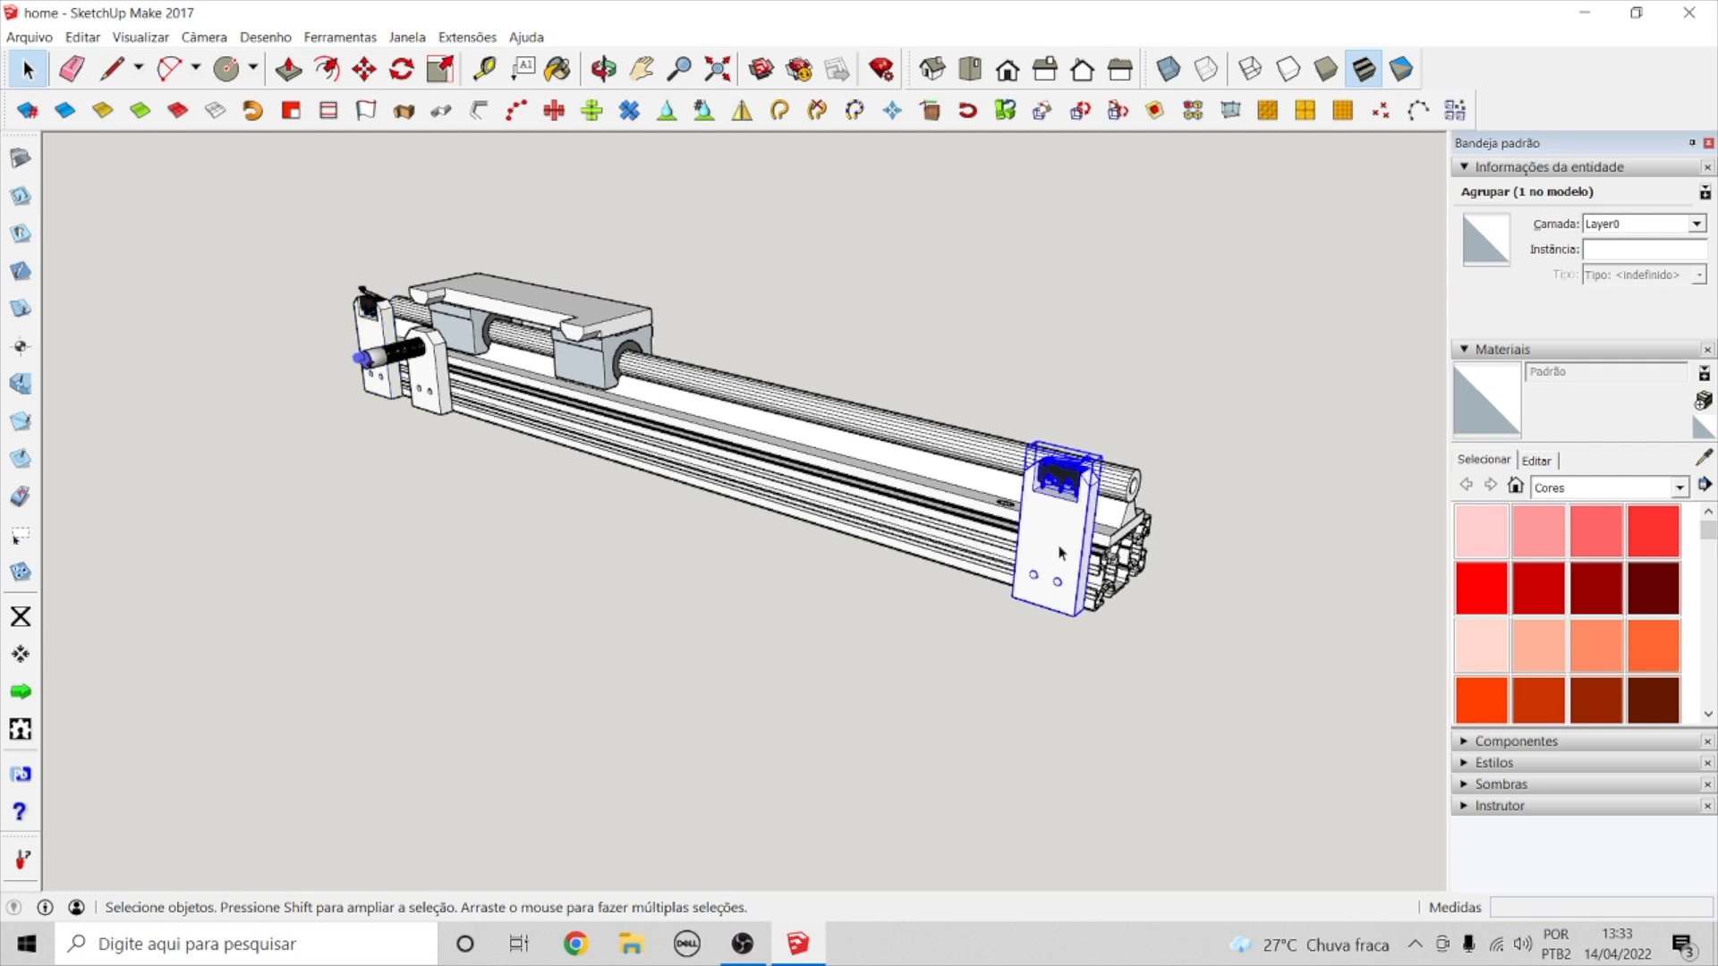
click(394, 318)
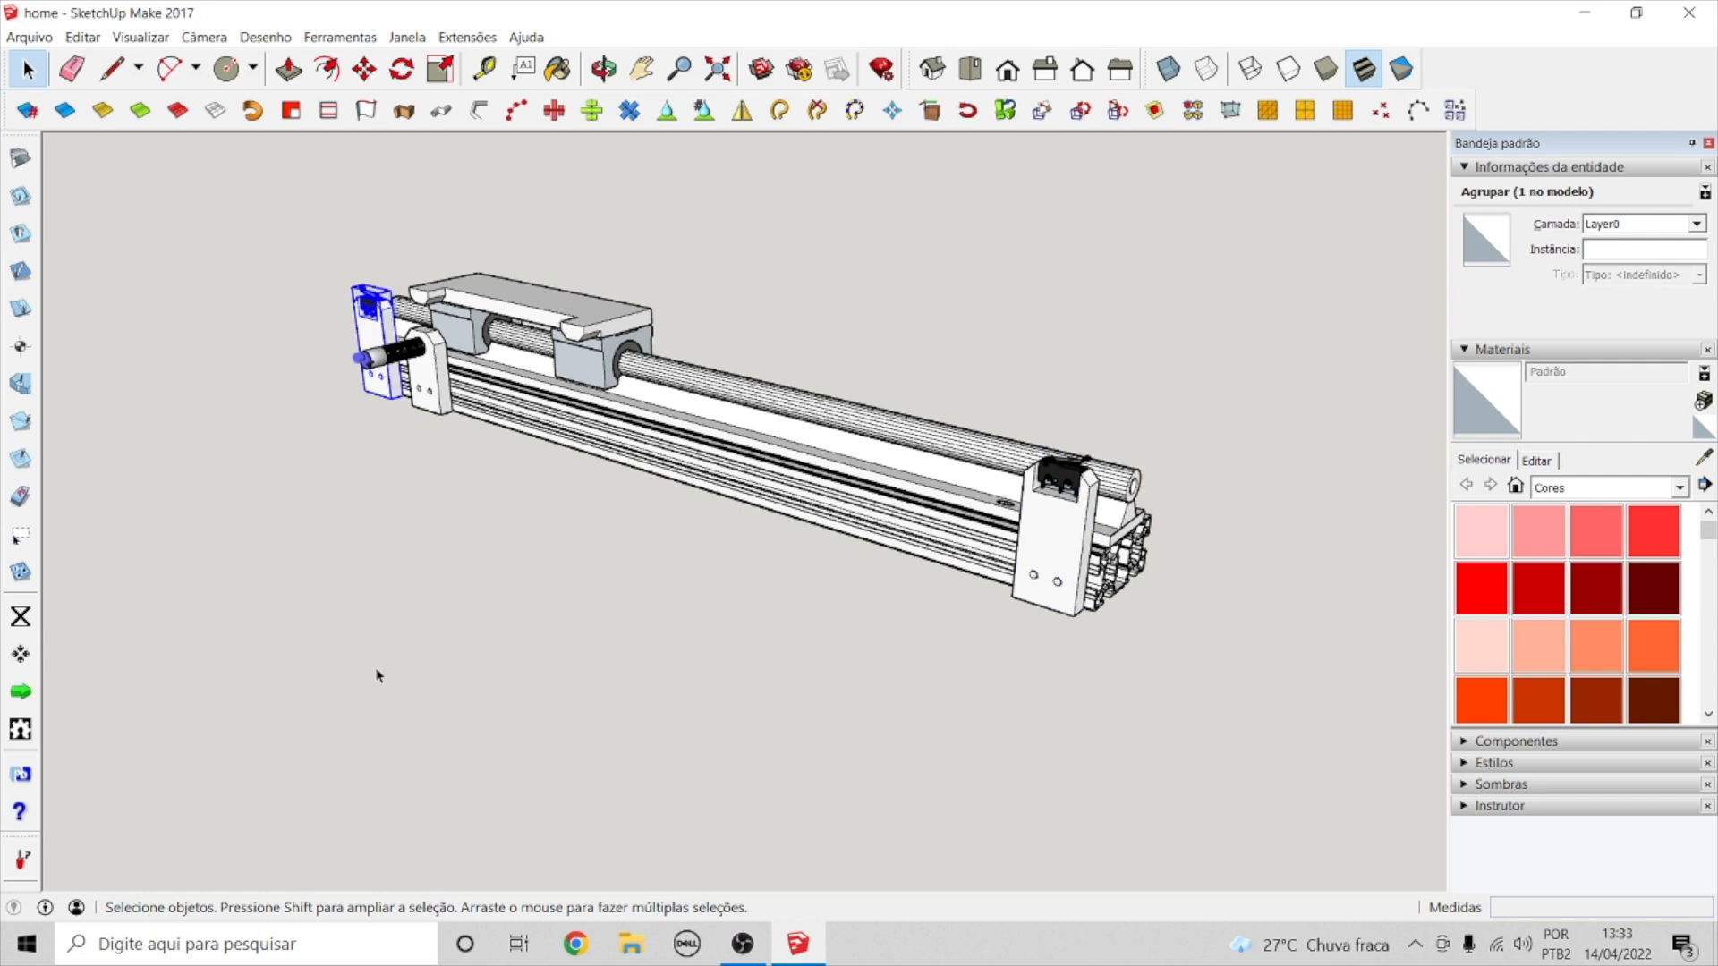